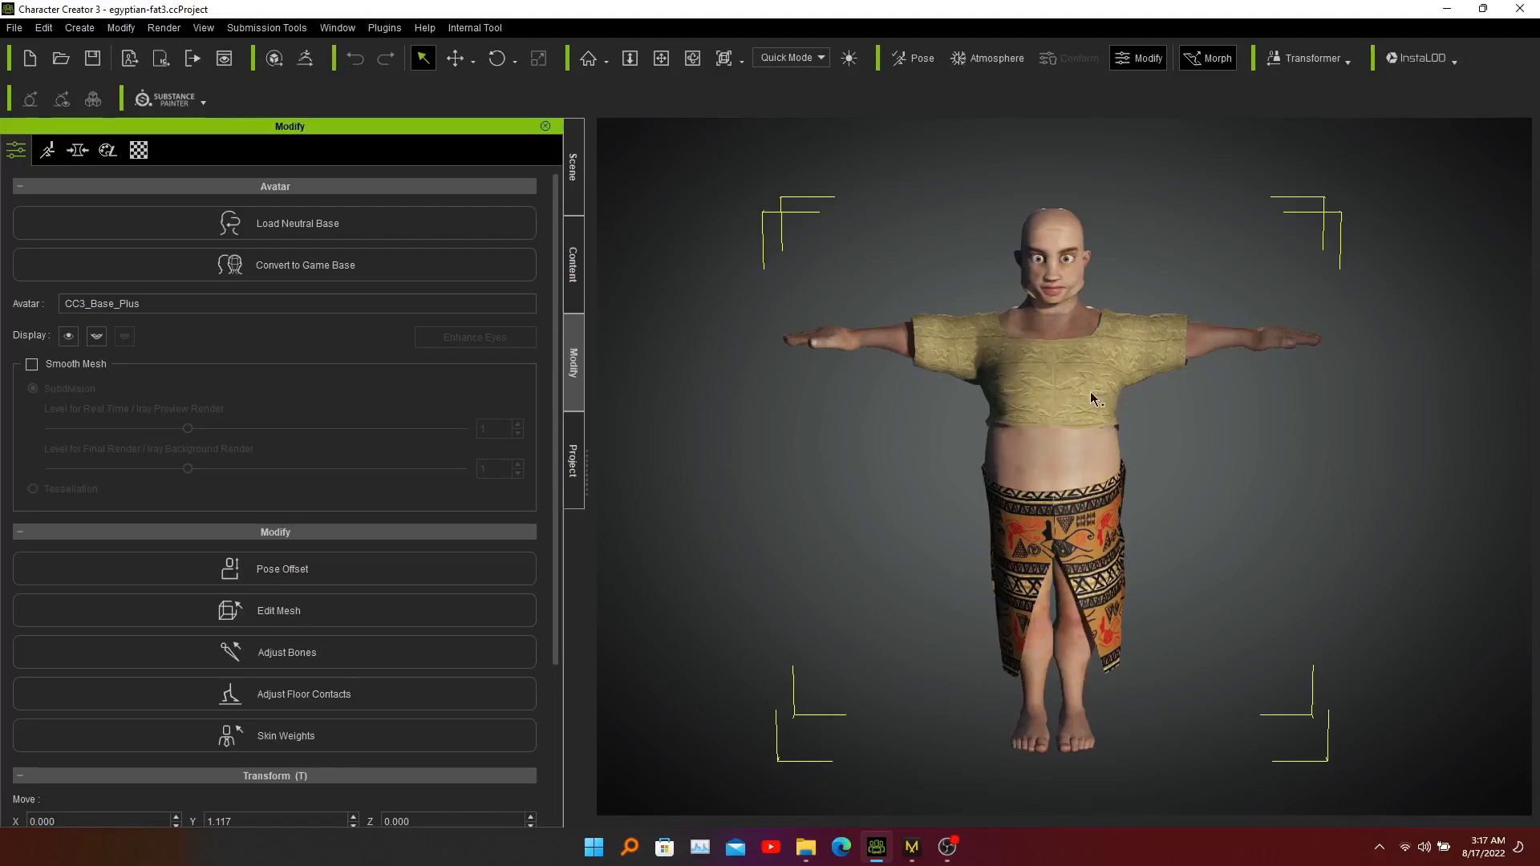
Switch to Marvelous Designer and draw a rectangular pattern about 9.8 by 2.7 cm across the avatar silhouette's head.
{"action": "left_click", "coordinate": [912, 856]}
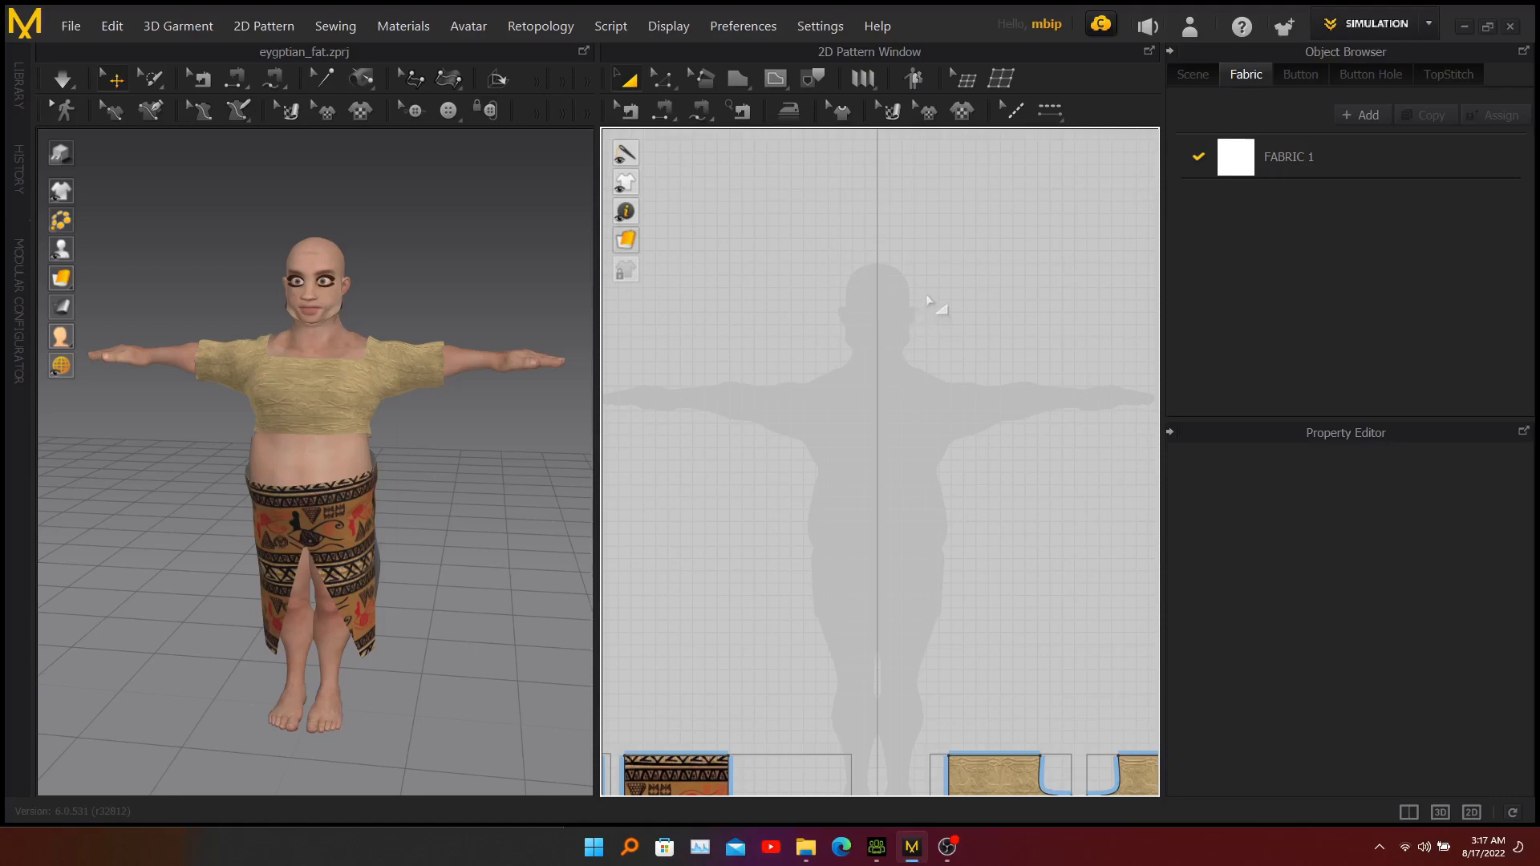
{"action": "left_click", "coordinate": [734, 82]}
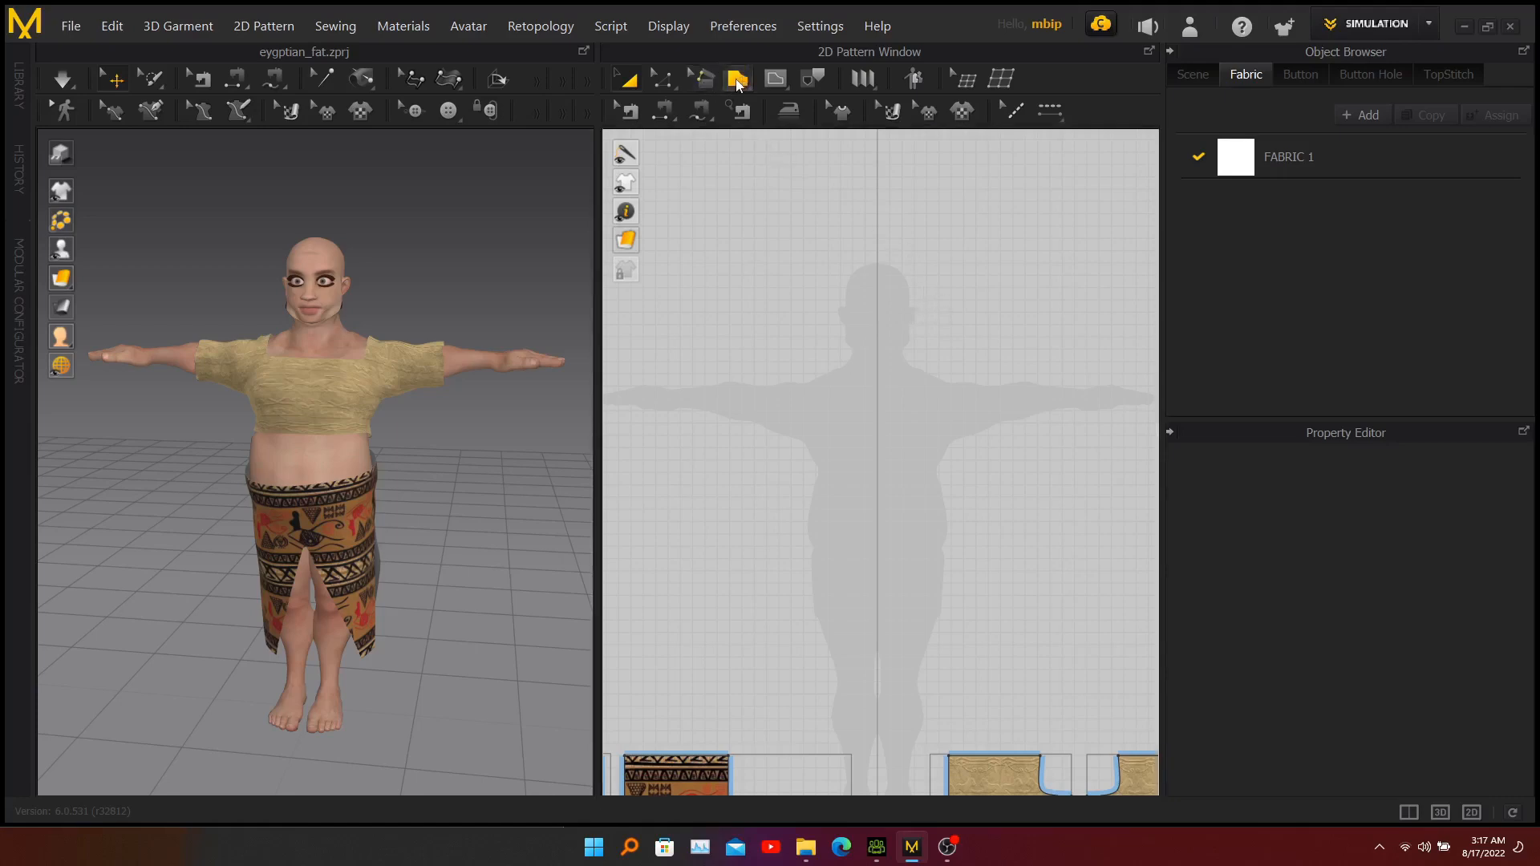
{"action": "left_click", "coordinate": [815, 300]}
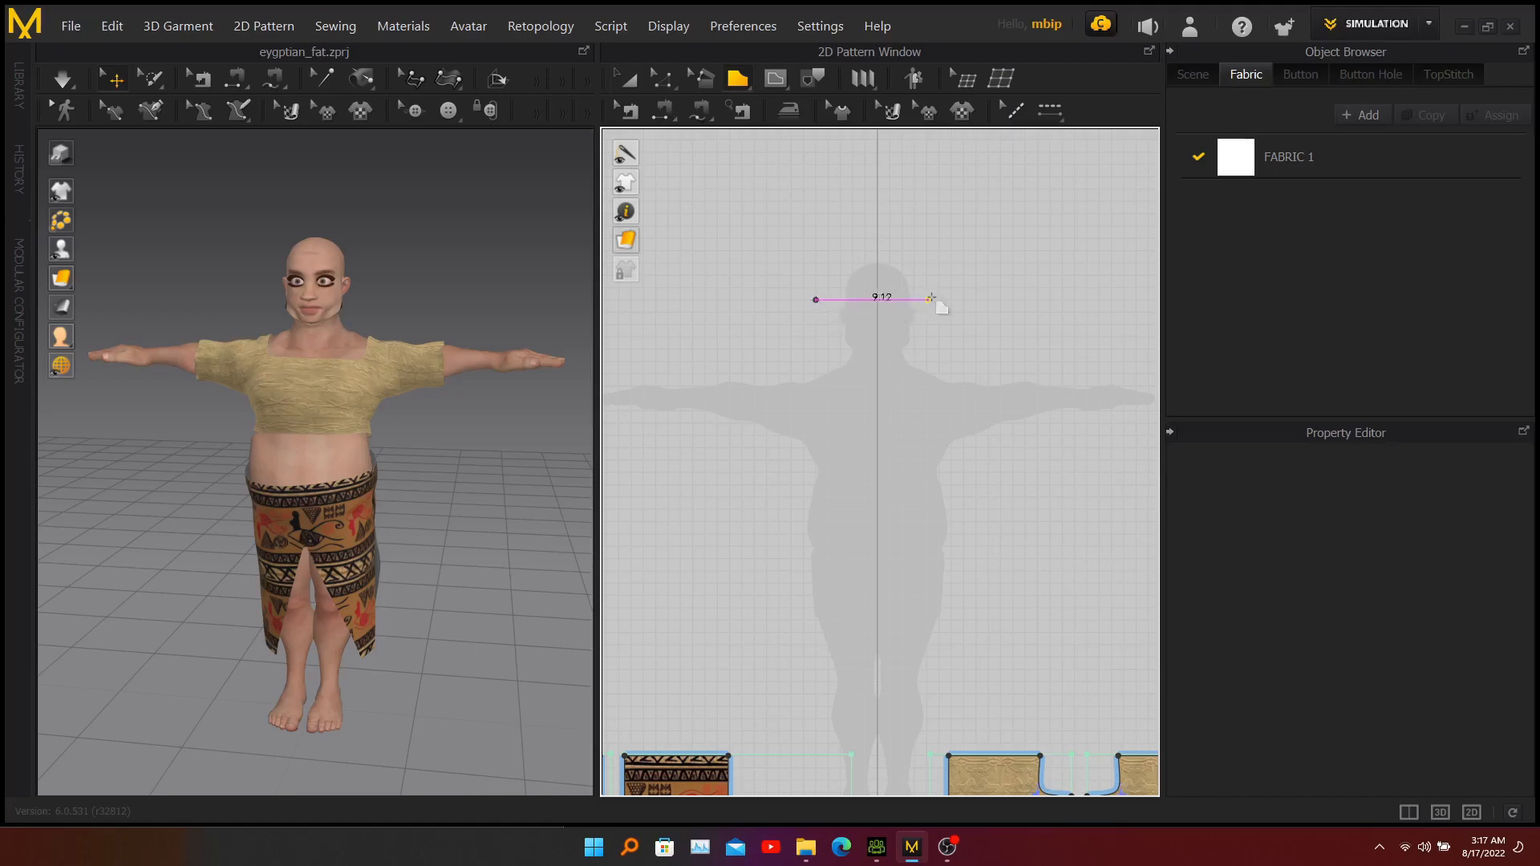
{"action": "left_click", "coordinate": [937, 300]}
{"action": "left_click", "coordinate": [937, 333]}
{"action": "left_click", "coordinate": [816, 333]}
{"action": "left_click", "coordinate": [816, 302]}
Move the rectangular band in the 3D view so it sits just in front of the avatar's forehead.
{"action": "right_click_drag", "start_coordinate": [400, 311], "coordinate": [358, 301]}
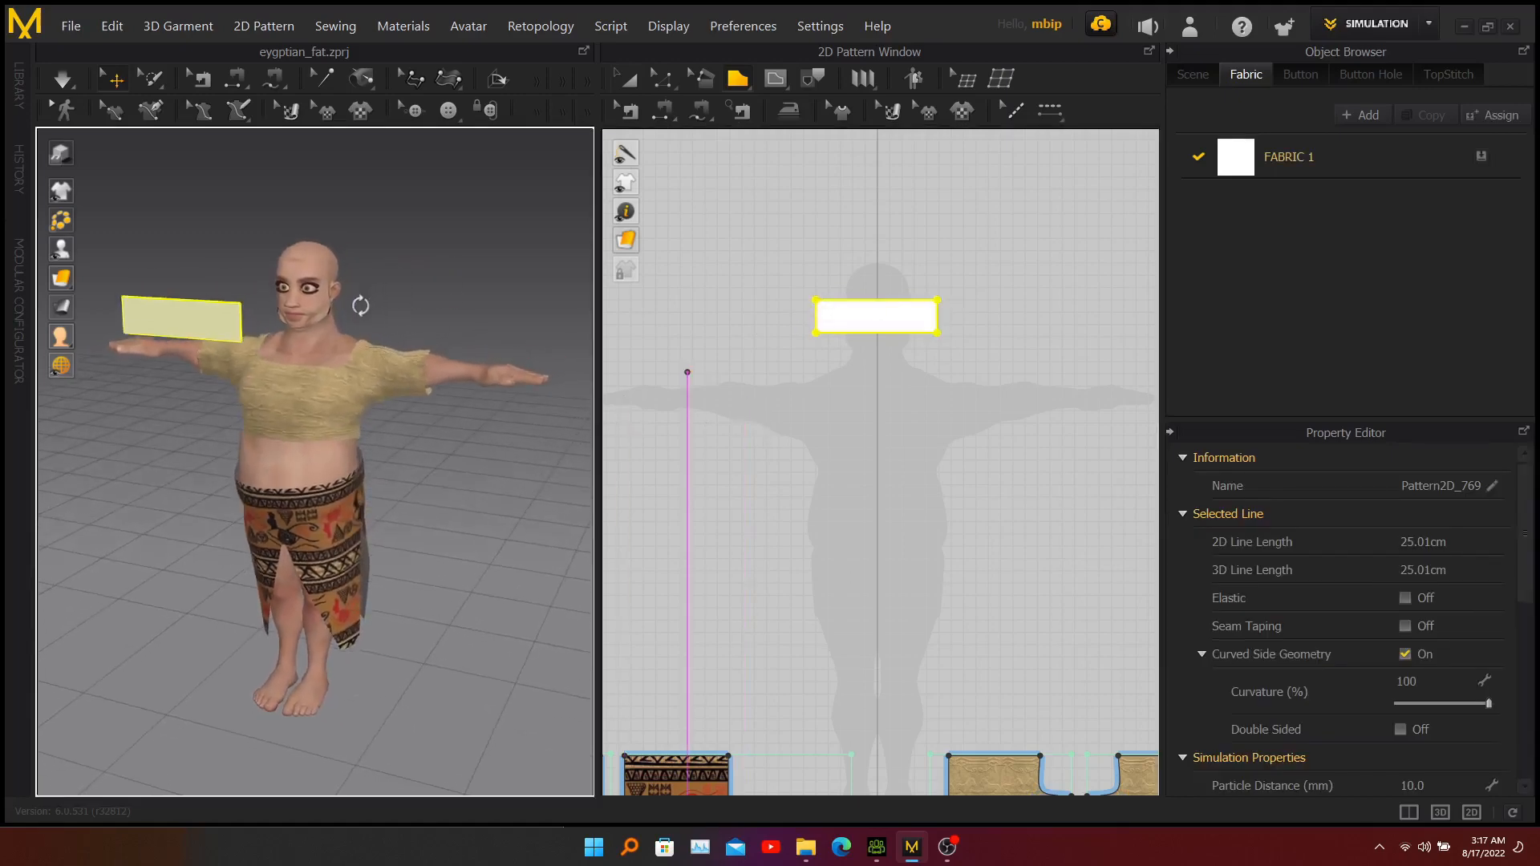
{"action": "left_click", "coordinate": [223, 328]}
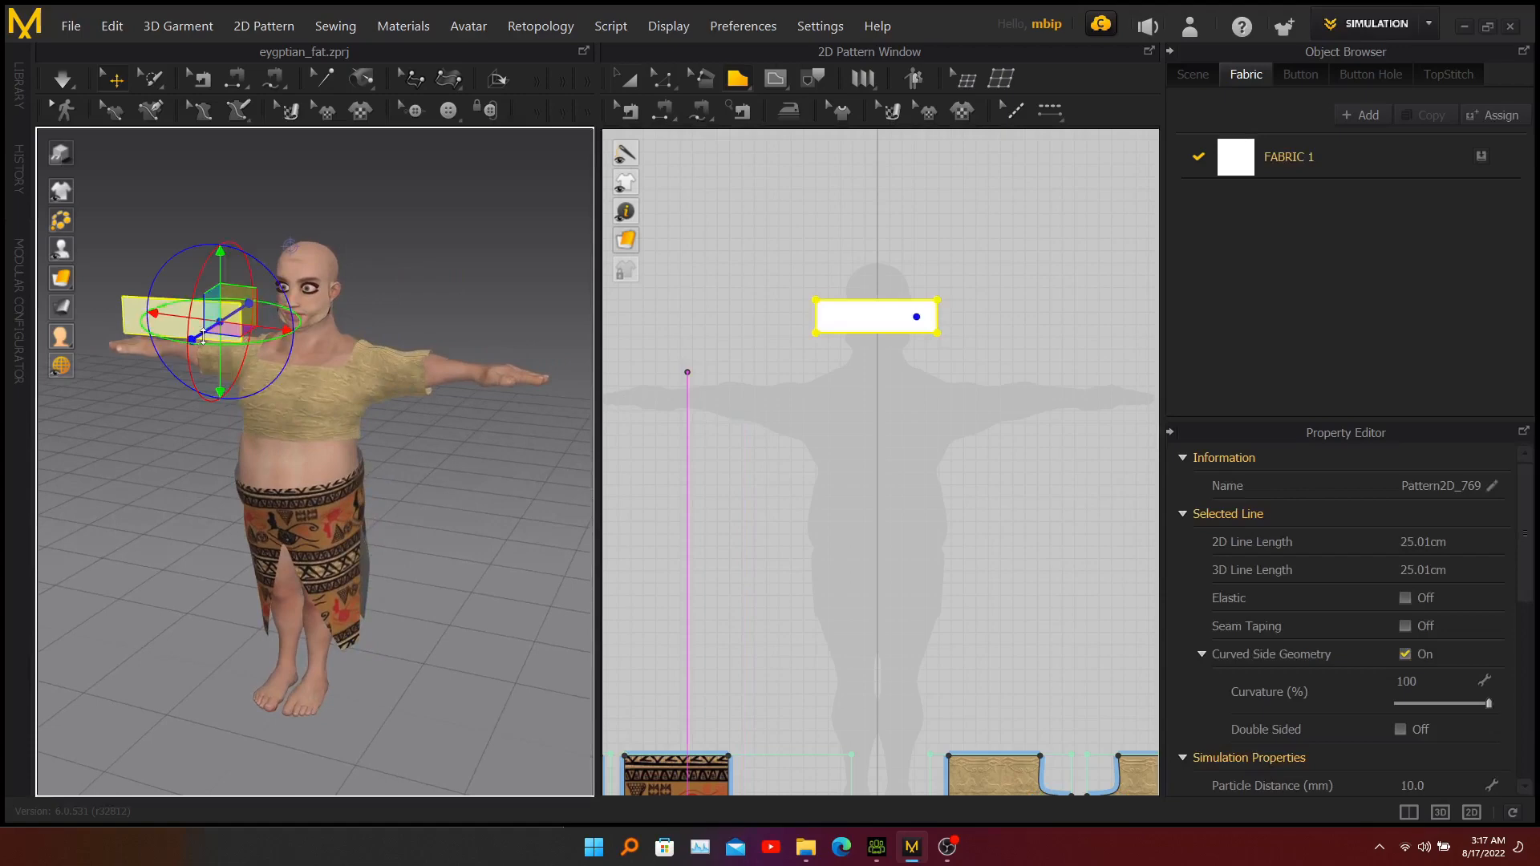
{"action": "left_click_drag", "start_coordinate": [203, 337], "coordinate": [325, 218]}
{"action": "mouse_move", "coordinate": [190, 310]}
{"action": "right_mouse_down"}
{"action": "mouse_move", "coordinate": [569, 312]}
{"action": "mouse_move", "coordinate": [423, 344]}
{"action": "mouse_move", "coordinate": [450, 313]}
{"action": "mouse_move", "coordinate": [96, 275]}
{"action": "mouse_move", "coordinate": [93, 322]}
{"action": "mouse_move", "coordinate": [189, 334]}
{"action": "mouse_move", "coordinate": [164, 319]}
{"action": "right_mouse_up"}
{"action": "middle_click_drag", "start_coordinate": [464, 255], "coordinate": [420, 348]}
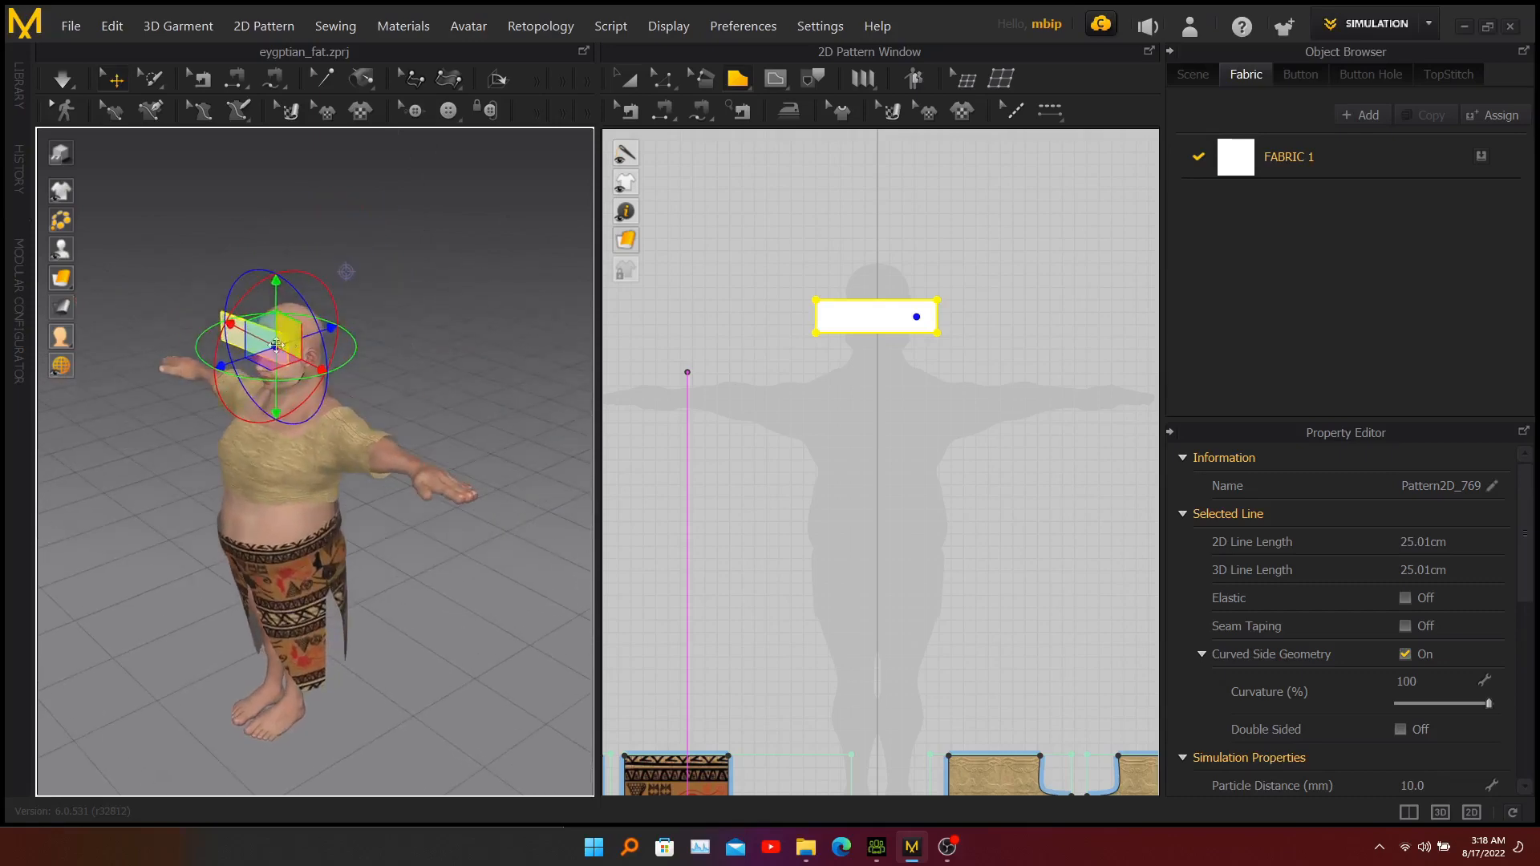
Copy the forehead band and paste the duplicate at the back of the avatar's head.
{"action": "left_click_drag", "start_coordinate": [276, 345], "coordinate": [239, 342]}
{"action": "right_click", "coordinate": [239, 343]}
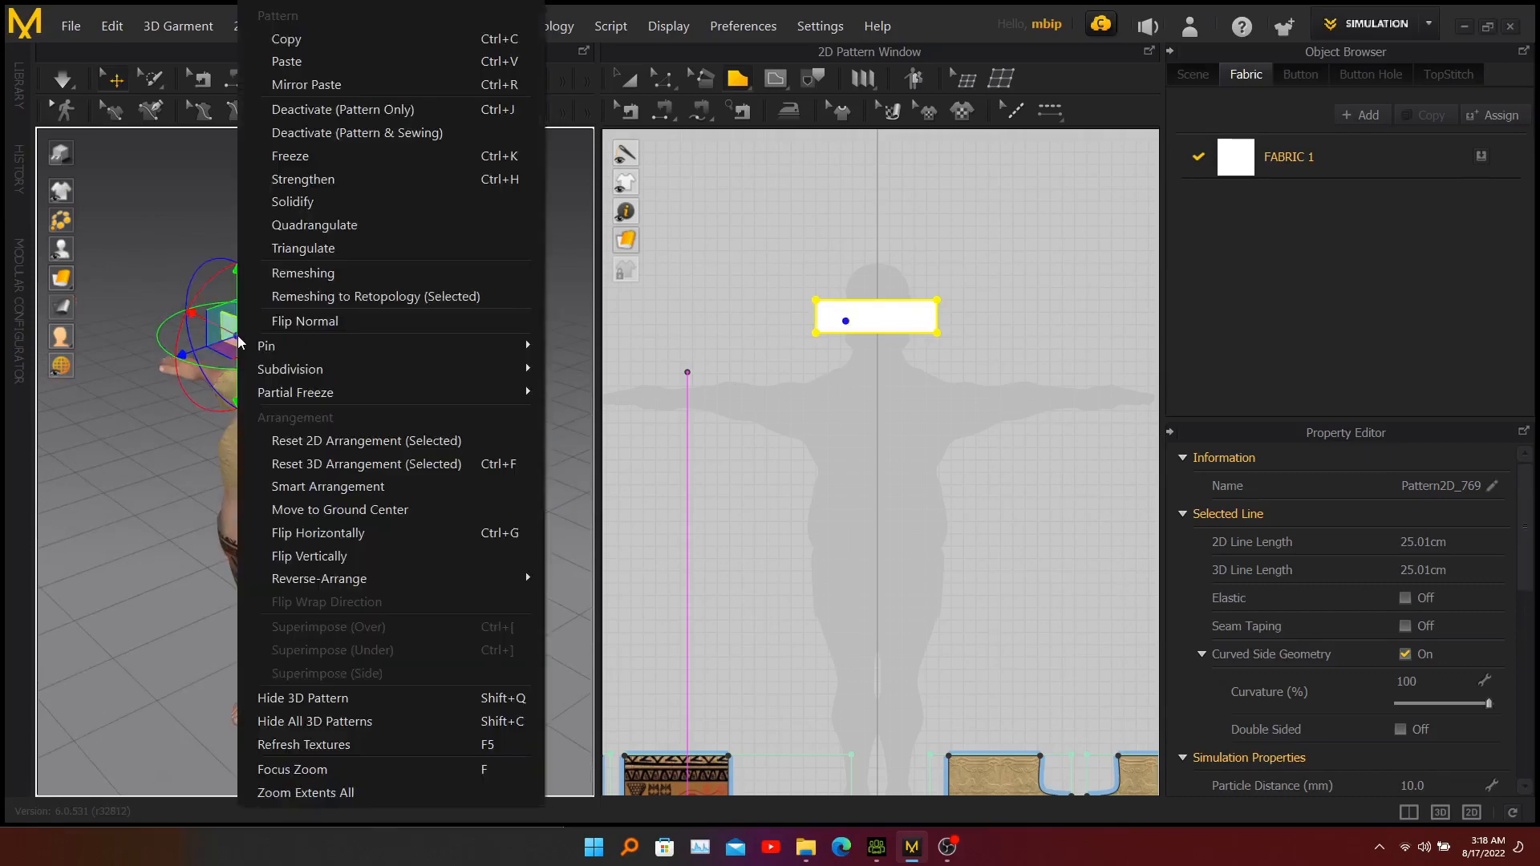
{"action": "left_click", "coordinate": [320, 41]}
{"action": "right_click", "coordinate": [367, 290]}
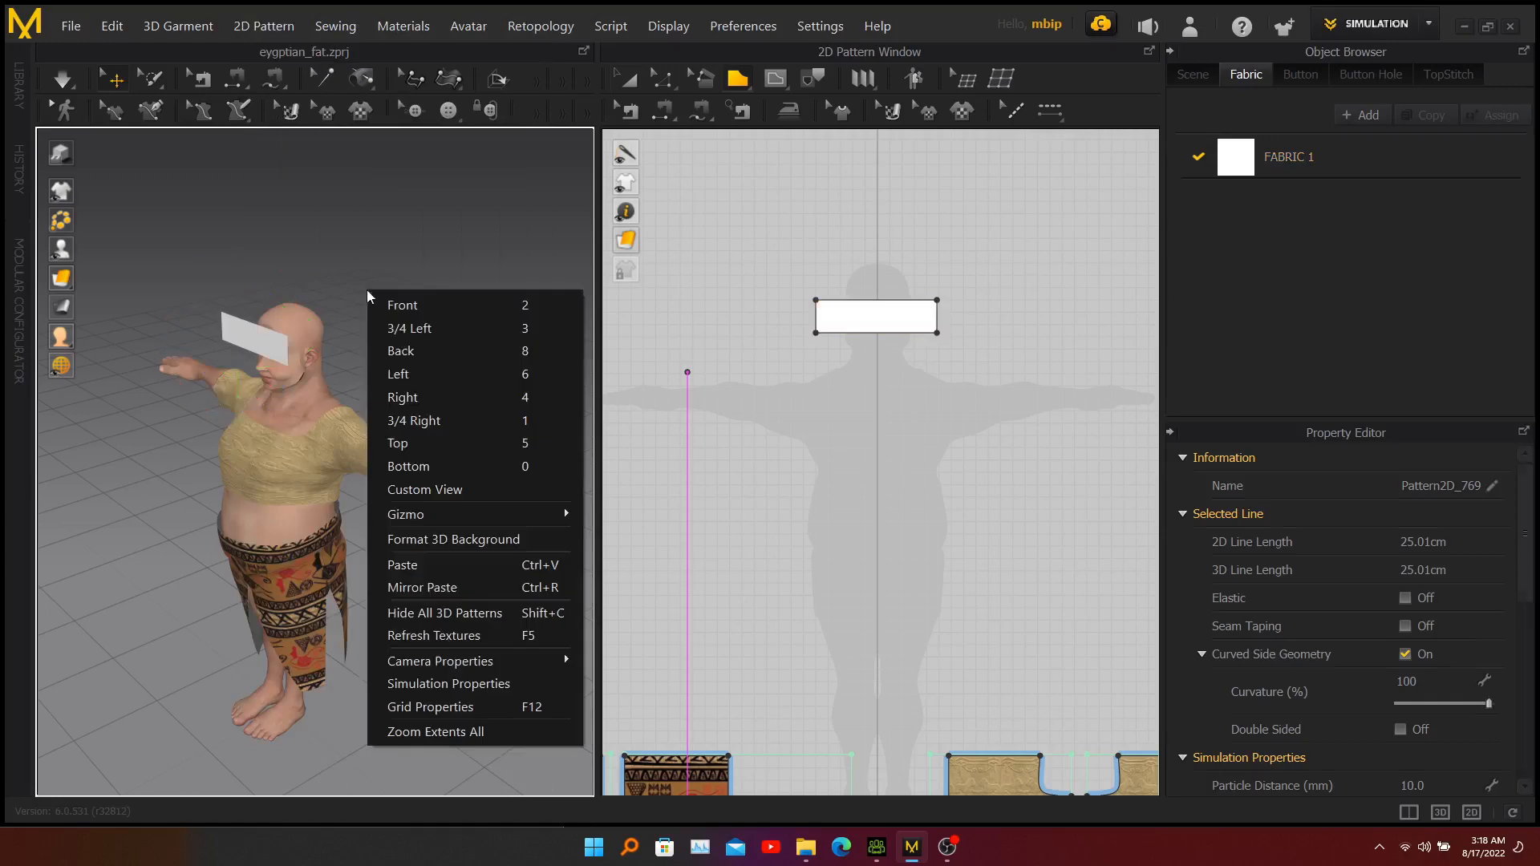
{"action": "left_click", "coordinate": [409, 566]}
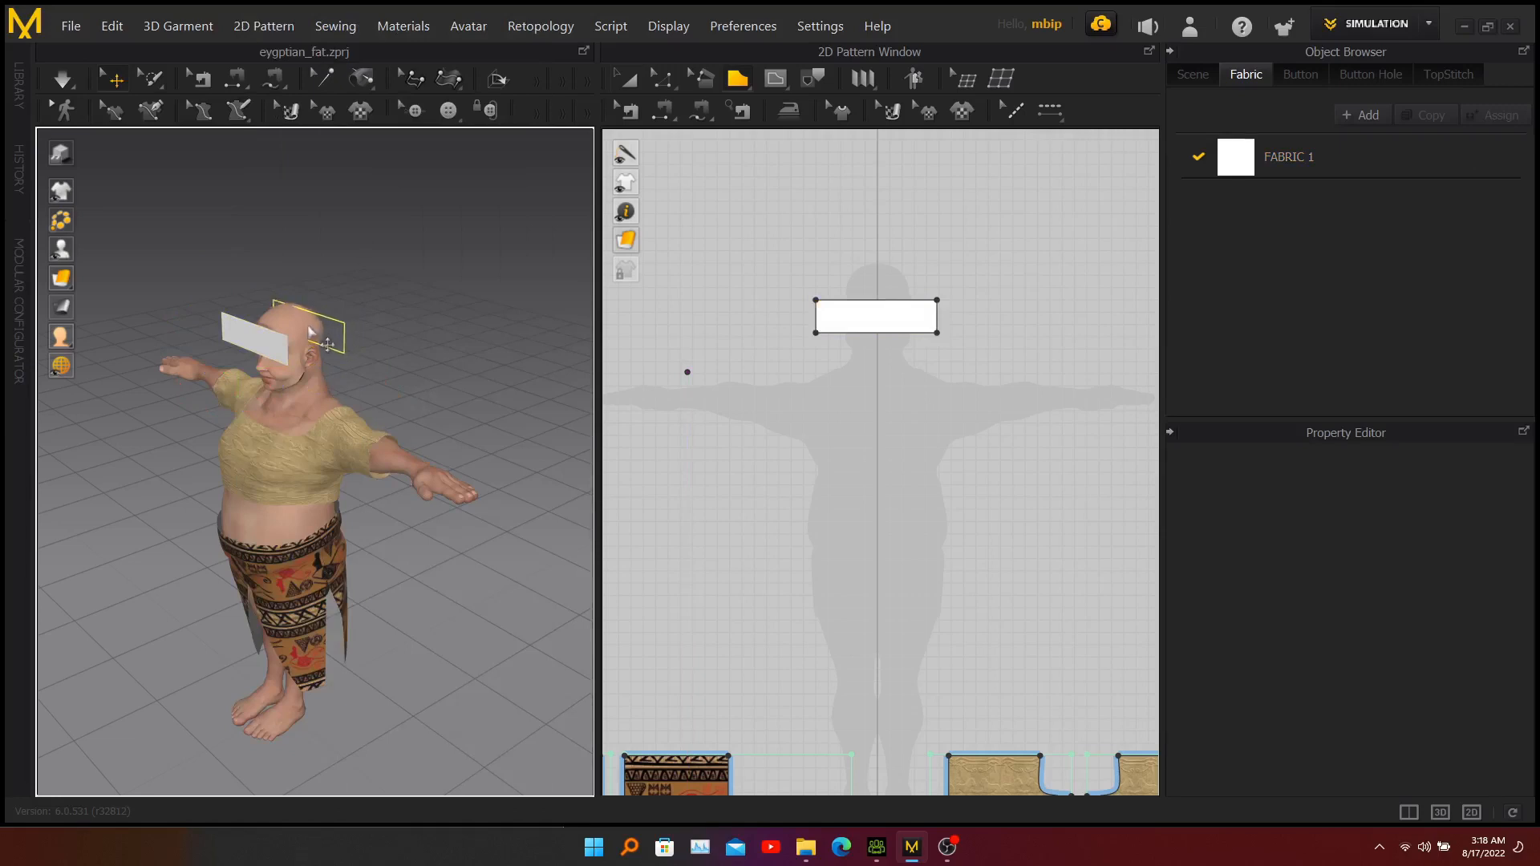
{"action": "left_click", "coordinate": [312, 341]}
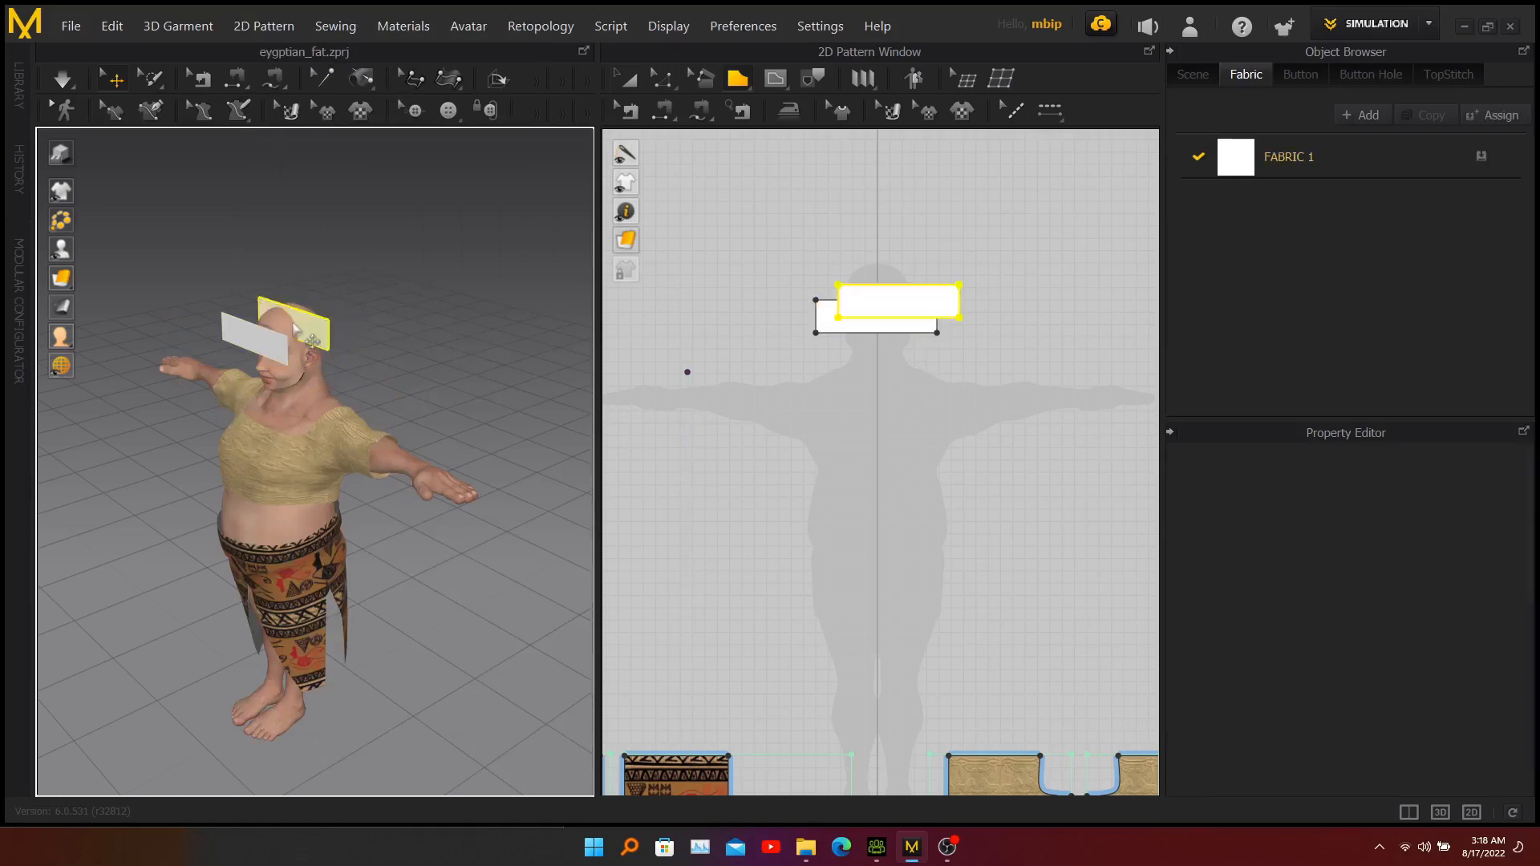
Position the duplicate band behind the head, moving it back, sideways and down to line up with the front band.
{"action": "right_click_drag", "start_coordinate": [389, 330], "coordinate": [360, 328]}
{"action": "left_click", "coordinate": [309, 335]}
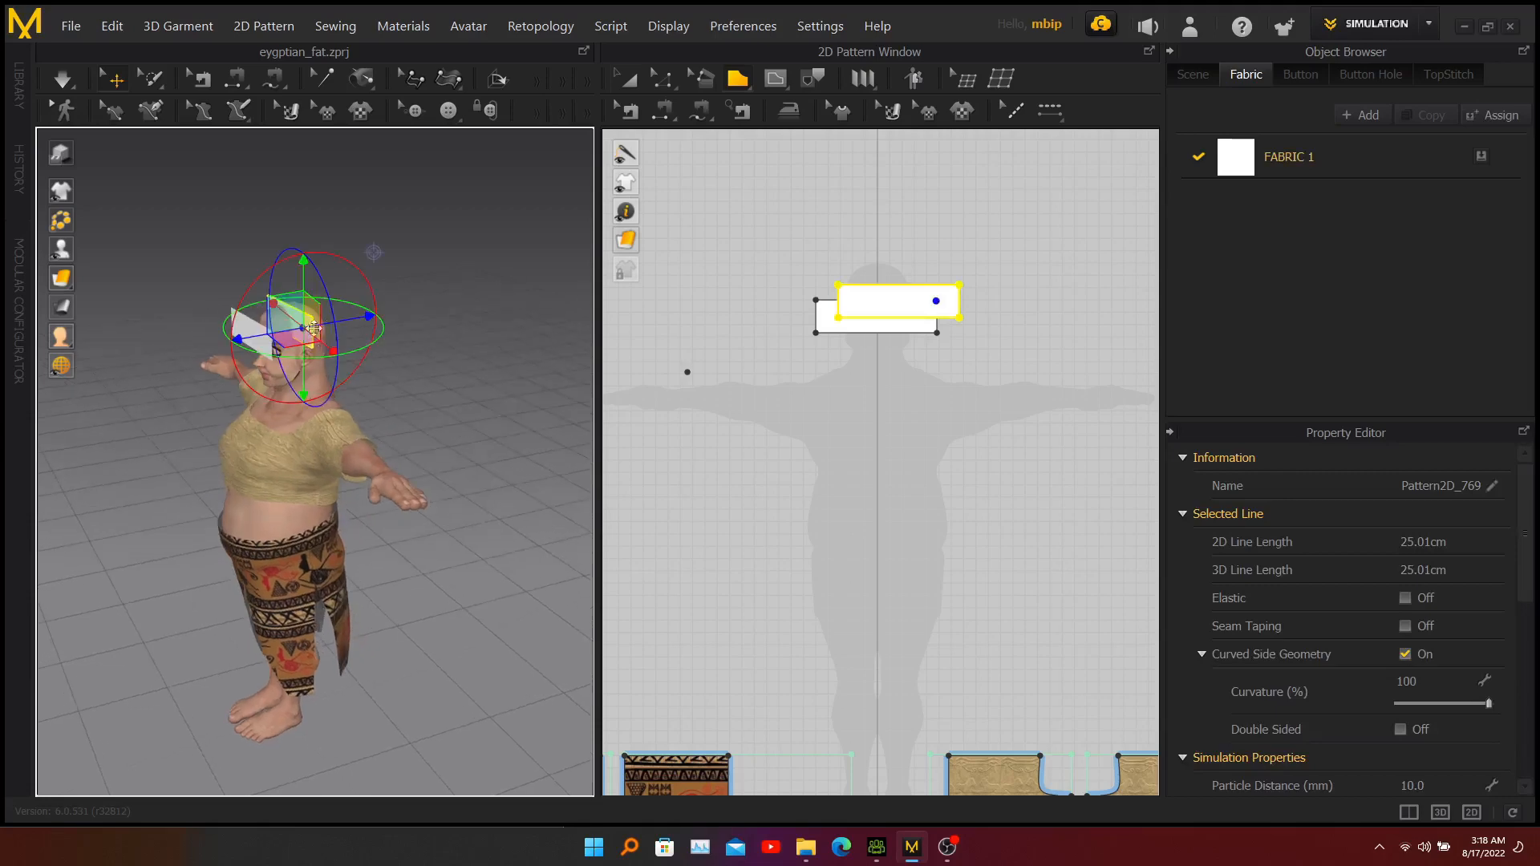
{"action": "left_click_drag", "start_coordinate": [372, 320], "coordinate": [390, 320]}
{"action": "right_click_drag", "start_coordinate": [432, 342], "coordinate": [218, 312]}
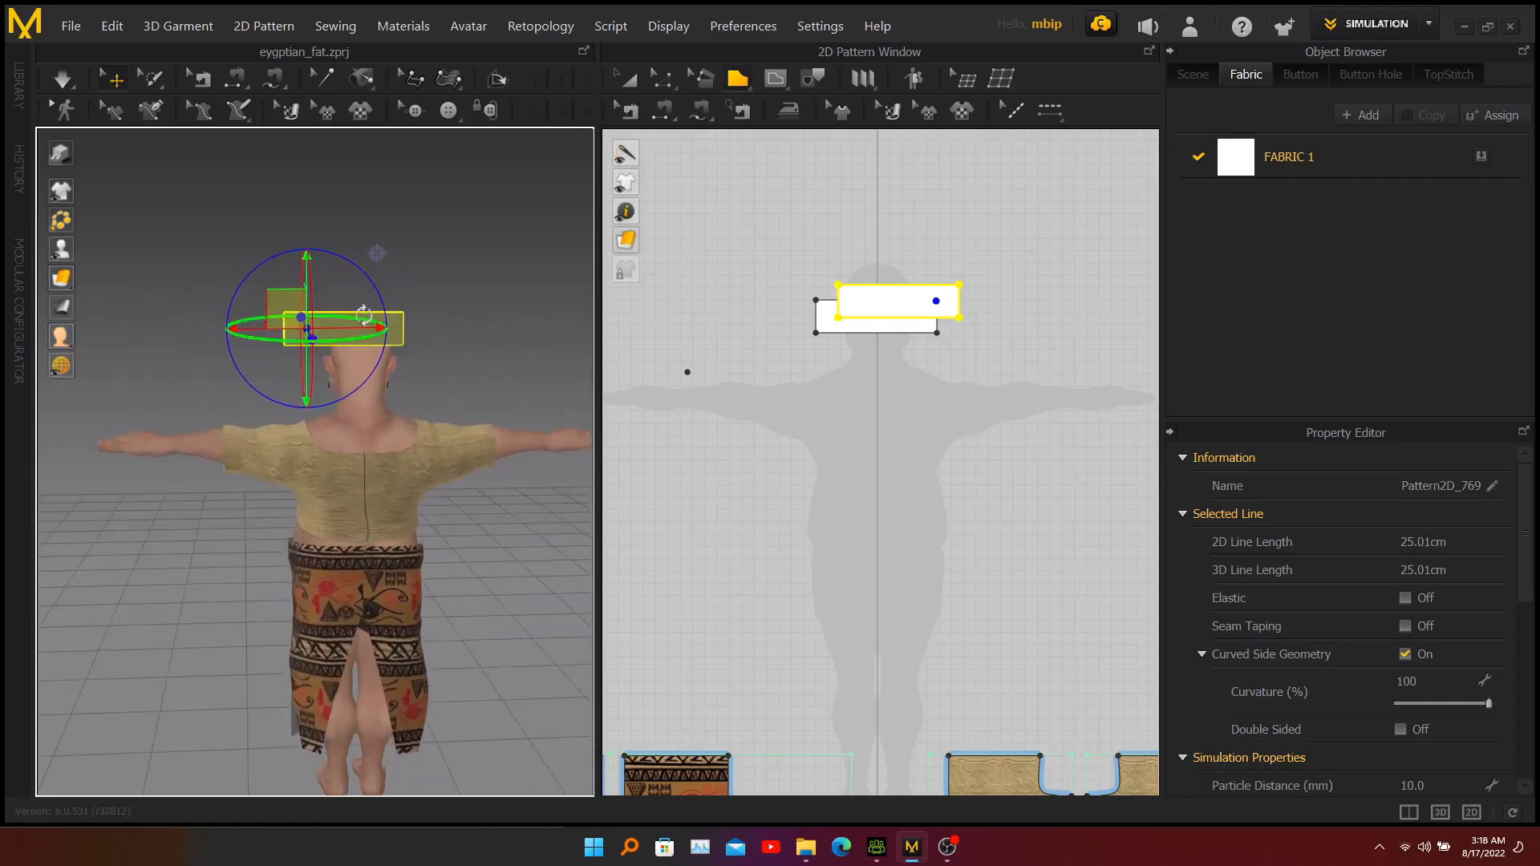
{"action": "left_click_drag", "start_coordinate": [343, 328], "coordinate": [365, 332]}
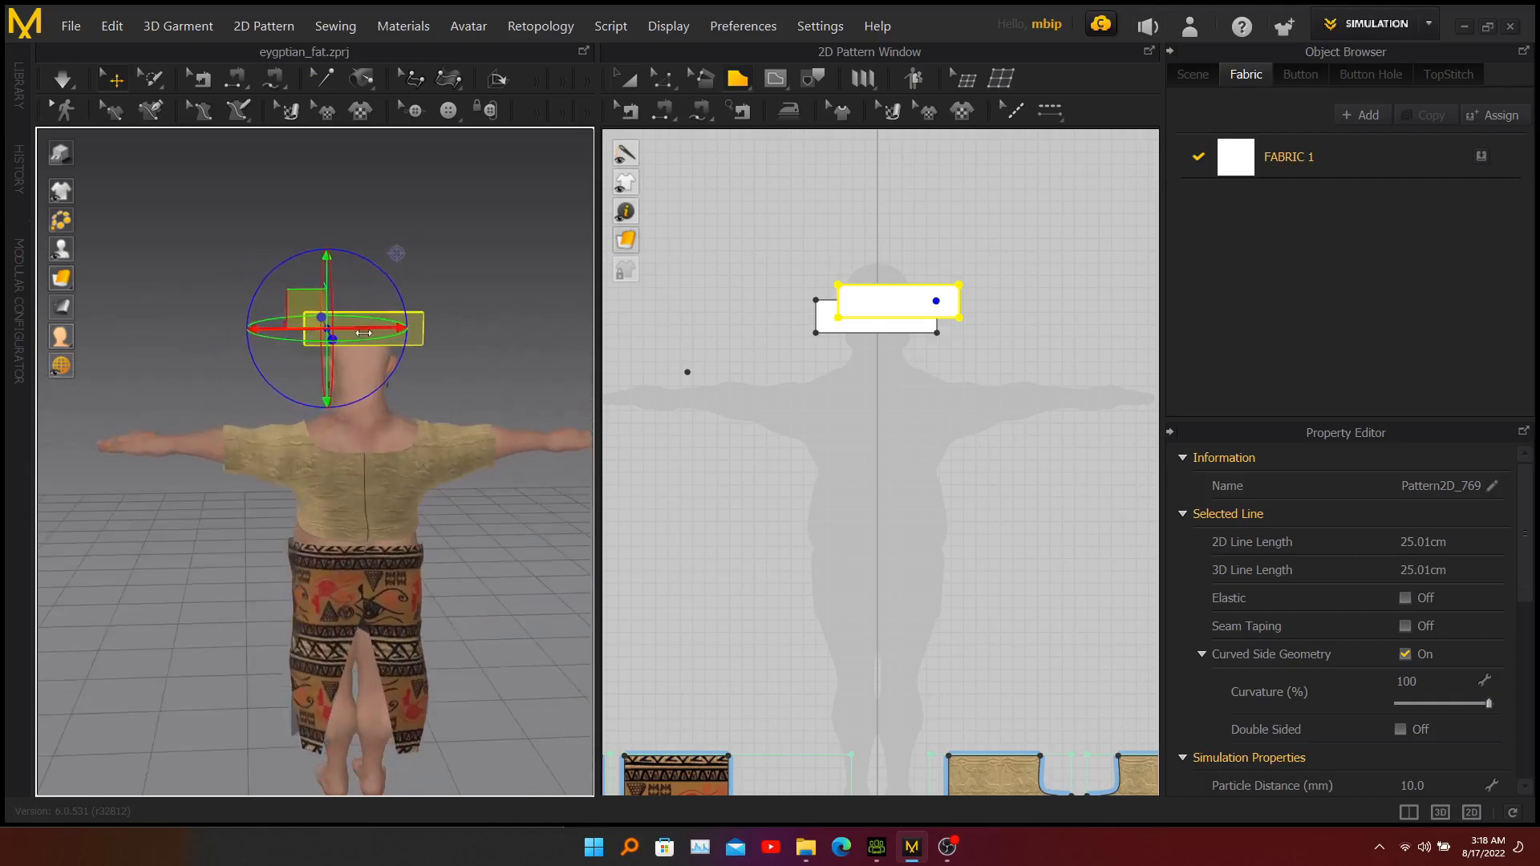
{"action": "left_click_drag", "start_coordinate": [324, 276], "coordinate": [324, 293]}
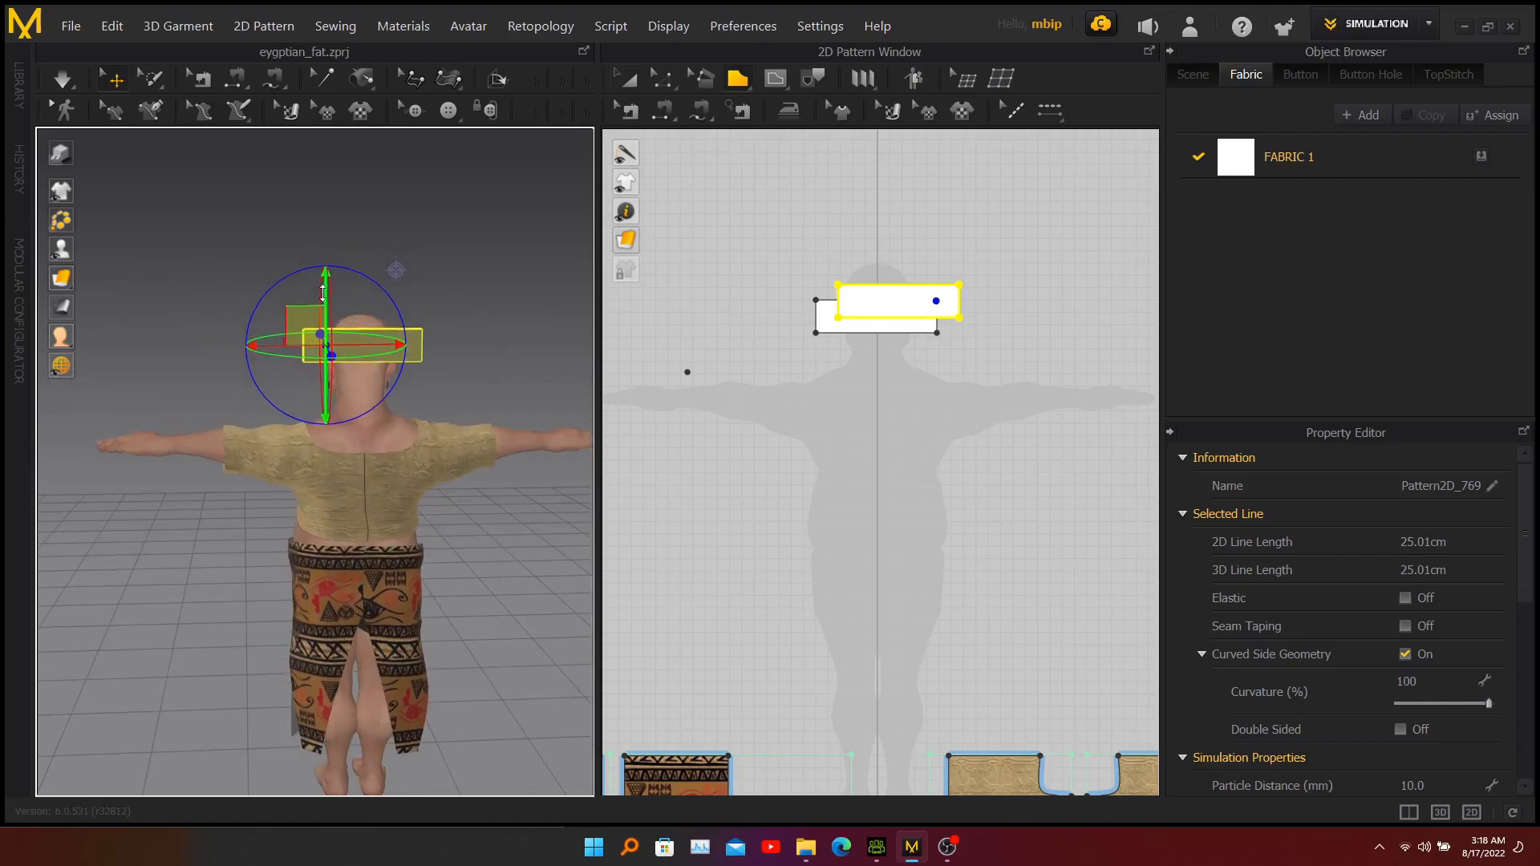
{"action": "right_click_drag", "start_coordinate": [503, 315], "coordinate": [168, 301]}
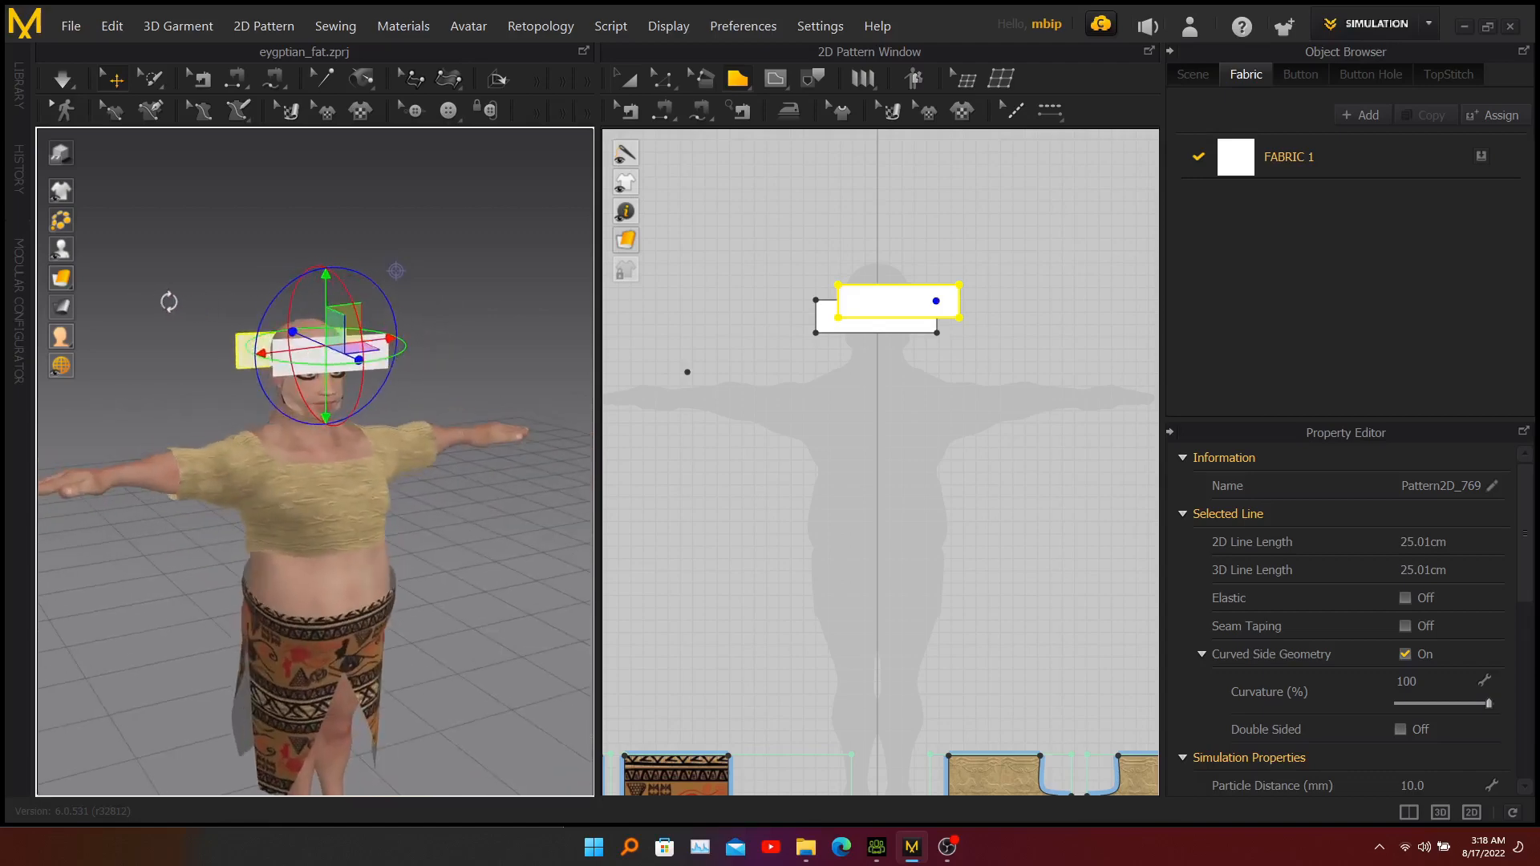
Raise the front band slightly so it lines up with the back band around the forehead.
{"action": "left_click", "coordinate": [450, 275]}
{"action": "left_click", "coordinate": [331, 365]}
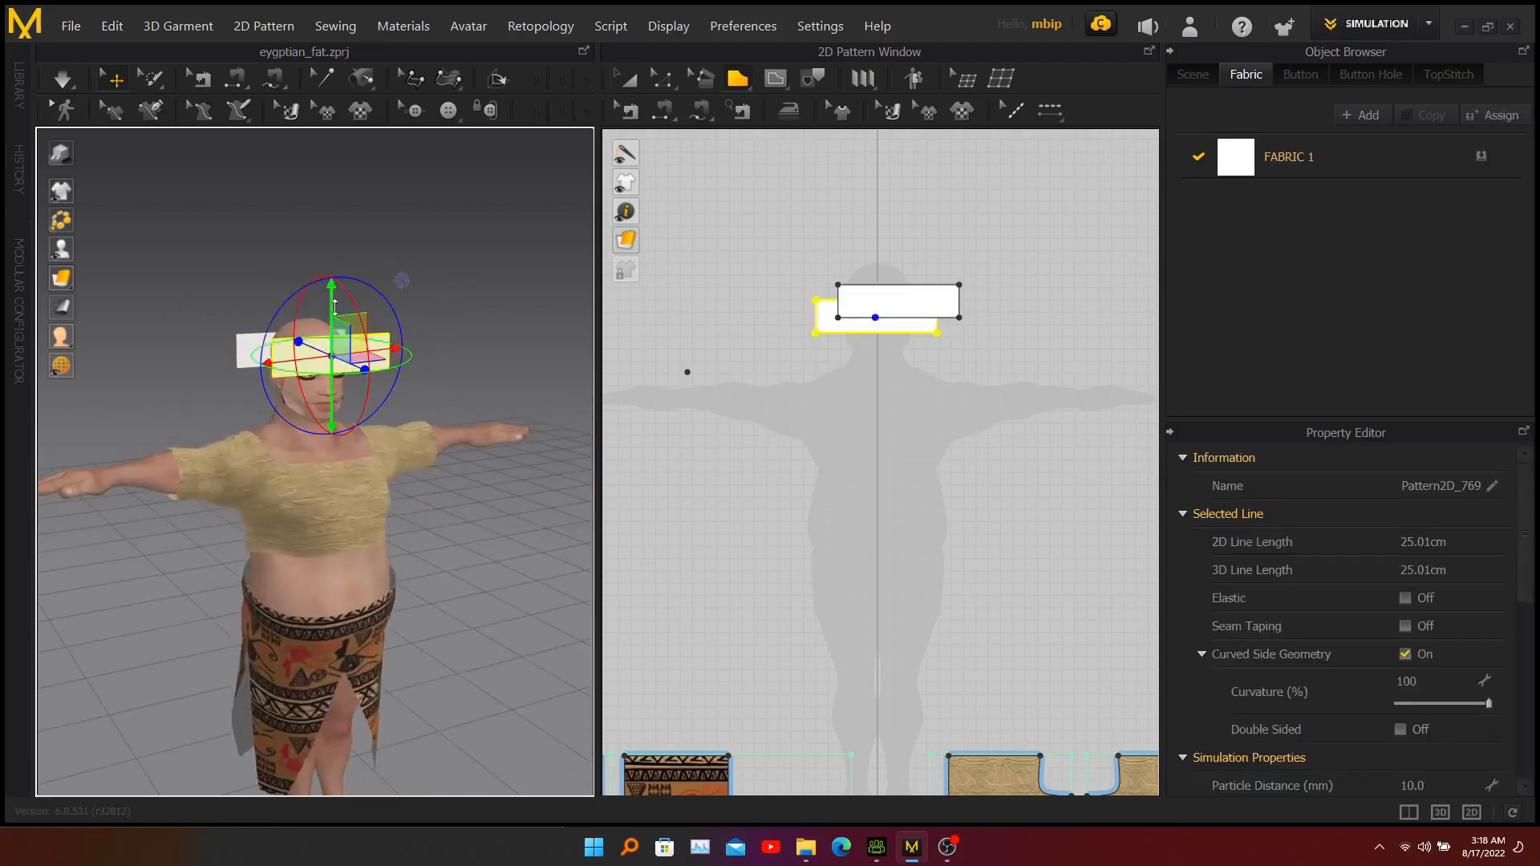
{"action": "left_click_drag", "start_coordinate": [335, 305], "coordinate": [334, 300]}
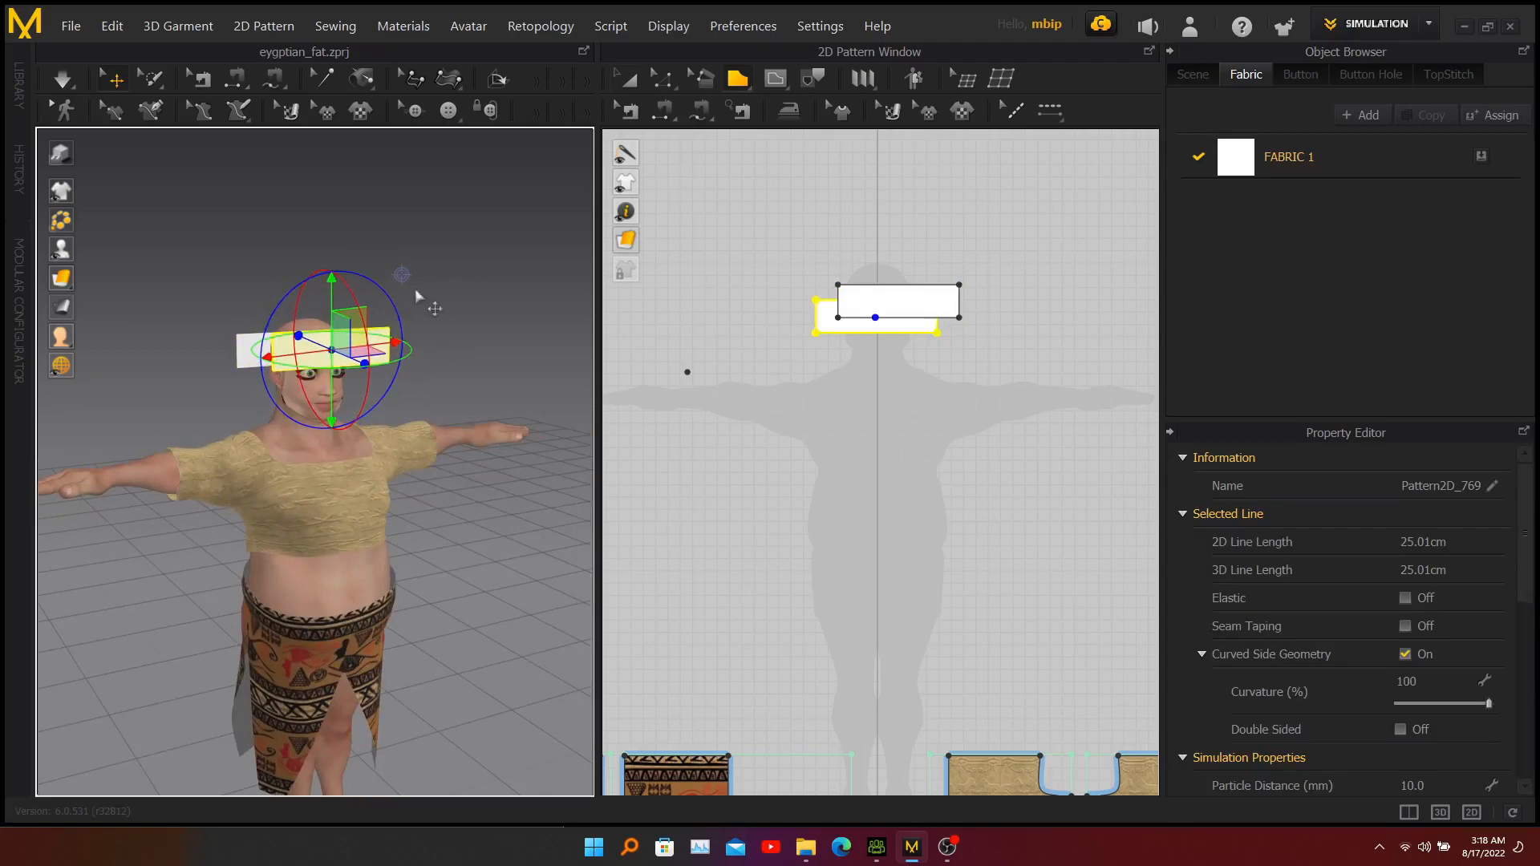
{"action": "mouse_move", "coordinate": [419, 296]}
{"action": "right_mouse_down"}
{"action": "mouse_move", "coordinate": [516, 303]}
{"action": "mouse_move", "coordinate": [386, 305]}
{"action": "mouse_move", "coordinate": [402, 303]}
{"action": "right_mouse_up"}
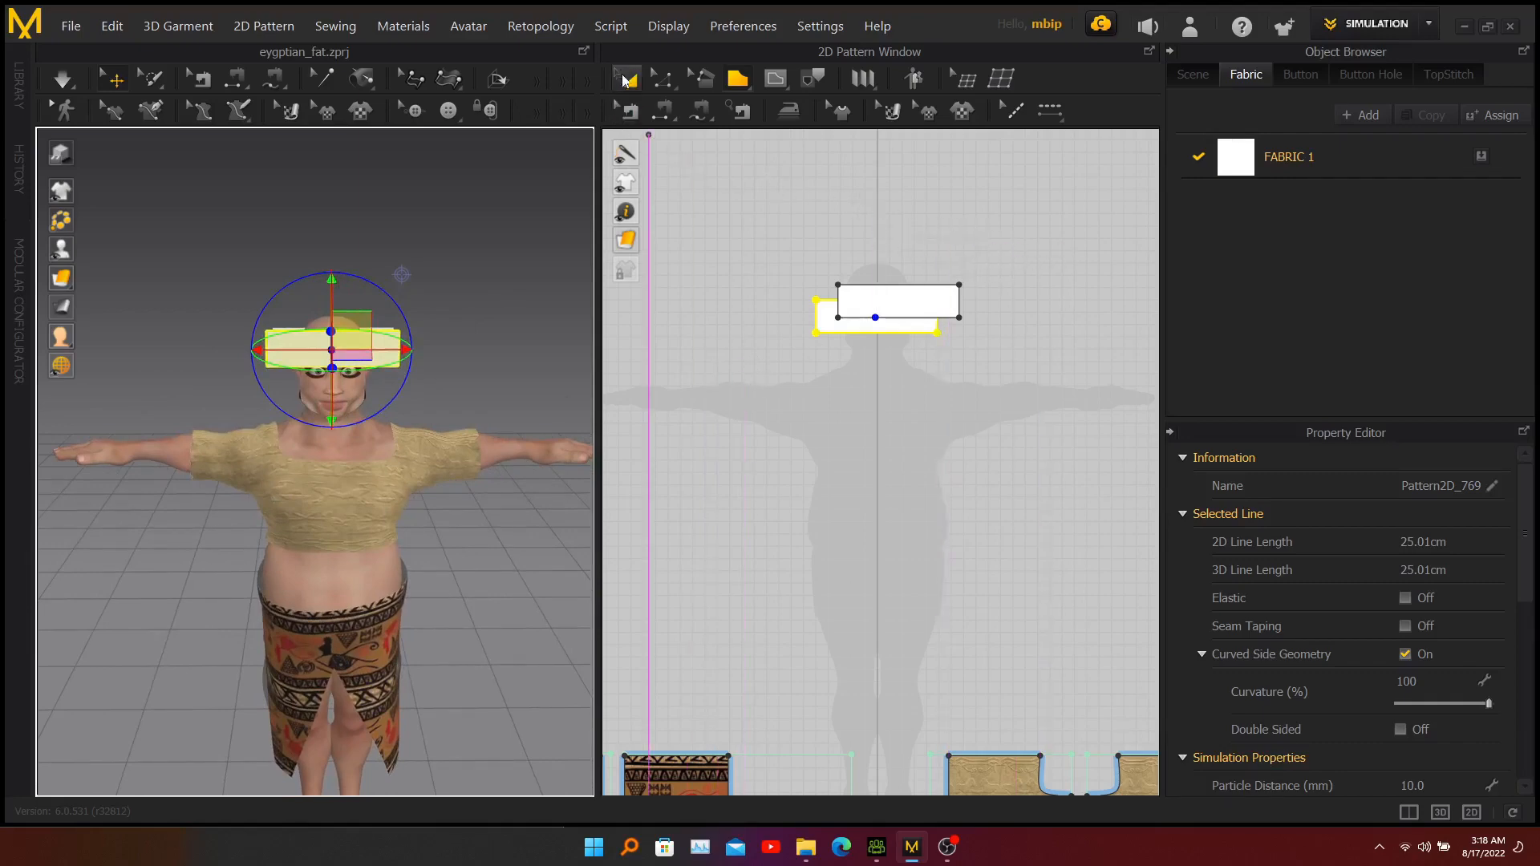
Move the duplicate band directly above the original in the 2D pattern layout, aligned on the centre line.
{"action": "left_click", "coordinate": [628, 79]}
{"action": "left_click_drag", "start_coordinate": [917, 308], "coordinate": [880, 260]}
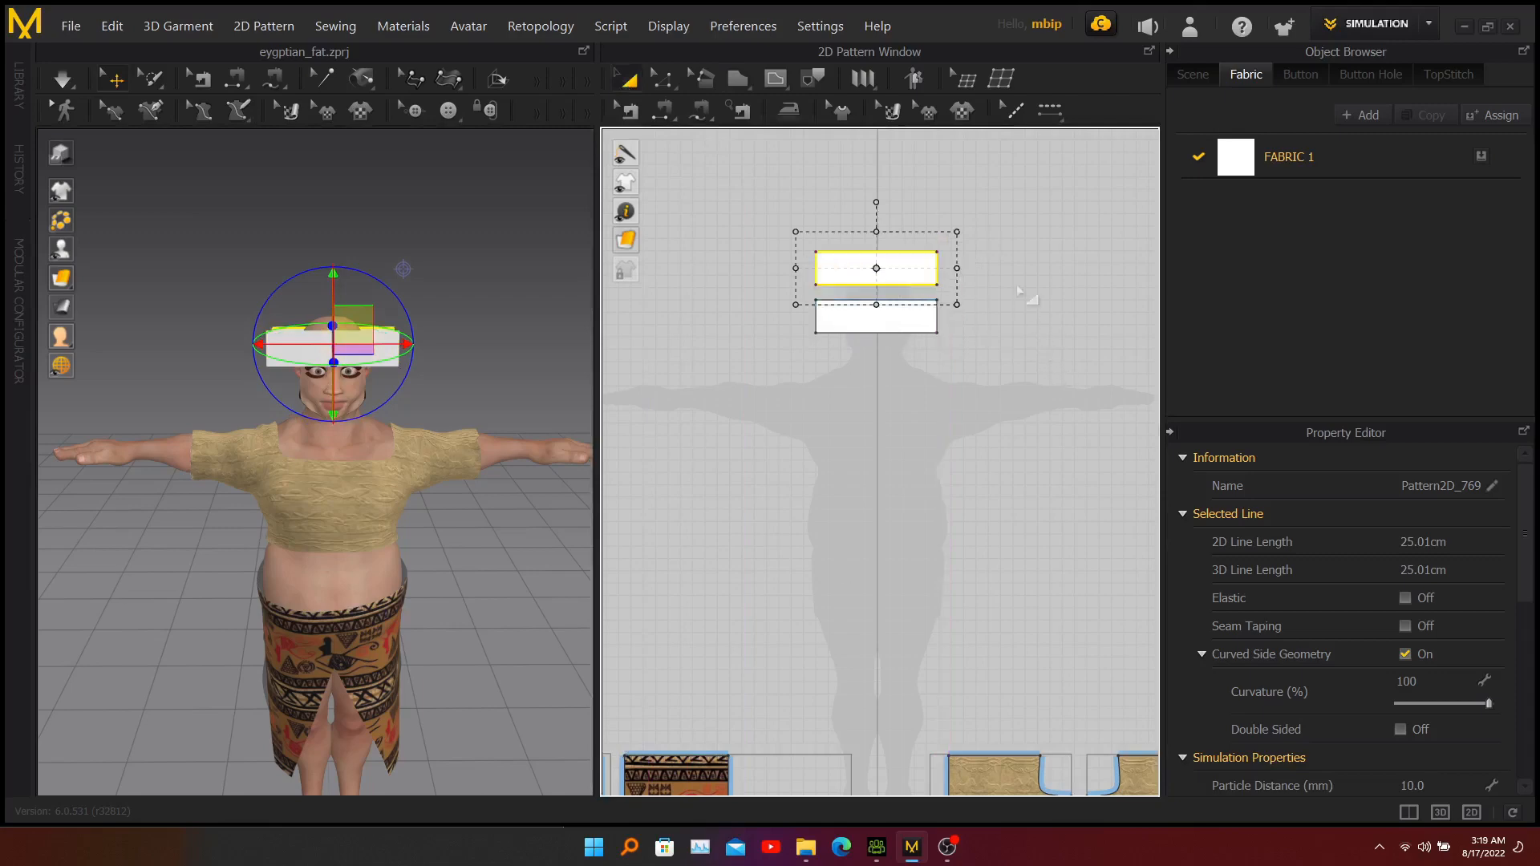
{"action": "right_click_drag", "start_coordinate": [988, 330], "coordinate": [986, 466]}
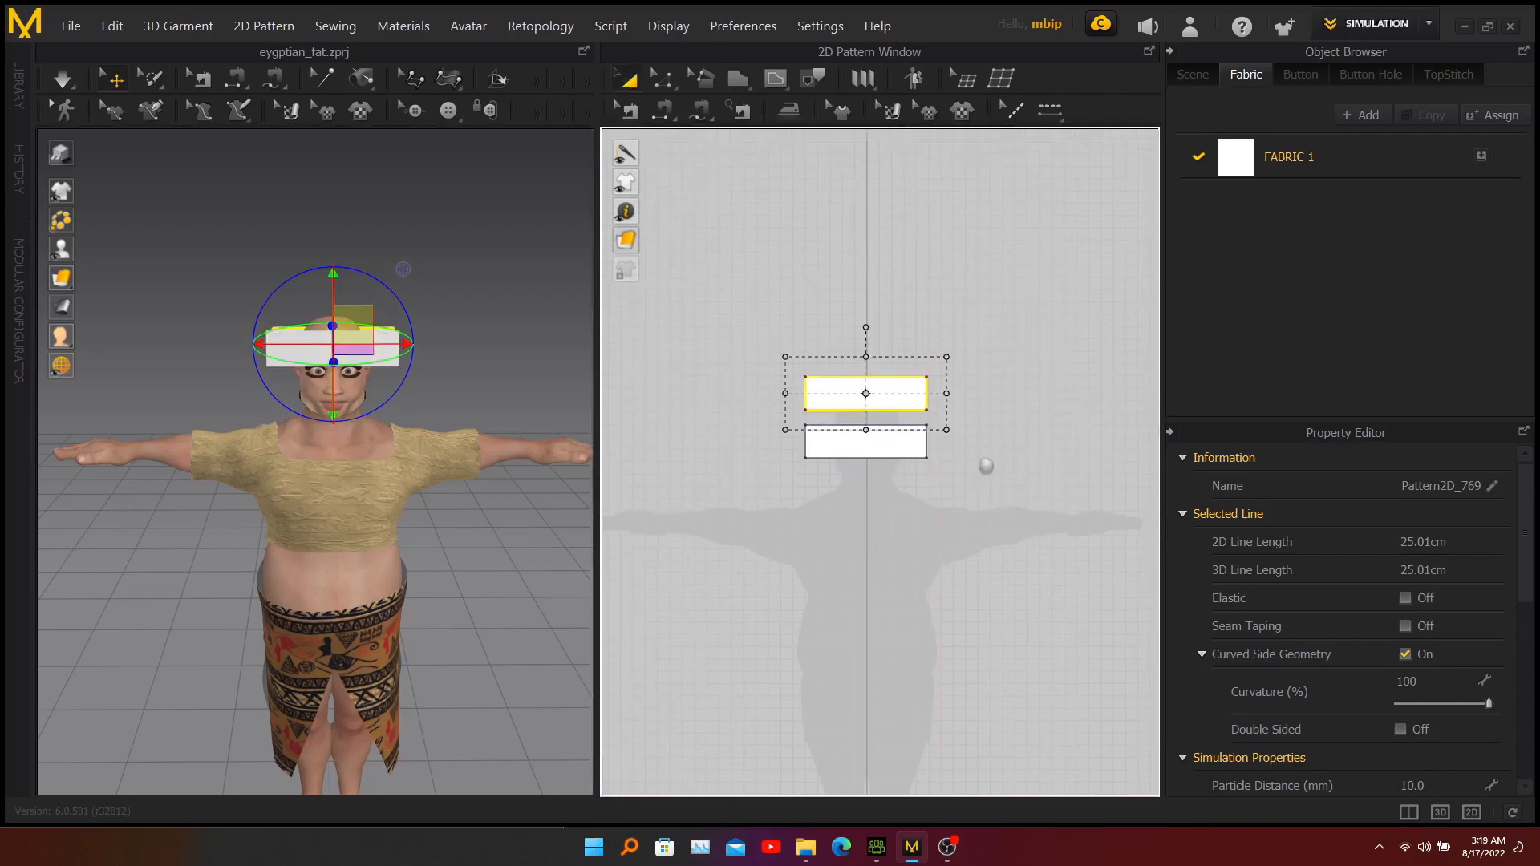
{"action": "left_click", "coordinate": [973, 275]}
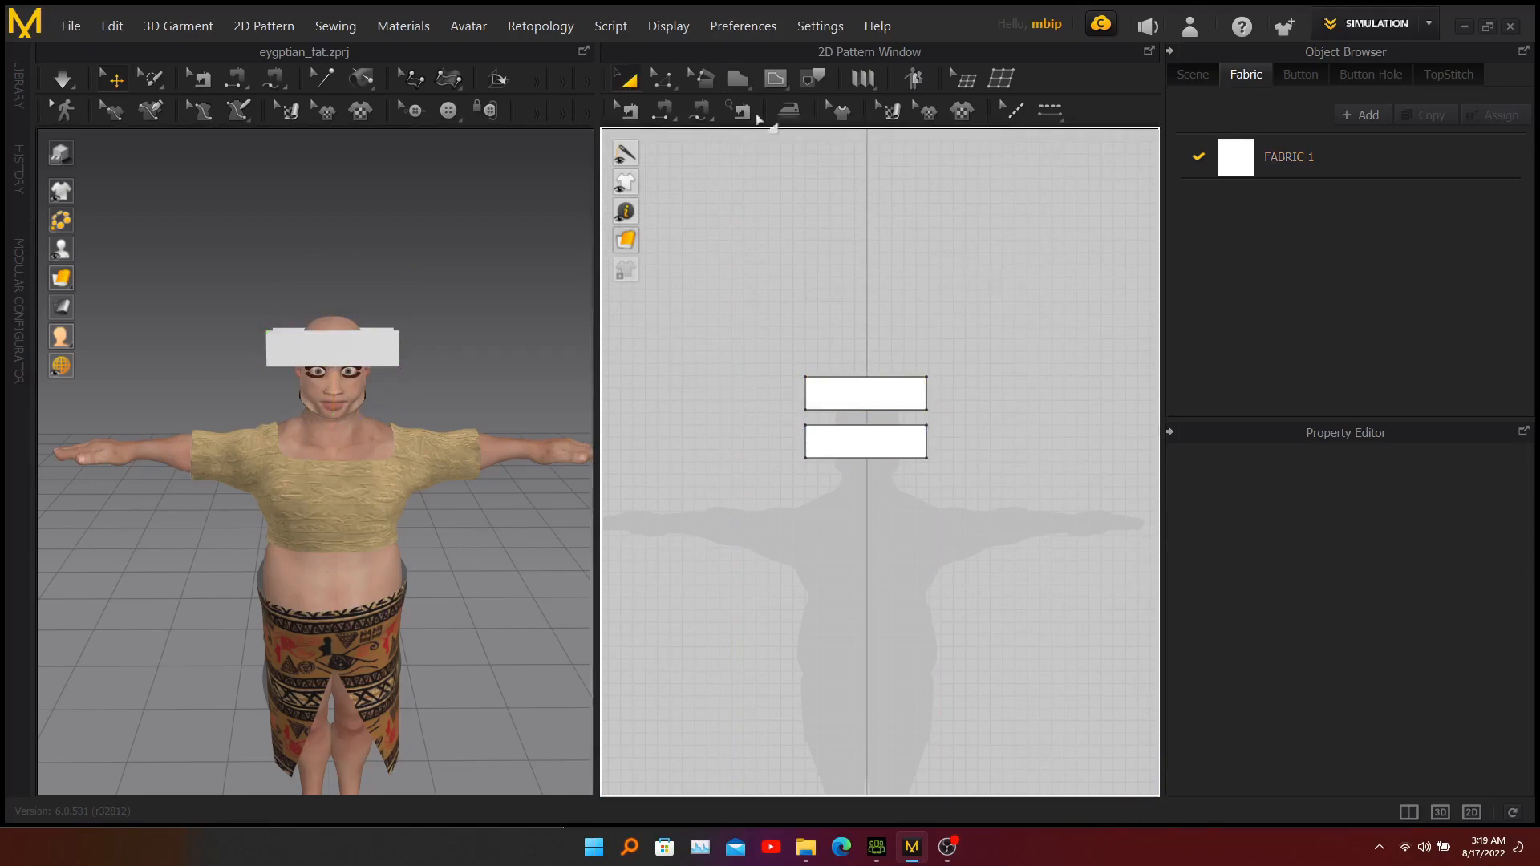
Draw a trapezoid pattern above the two bands, with an upper edge of about 25 cm and a lower edge of about 9.8 cm.
{"action": "left_click", "coordinate": [731, 81]}
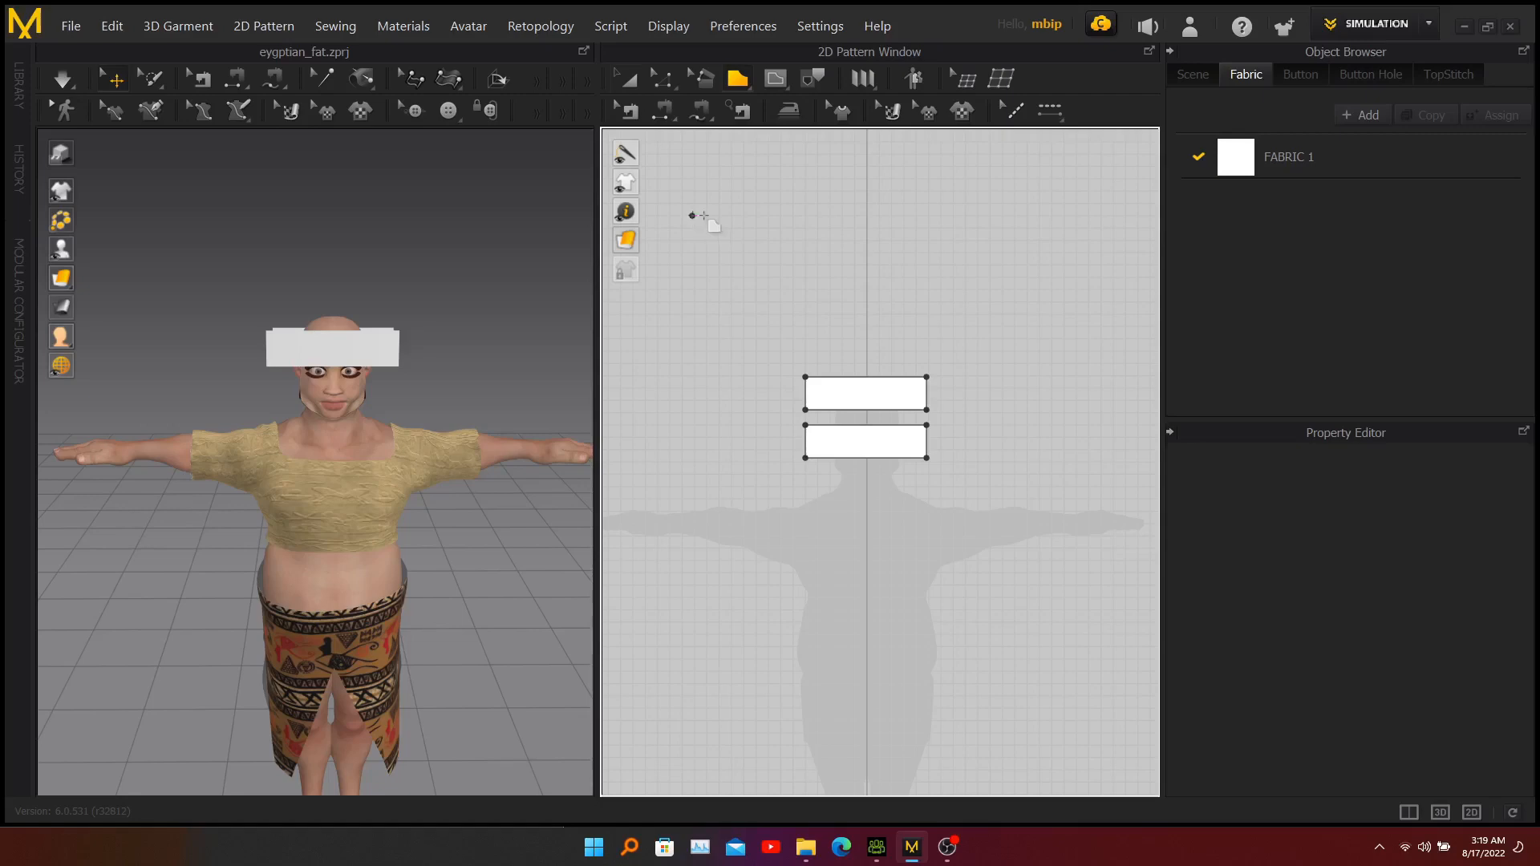
{"action": "left_click", "coordinate": [1001, 215]}
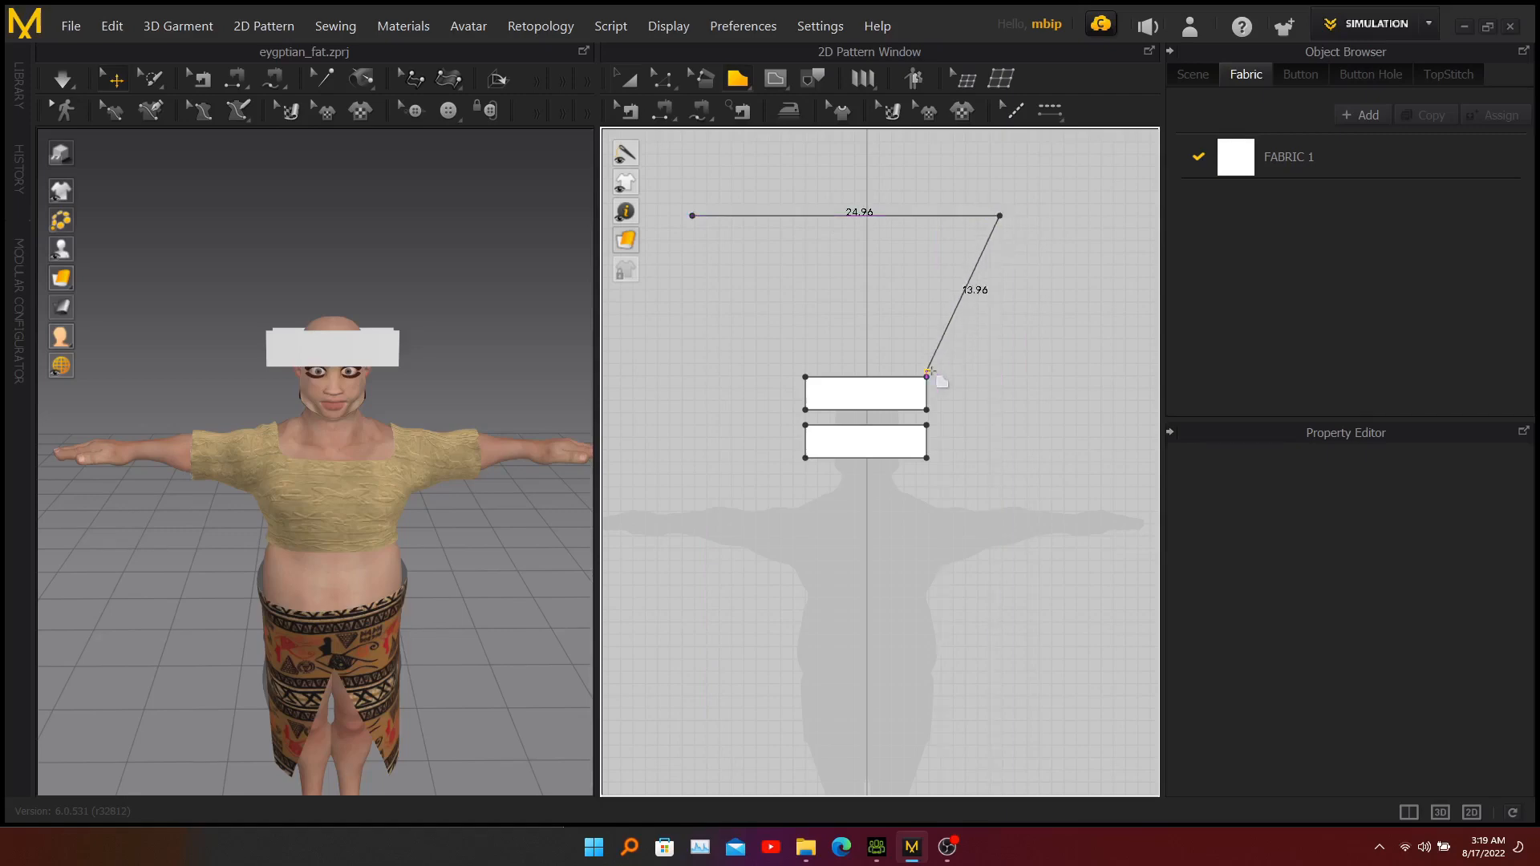
{"action": "left_click", "coordinate": [927, 374]}
{"action": "left_click", "coordinate": [806, 372]}
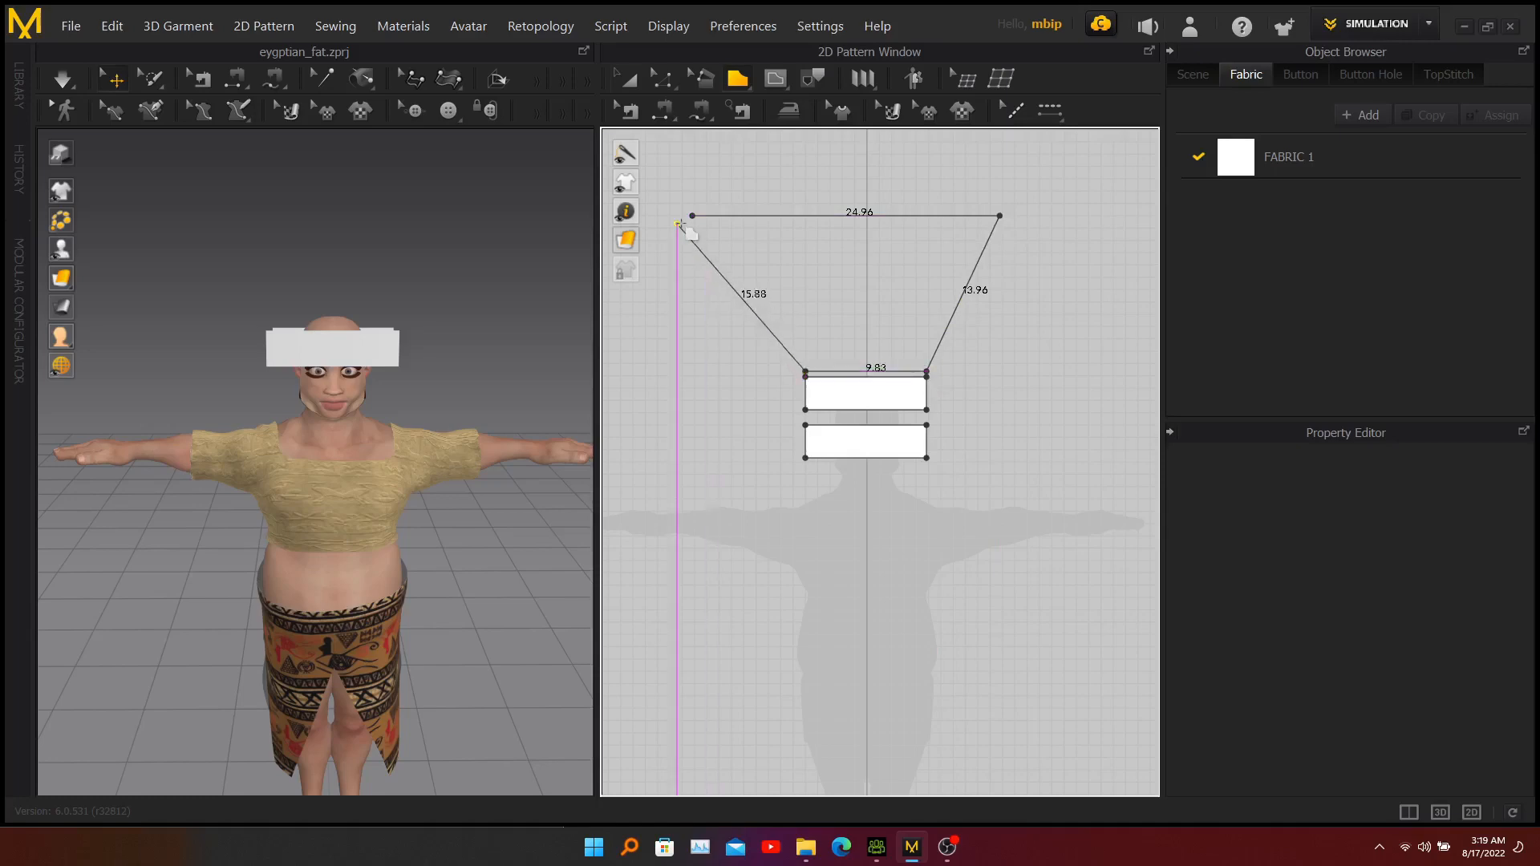
{"action": "left_click", "coordinate": [692, 215]}
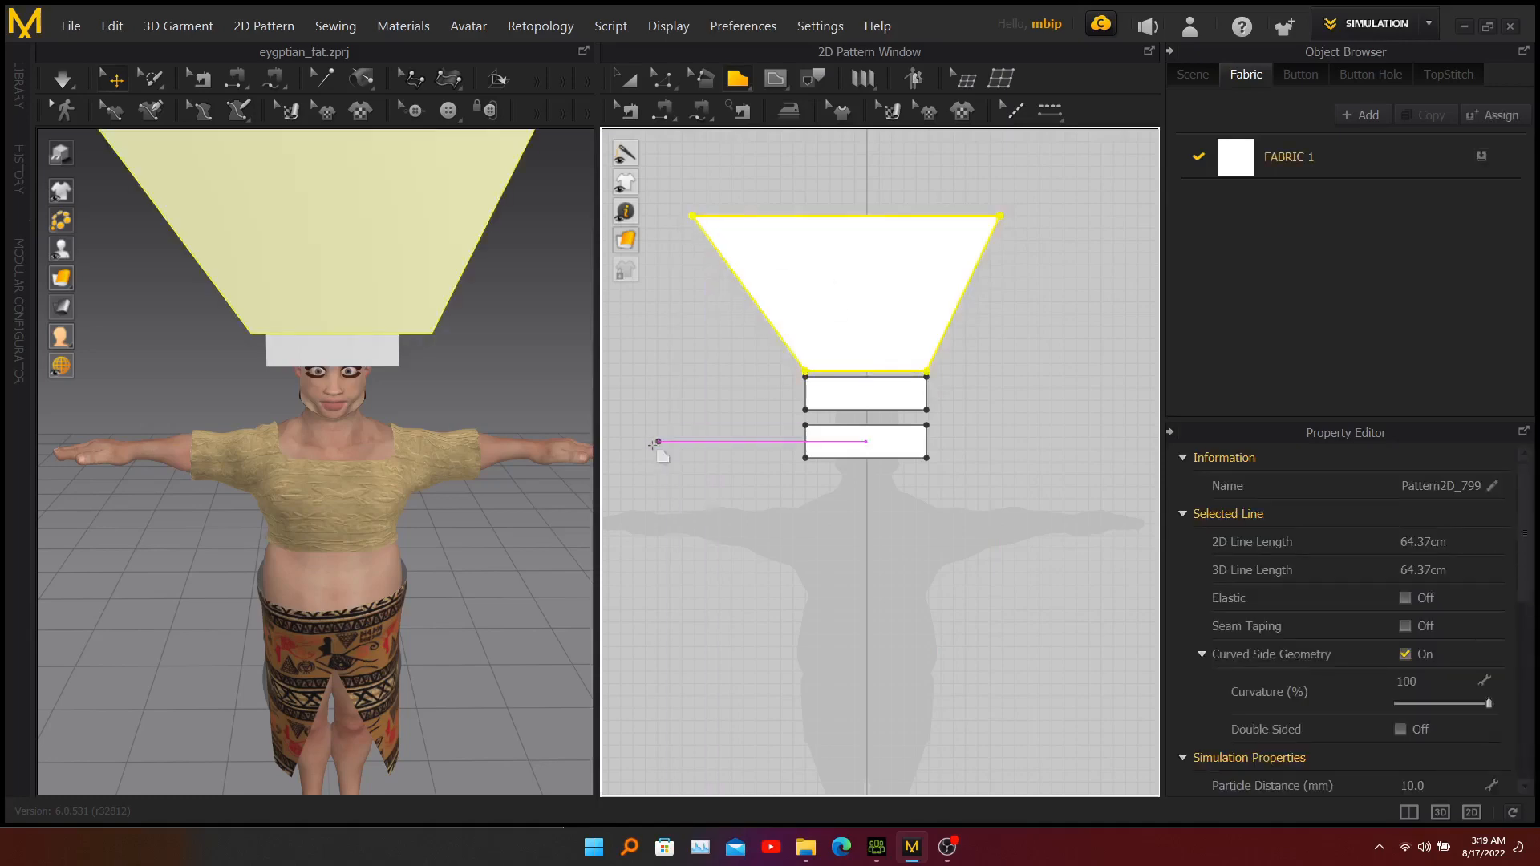
Move the trapezoid back over the avatar's head in 3D and rotate it to lie horizontally.
{"action": "scroll", "coordinate": [433, 341], "scroll_direction": "down", "scroll_amount": 4}
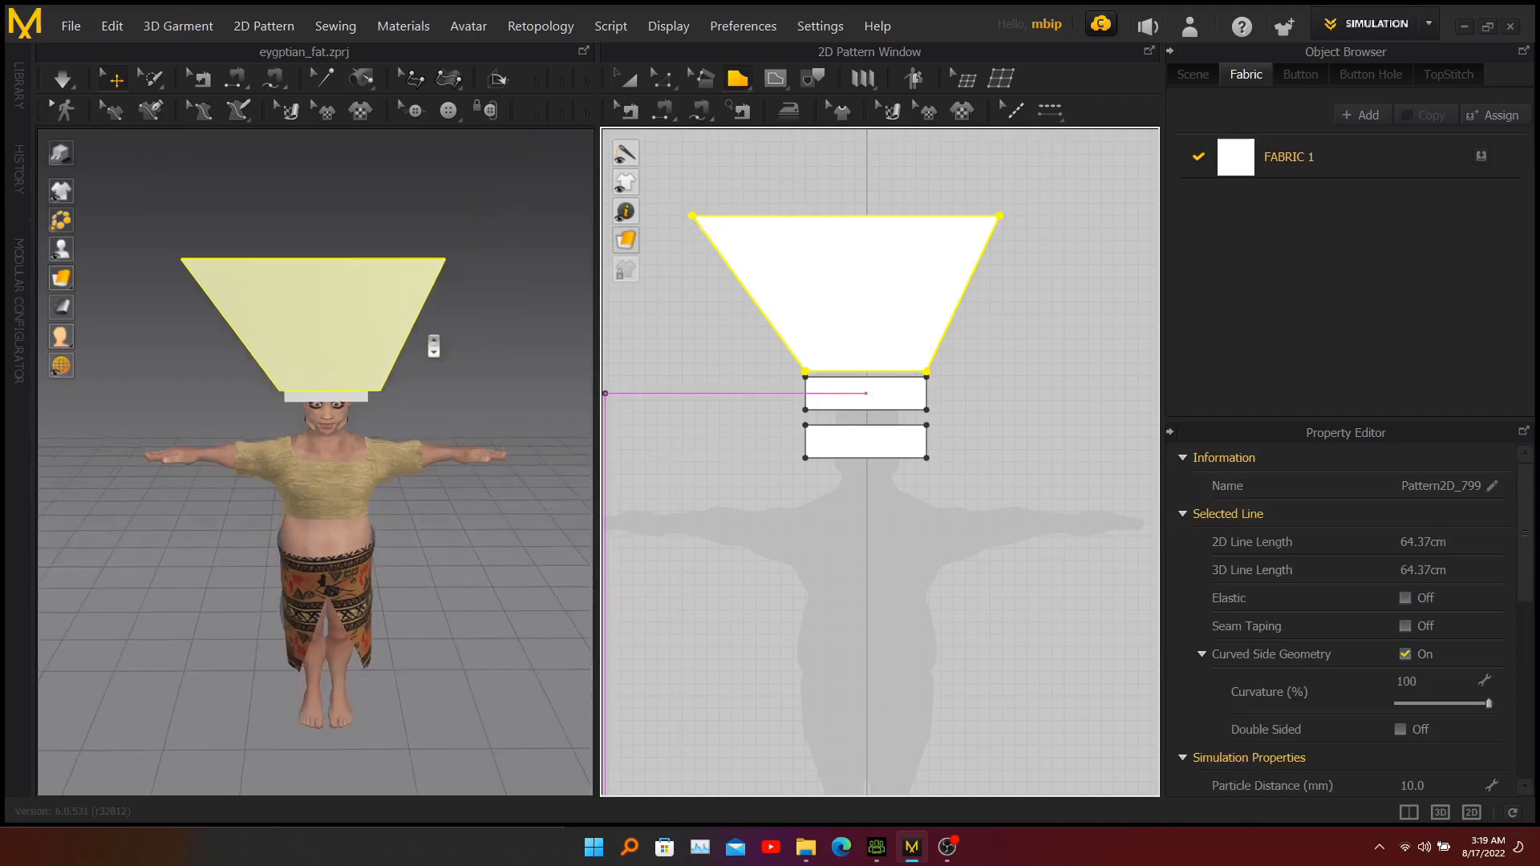
{"action": "right_click_drag", "start_coordinate": [471, 343], "coordinate": [374, 346]}
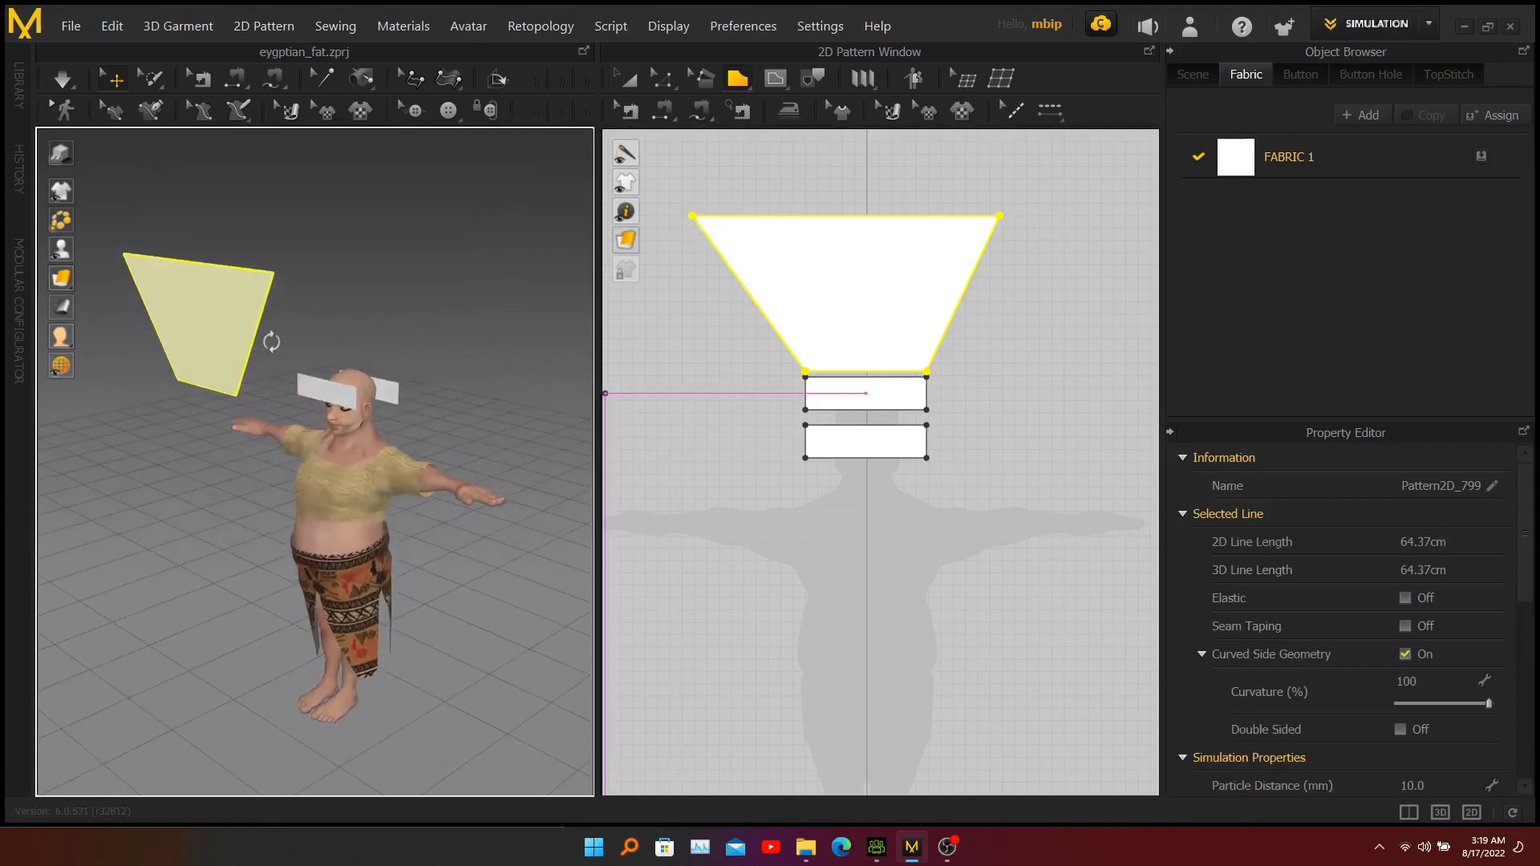
{"action": "left_click", "coordinate": [225, 345]}
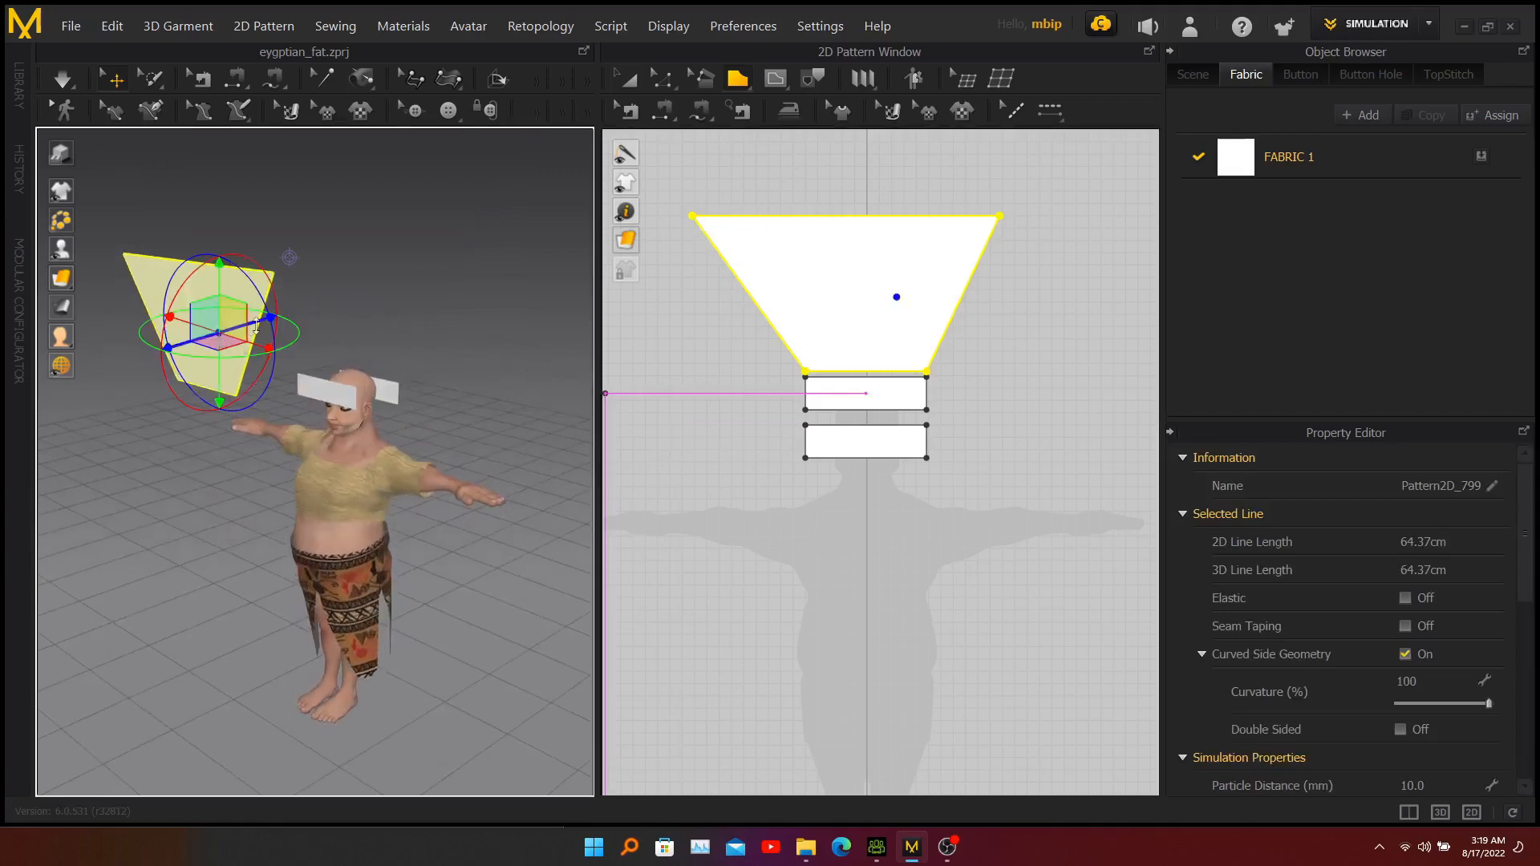
{"action": "left_click_drag", "start_coordinate": [257, 325], "coordinate": [373, 306]}
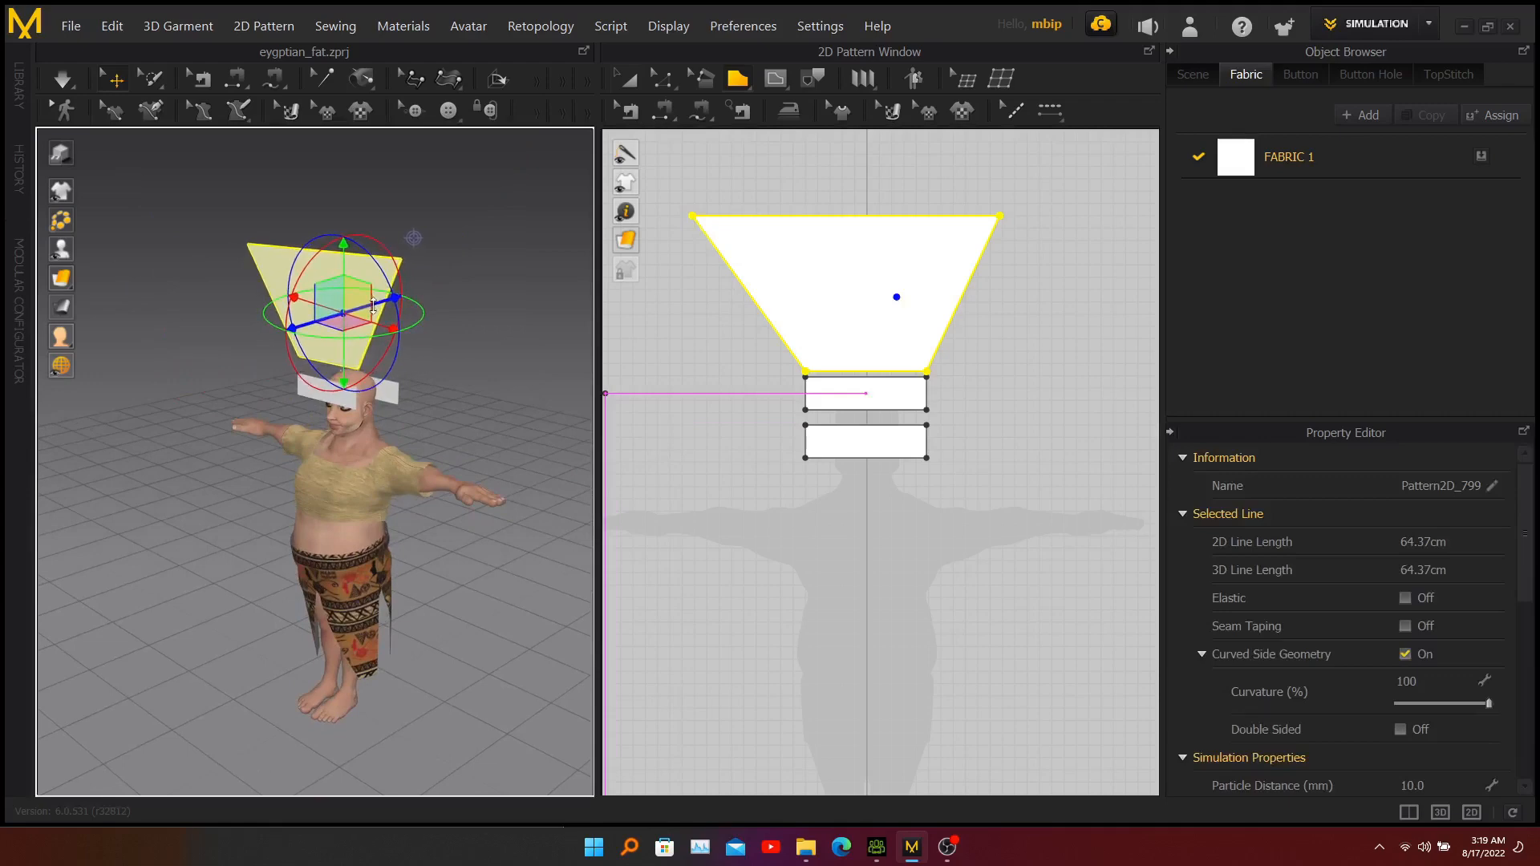
{"action": "right_click_drag", "start_coordinate": [470, 346], "coordinate": [412, 330]}
{"action": "left_click_drag", "start_coordinate": [443, 271], "coordinate": [492, 439]}
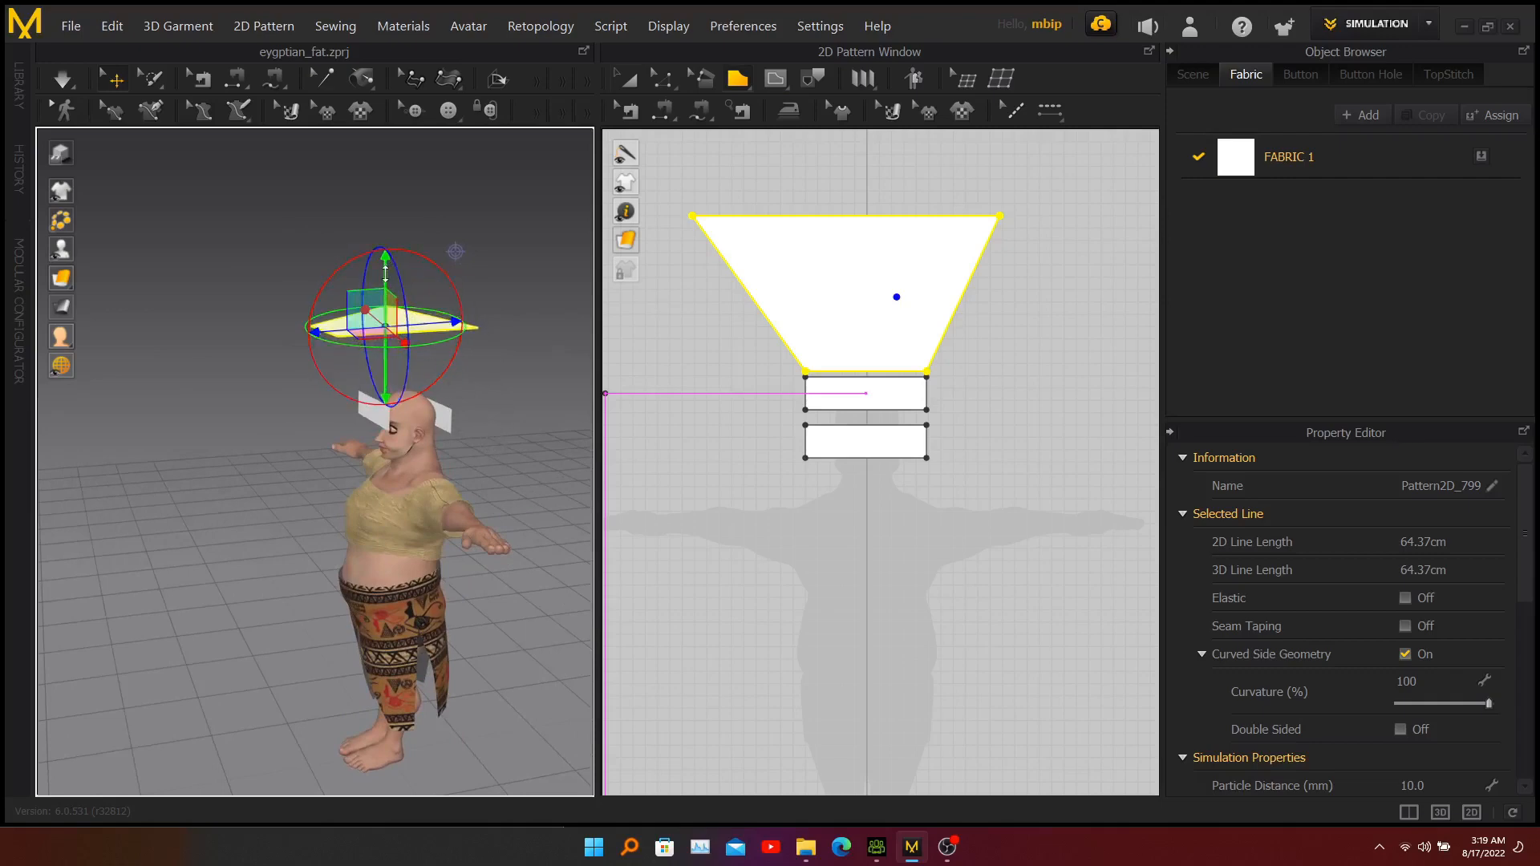
Lower the flat trapezoid to just above the two bands and shift it backward over the head.
{"action": "left_click_drag", "start_coordinate": [388, 273], "coordinate": [390, 331]}
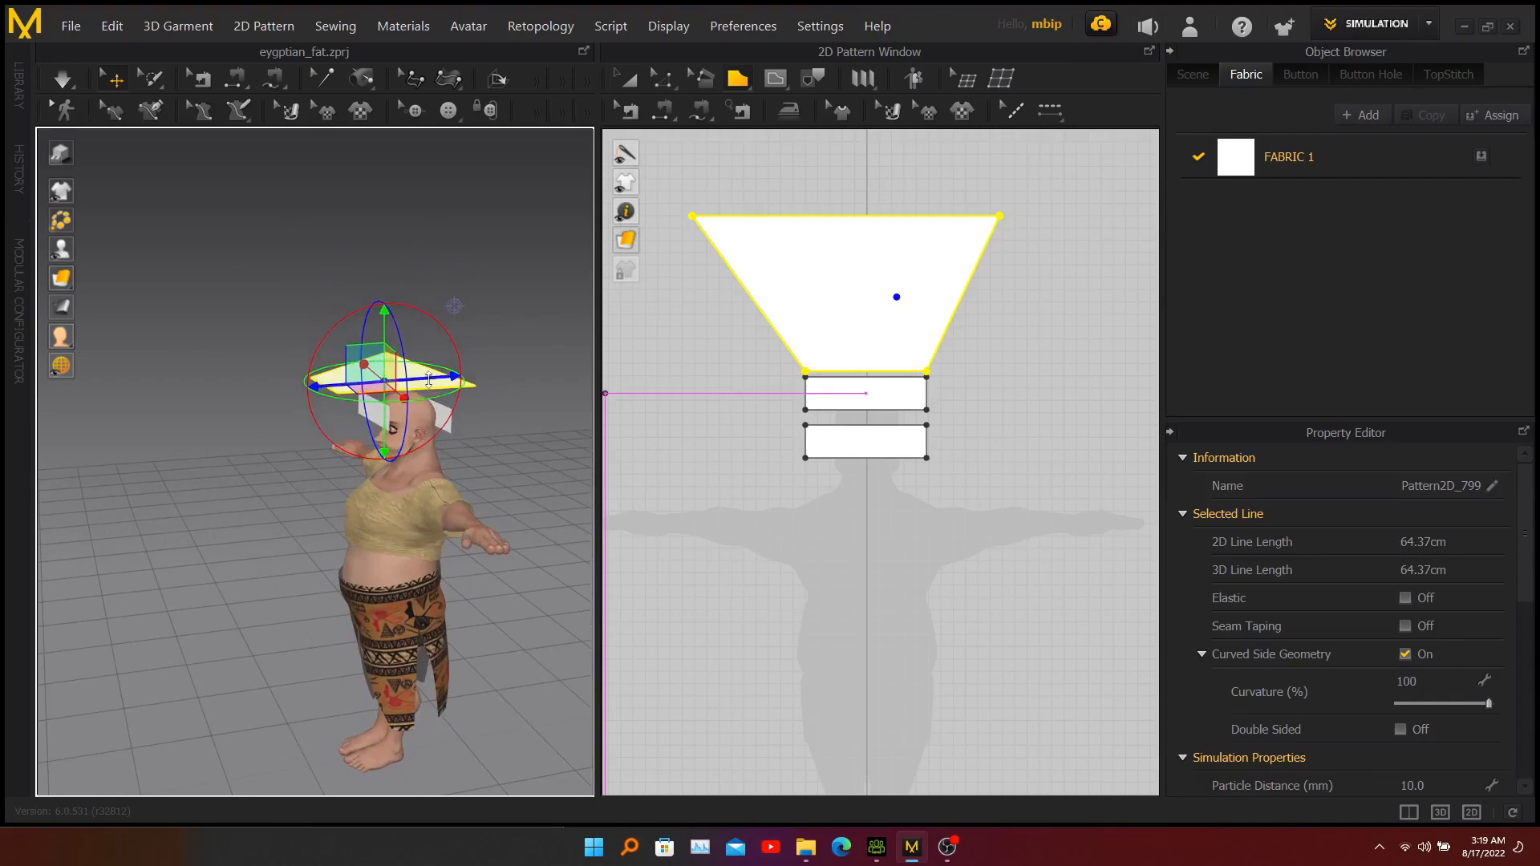
{"action": "left_click_drag", "start_coordinate": [428, 380], "coordinate": [475, 371]}
{"action": "right_click_drag", "start_coordinate": [275, 440], "coordinate": [563, 415]}
{"action": "left_click_drag", "start_coordinate": [332, 321], "coordinate": [332, 332]}
{"action": "right_click_drag", "start_coordinate": [477, 363], "coordinate": [270, 361]}
{"action": "middle_click_drag", "start_coordinate": [160, 391], "coordinate": [198, 355]}
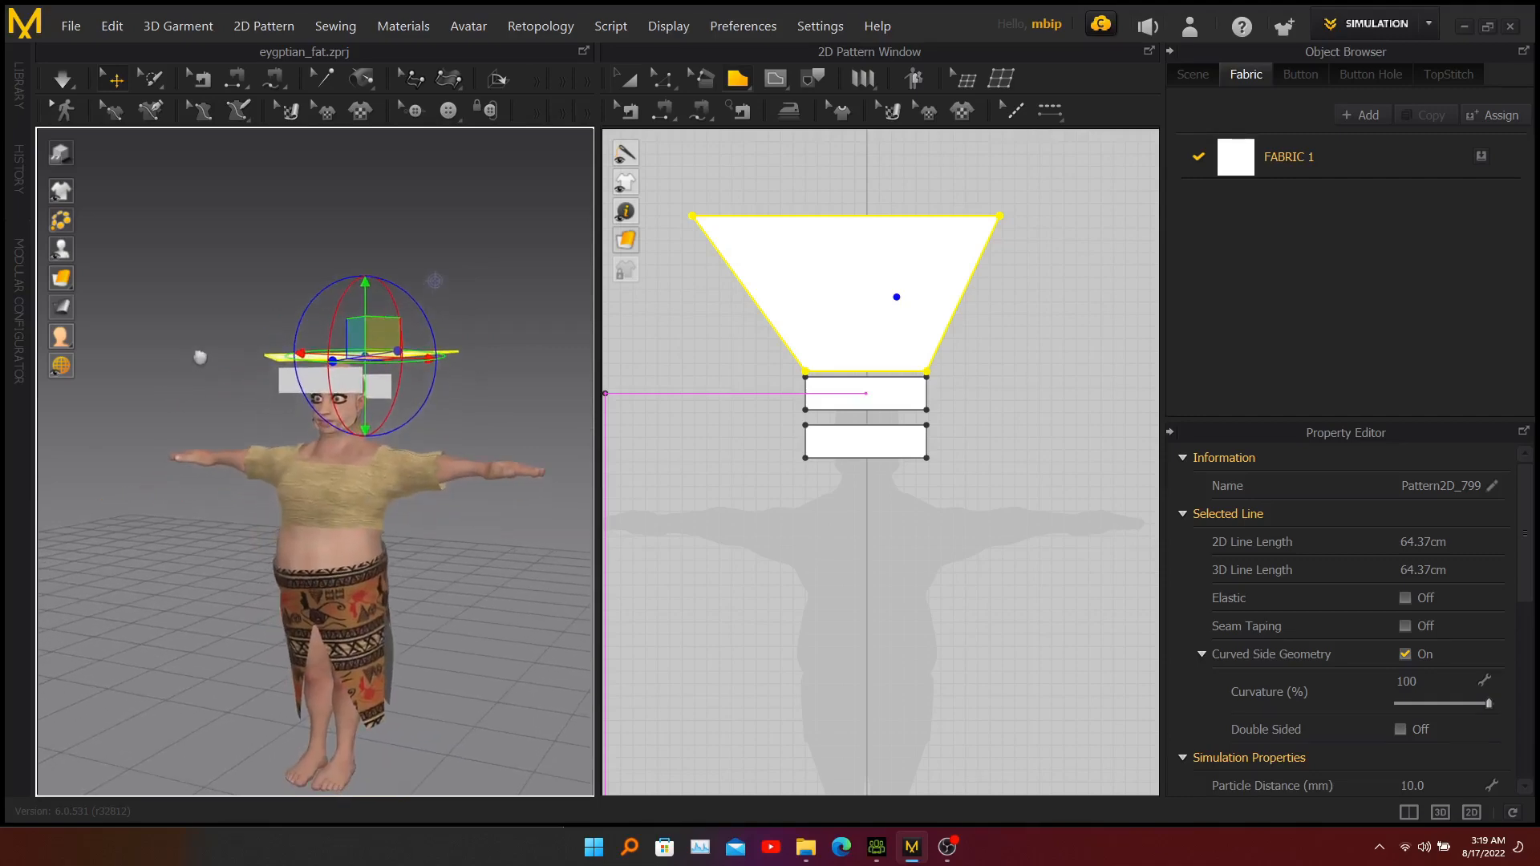
Sew the front and back bands together along both pairs of short side edges with Segment Sewing.
{"action": "scroll", "coordinate": [287, 375], "scroll_direction": "up", "scroll_amount": 3}
{"action": "scroll", "coordinate": [285, 375], "scroll_direction": "down", "scroll_amount": 5}
{"action": "scroll", "coordinate": [285, 375], "scroll_direction": "down", "scroll_amount": 2}
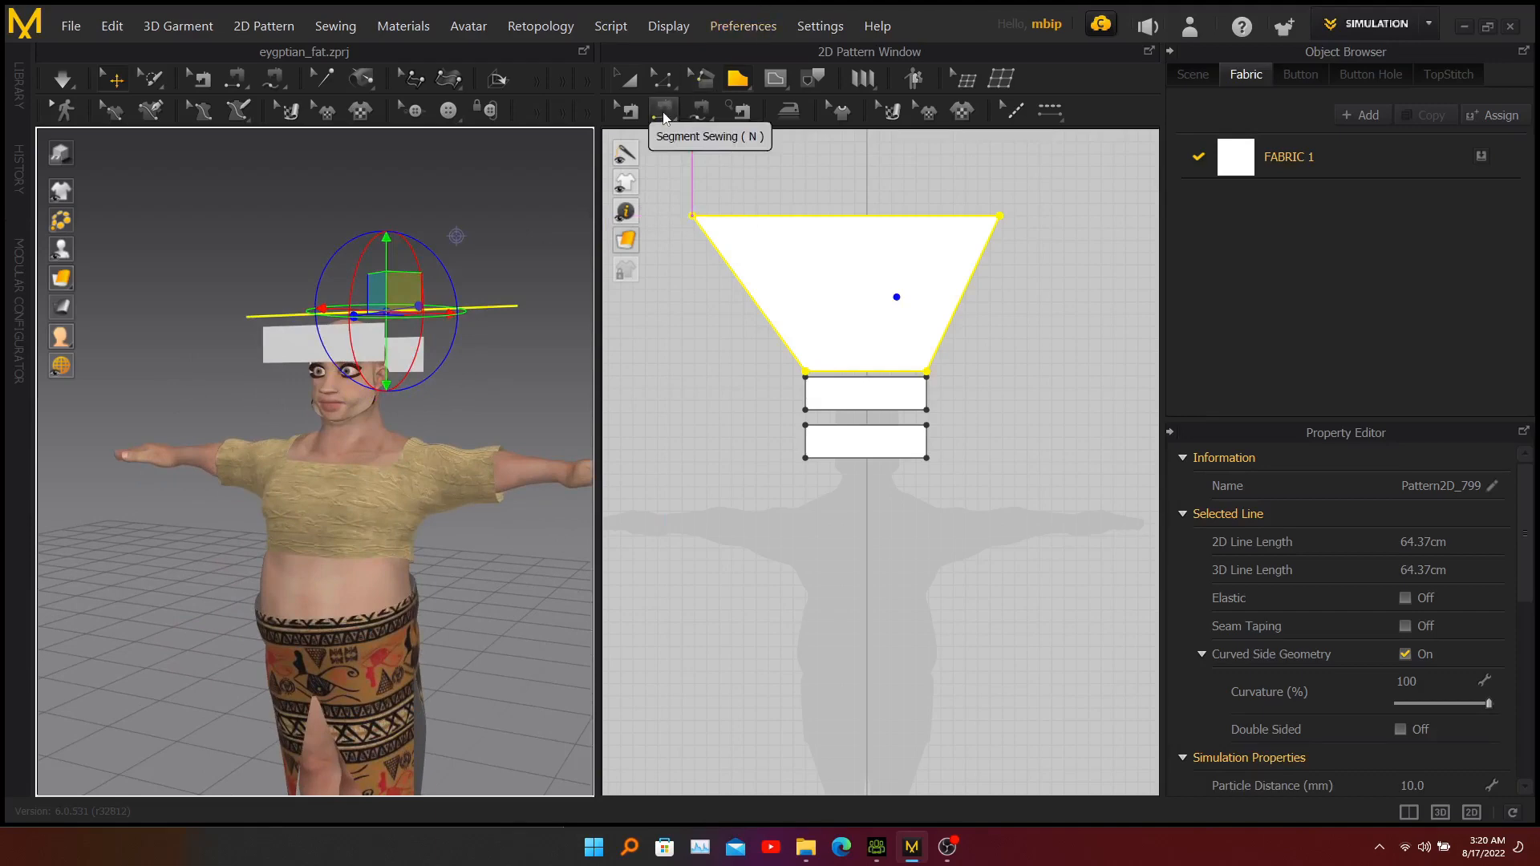
{"action": "left_click", "coordinate": [664, 113]}
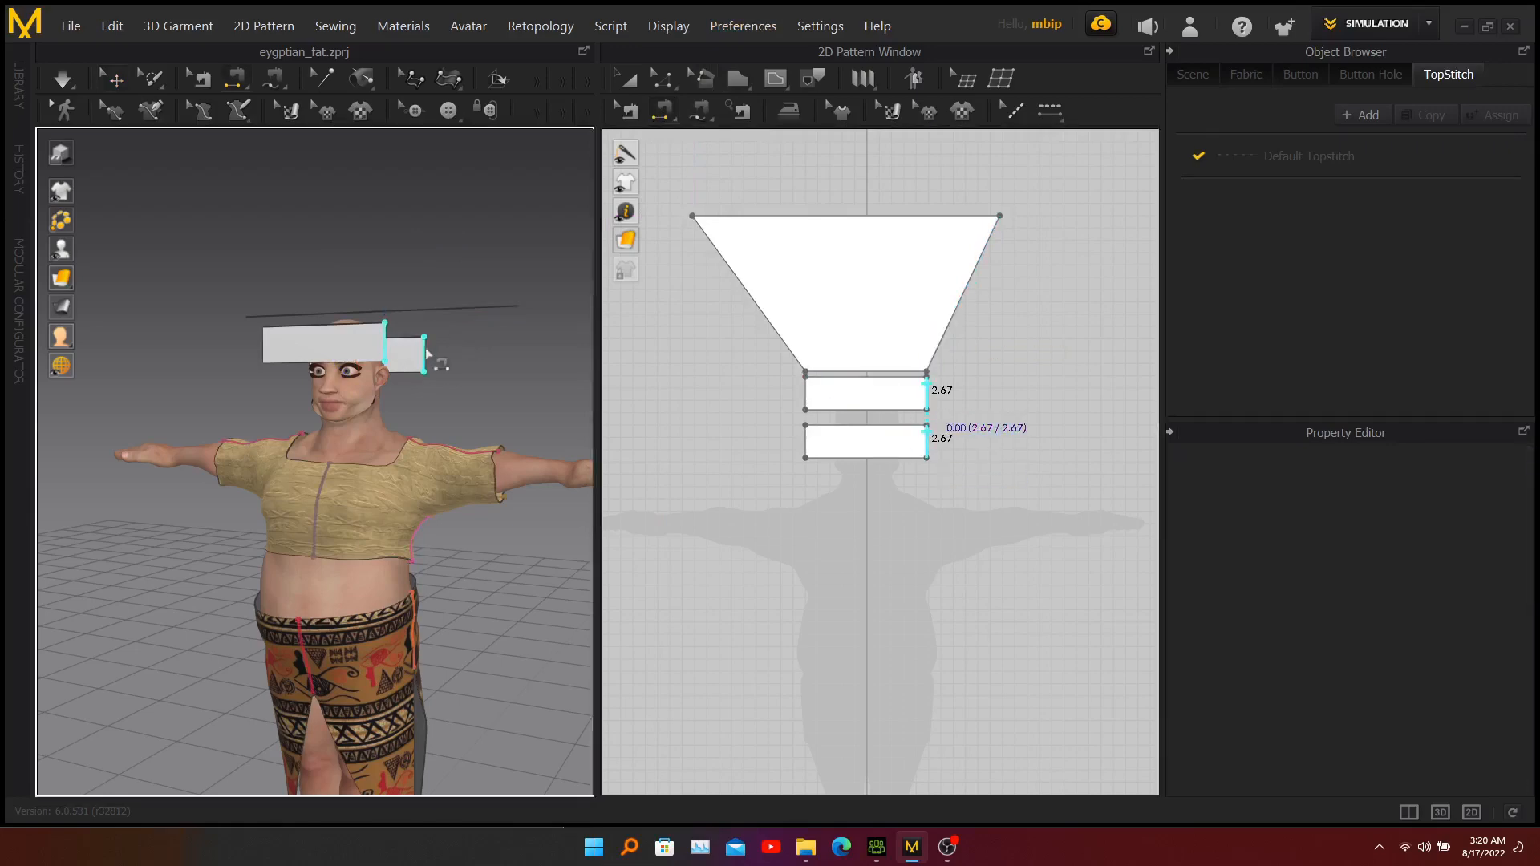
{"action": "left_click", "coordinate": [426, 353]}
{"action": "mouse_move", "coordinate": [425, 357]}
{"action": "right_mouse_down"}
{"action": "mouse_move", "coordinate": [449, 377]}
{"action": "mouse_move", "coordinate": [452, 357]}
{"action": "right_mouse_up"}
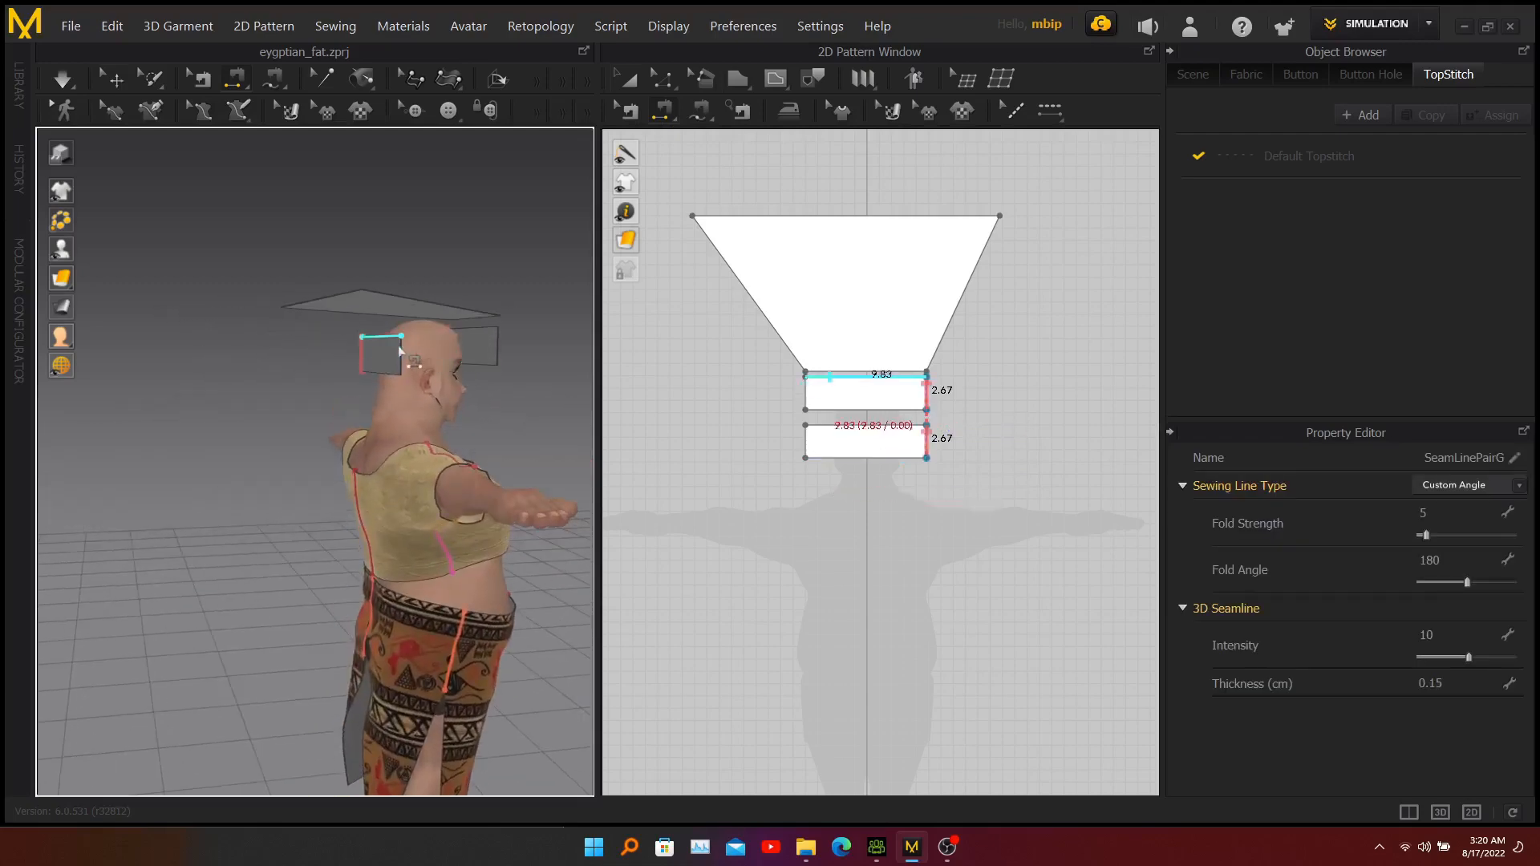
{"action": "left_click", "coordinate": [401, 355]}
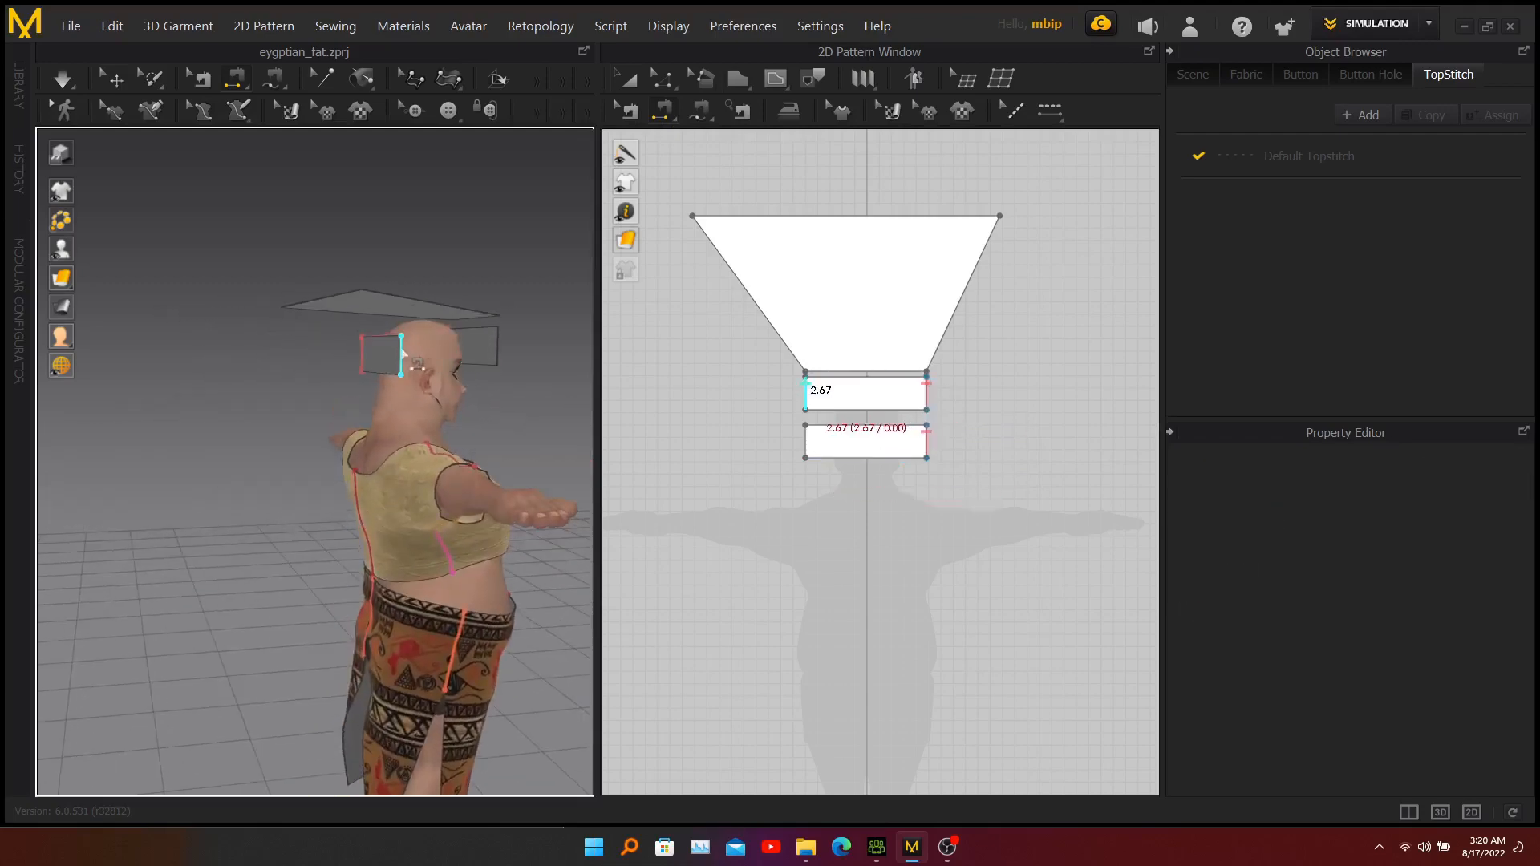
{"action": "left_click", "coordinate": [497, 344]}
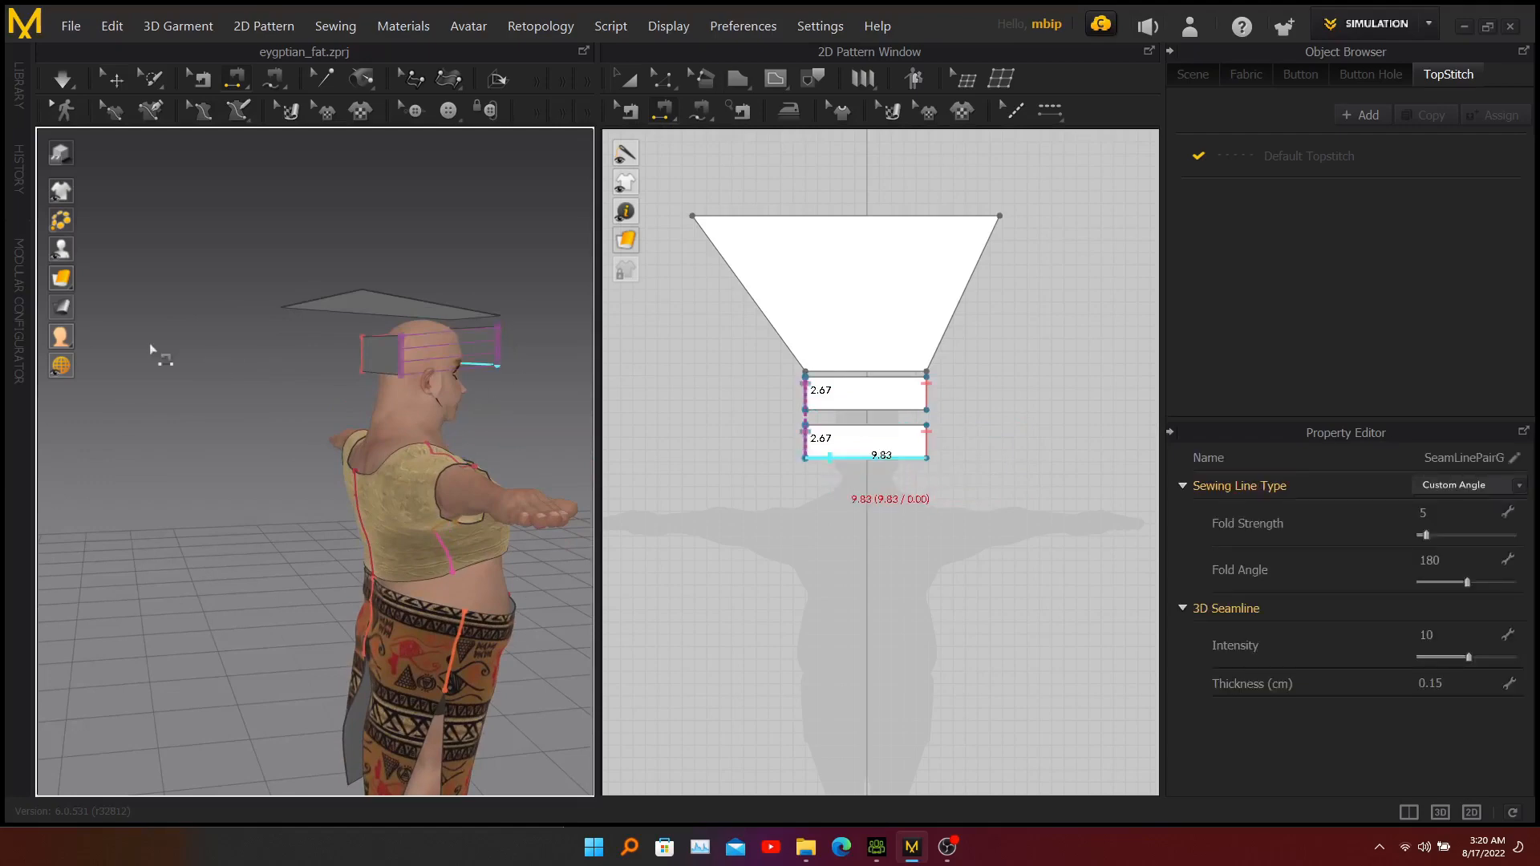
Sew the trapezoid's short lower edge to the upper edge of the front band.
{"action": "right_click_drag", "start_coordinate": [537, 416], "coordinate": [290, 399]}
{"action": "left_click", "coordinate": [321, 315]}
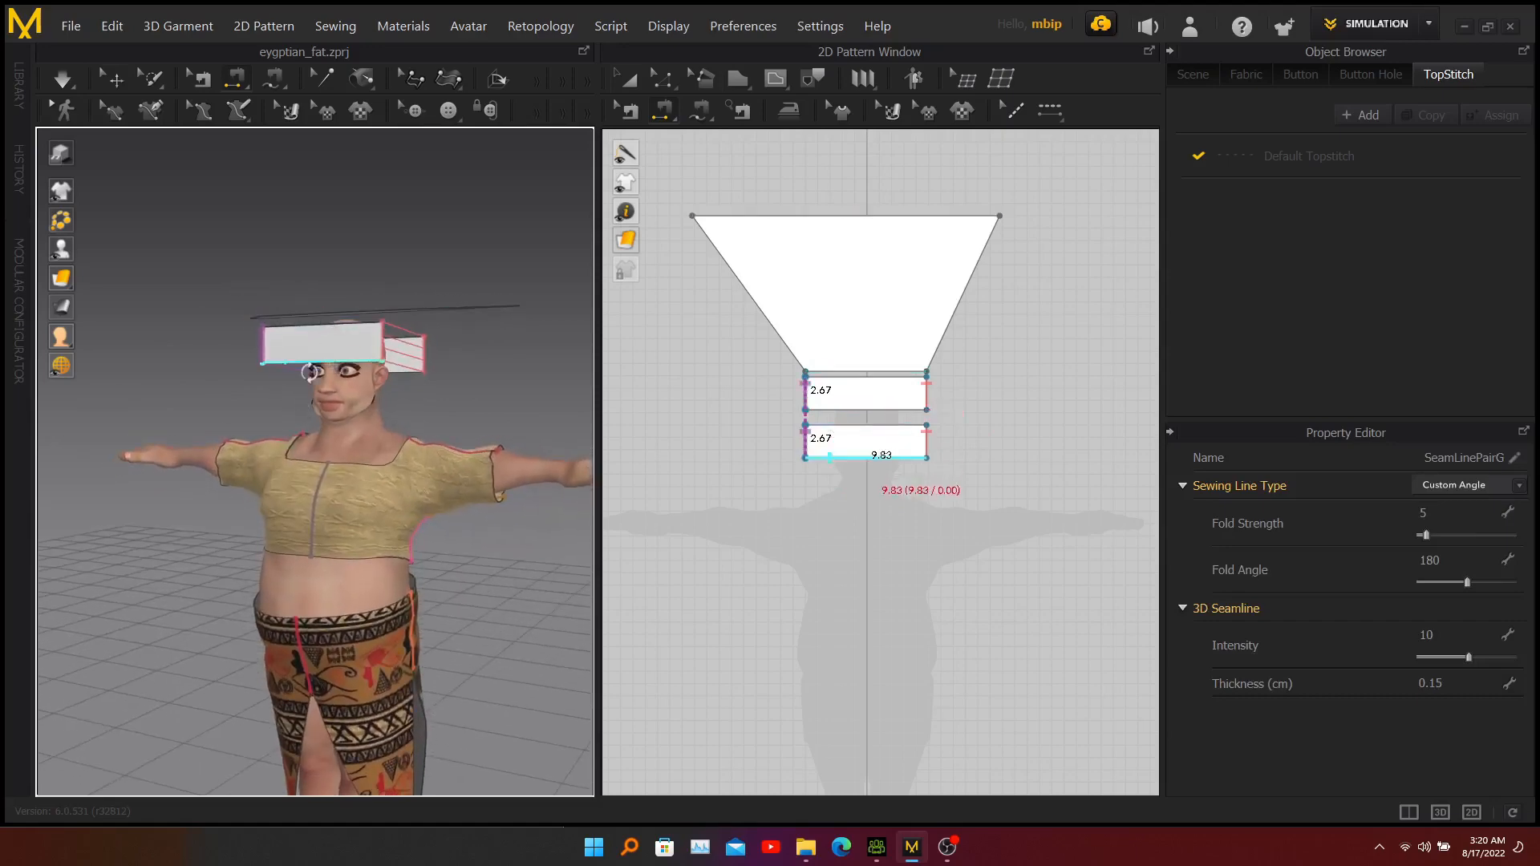
{"action": "right_click_drag", "start_coordinate": [319, 347], "coordinate": [317, 360]}
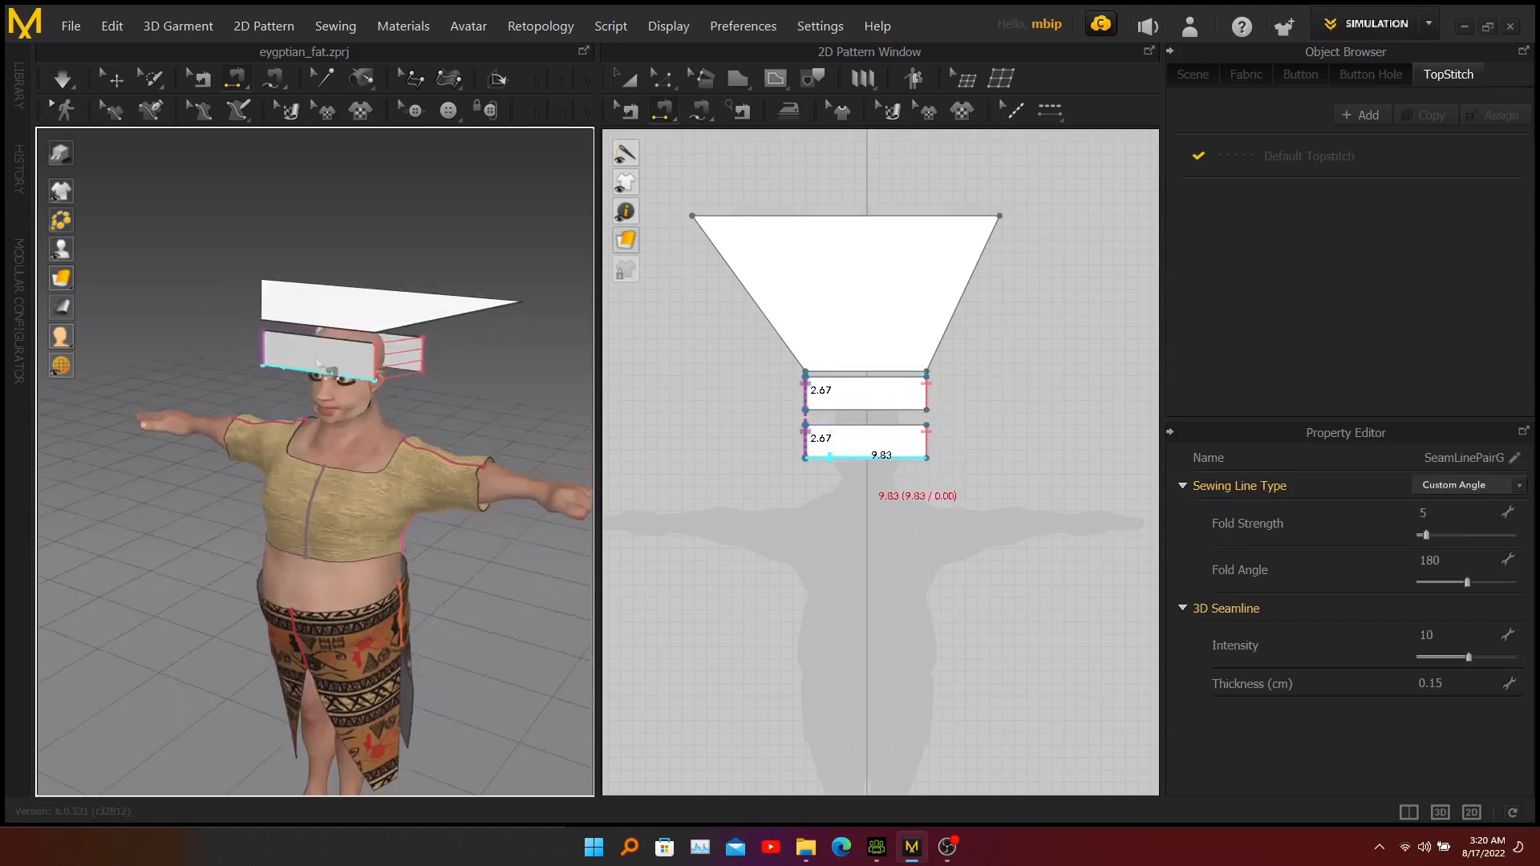
{"action": "left_click", "coordinate": [361, 343]}
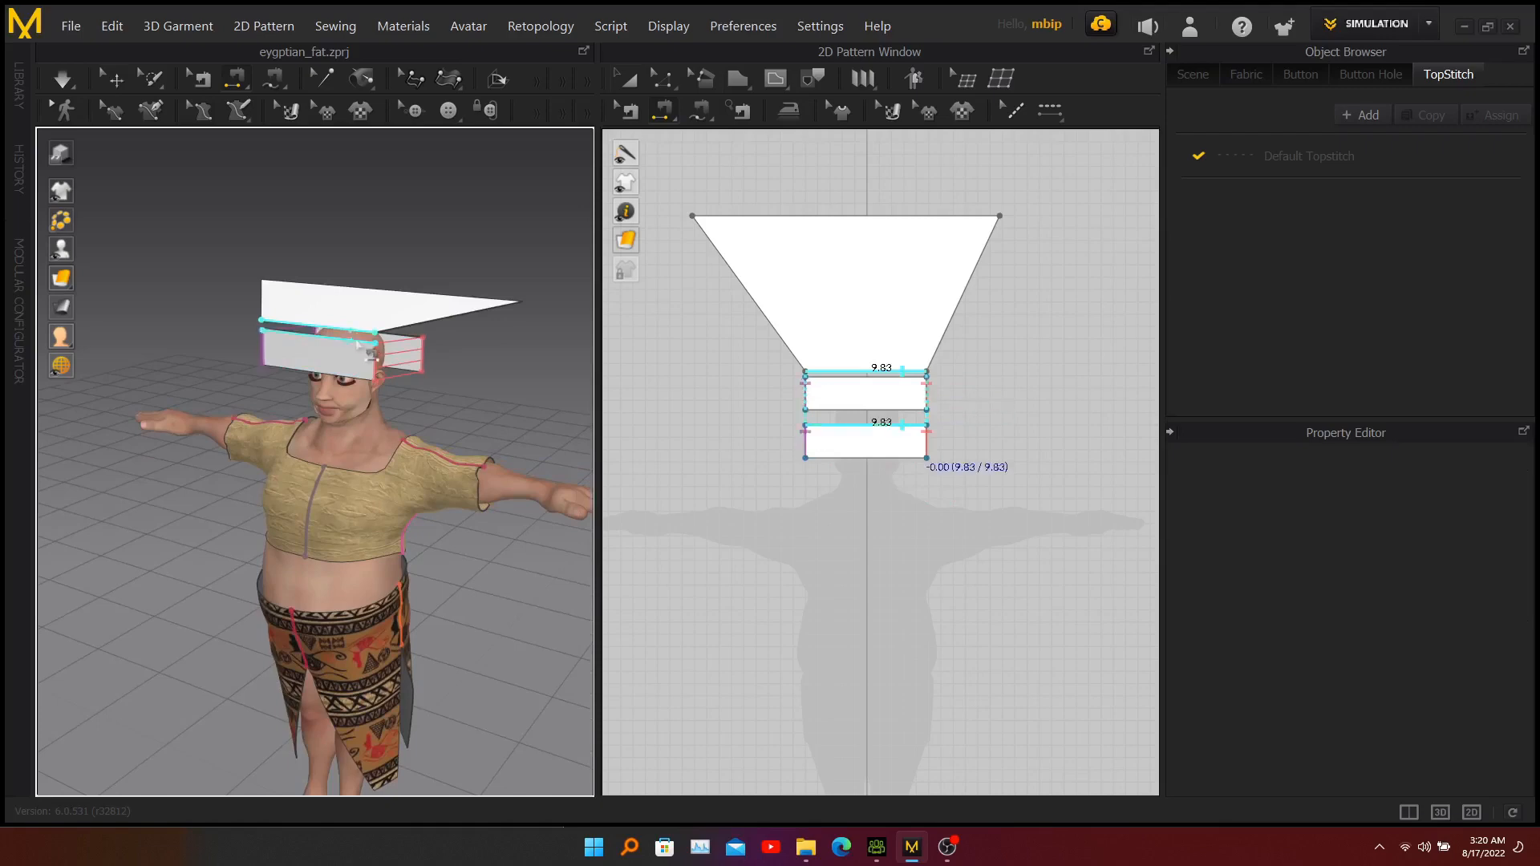
{"action": "left_click", "coordinate": [357, 345]}
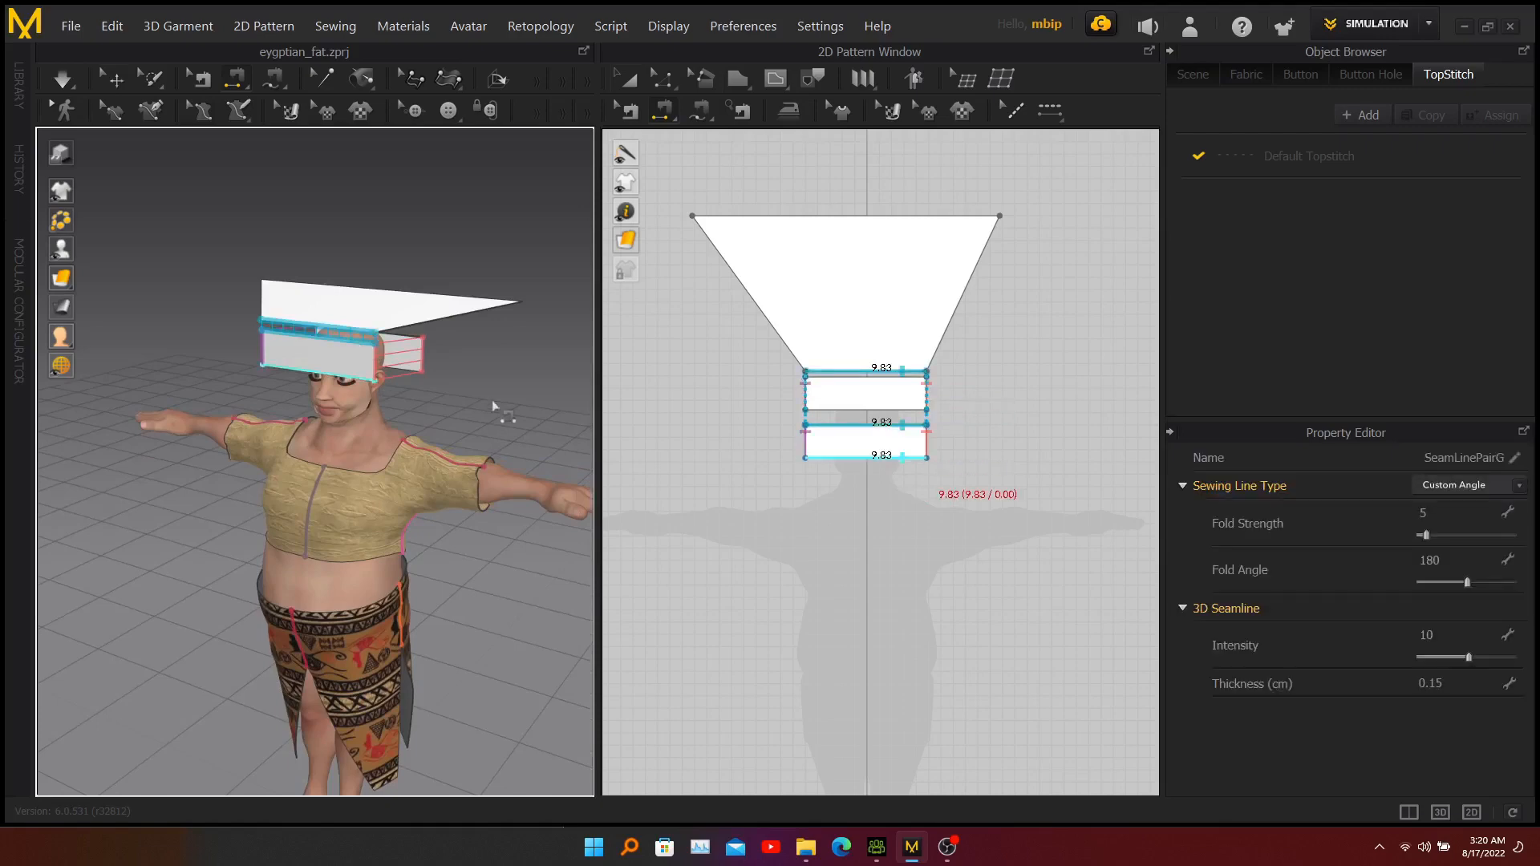
Simulate the sewn headdress so the bands close around the head and the trapezoid drapes behind it.
{"action": "right_click_drag", "start_coordinate": [477, 388], "coordinate": [523, 363]}
{"action": "middle_click_drag", "start_coordinate": [497, 378], "coordinate": [450, 365]}
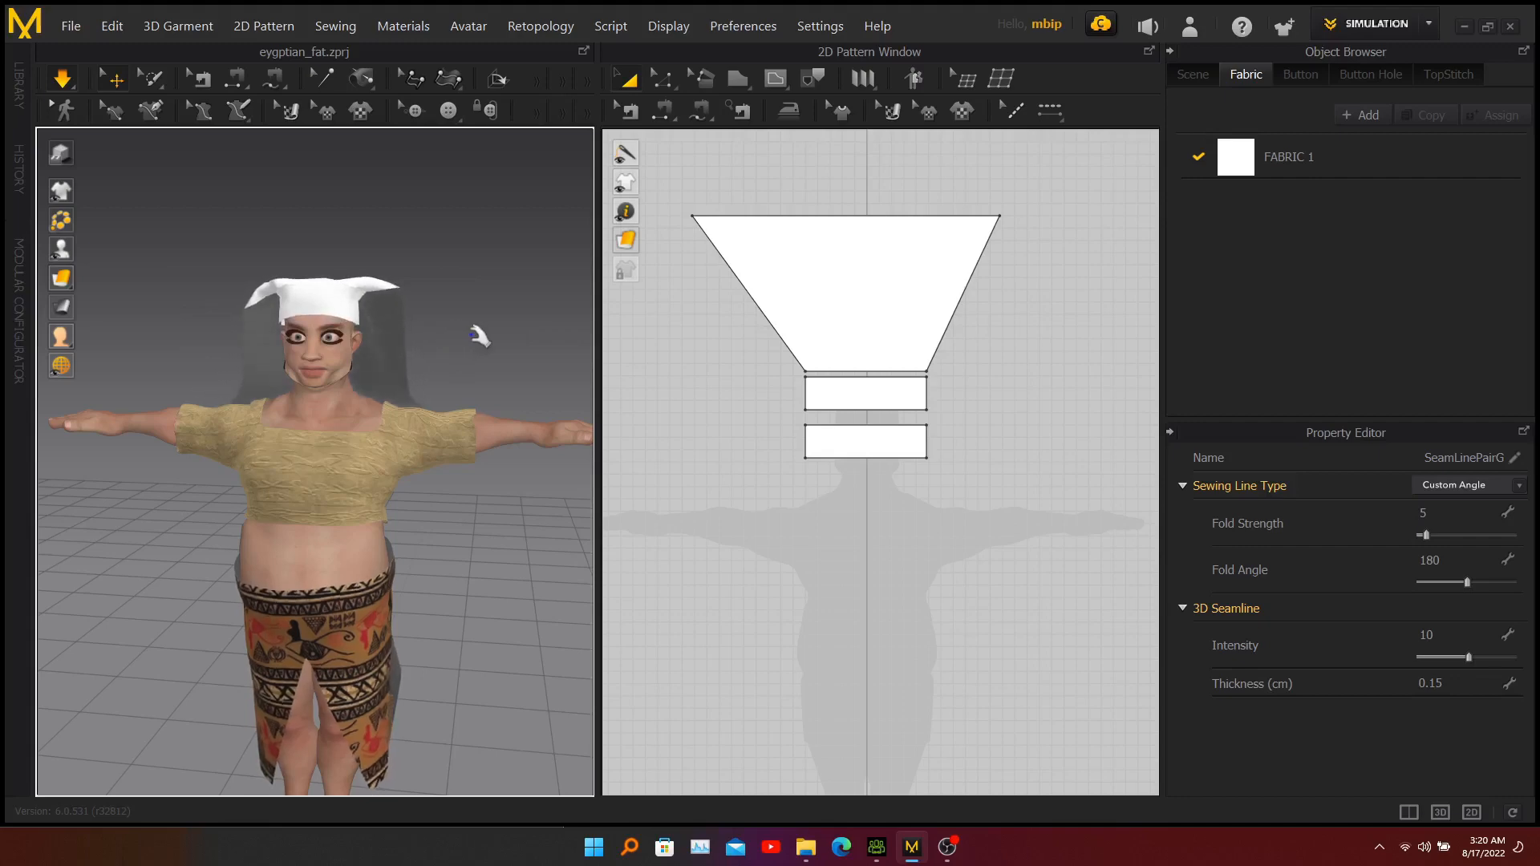
{"action": "mouse_move", "coordinate": [191, 364]}
{"action": "right_mouse_down"}
{"action": "mouse_move", "coordinate": [297, 359]}
{"action": "mouse_move", "coordinate": [169, 358]}
{"action": "mouse_move", "coordinate": [190, 359]}
{"action": "right_mouse_up"}
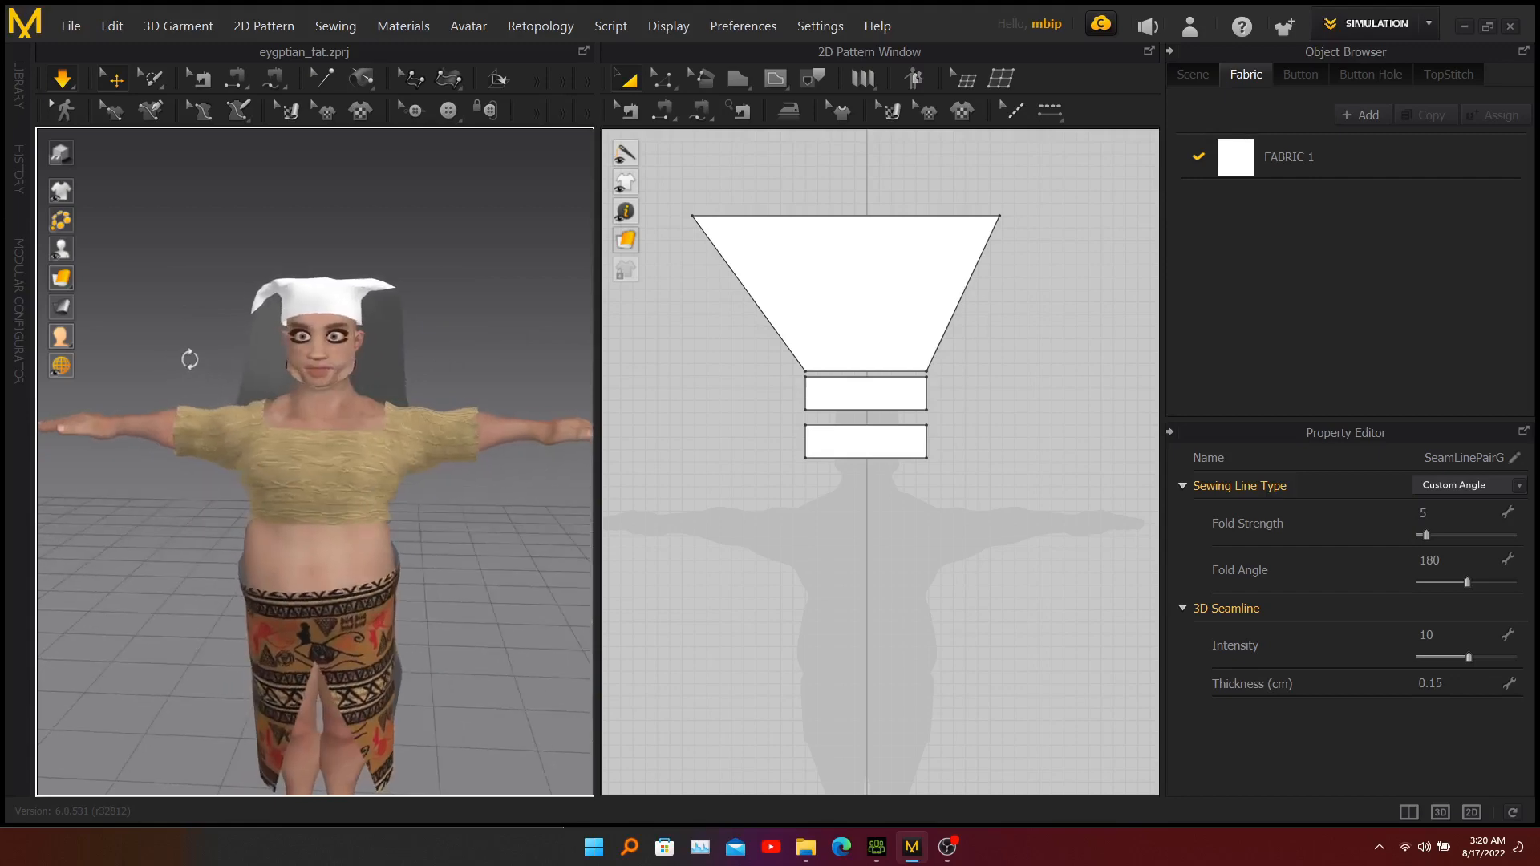
{"action": "middle_click_drag", "start_coordinate": [430, 523], "coordinate": [531, 487]}
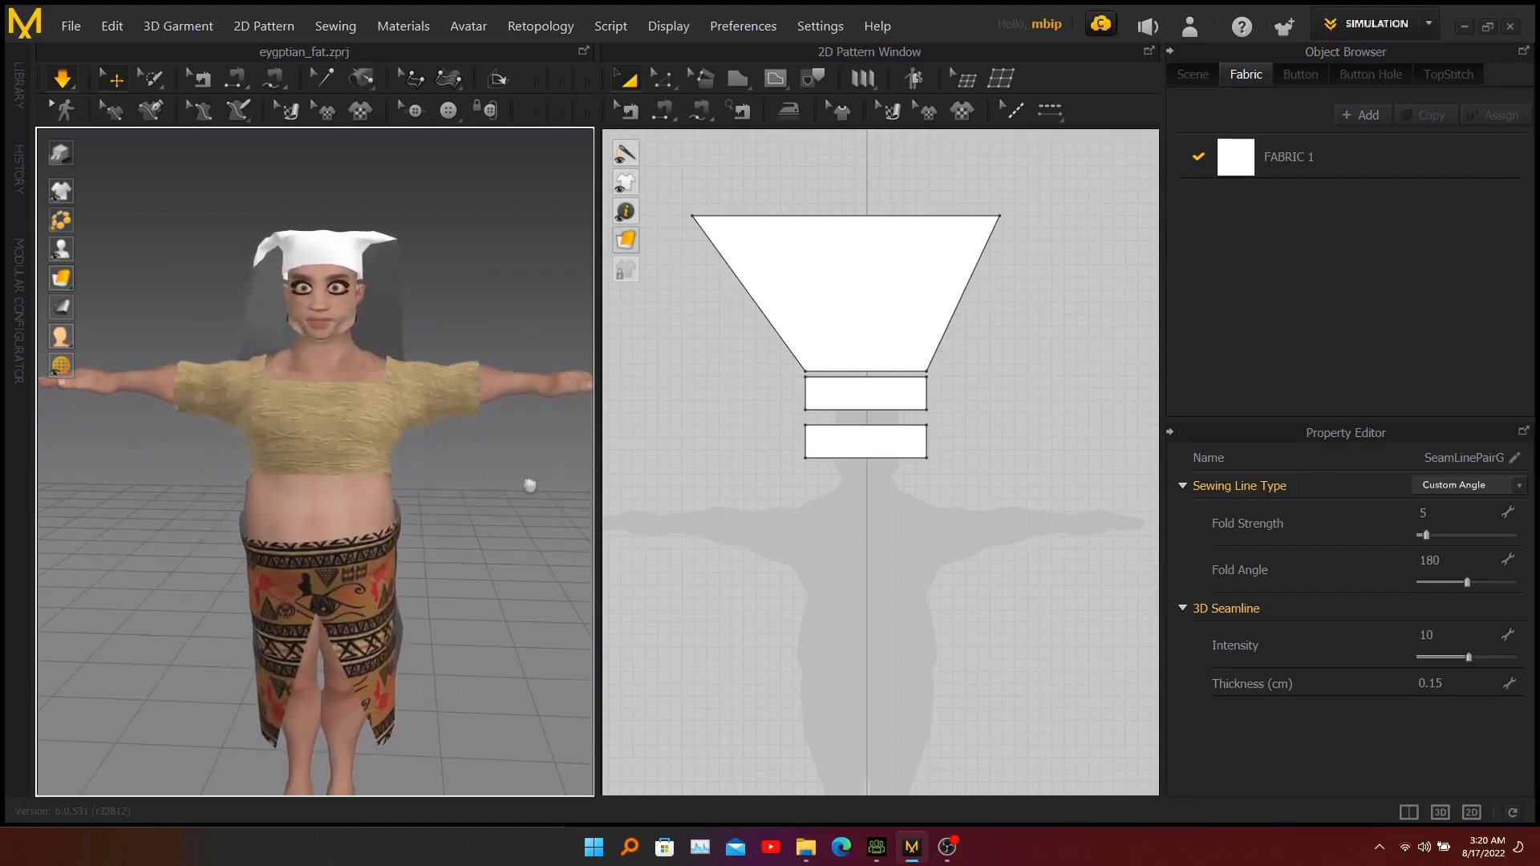
Widen the trapezoid slightly by moving its upper-right corner point outward along the upper edge with Edit Pattern.
{"action": "left_click", "coordinate": [867, 245]}
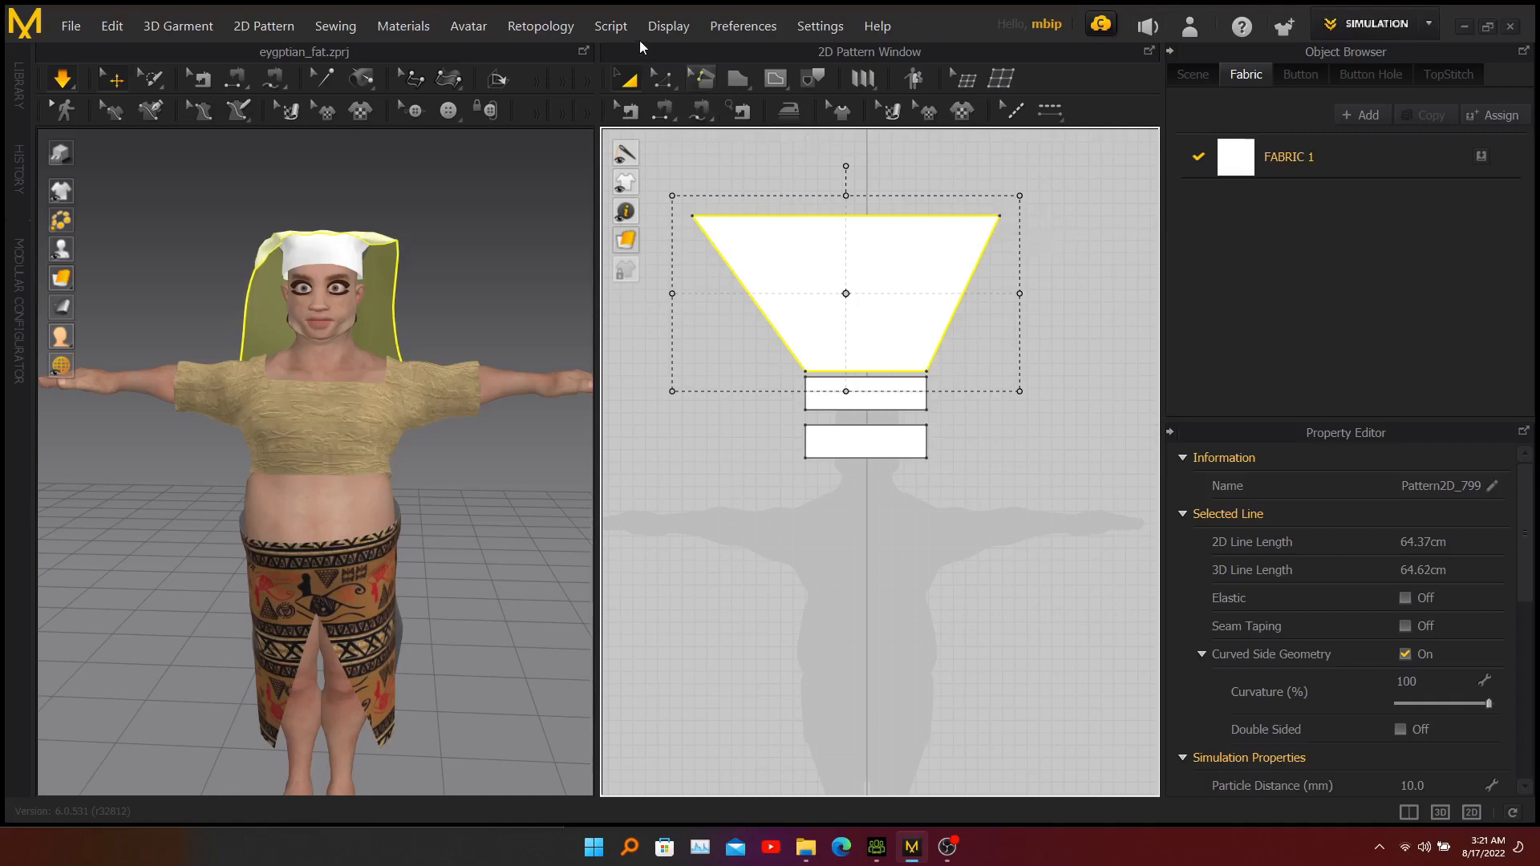
{"action": "left_click", "coordinate": [662, 80]}
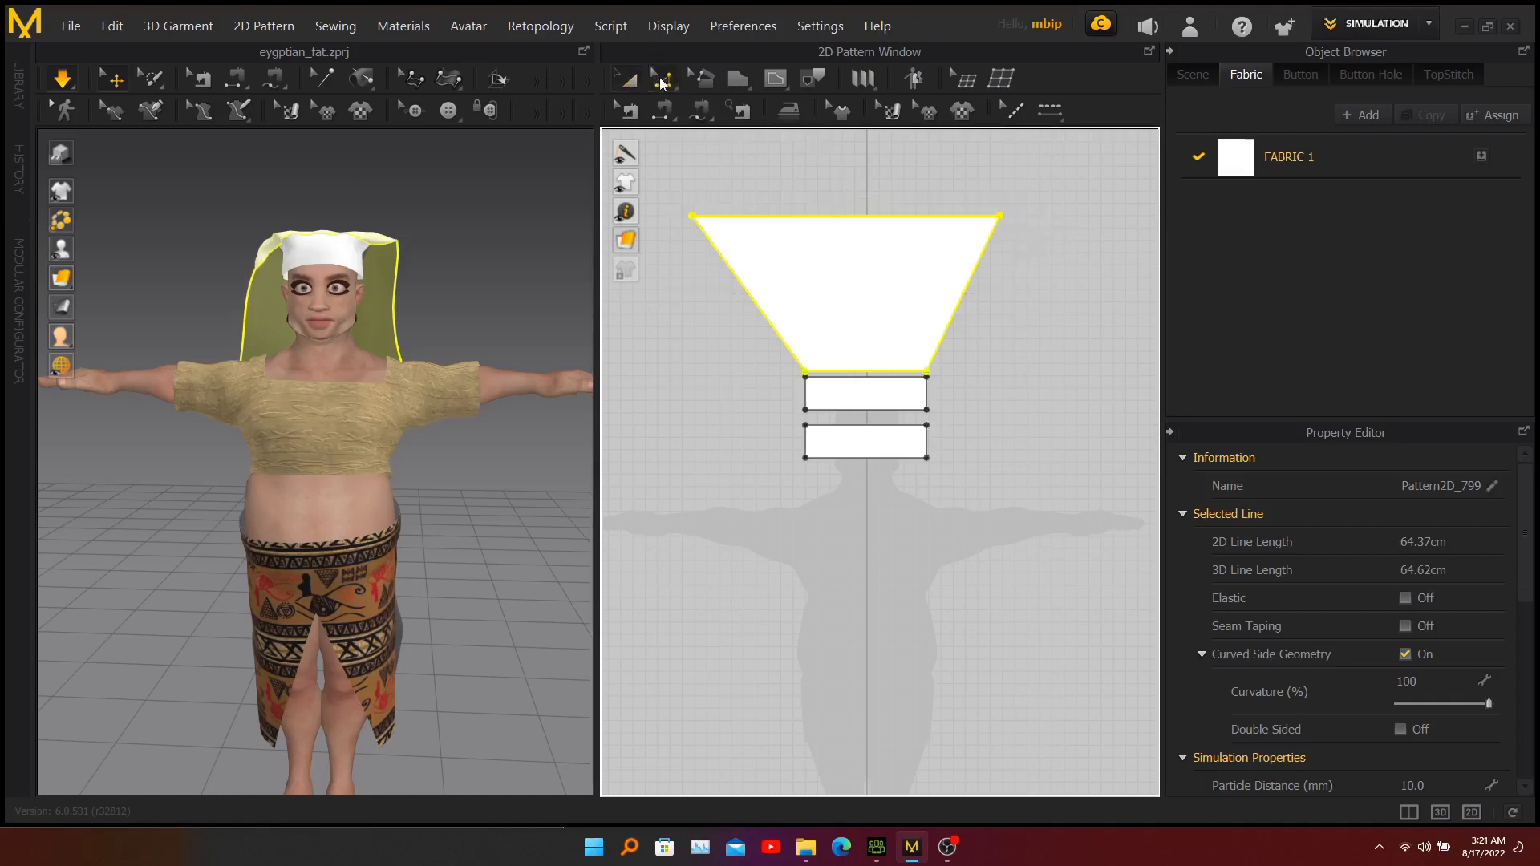
{"action": "left_click", "coordinate": [663, 80]}
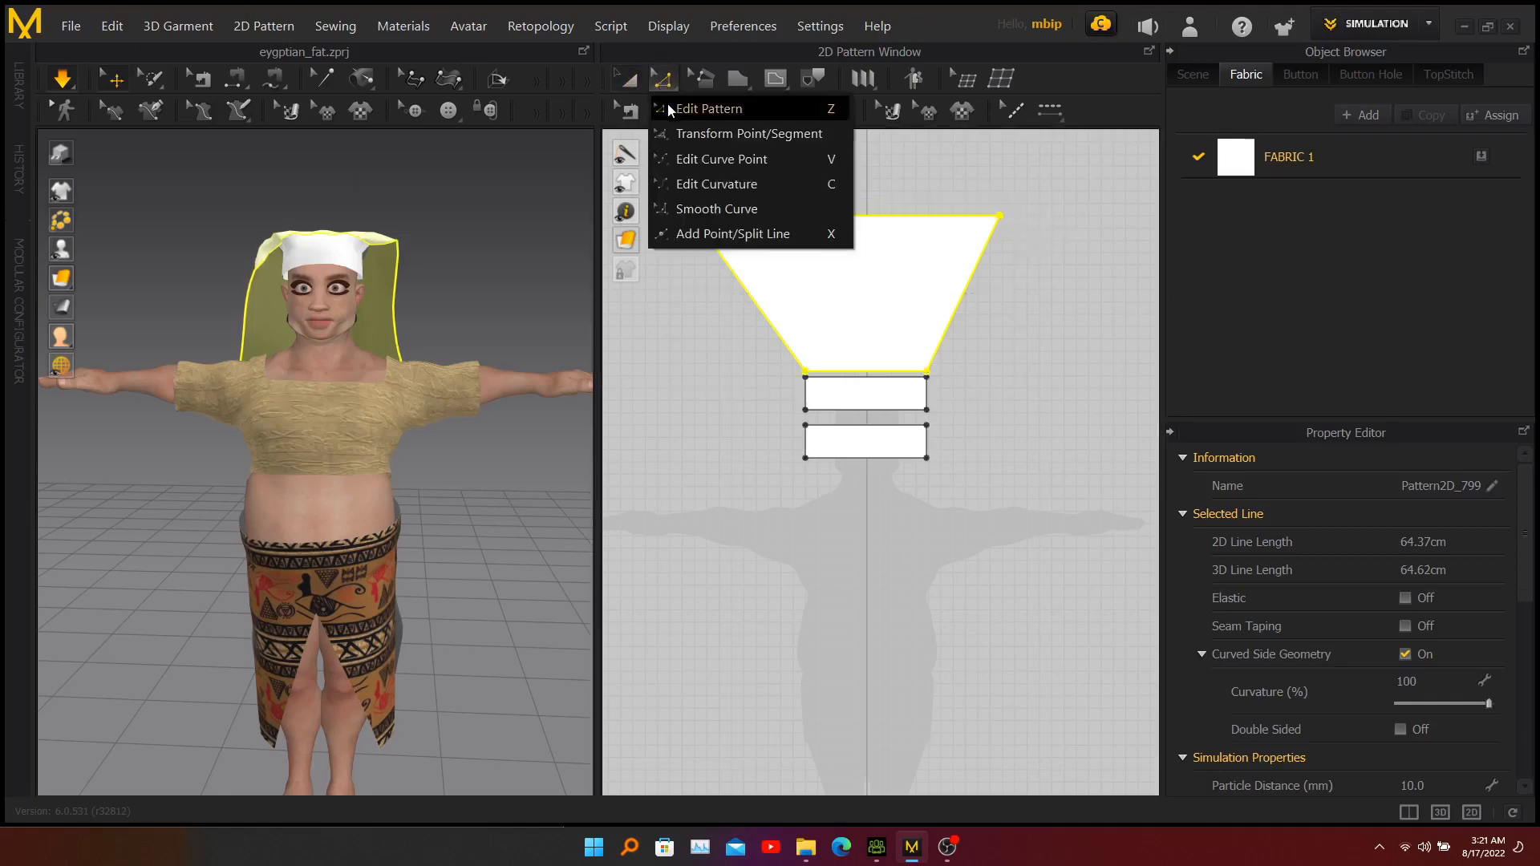
{"action": "left_click", "coordinate": [668, 105]}
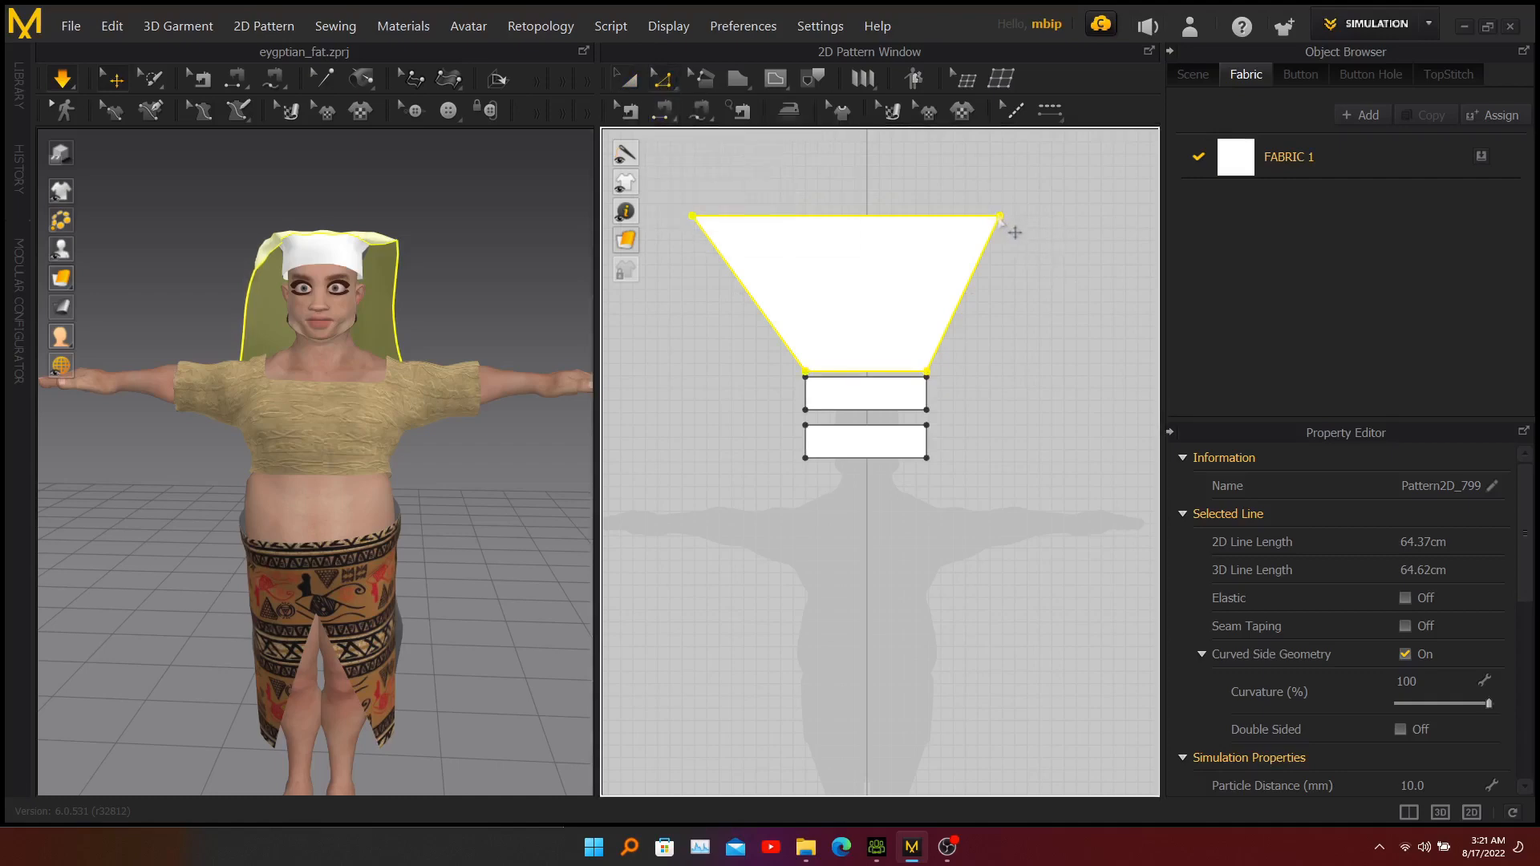
{"action": "left_click", "coordinate": [999, 217]}
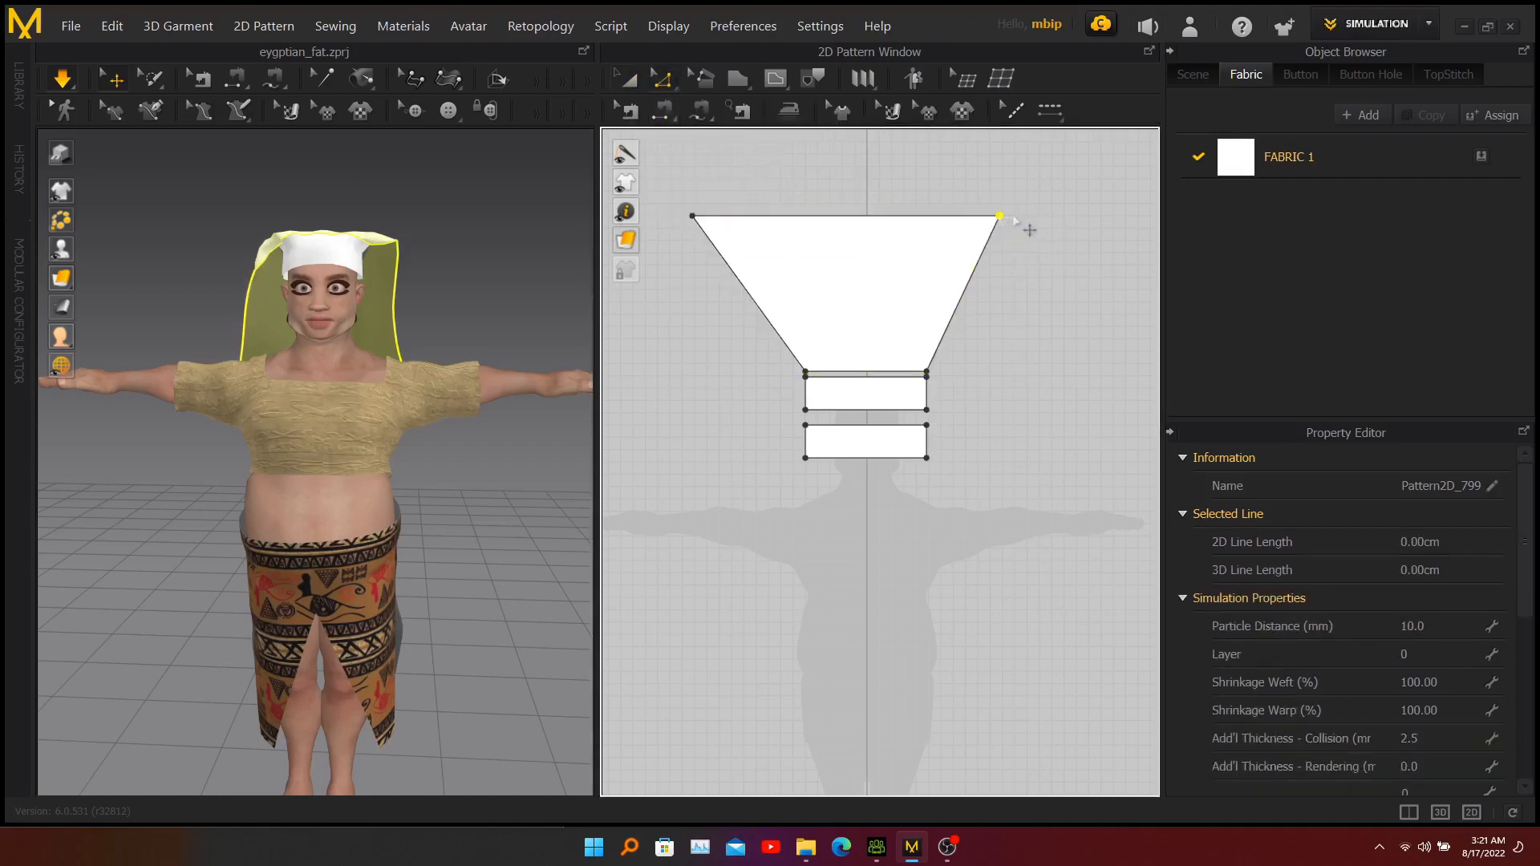
{"action": "left_click_drag", "start_coordinate": [1014, 219], "coordinate": [1016, 216]}
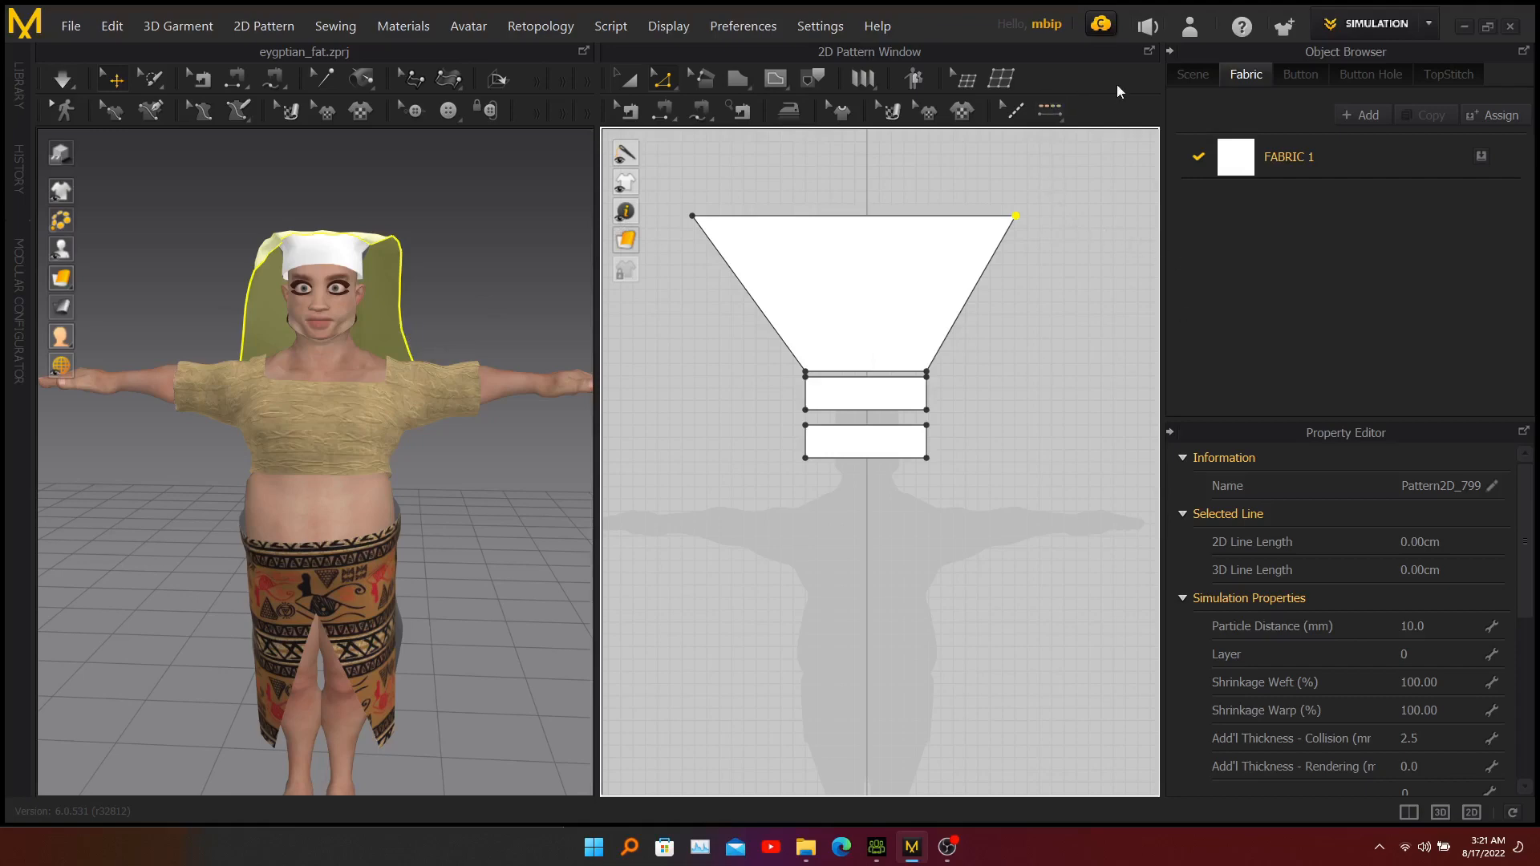
Add shirt.jpg as a graphic in the middle of the trapezoid, using the Center position option.
{"action": "left_click", "coordinate": [963, 112]}
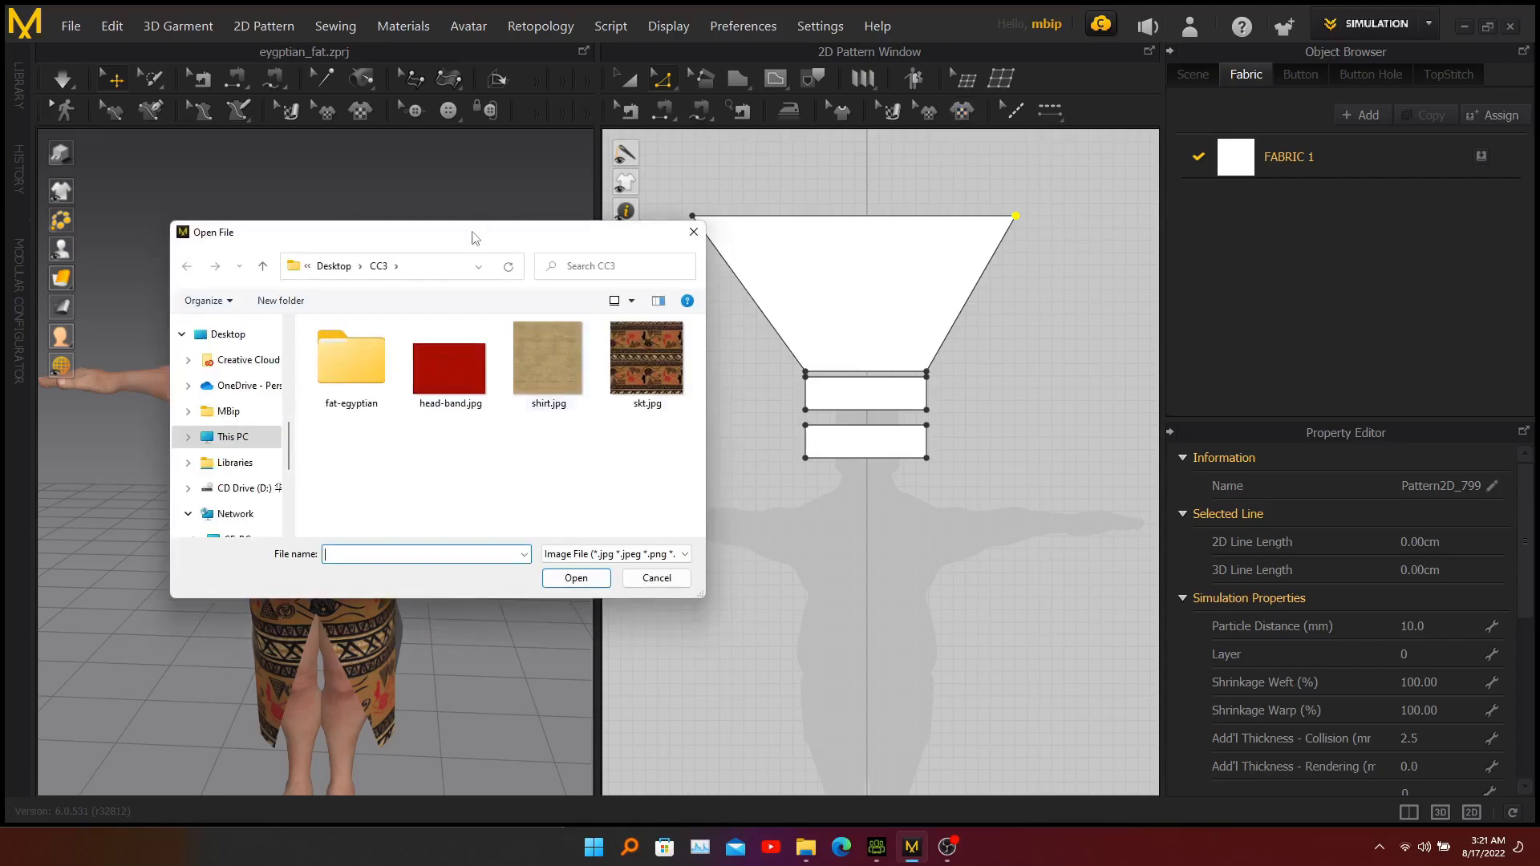
{"action": "left_click_drag", "start_coordinate": [473, 237], "coordinate": [625, 340]}
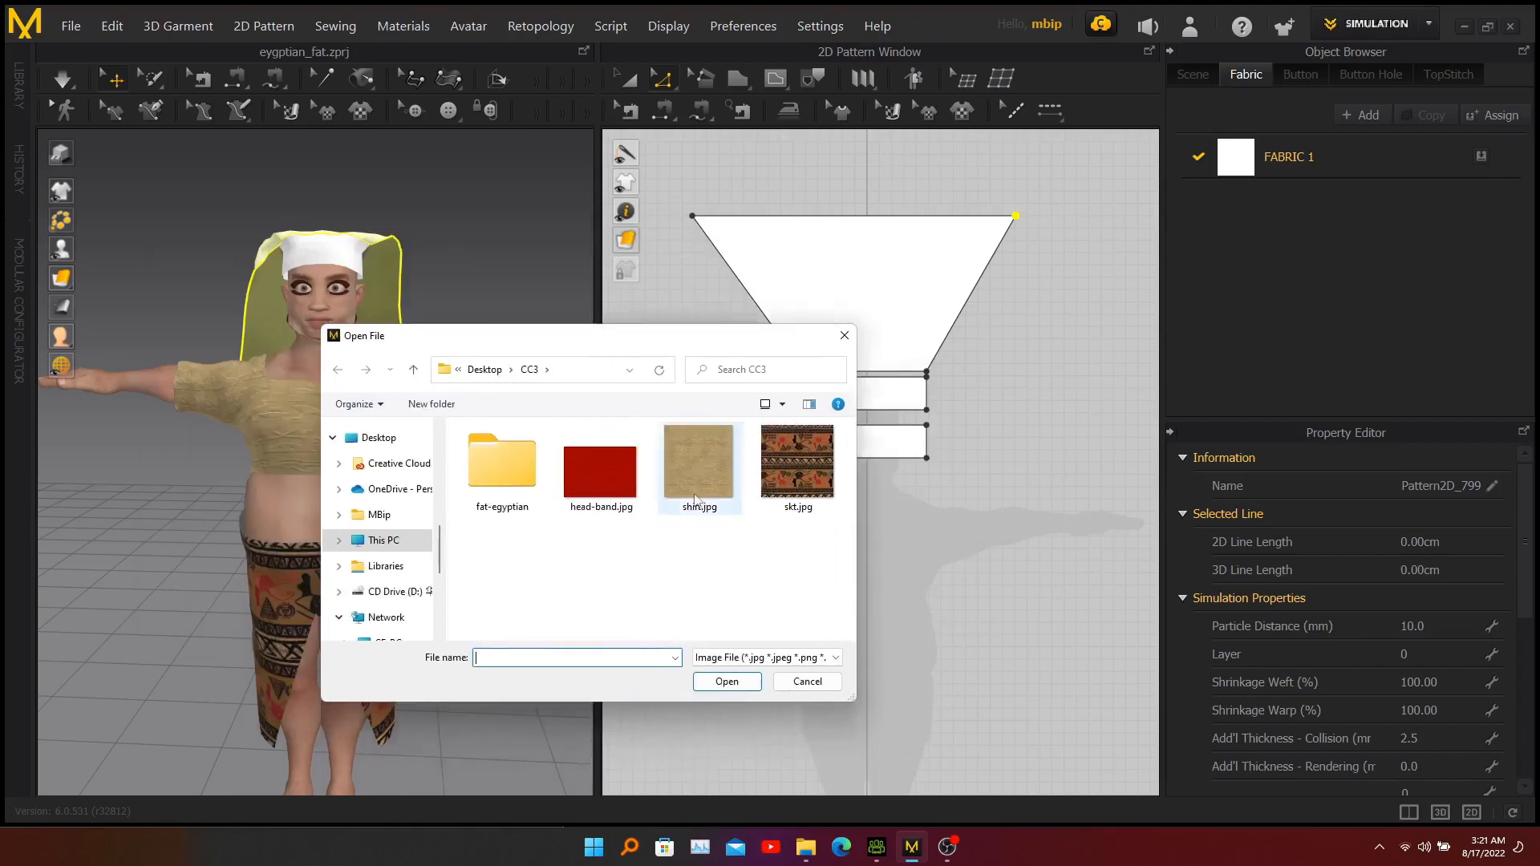
{"action": "left_click", "coordinate": [714, 459]}
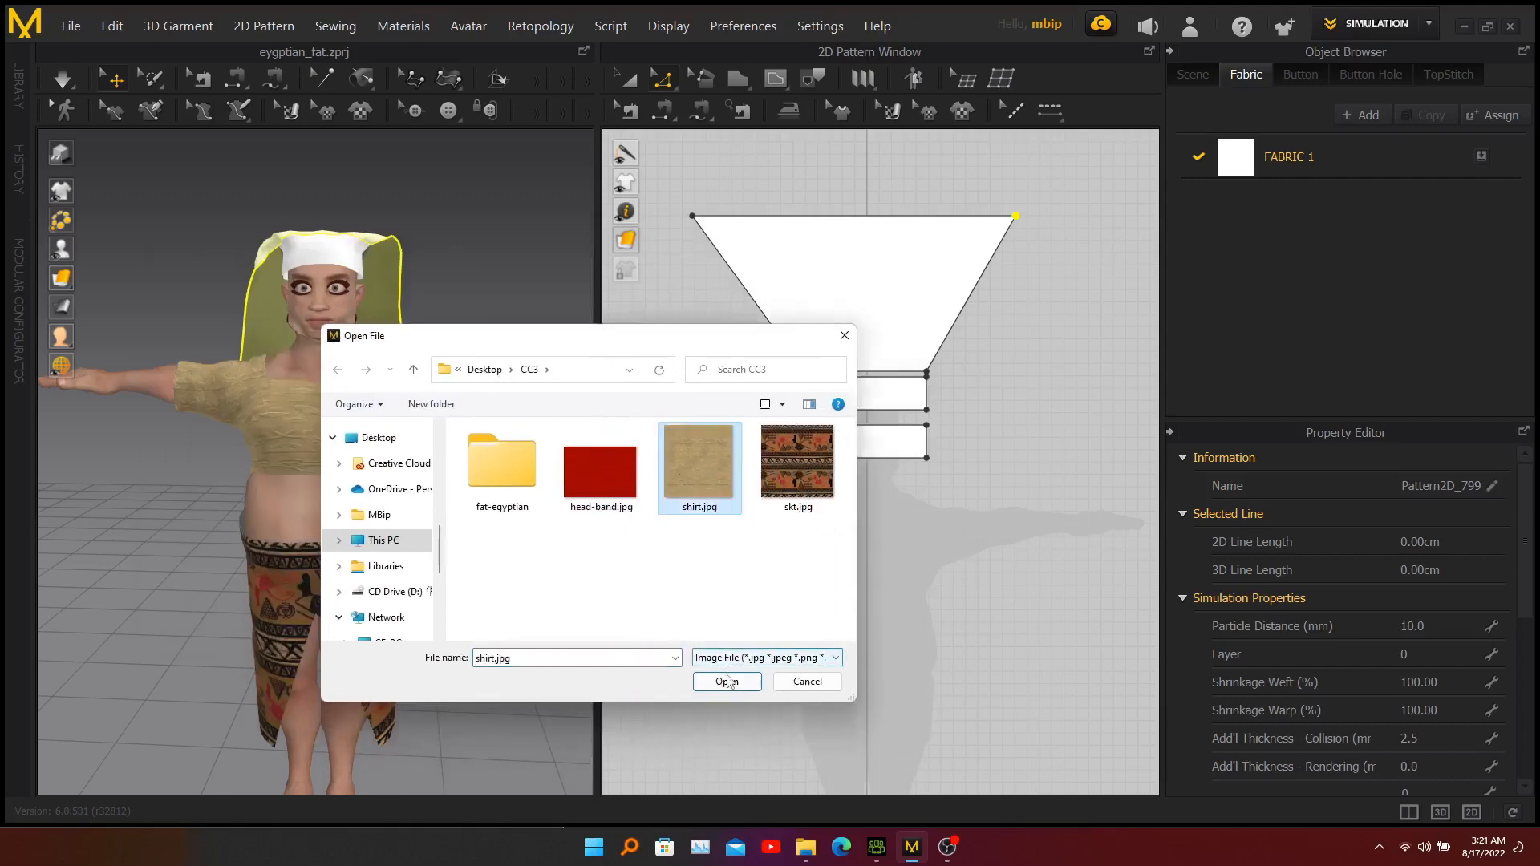
{"action": "left_click", "coordinate": [727, 682]}
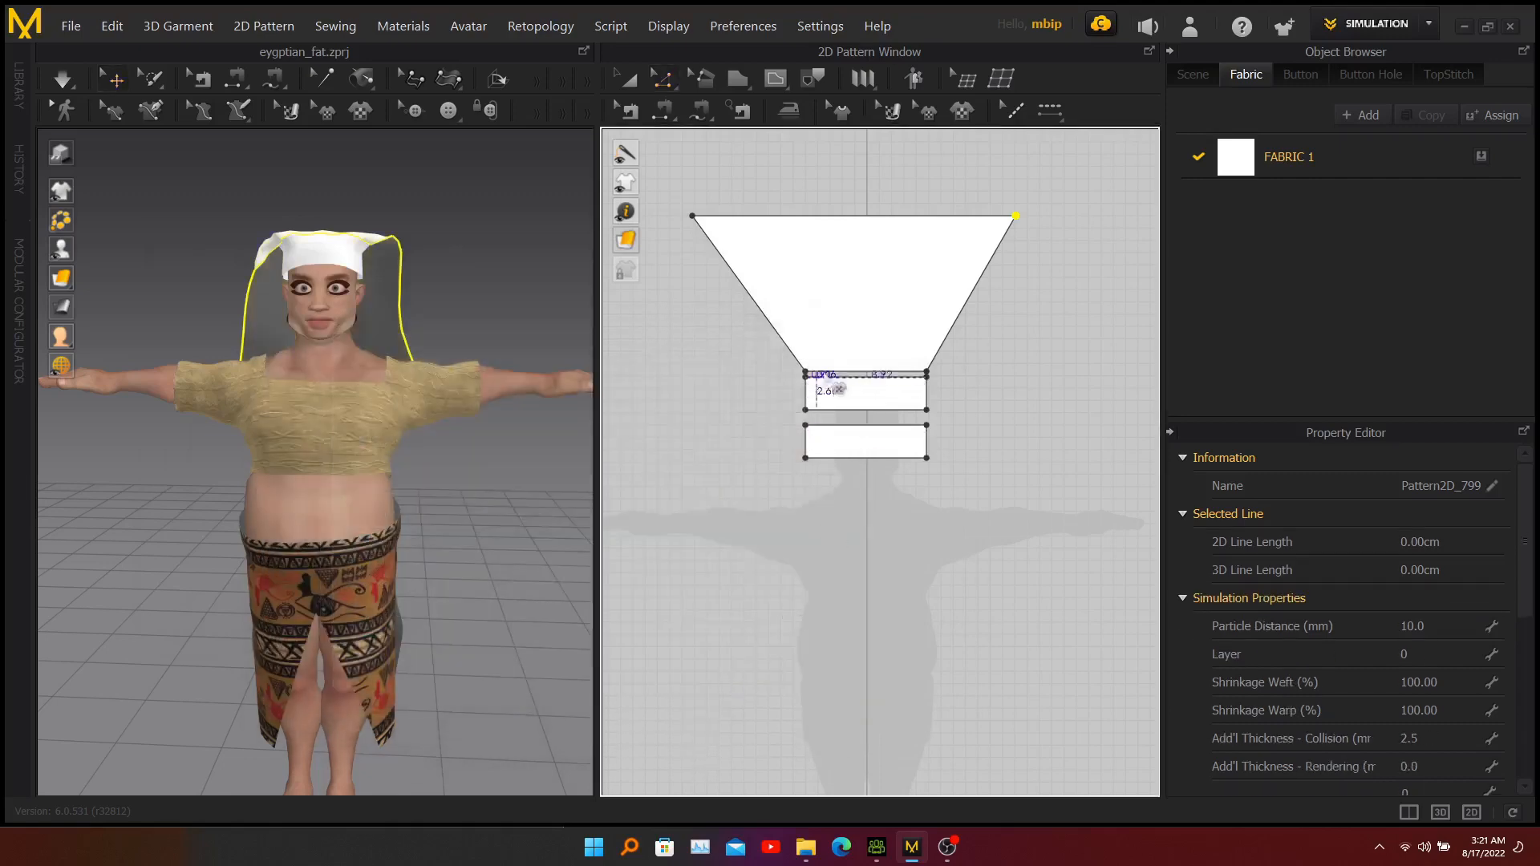
{"action": "left_click", "coordinate": [879, 303]}
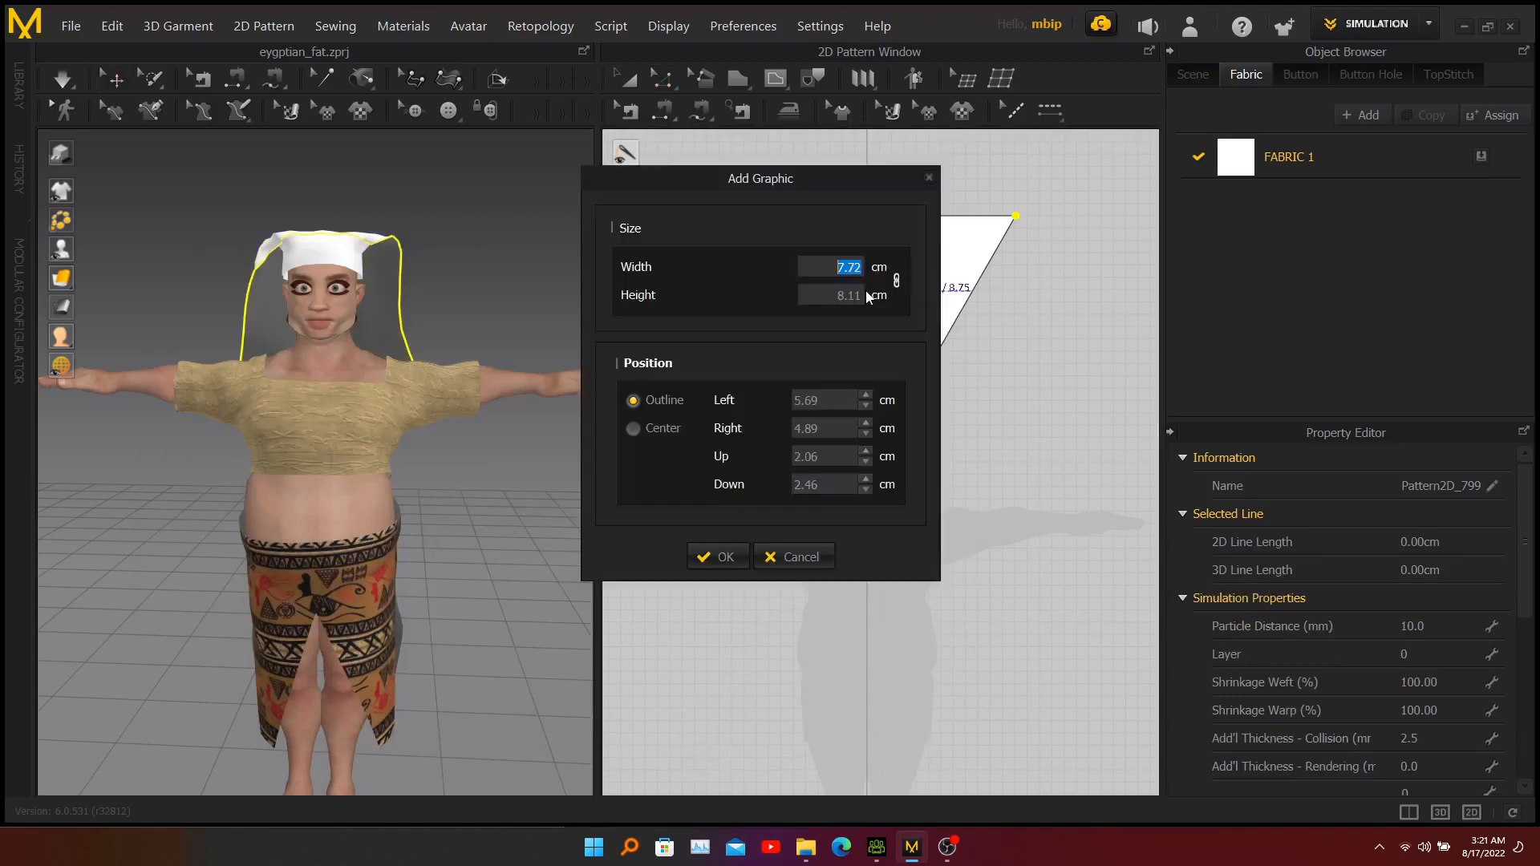
{"action": "left_click", "coordinate": [654, 430]}
{"action": "left_click", "coordinate": [725, 557]}
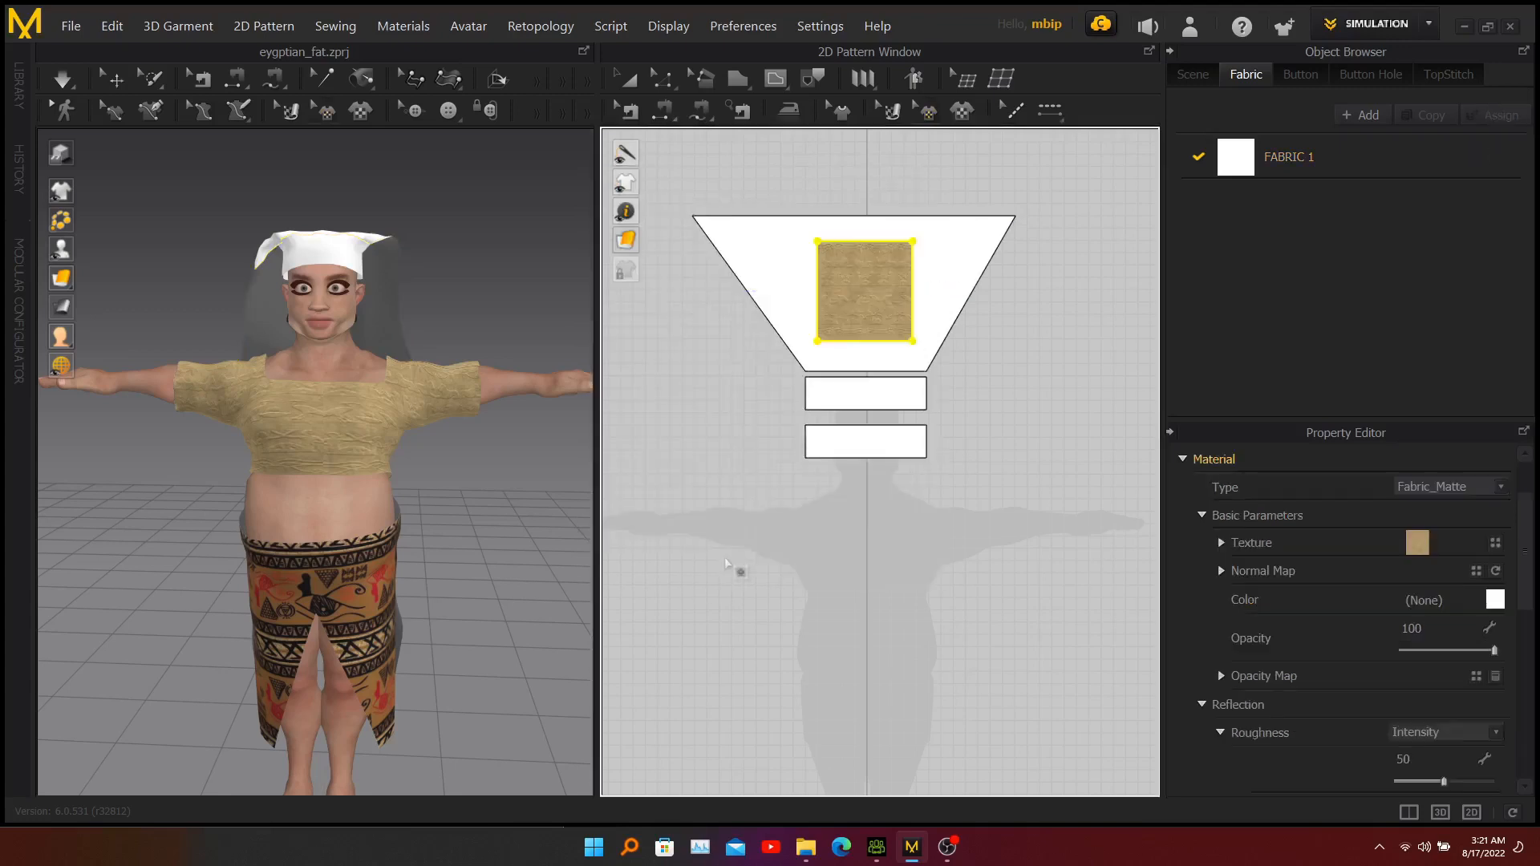
Enlarge the shirt graphic to about 27.5 × 28.9 cm so it covers the entire trapezoid.
{"action": "left_click", "coordinate": [877, 311]}
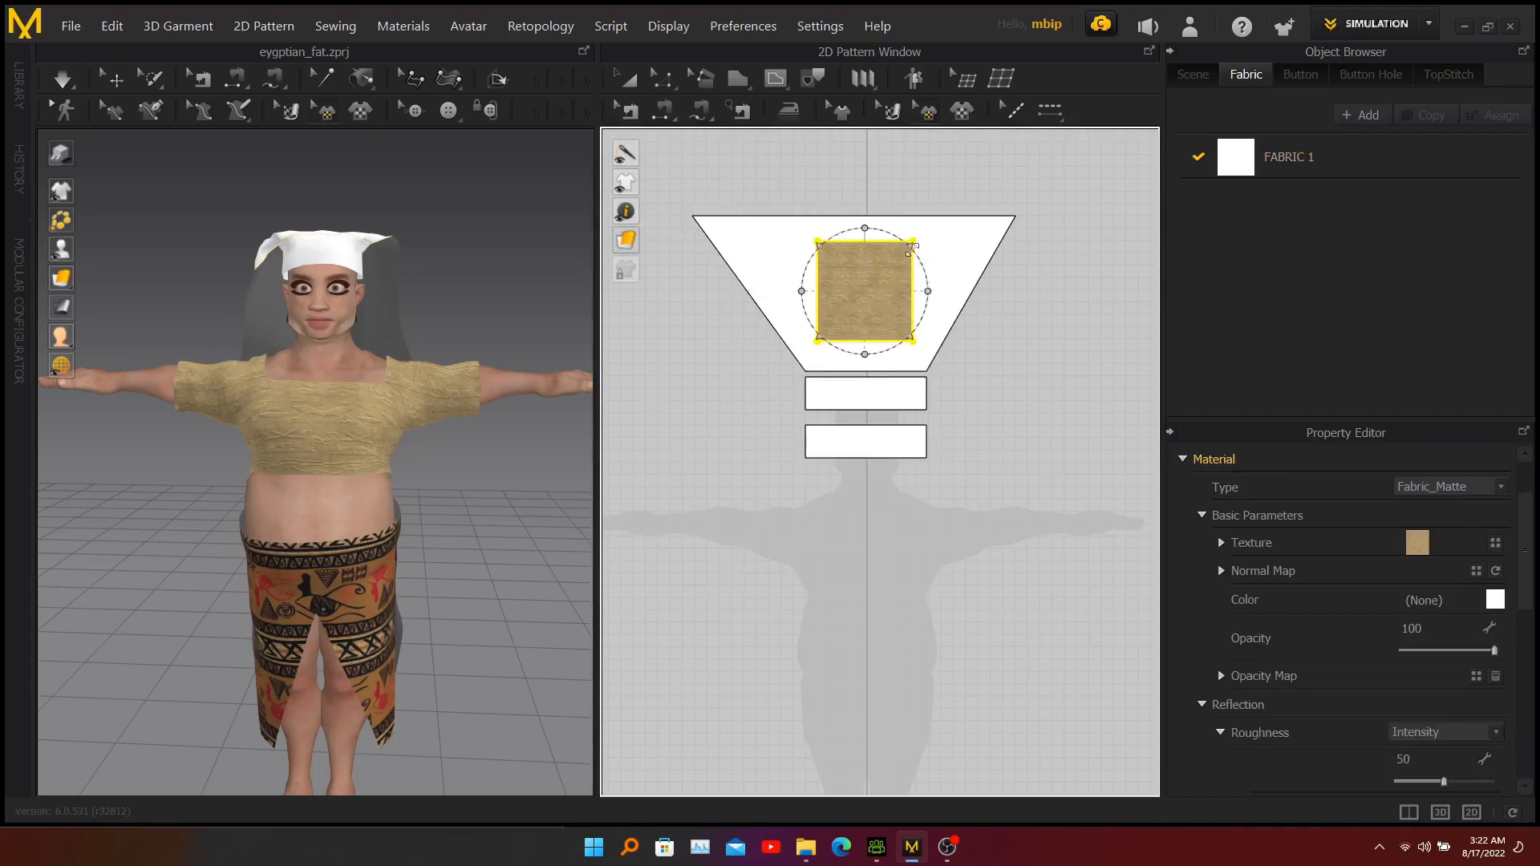
{"action": "left_click_drag", "start_coordinate": [912, 250], "coordinate": [937, 228]}
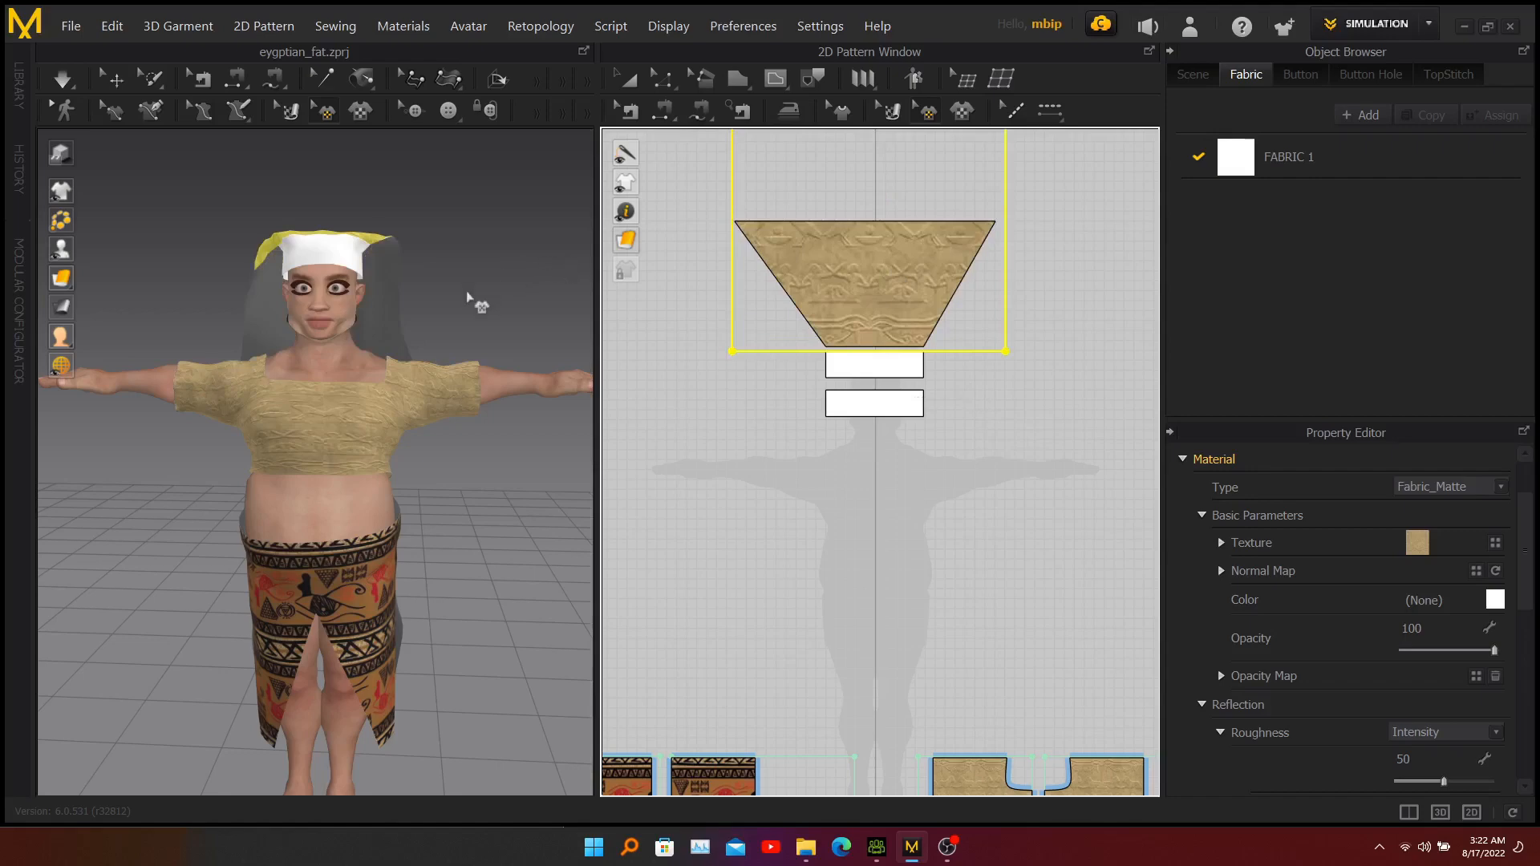
{"action": "mouse_move", "coordinate": [468, 297]}
{"action": "right_mouse_down"}
{"action": "mouse_move", "coordinate": [281, 310]}
{"action": "mouse_move", "coordinate": [464, 316]}
{"action": "right_mouse_up"}
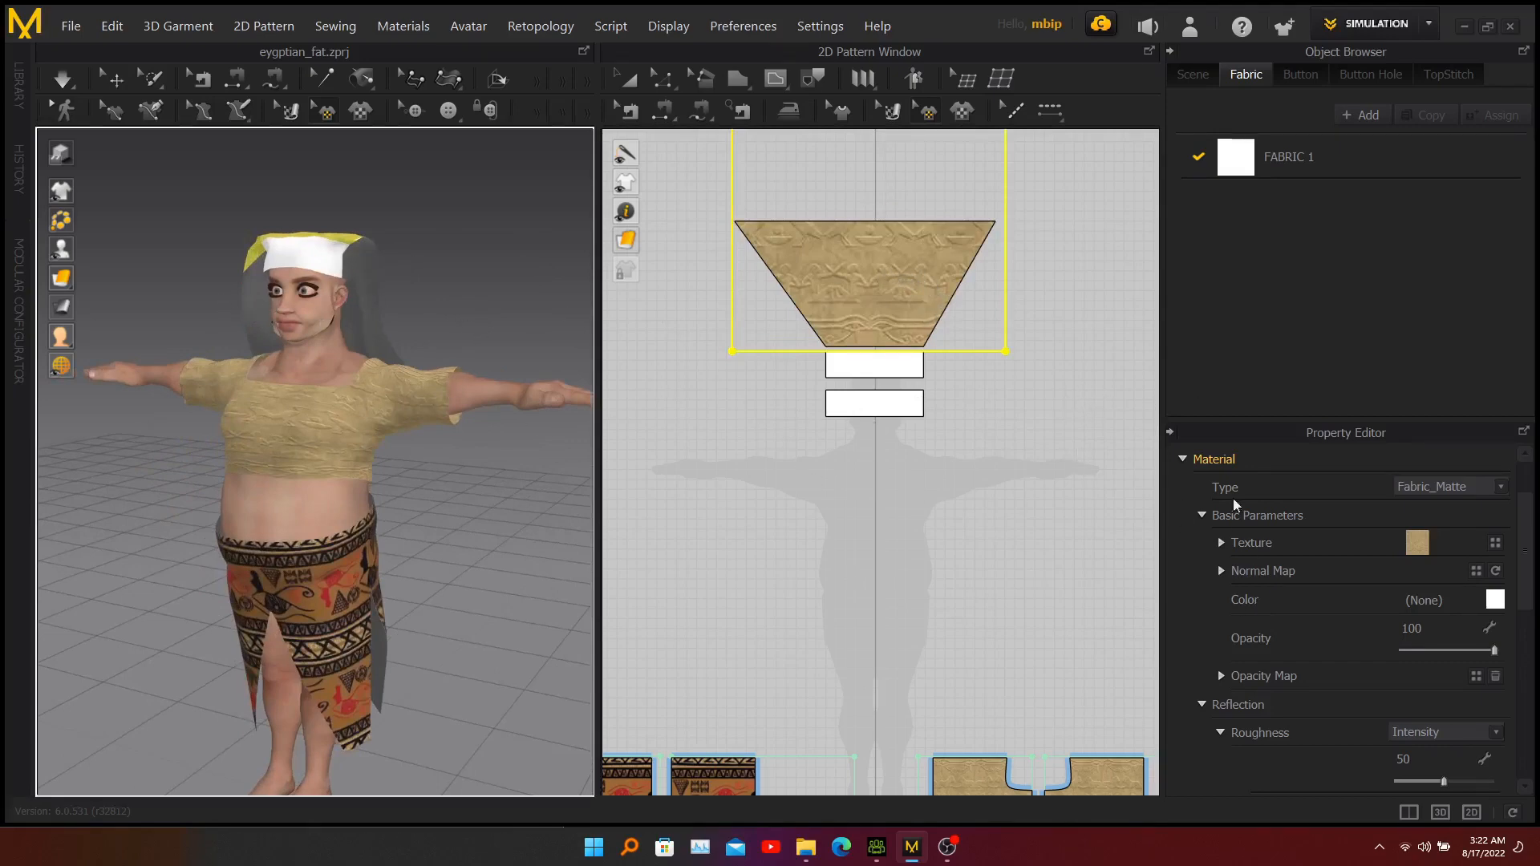
Set the trapezoid graphic's Face option to Both so the texture covers the front and back of the cloth.
{"action": "left_click", "coordinate": [874, 273]}
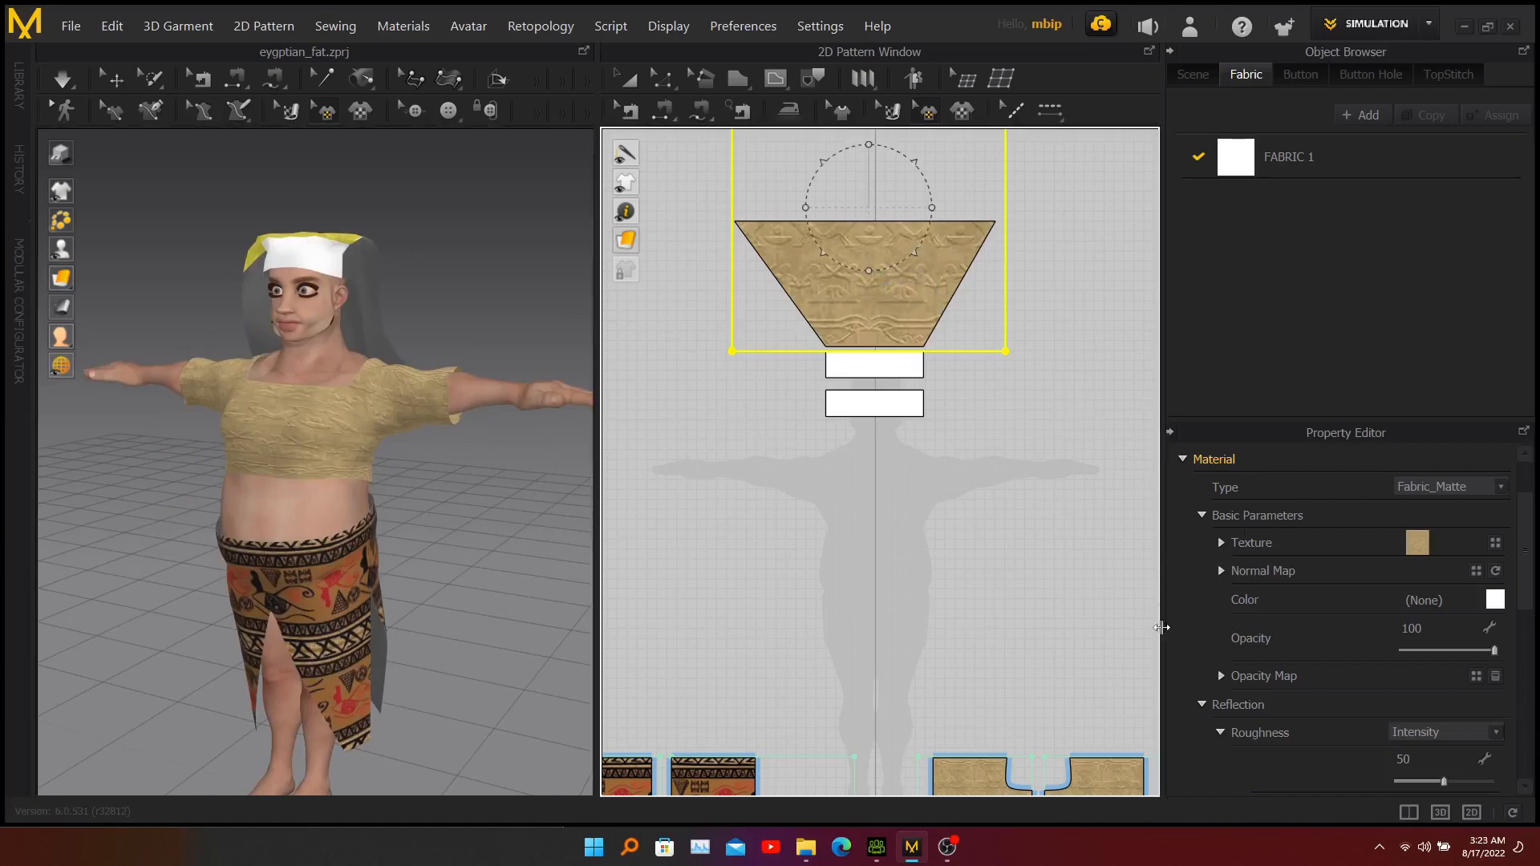
{"action": "scroll", "coordinate": [1219, 640], "scroll_direction": "down", "scroll_amount": 4}
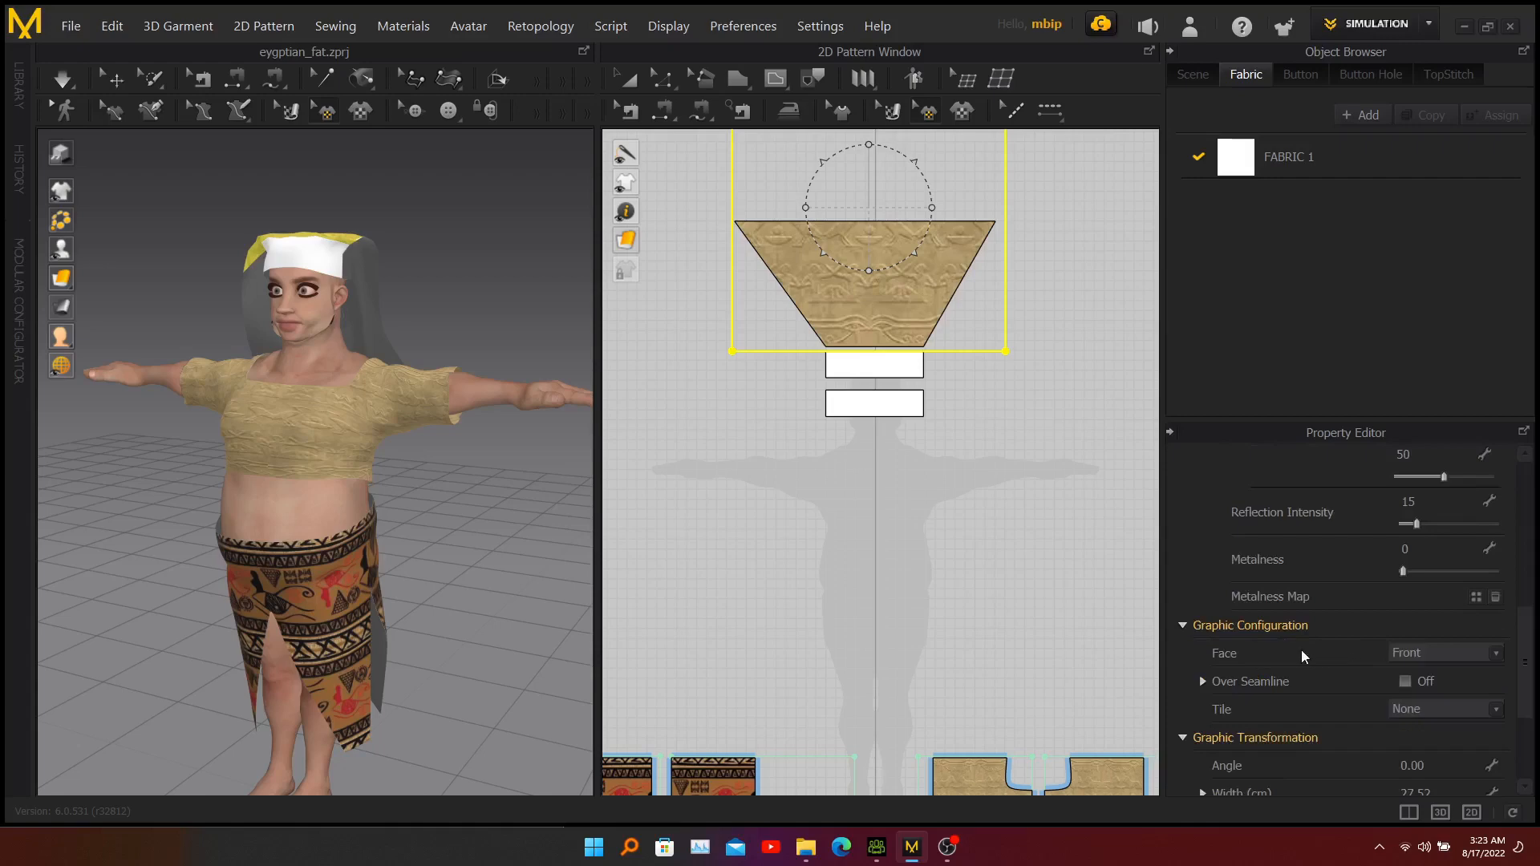
{"action": "left_click", "coordinate": [1465, 656]}
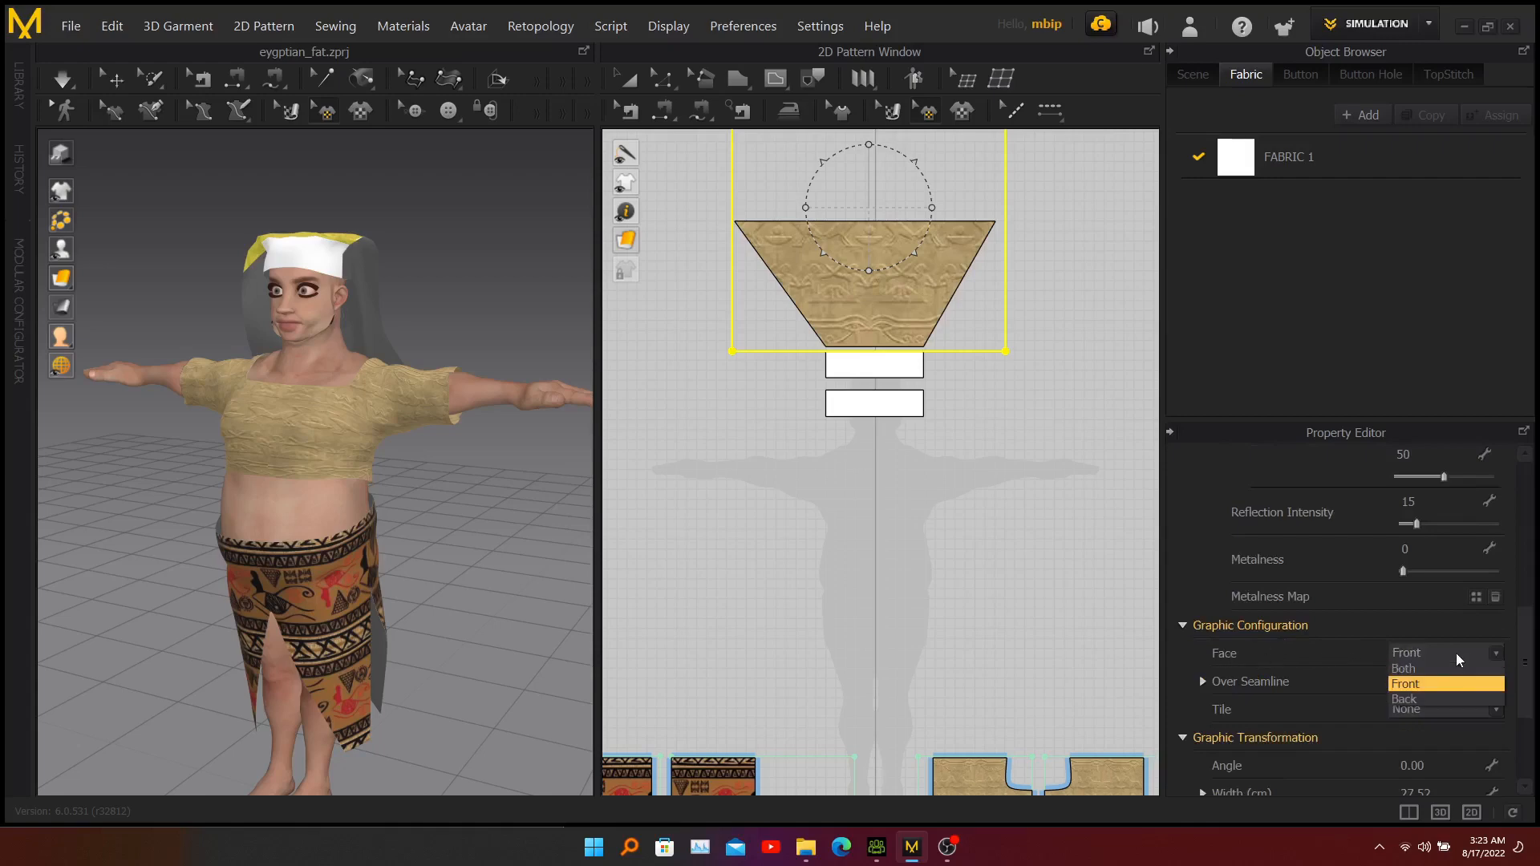
{"action": "left_click", "coordinate": [1406, 669]}
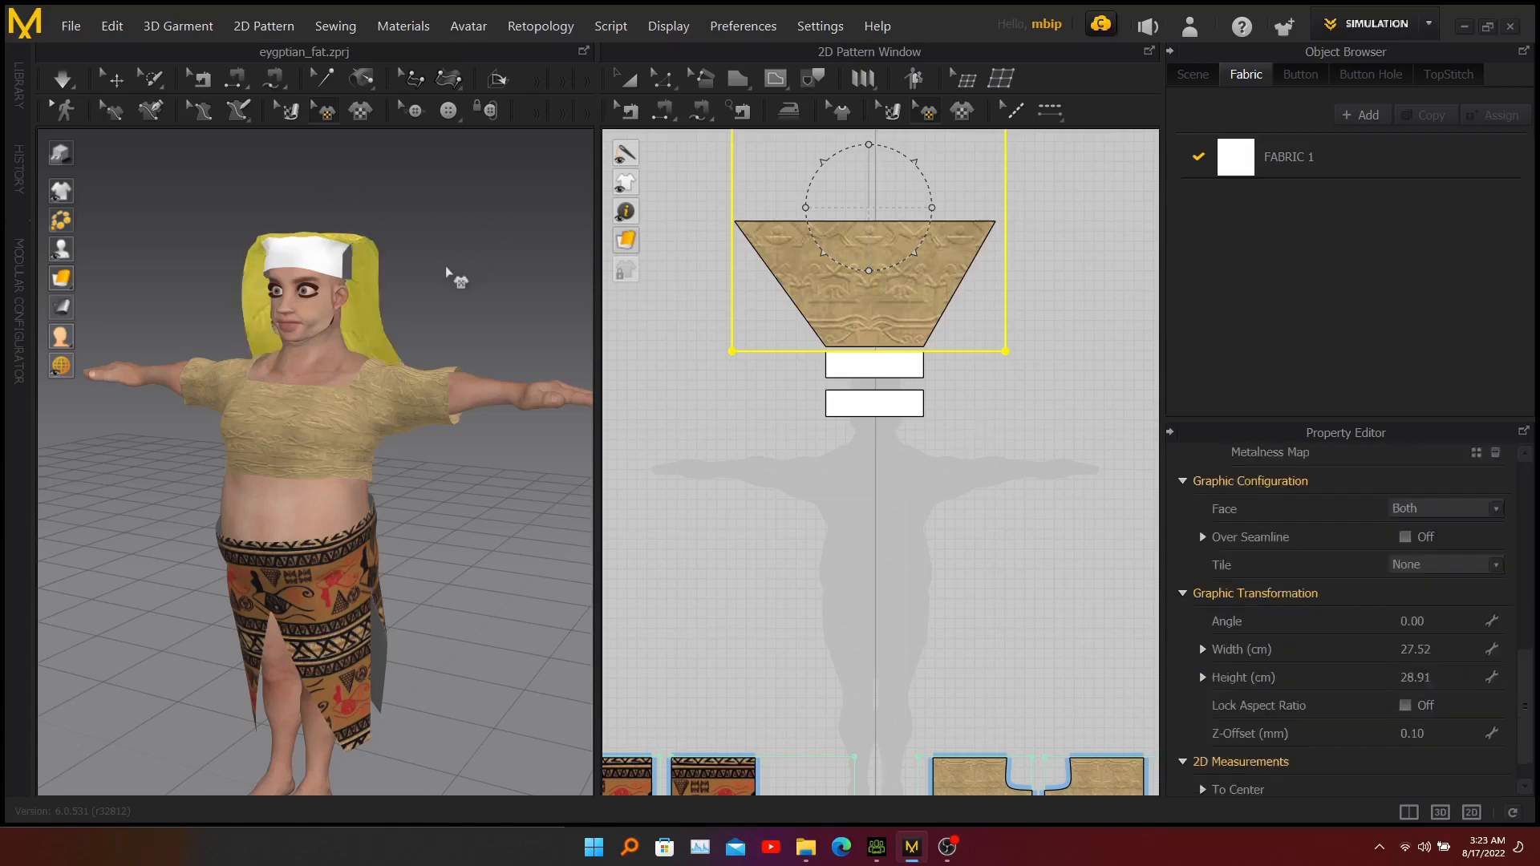
{"action": "left_click", "coordinate": [429, 288]}
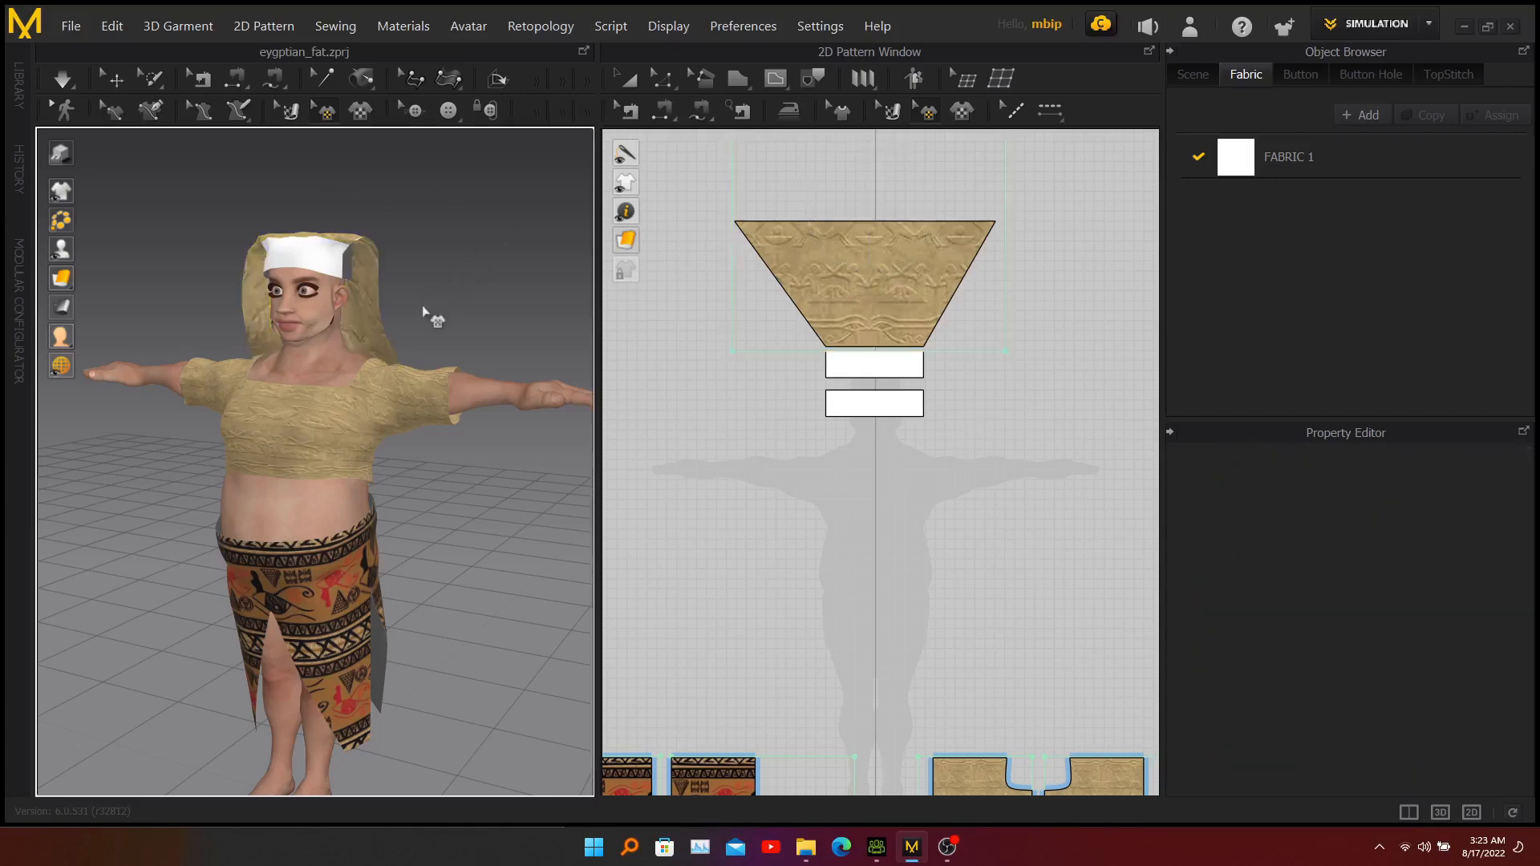
{"action": "right_click_drag", "start_coordinate": [406, 307], "coordinate": [448, 302]}
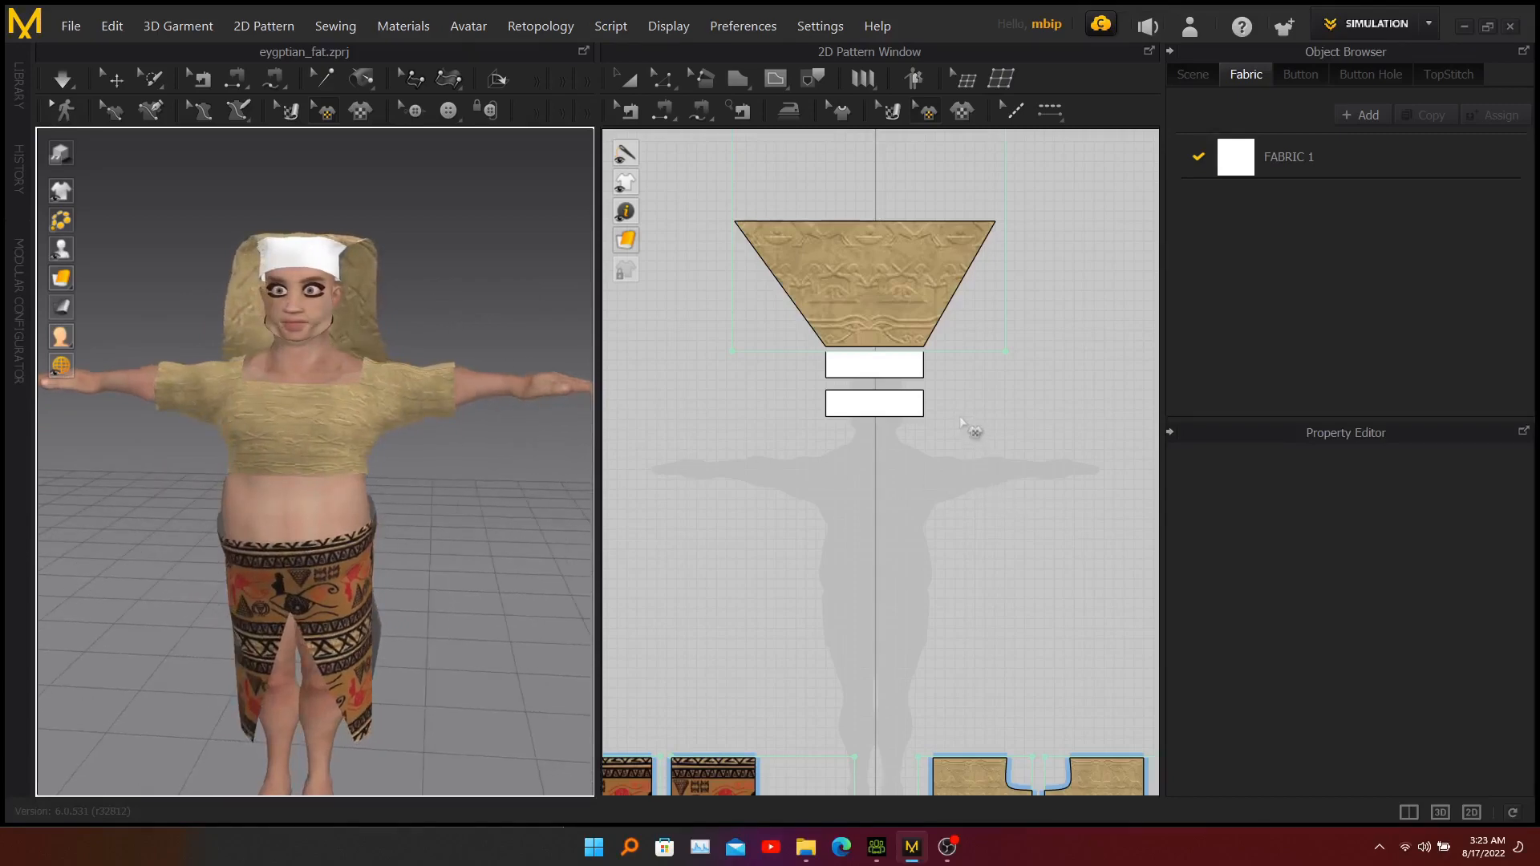
Add head-band.jpg as a graphic in the middle of the upper band pattern, using the Center position option.
{"action": "left_click", "coordinate": [963, 112]}
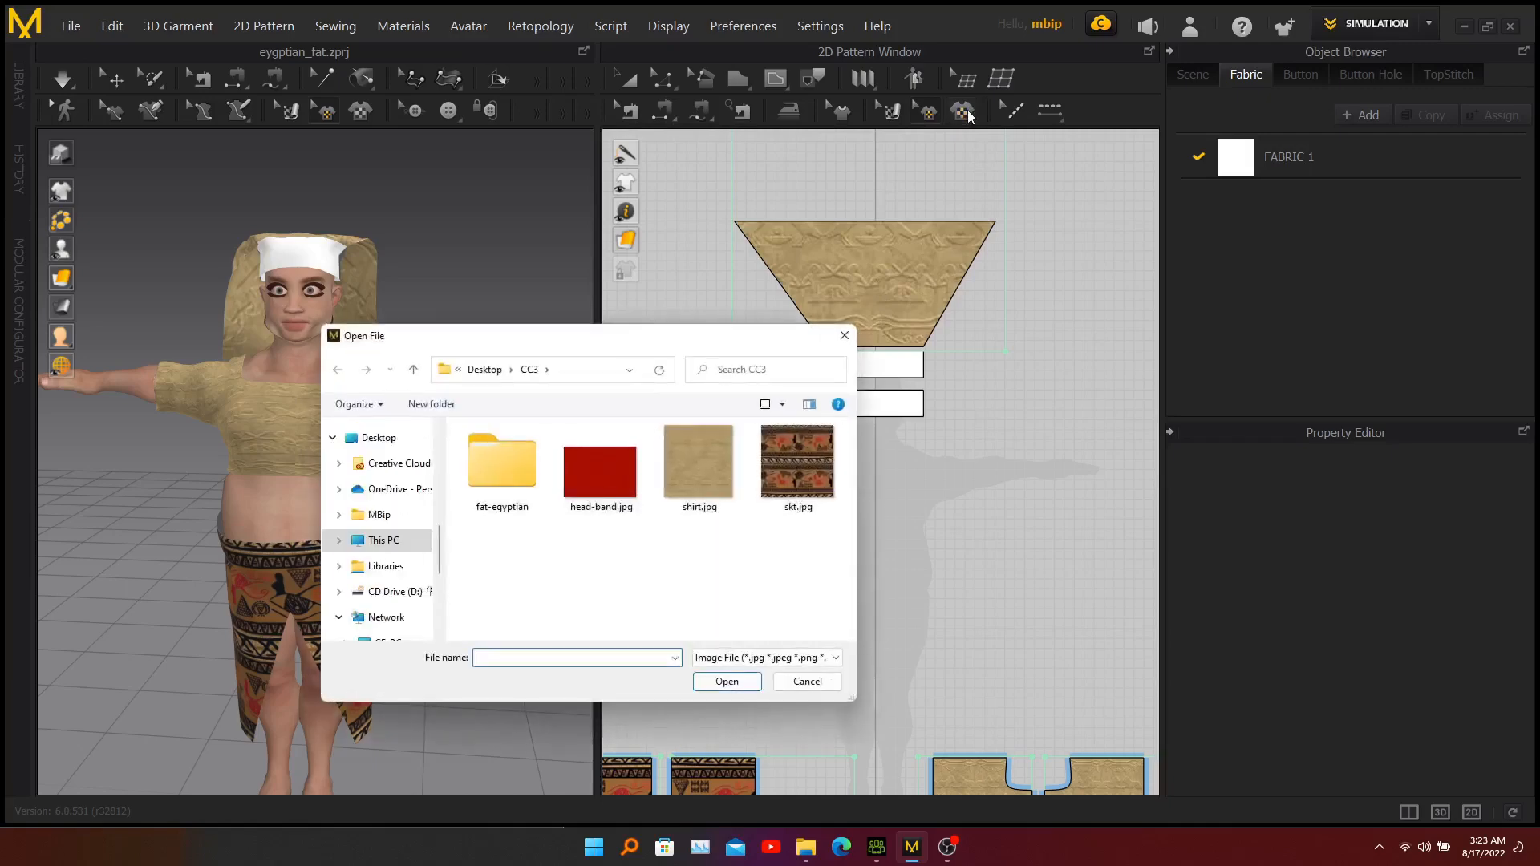
{"action": "left_click", "coordinate": [586, 489]}
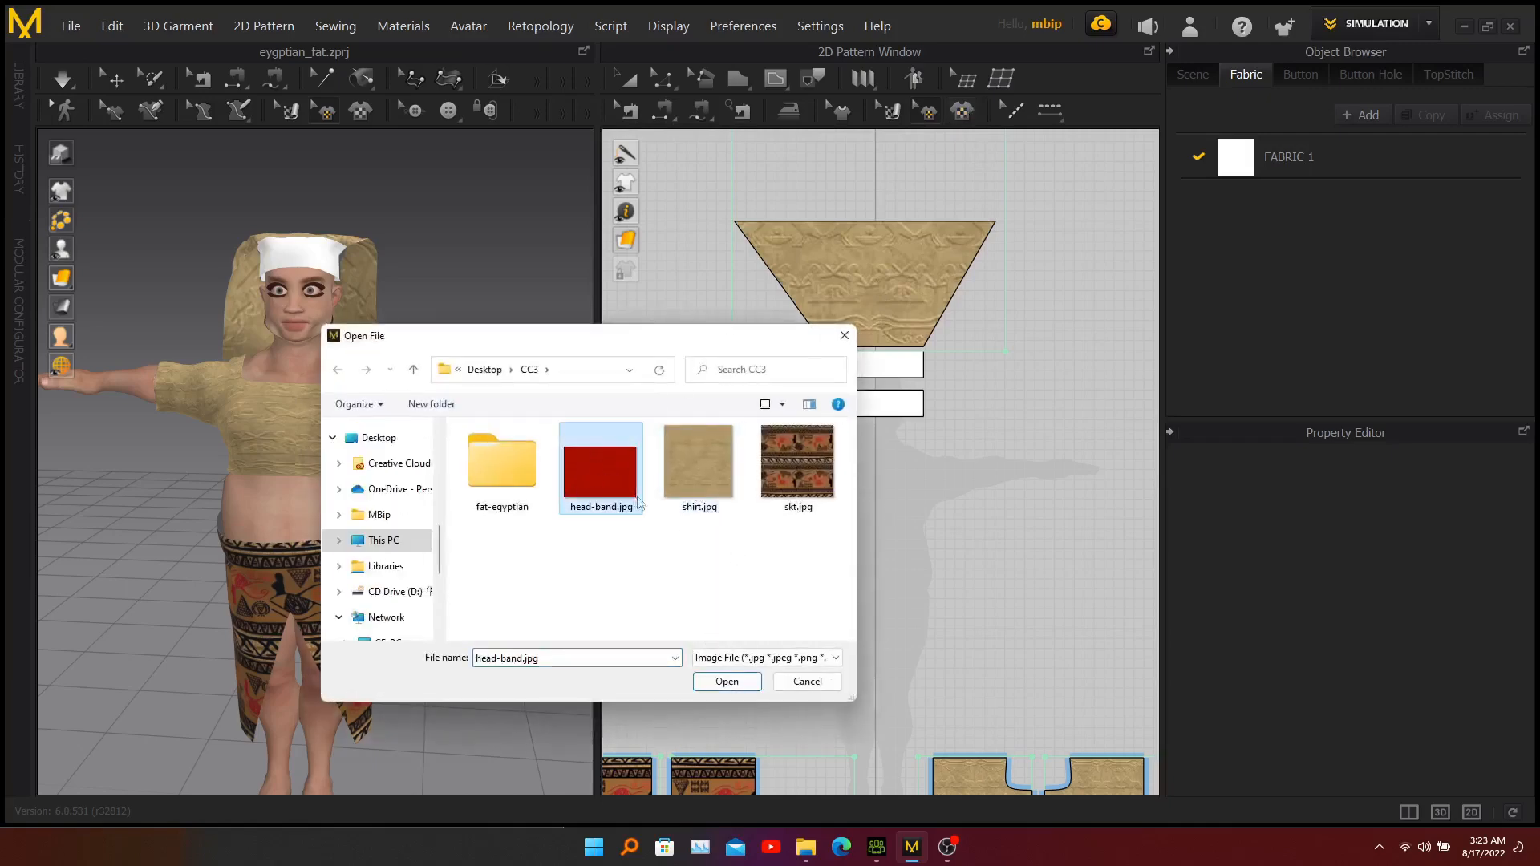
{"action": "left_click", "coordinate": [726, 682]}
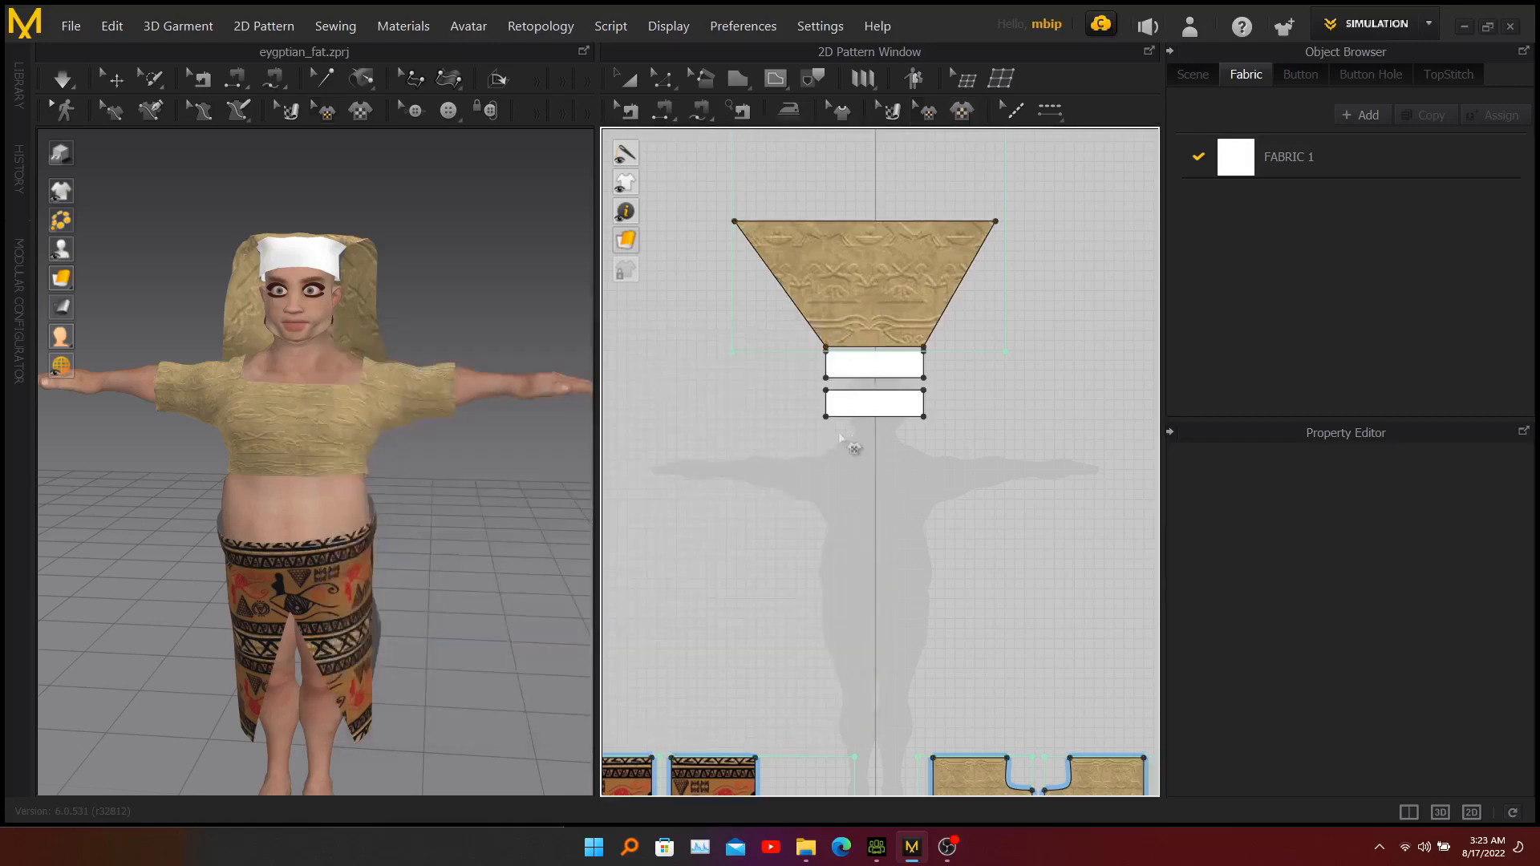
{"action": "left_click", "coordinate": [875, 365]}
{"action": "left_click", "coordinate": [654, 429]}
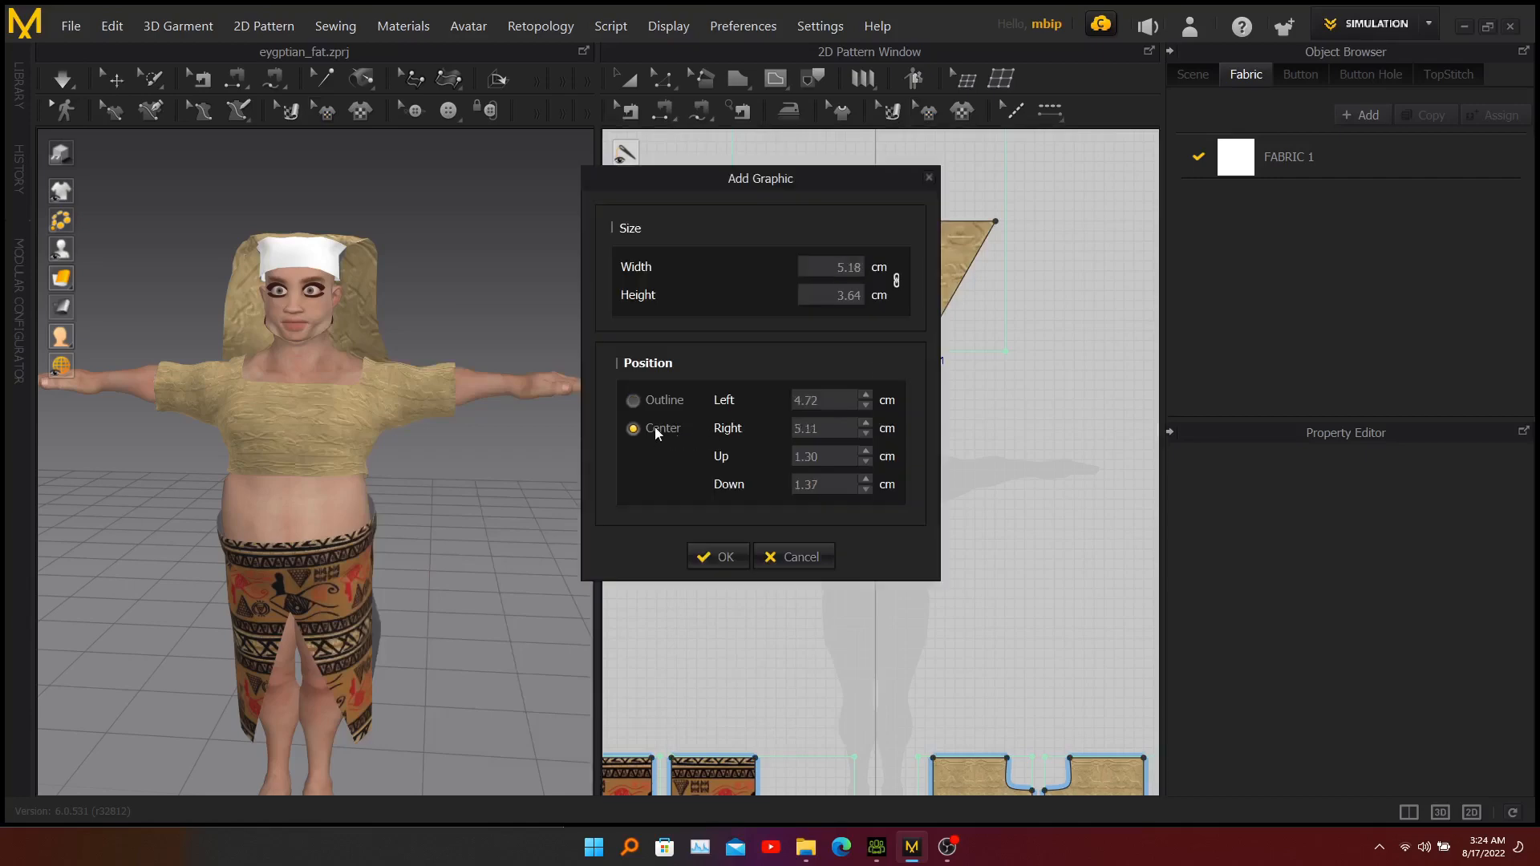
{"action": "left_click", "coordinate": [721, 557]}
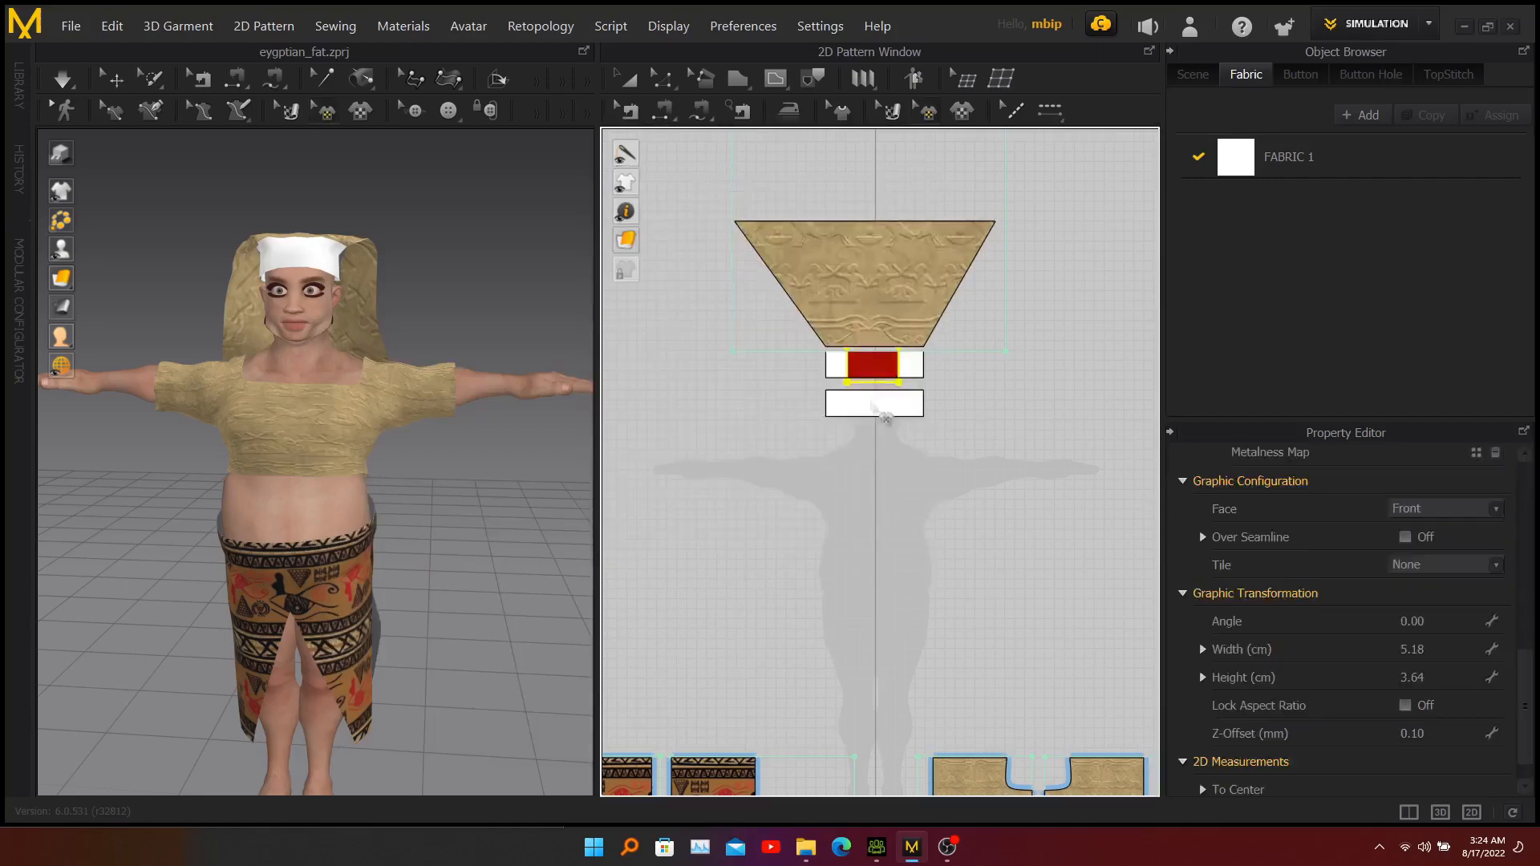
Enlarge the upper band's red graphic to about 10.3 × 7.3 cm so it covers the whole band, and deselect it.
{"action": "left_click", "coordinate": [876, 369]}
{"action": "scroll", "coordinate": [873, 345], "scroll_direction": "up", "scroll_amount": 5}
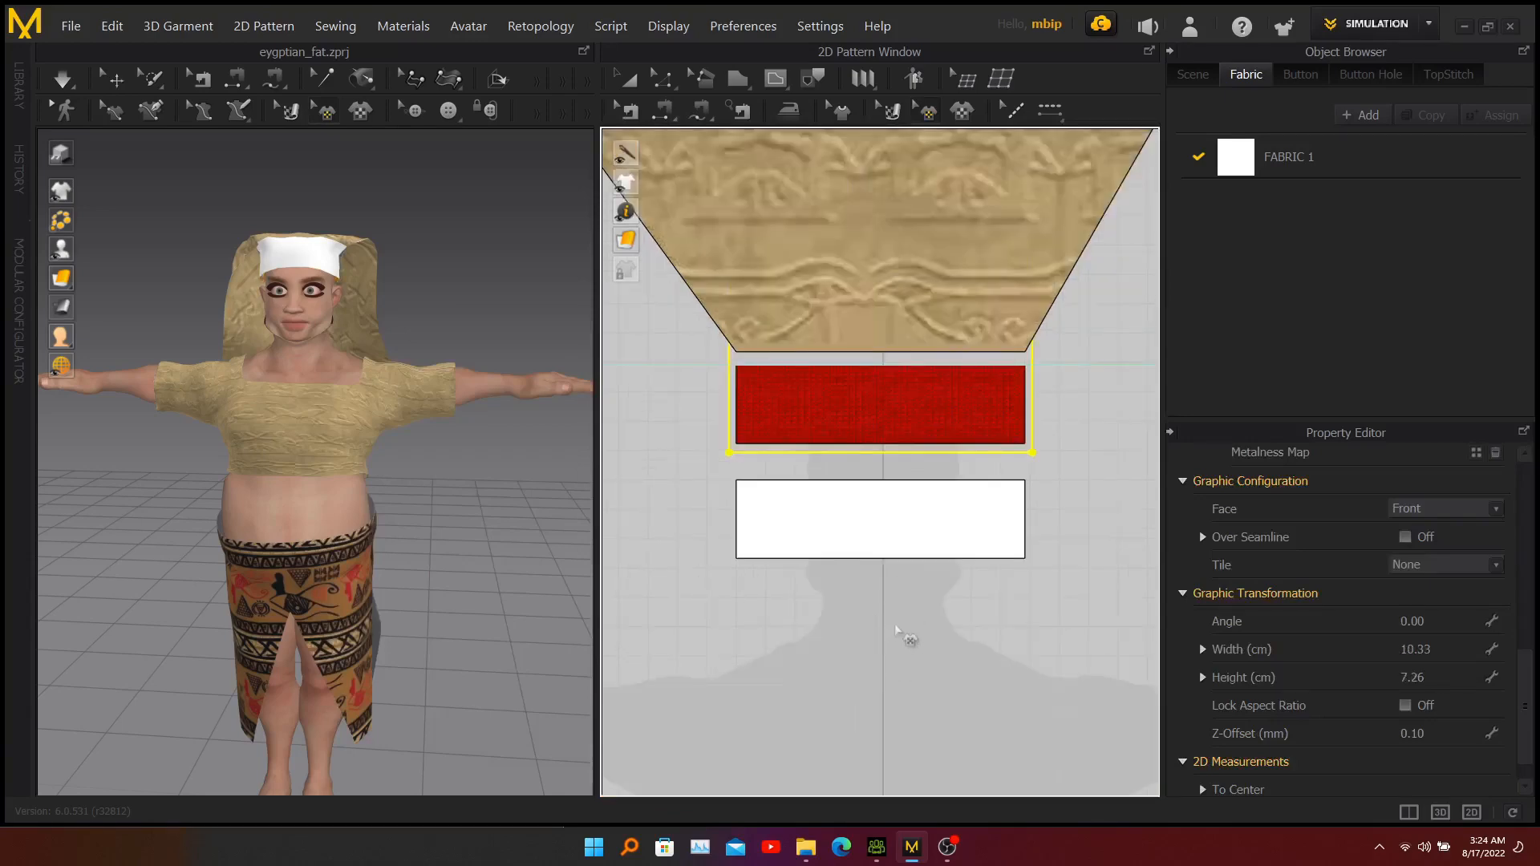
{"action": "left_click", "coordinate": [897, 623]}
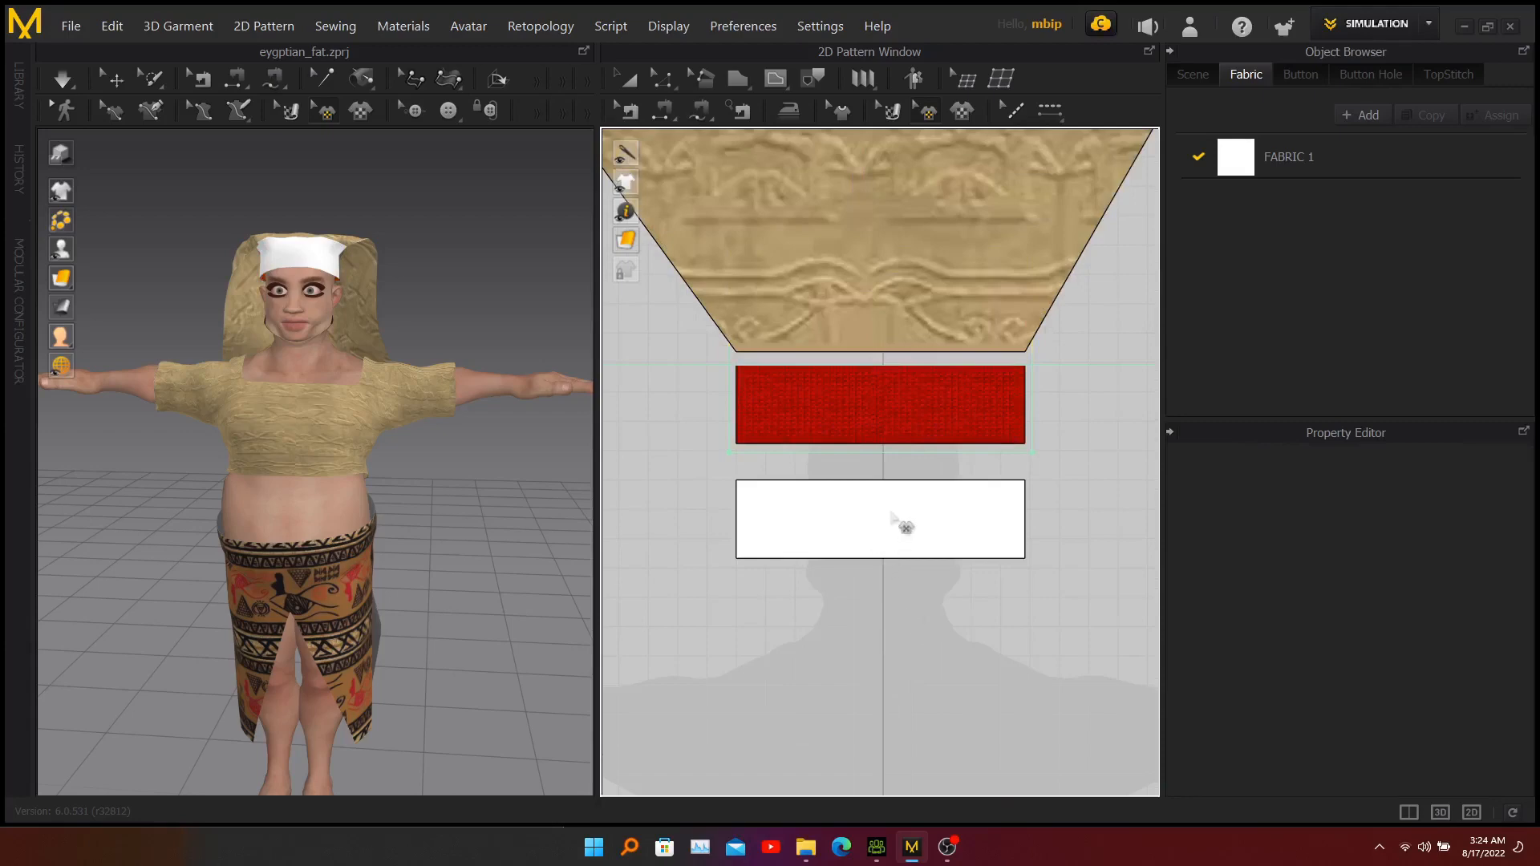
Add head-band.jpg as a graphic in the middle of the lower band pattern, using the Center position option.
{"action": "left_click", "coordinate": [962, 115]}
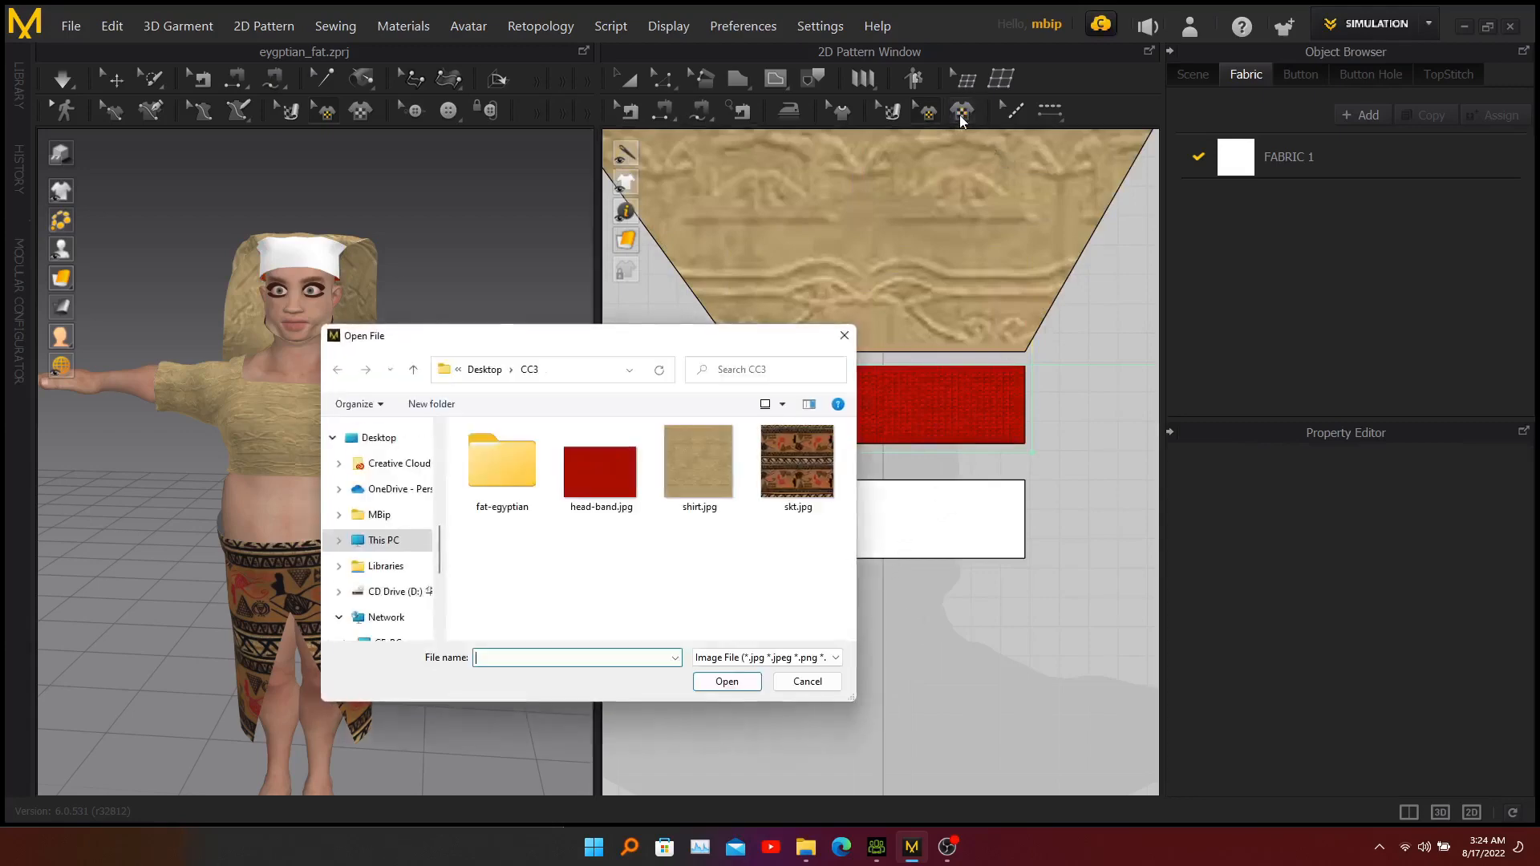
{"action": "left_click", "coordinate": [602, 470]}
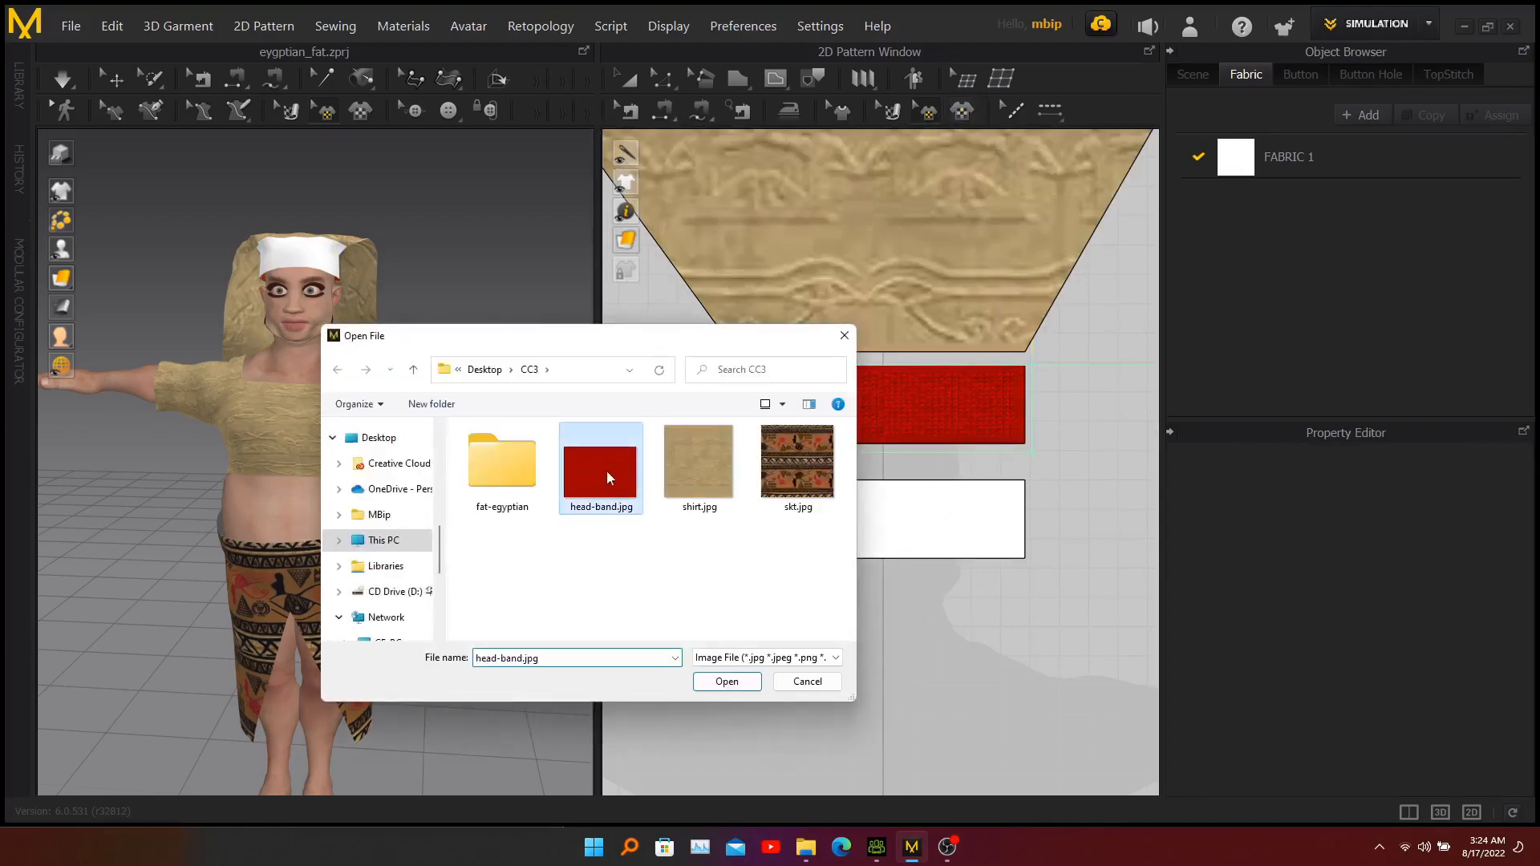
{"action": "left_click", "coordinate": [736, 686]}
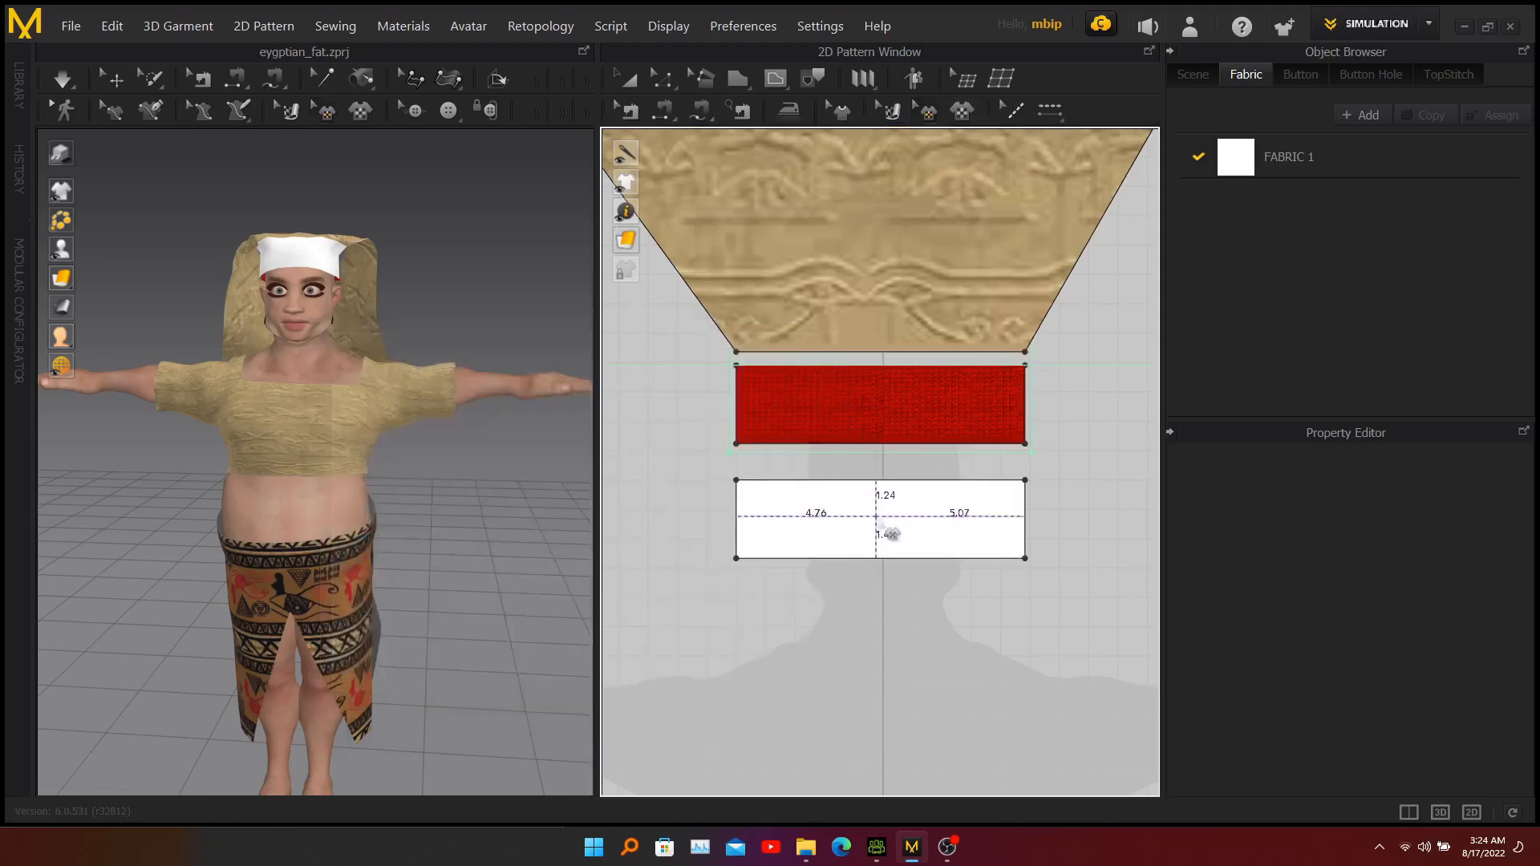
{"action": "left_click", "coordinate": [886, 519]}
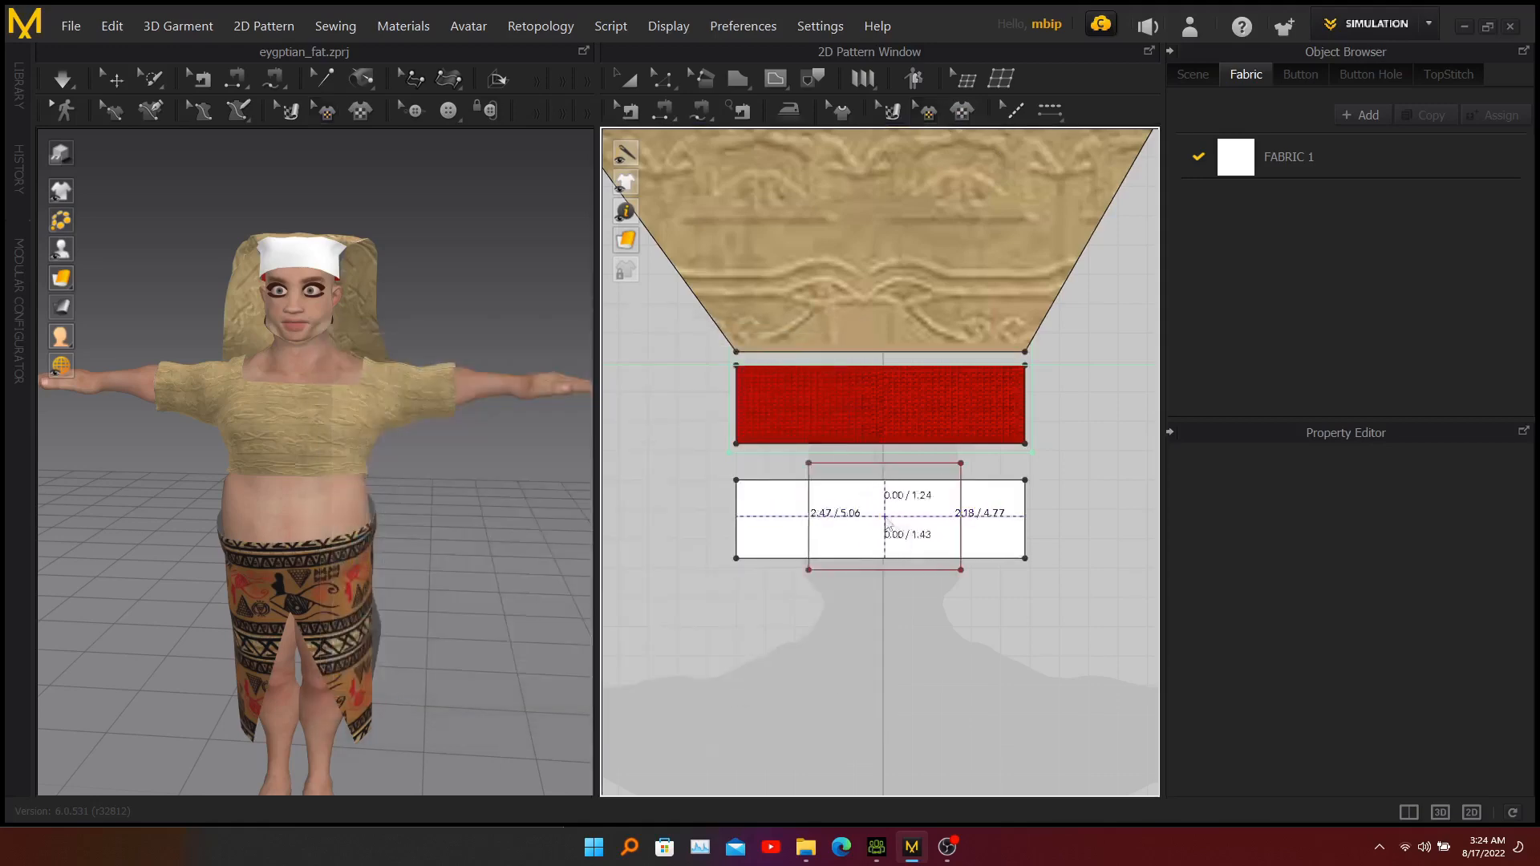
{"action": "left_click", "coordinate": [633, 429]}
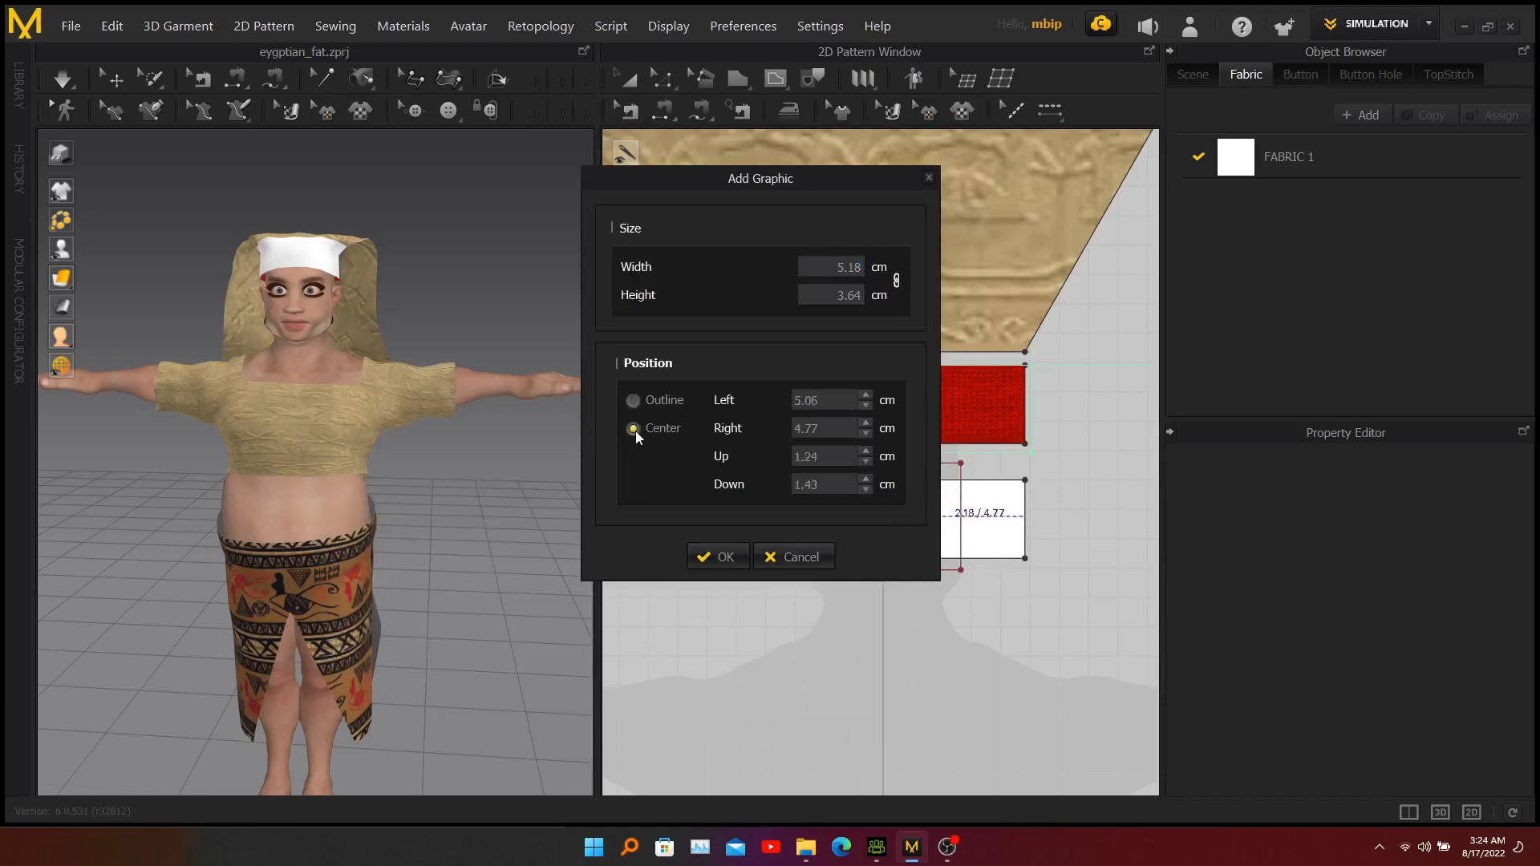
{"action": "left_click", "coordinate": [717, 556]}
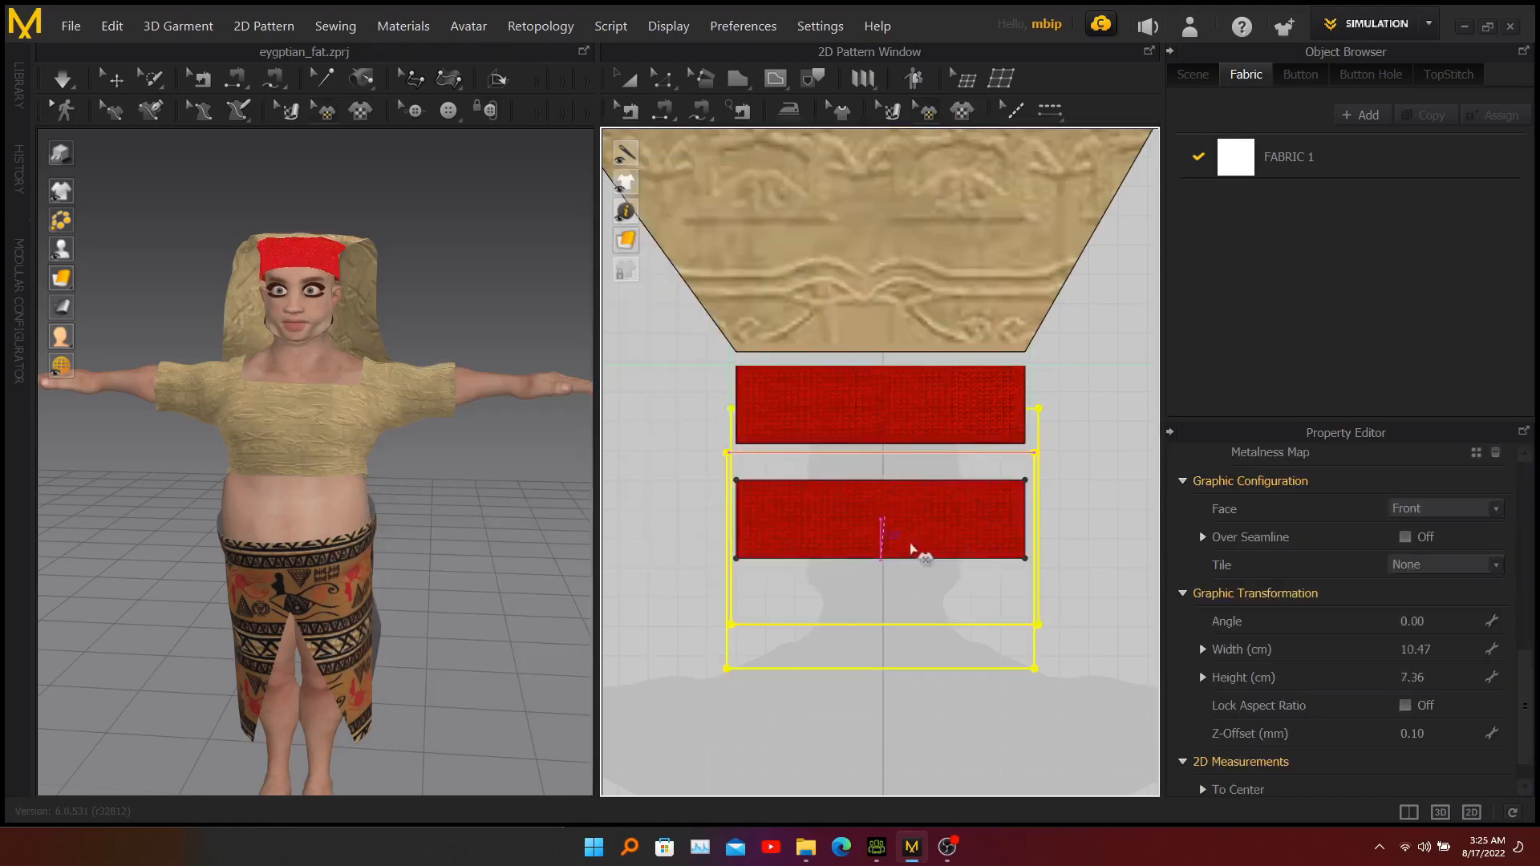
Enlarge the lower band's red graphic to about 10.5 × 7.4 cm and shift it so it covers the whole band.
{"action": "left_click_drag", "start_coordinate": [911, 548], "coordinate": [913, 549]}
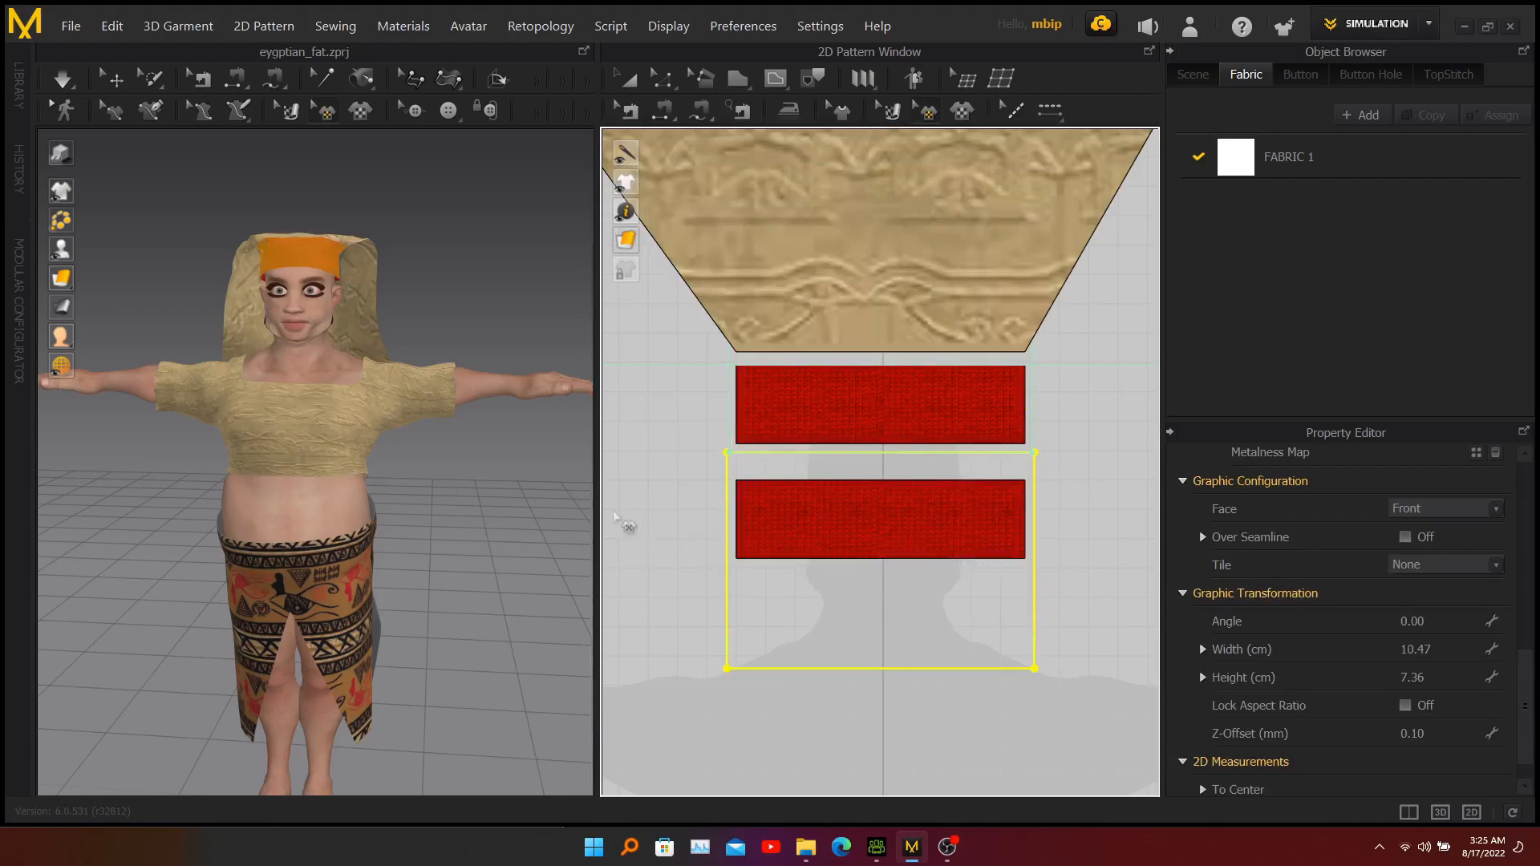
{"action": "left_click", "coordinate": [455, 254]}
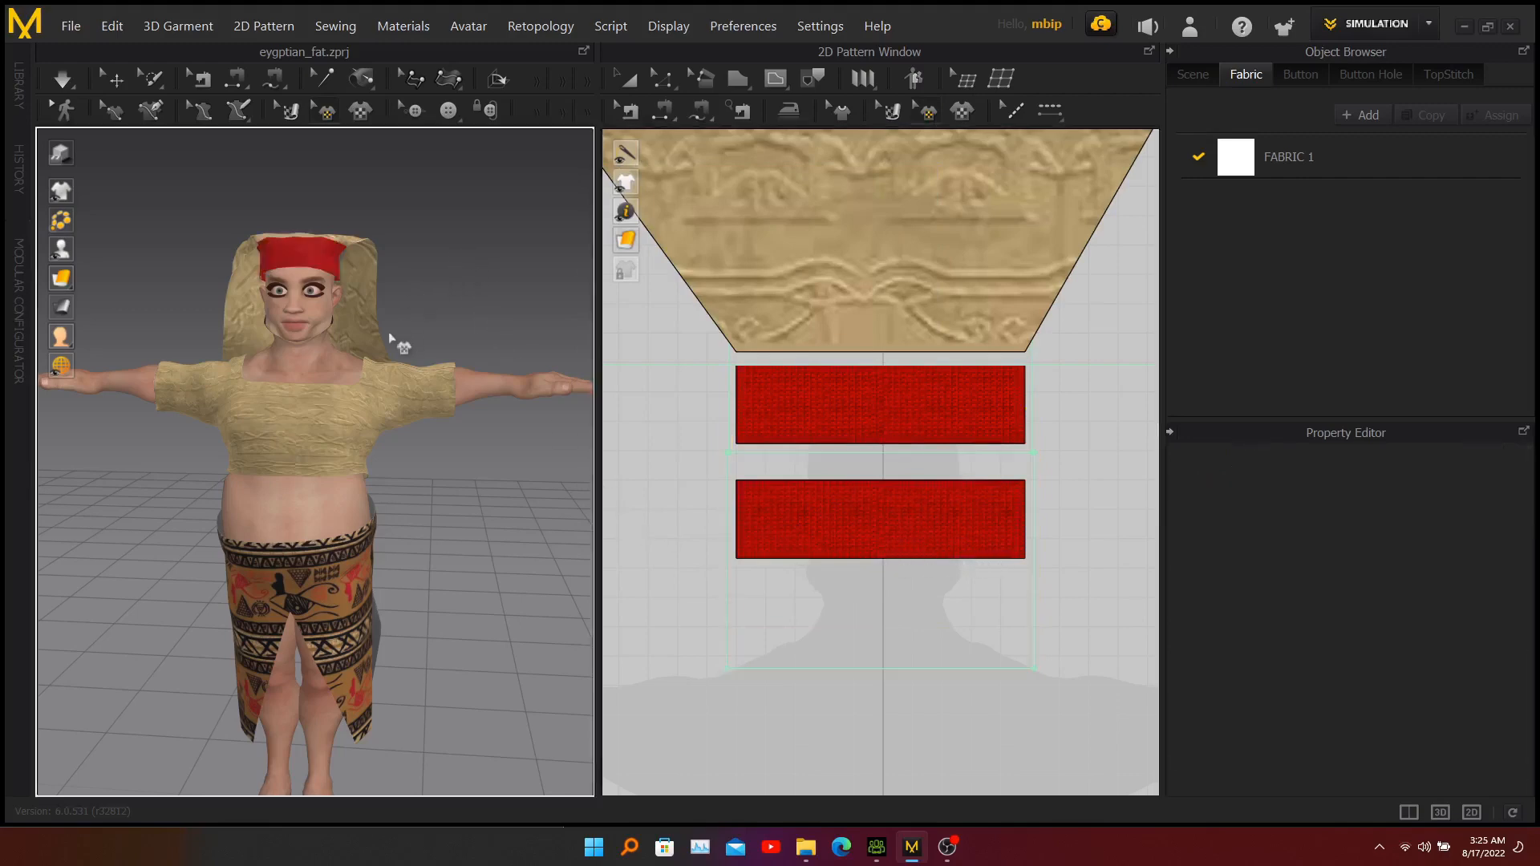
{"action": "scroll", "coordinate": [389, 331], "scroll_direction": "down", "scroll_amount": 5}
{"action": "mouse_move", "coordinate": [223, 450]}
{"action": "right_mouse_down"}
{"action": "mouse_move", "coordinate": [537, 450]}
{"action": "mouse_move", "coordinate": [190, 439]}
{"action": "mouse_move", "coordinate": [239, 445]}
{"action": "right_mouse_up"}
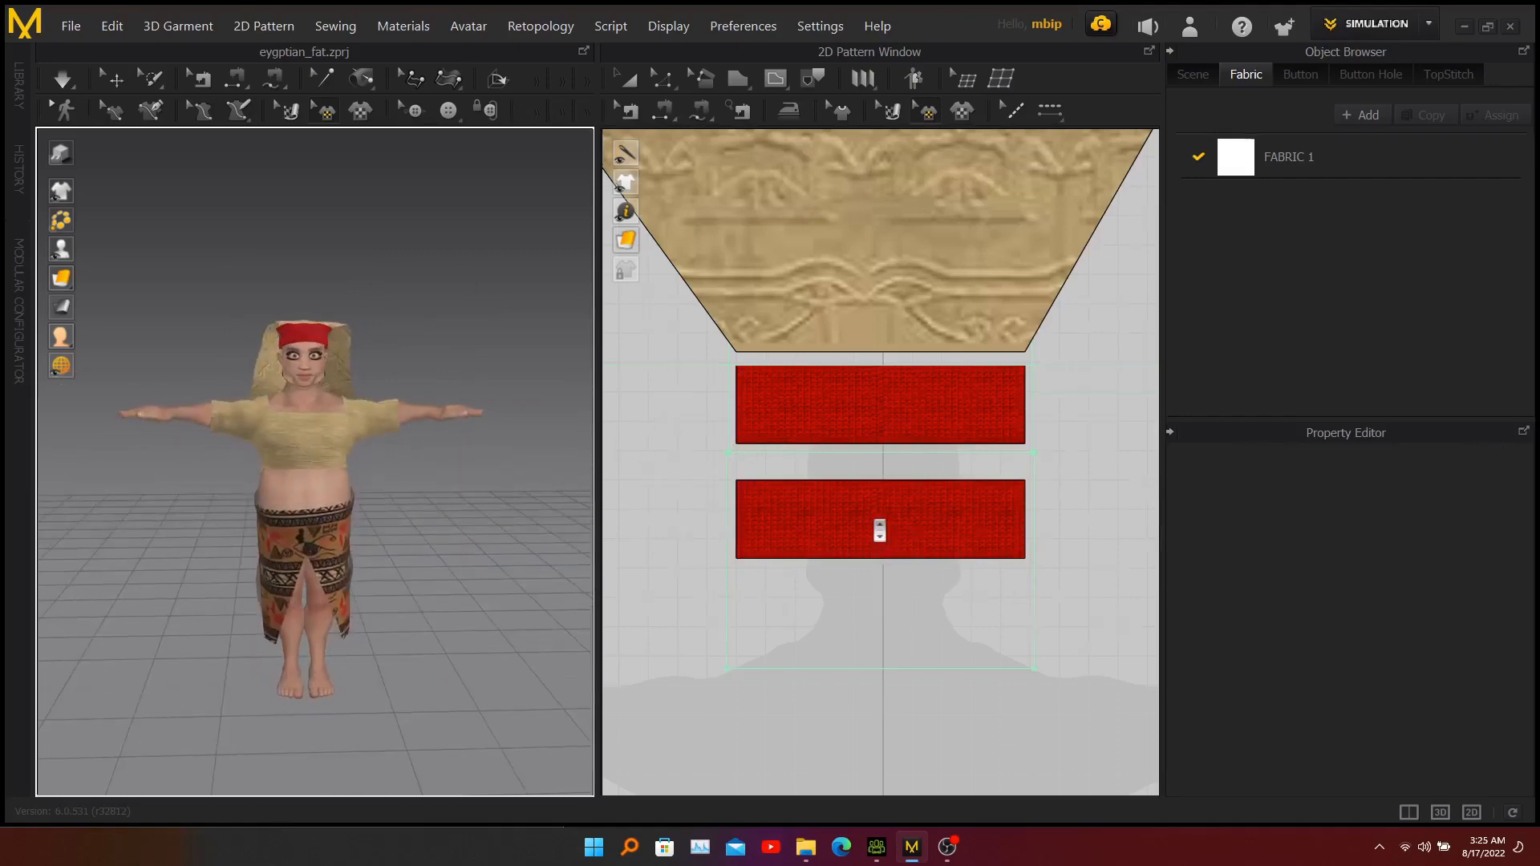
Draw a small upright rectangular pattern with an outline length of about 11.1 cm over the silhouette's wrist, using the Polygon tool.
{"action": "scroll", "coordinate": [883, 527], "scroll_direction": "down", "scroll_amount": 5}
{"action": "scroll", "coordinate": [870, 551], "scroll_direction": "up", "scroll_amount": 3}
{"action": "scroll", "coordinate": [897, 597], "scroll_direction": "down", "scroll_amount": 3}
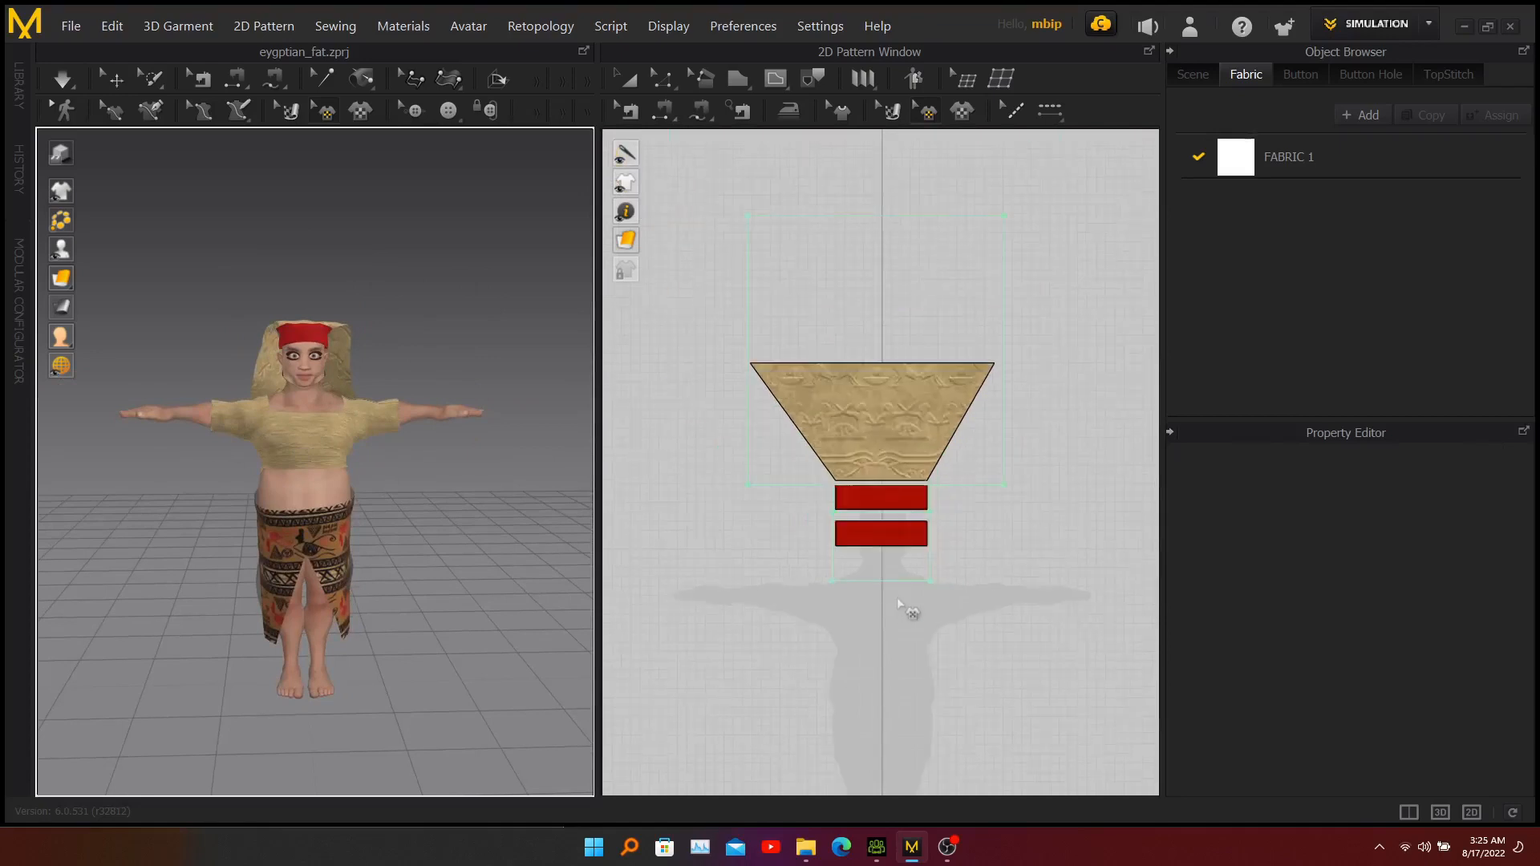
{"action": "right_click_drag", "start_coordinate": [891, 653], "coordinate": [894, 456]}
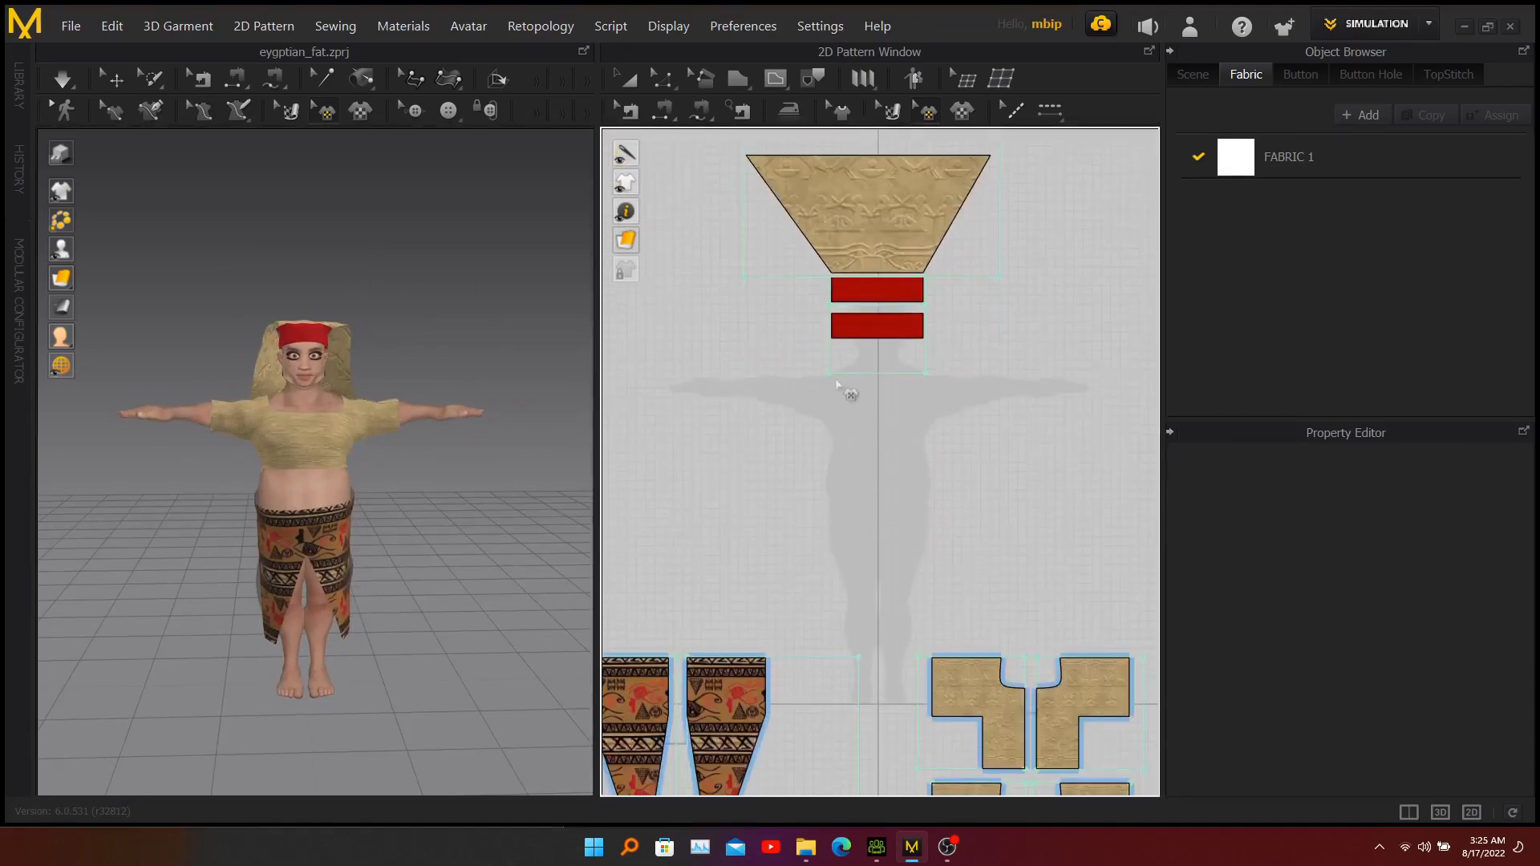
{"action": "scroll", "coordinate": [843, 385], "scroll_direction": "down", "scroll_amount": 2}
{"action": "scroll", "coordinate": [842, 386], "scroll_direction": "up", "scroll_amount": 3}
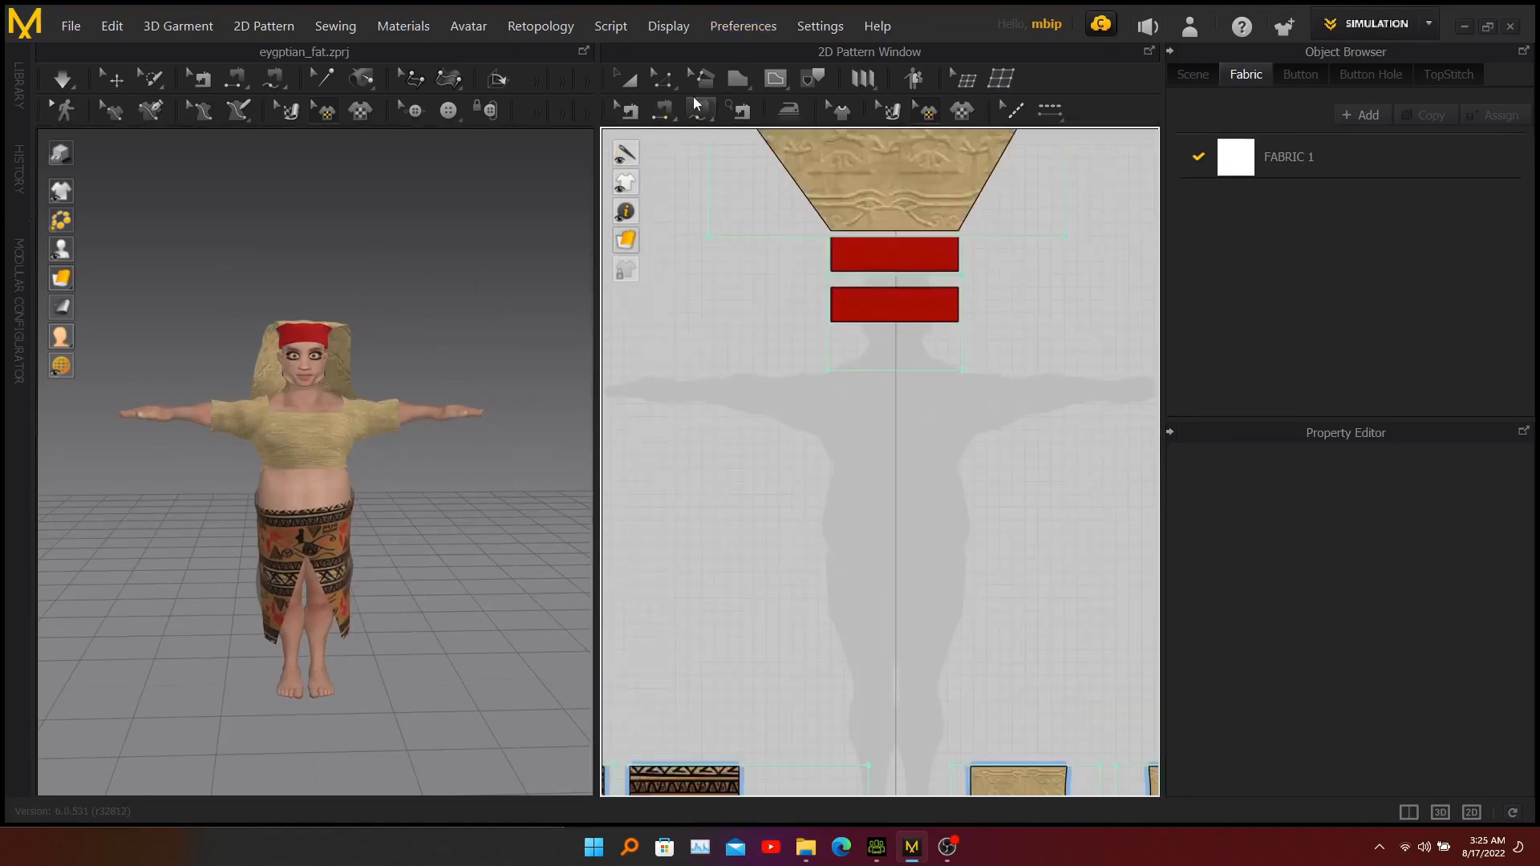
{"action": "left_click", "coordinate": [740, 85]}
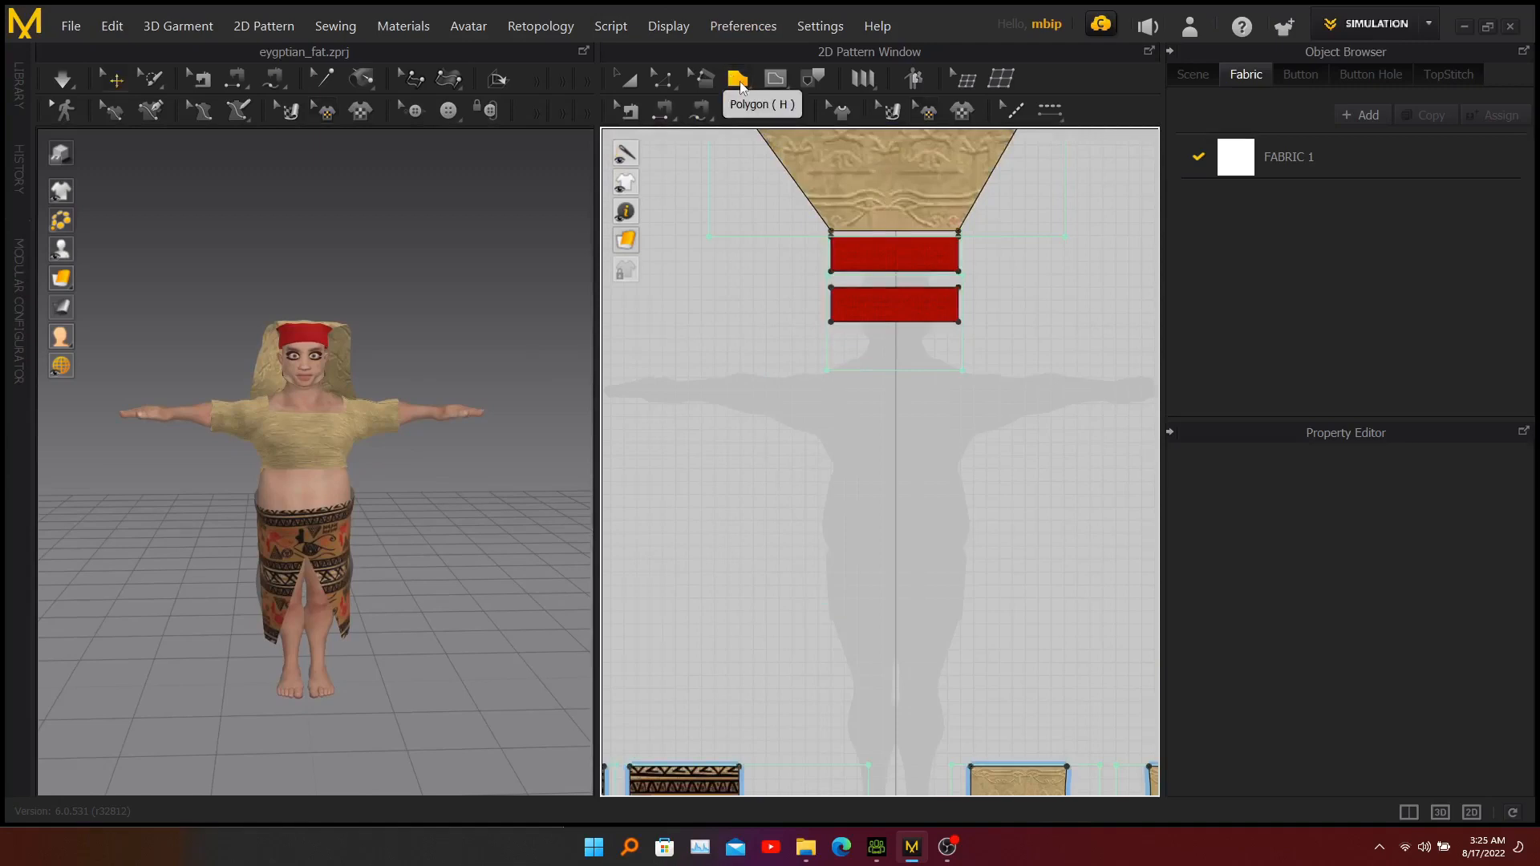
{"action": "left_click", "coordinate": [675, 365]}
{"action": "left_click", "coordinate": [696, 366]}
{"action": "left_click", "coordinate": [696, 417]}
{"action": "left_click", "coordinate": [676, 416]}
{"action": "left_click", "coordinate": [676, 365]}
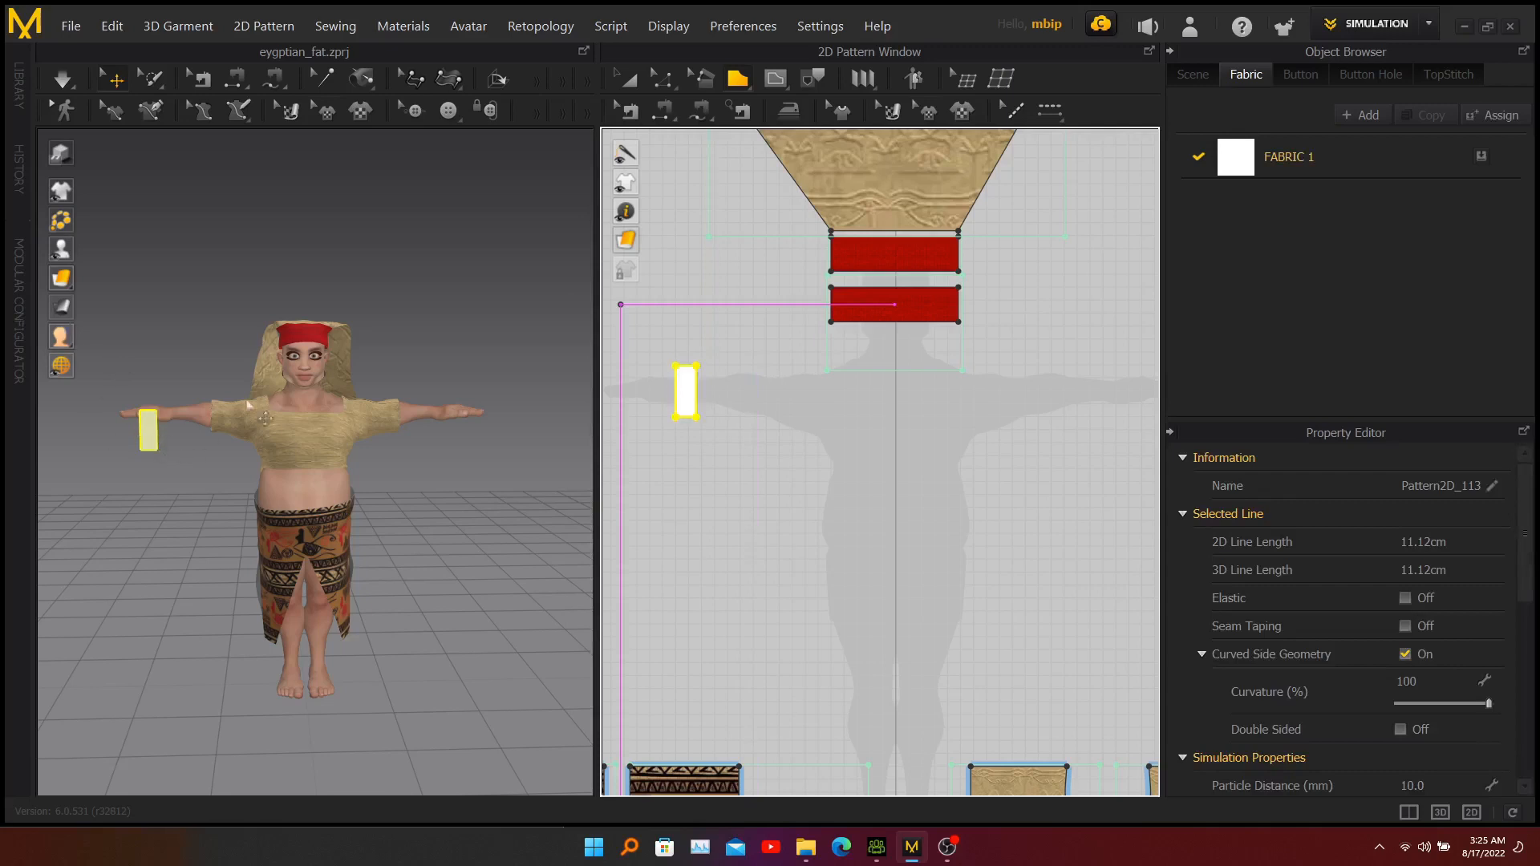
Move the new rectangular pattern in 3D up to the character's right wrist.
{"action": "right_click_drag", "start_coordinate": [160, 440], "coordinate": [131, 415]}
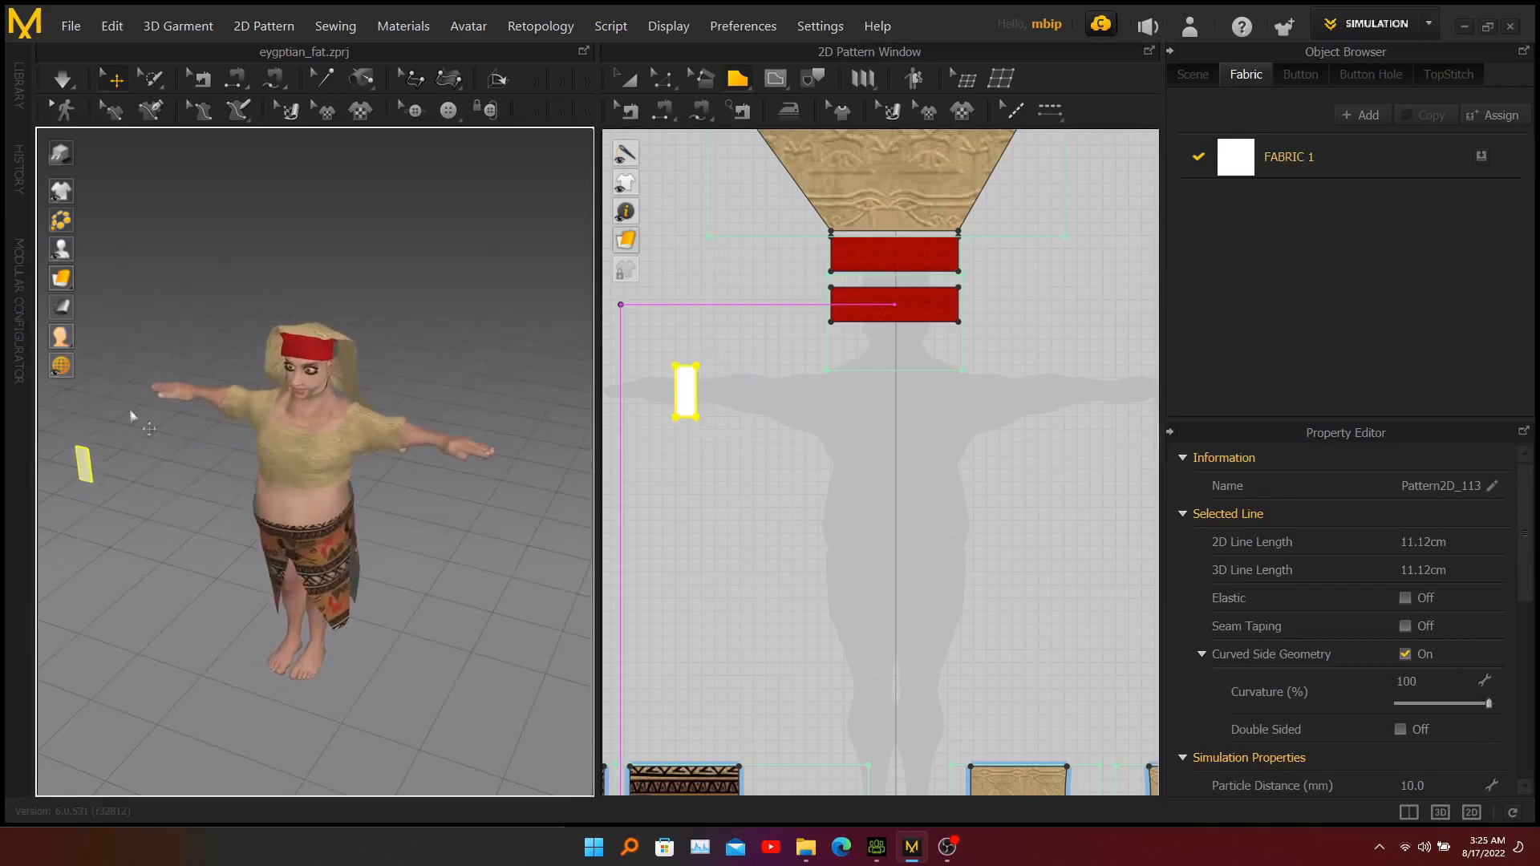
{"action": "left_click", "coordinate": [95, 472]}
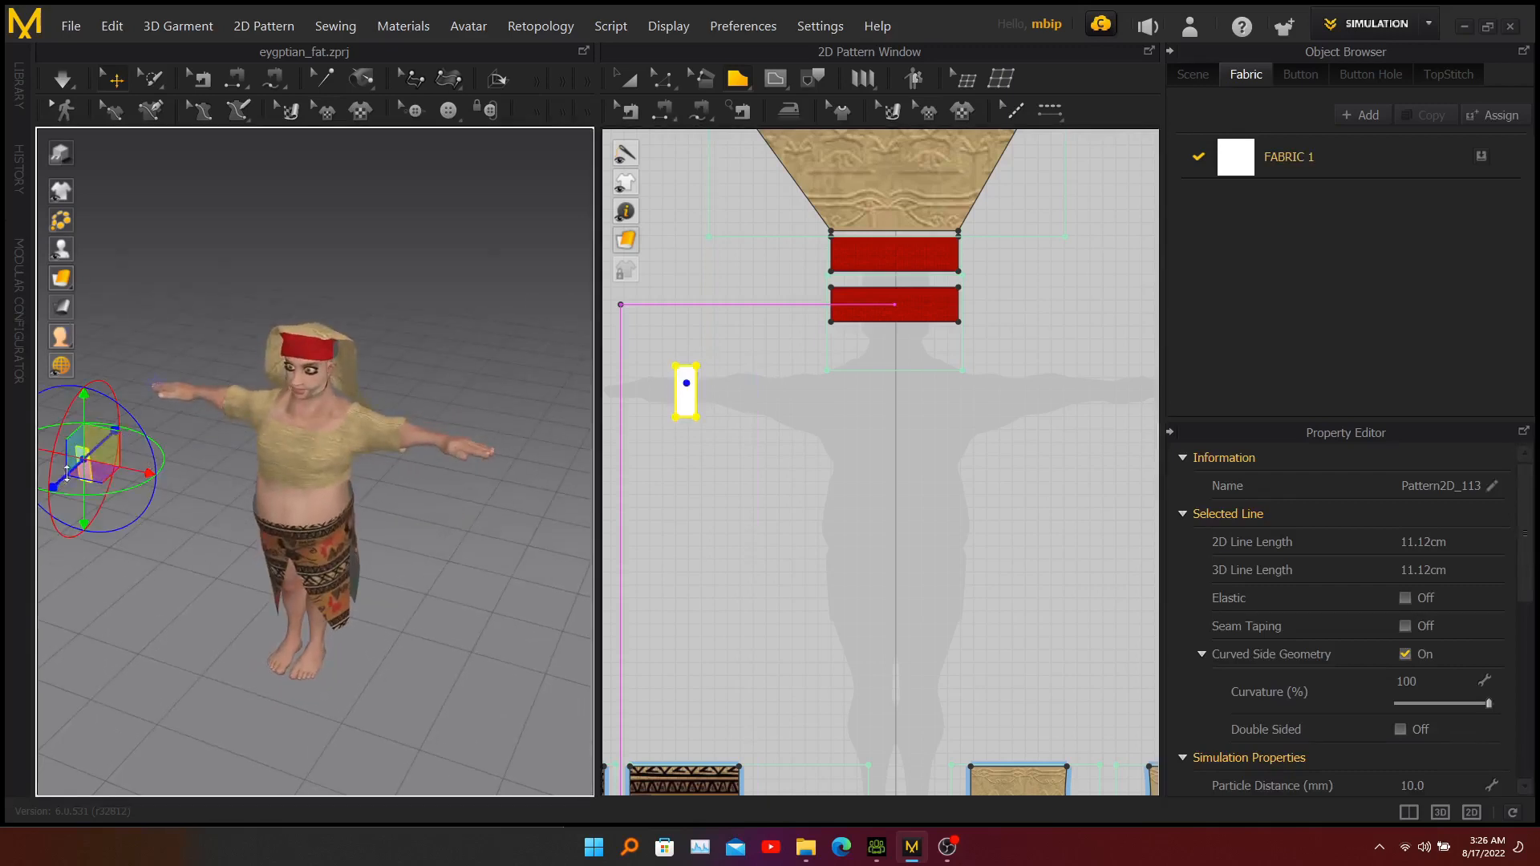
{"action": "left_click_drag", "start_coordinate": [67, 474], "coordinate": [168, 409]}
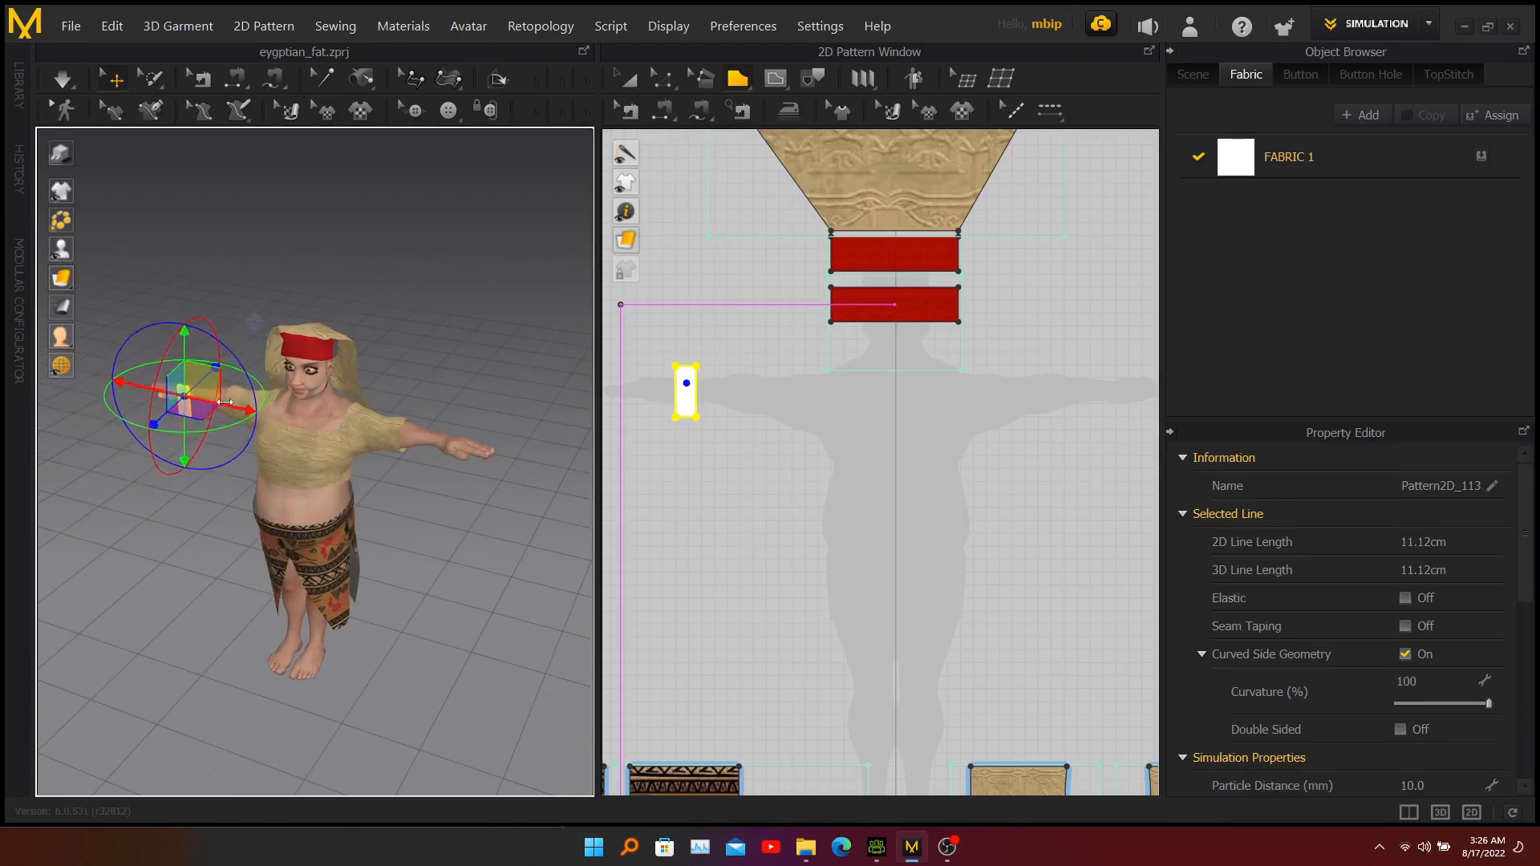
{"action": "left_click_drag", "start_coordinate": [229, 405], "coordinate": [237, 409]}
Shift the wrist pattern along its depth axis so it sits closer to the forearm.
{"action": "scroll", "coordinate": [201, 390], "scroll_direction": "up", "scroll_amount": 5}
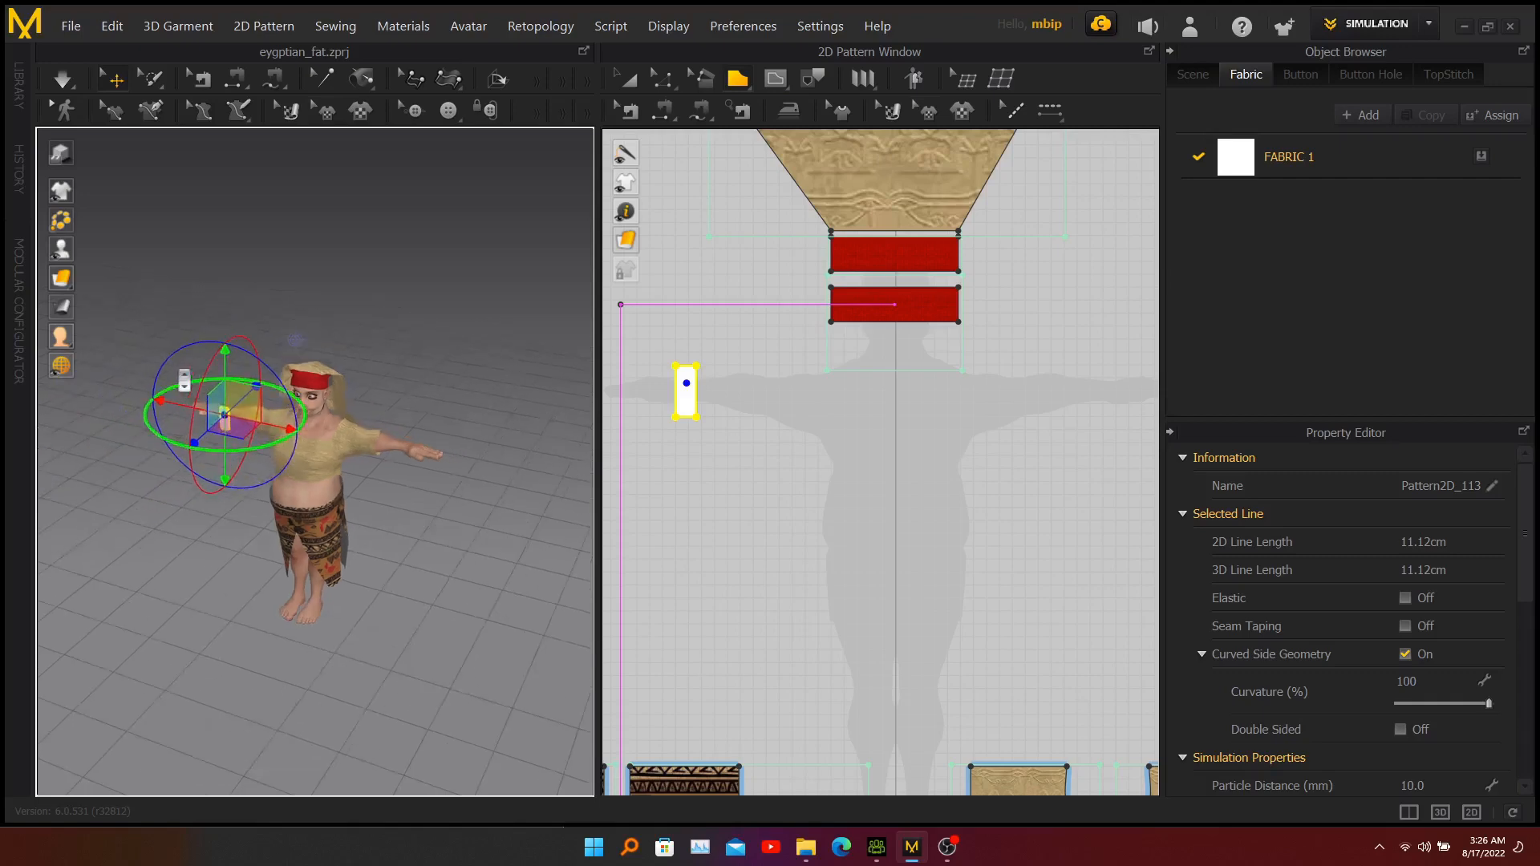
{"action": "middle_click_drag", "start_coordinate": [251, 481], "coordinate": [333, 491]}
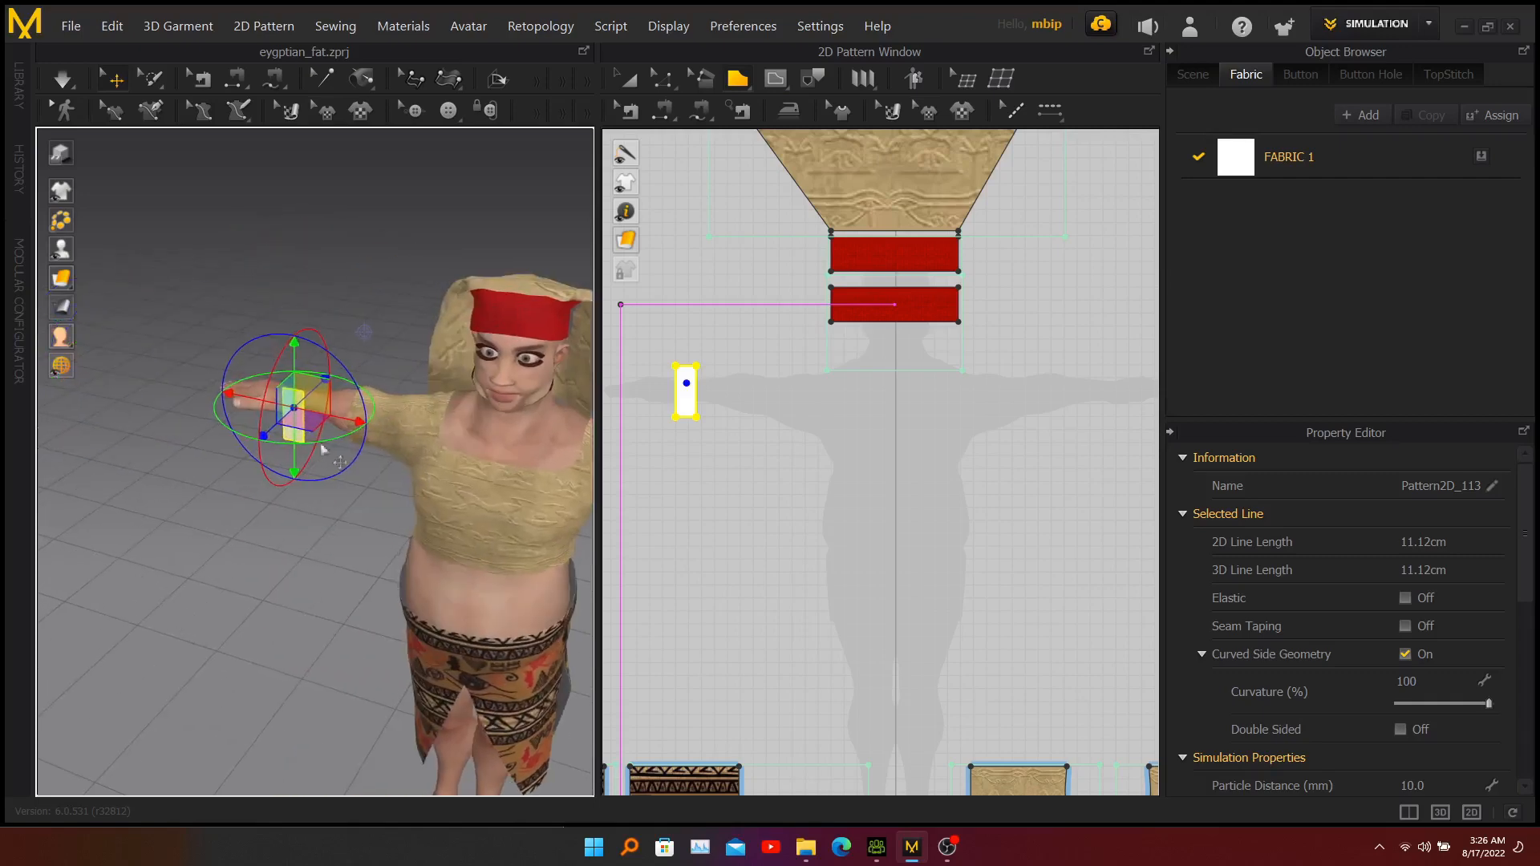
{"action": "scroll", "coordinate": [321, 371], "scroll_direction": "up", "scroll_amount": 4}
{"action": "right_click_drag", "start_coordinate": [277, 544], "coordinate": [520, 542]}
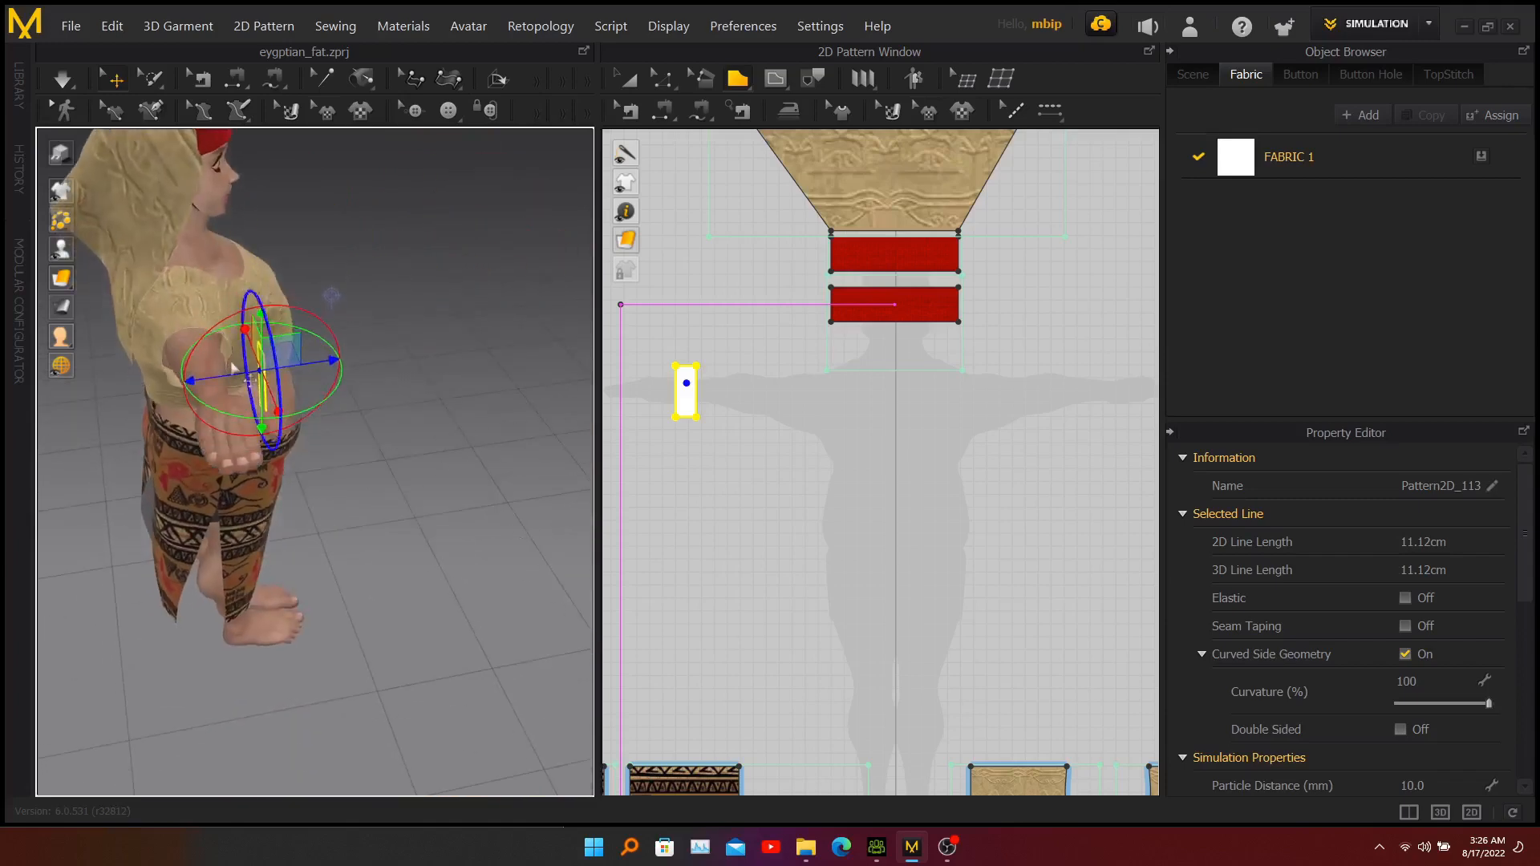
{"action": "left_click_drag", "start_coordinate": [230, 373], "coordinate": [200, 380]}
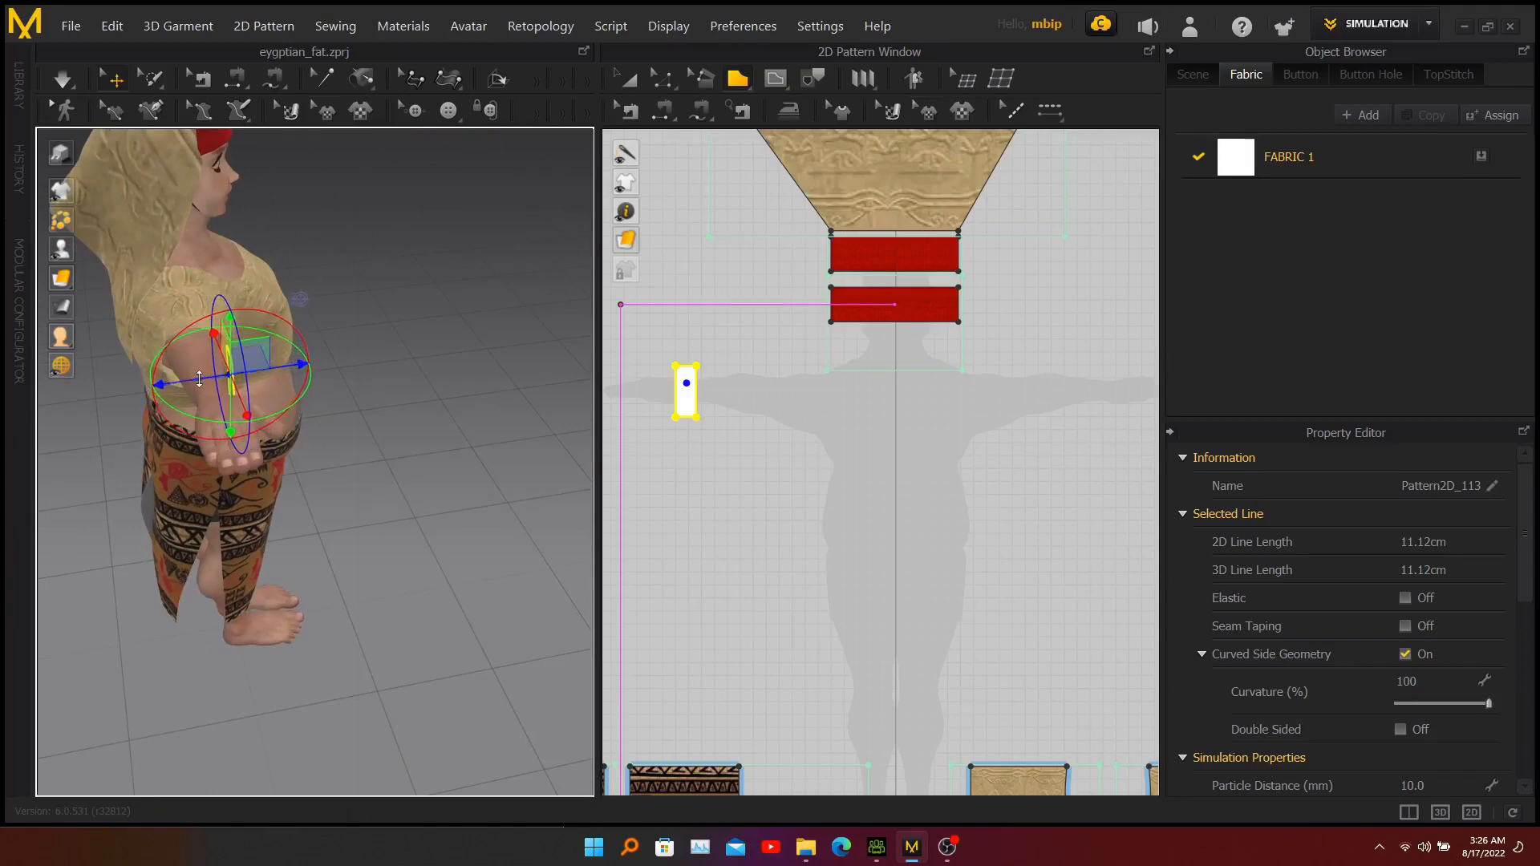
Copy the wrist rectangle and paste the duplicate beside the same wrist in 3D.
{"action": "right_click_drag", "start_coordinate": [347, 406], "coordinate": [352, 347]}
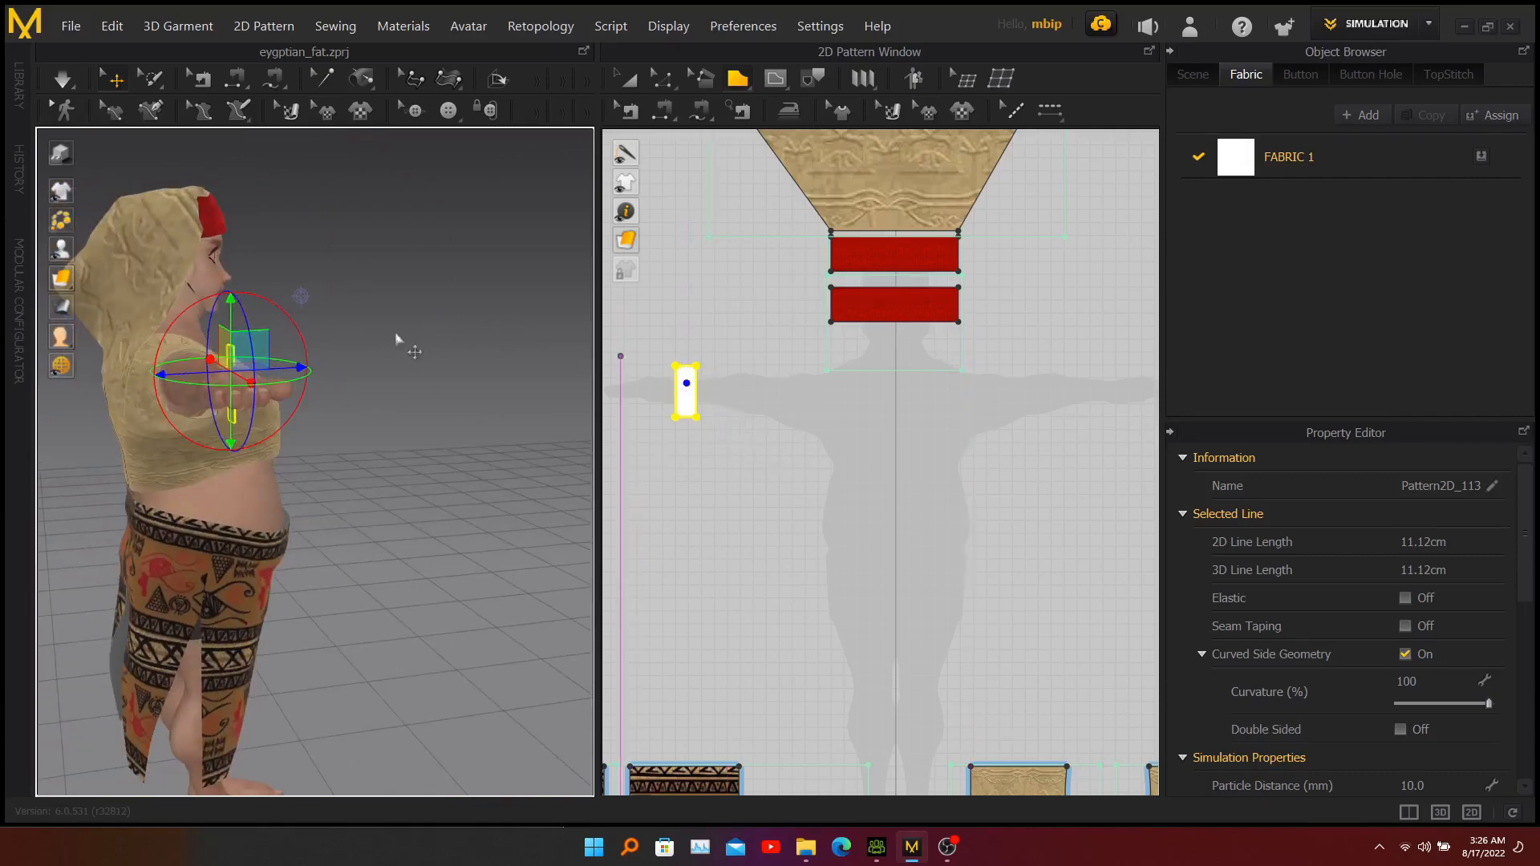
{"action": "right_click_drag", "start_coordinate": [381, 425], "coordinate": [431, 413]}
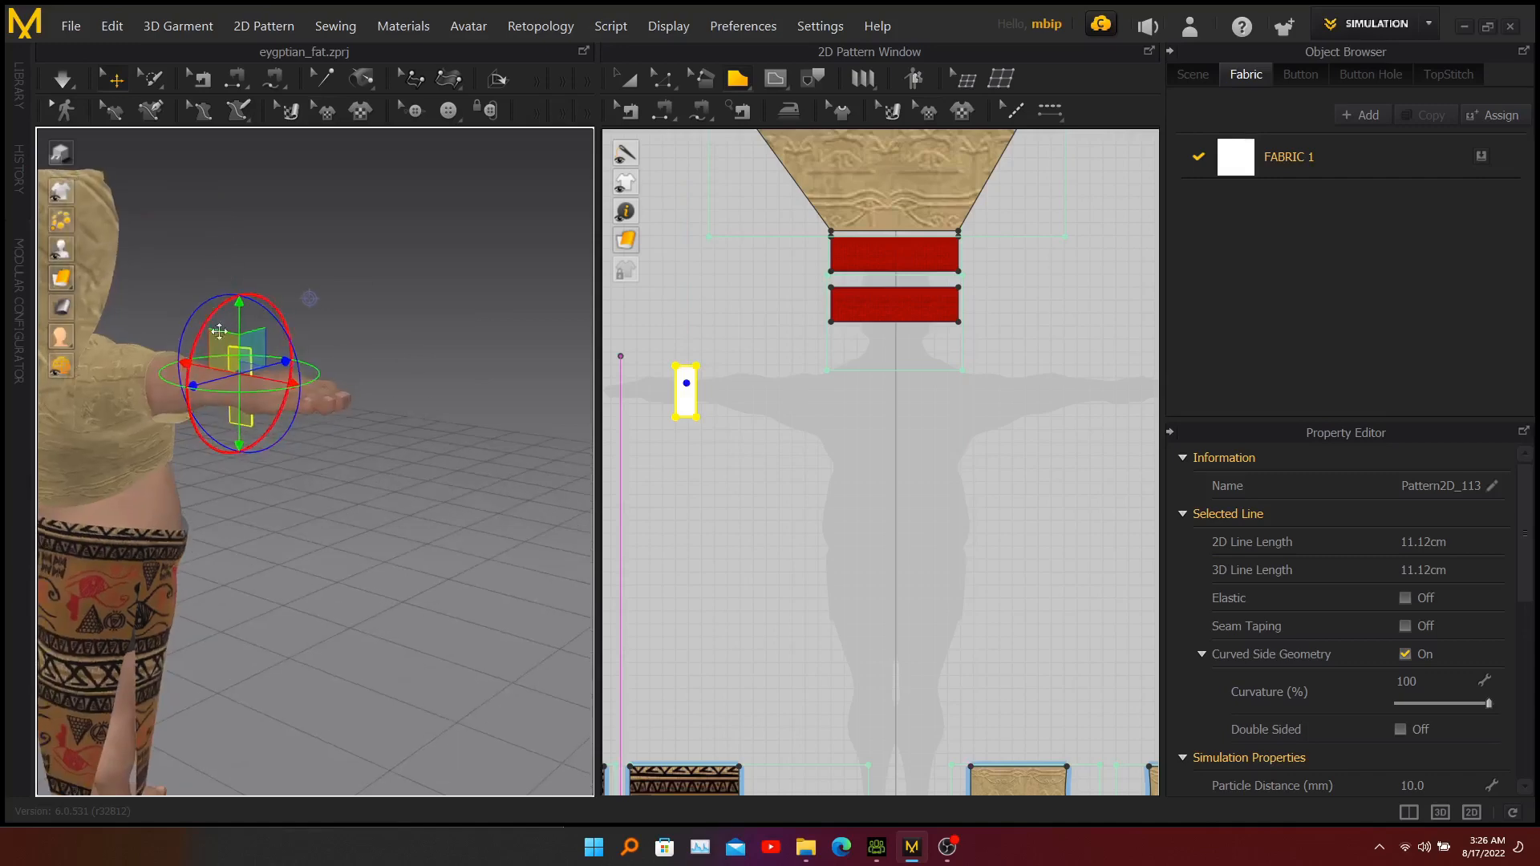
{"action": "mouse_move", "coordinate": [395, 354]}
{"action": "right_mouse_down"}
{"action": "mouse_move", "coordinate": [465, 354]}
{"action": "mouse_move", "coordinate": [402, 364]}
{"action": "right_mouse_up"}
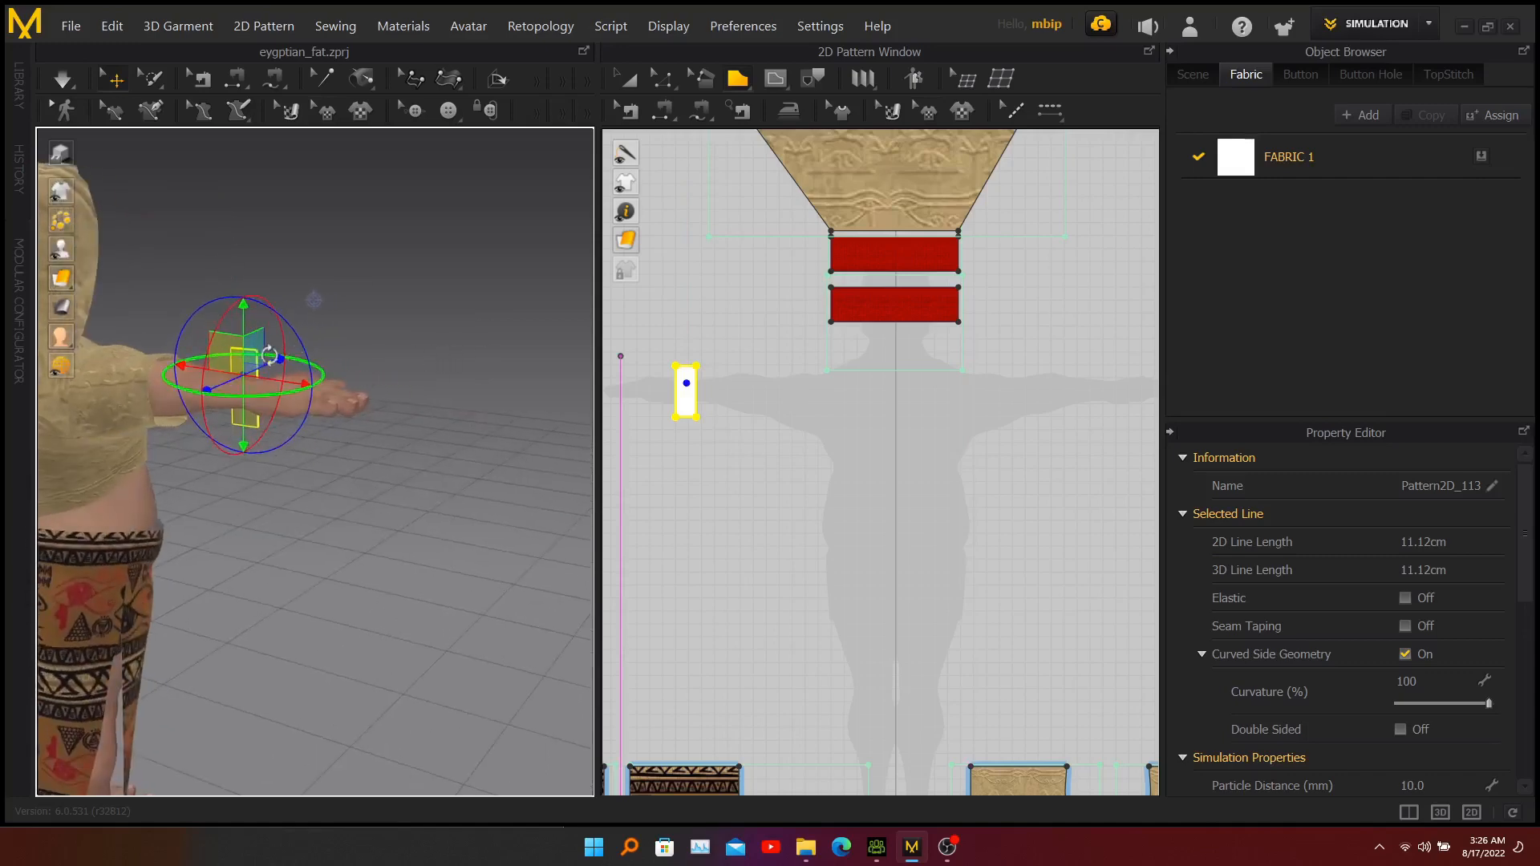
{"action": "right_click", "coordinate": [249, 369]}
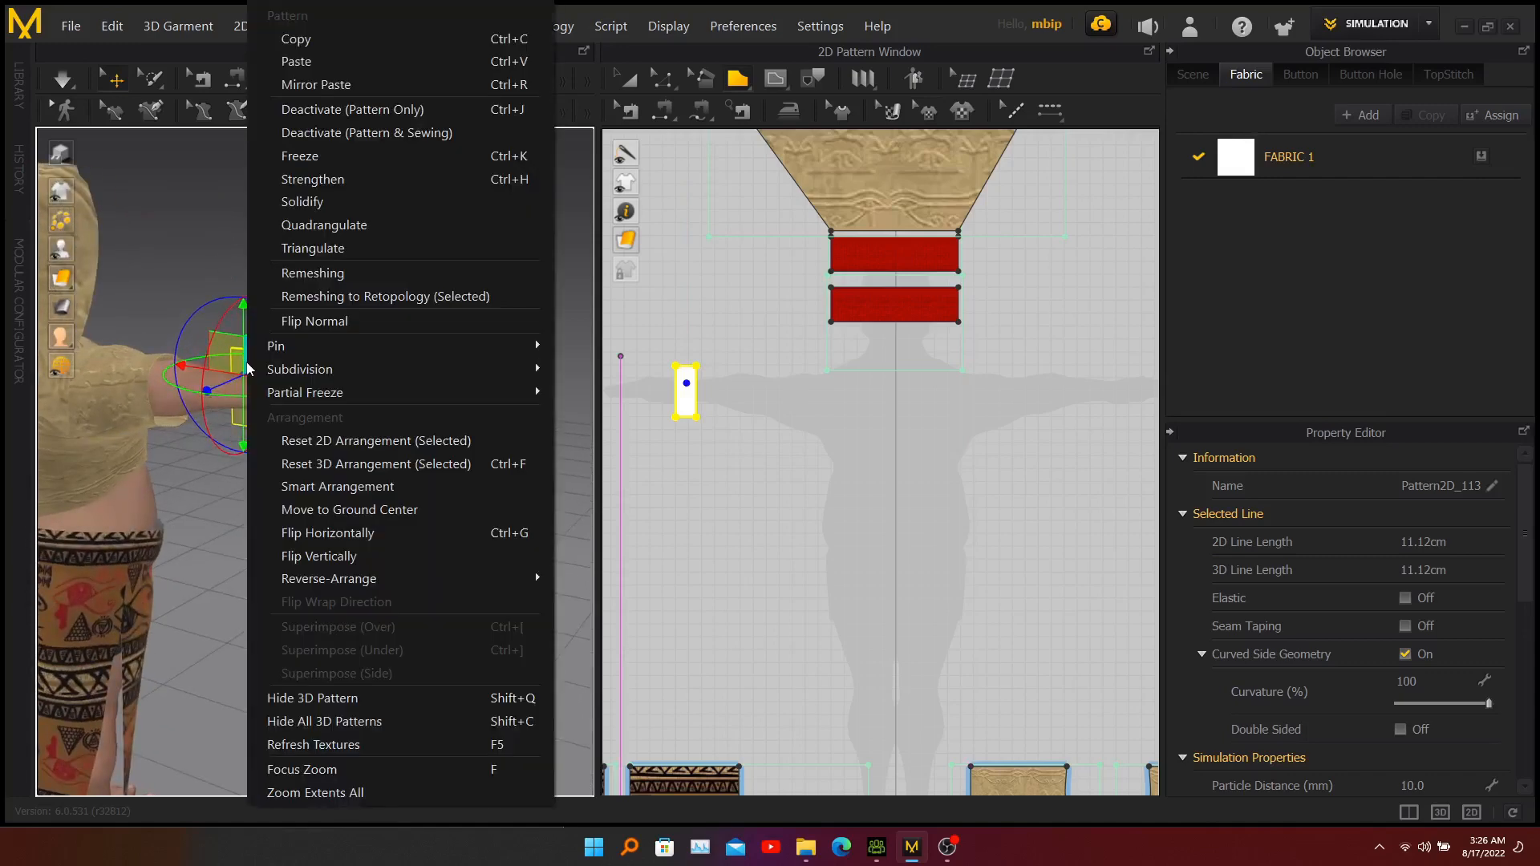
{"action": "left_click", "coordinate": [322, 37]}
{"action": "right_click", "coordinate": [324, 334]}
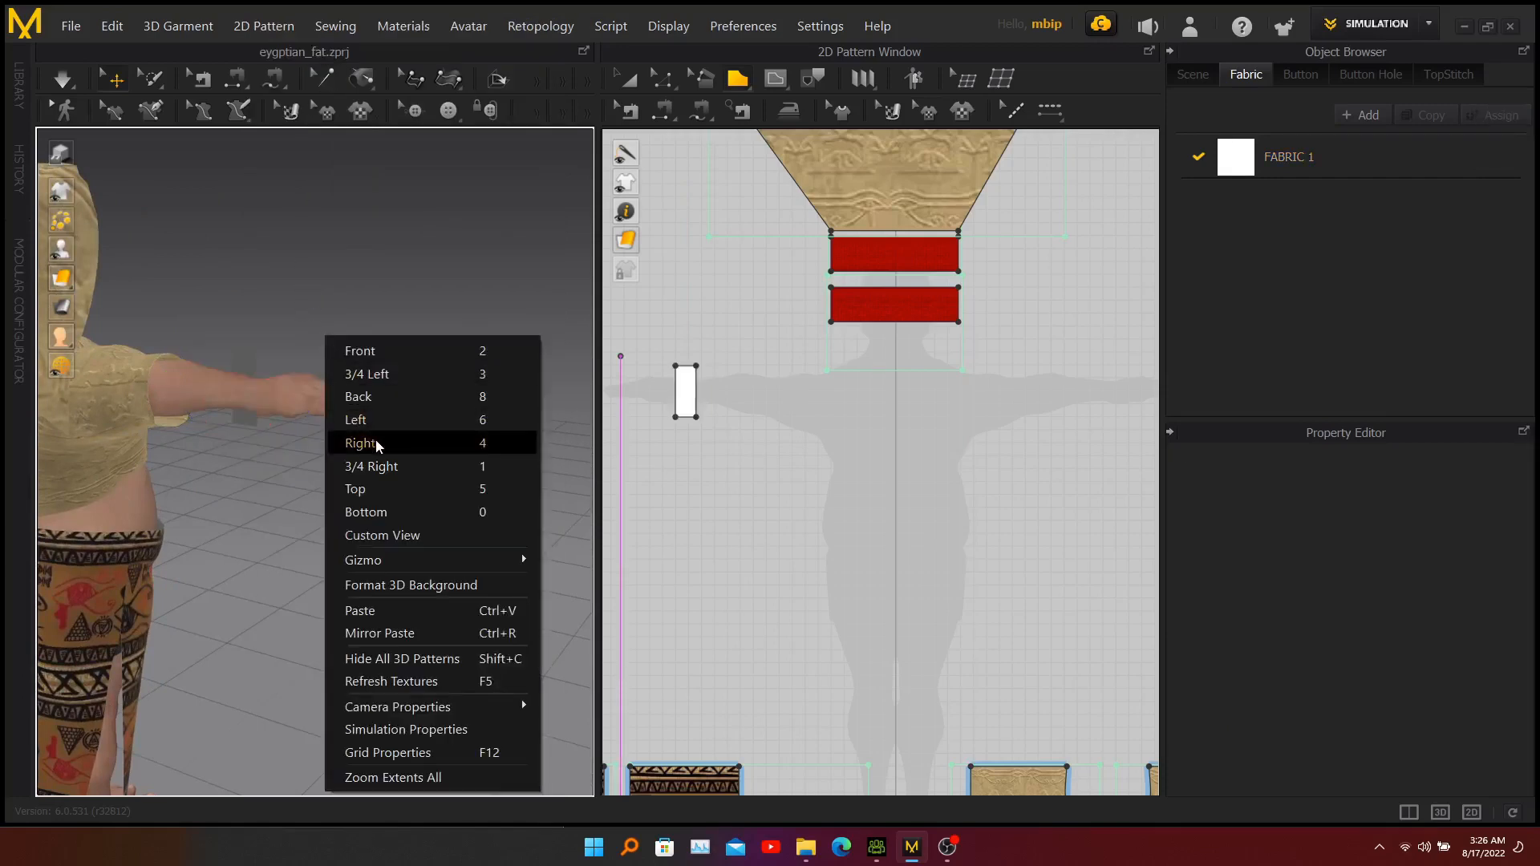
{"action": "left_click", "coordinate": [369, 611]}
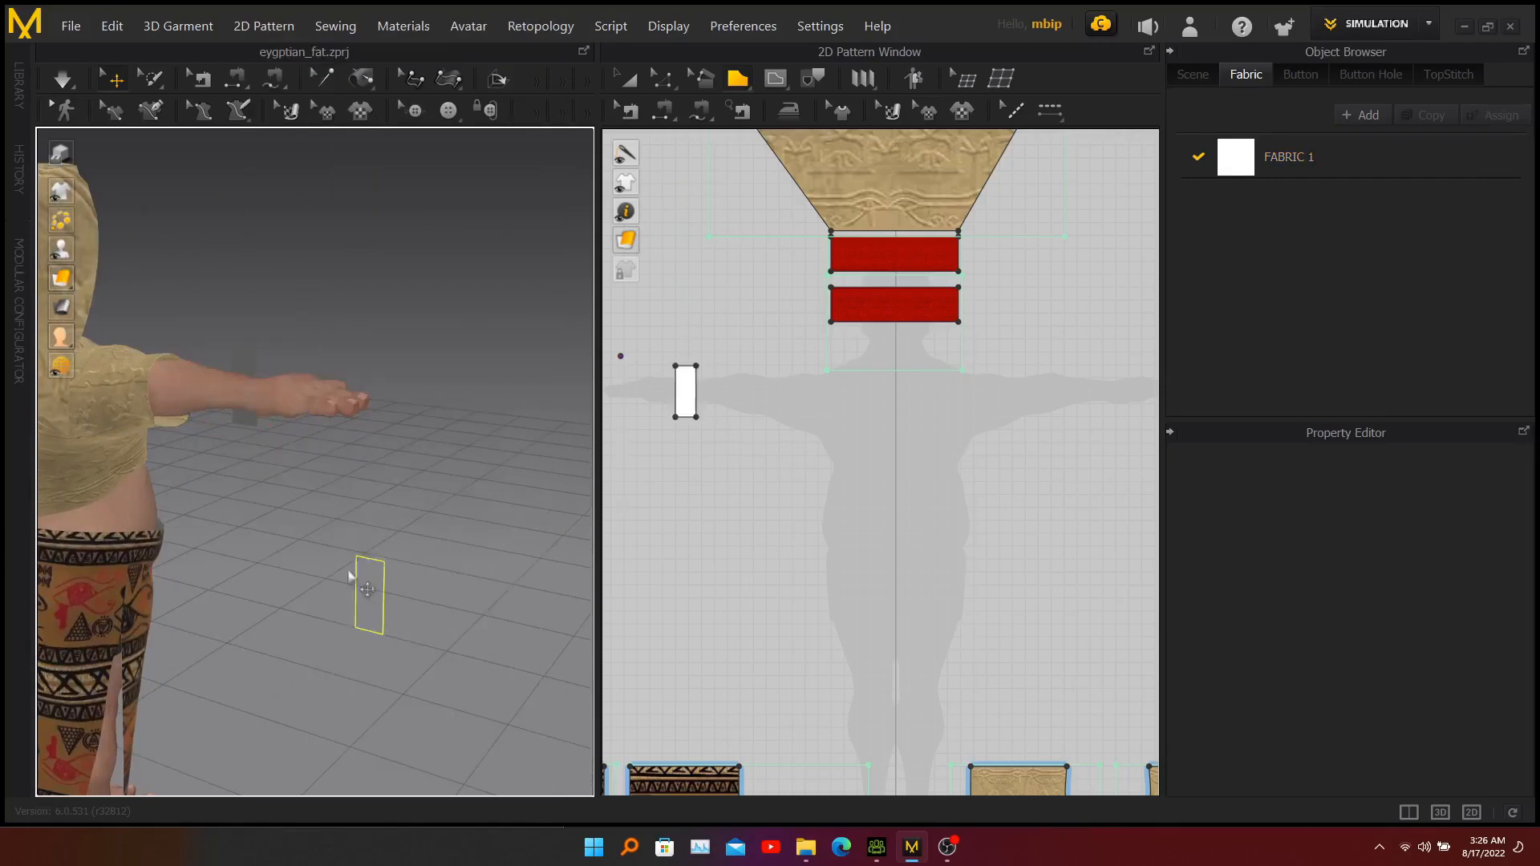
{"action": "left_click", "coordinate": [246, 396]}
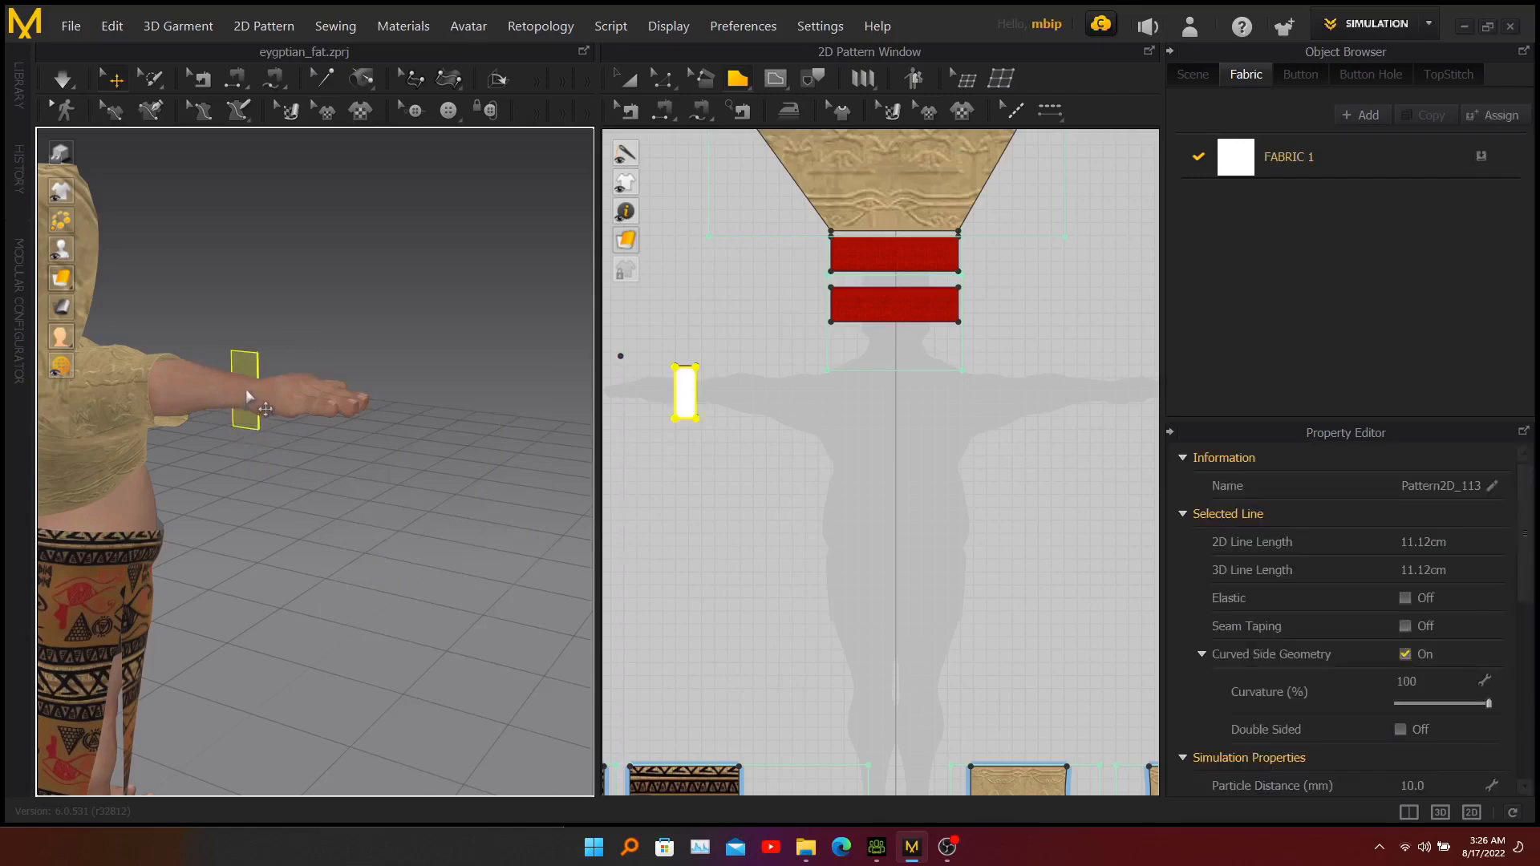
Move the duplicate wrist rectangle in 3D along the forearm so it sits opposite the original on the right wrist.
{"action": "left_click", "coordinate": [255, 377]}
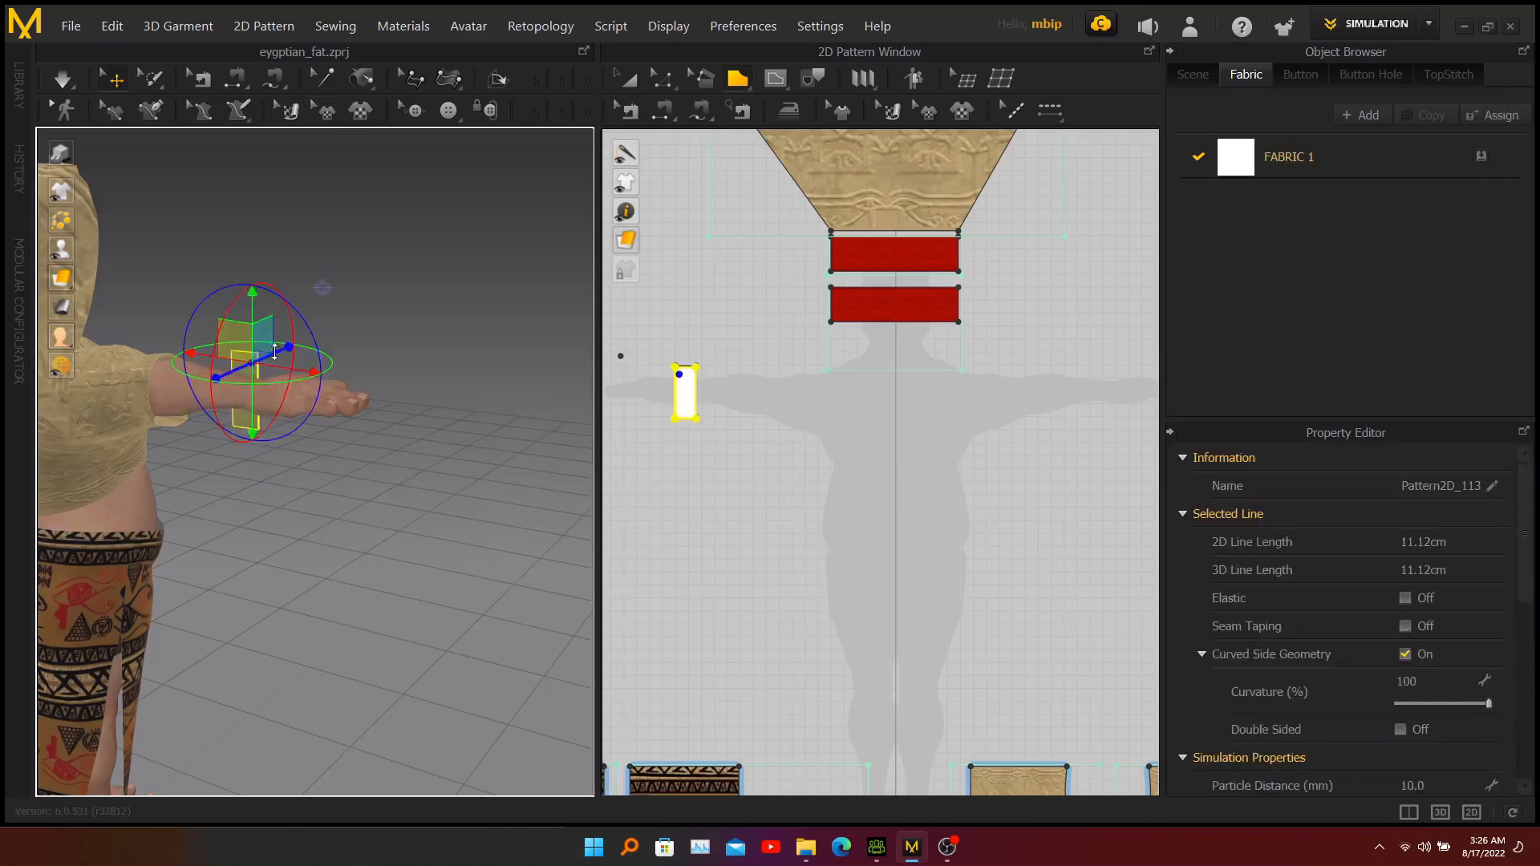
{"action": "left_click_drag", "start_coordinate": [275, 351], "coordinate": [243, 359]}
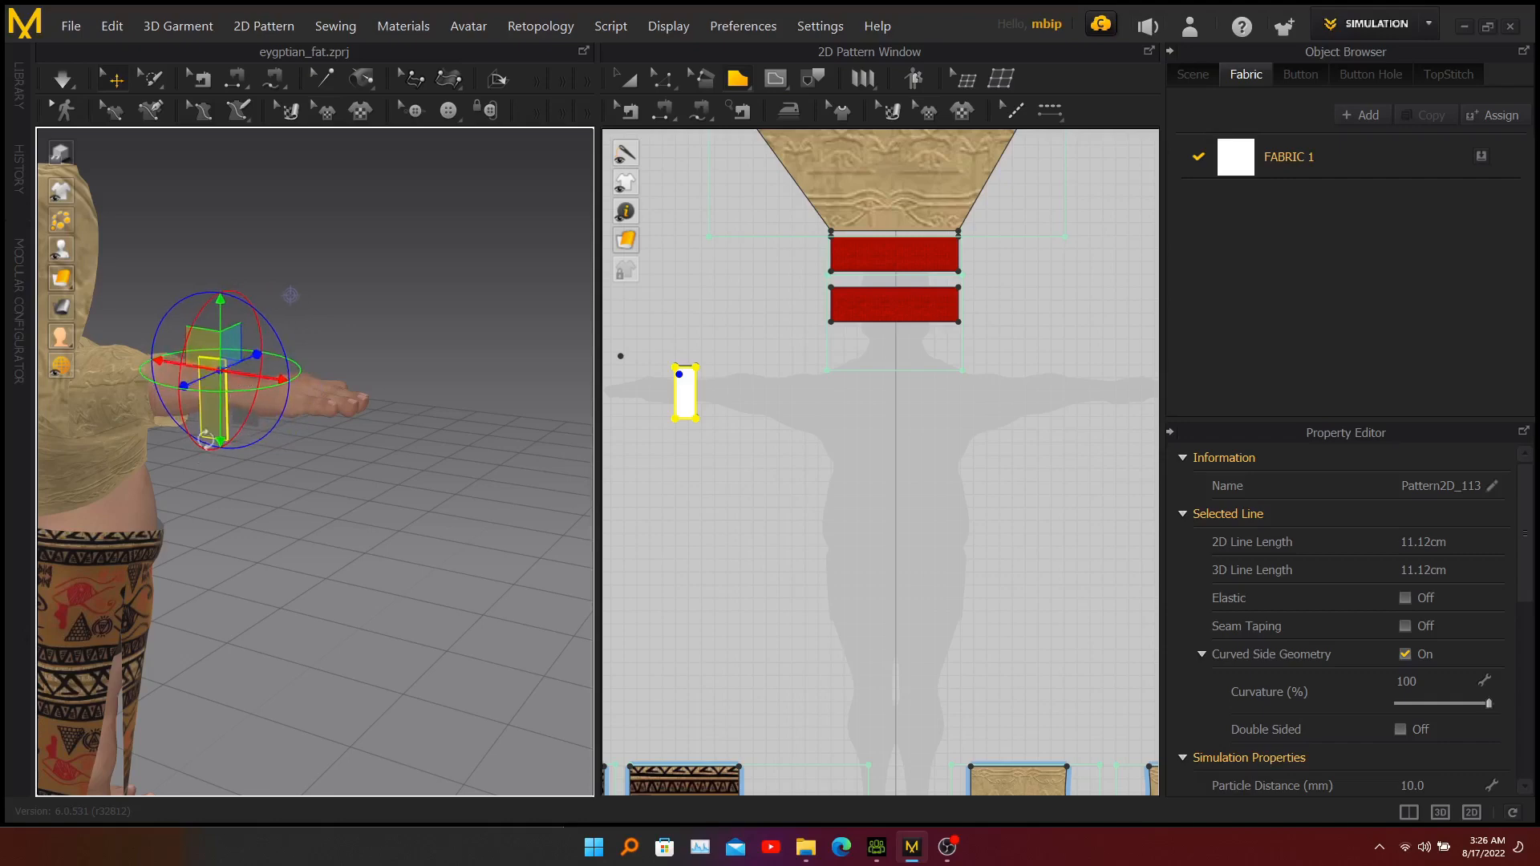
{"action": "right_click_drag", "start_coordinate": [206, 439], "coordinate": [2, 439]}
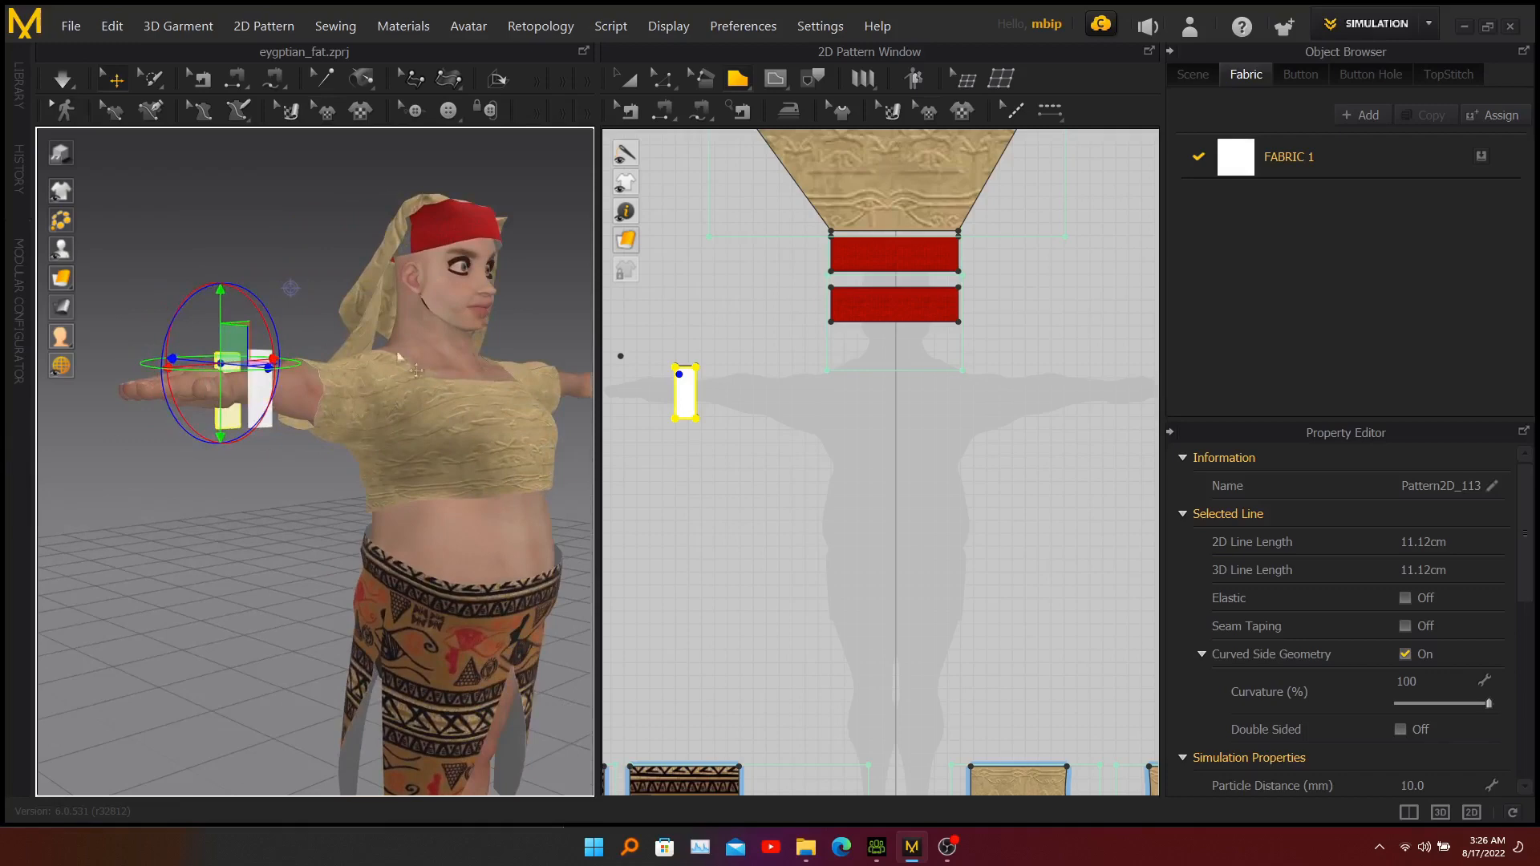
{"action": "middle_click_drag", "start_coordinate": [526, 305], "coordinate": [463, 396]}
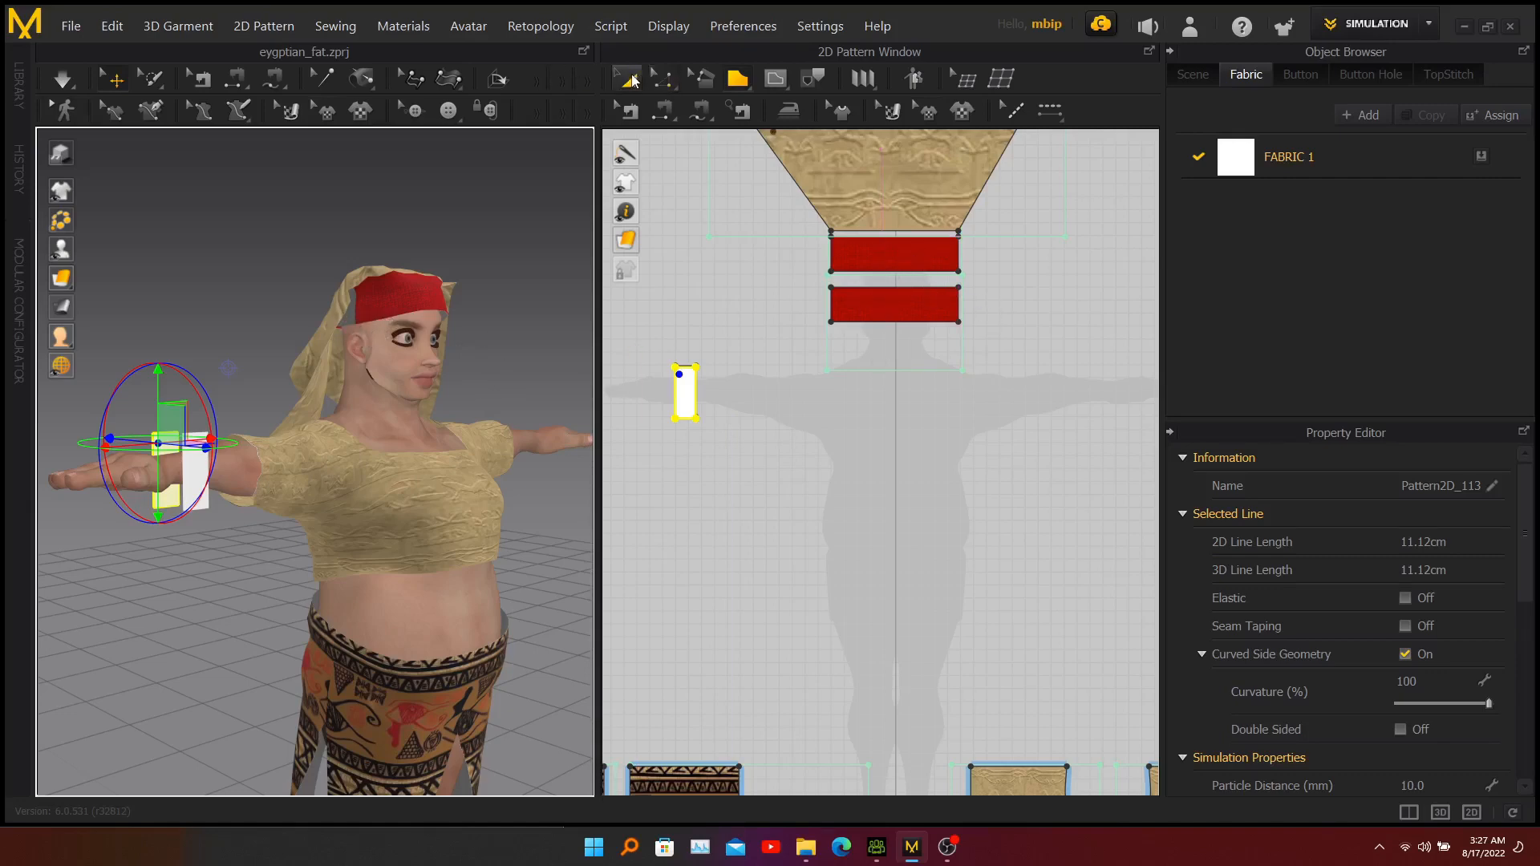
Set the Face option of the upper red headband pattern's graphic to Both.
{"action": "left_click", "coordinate": [630, 79]}
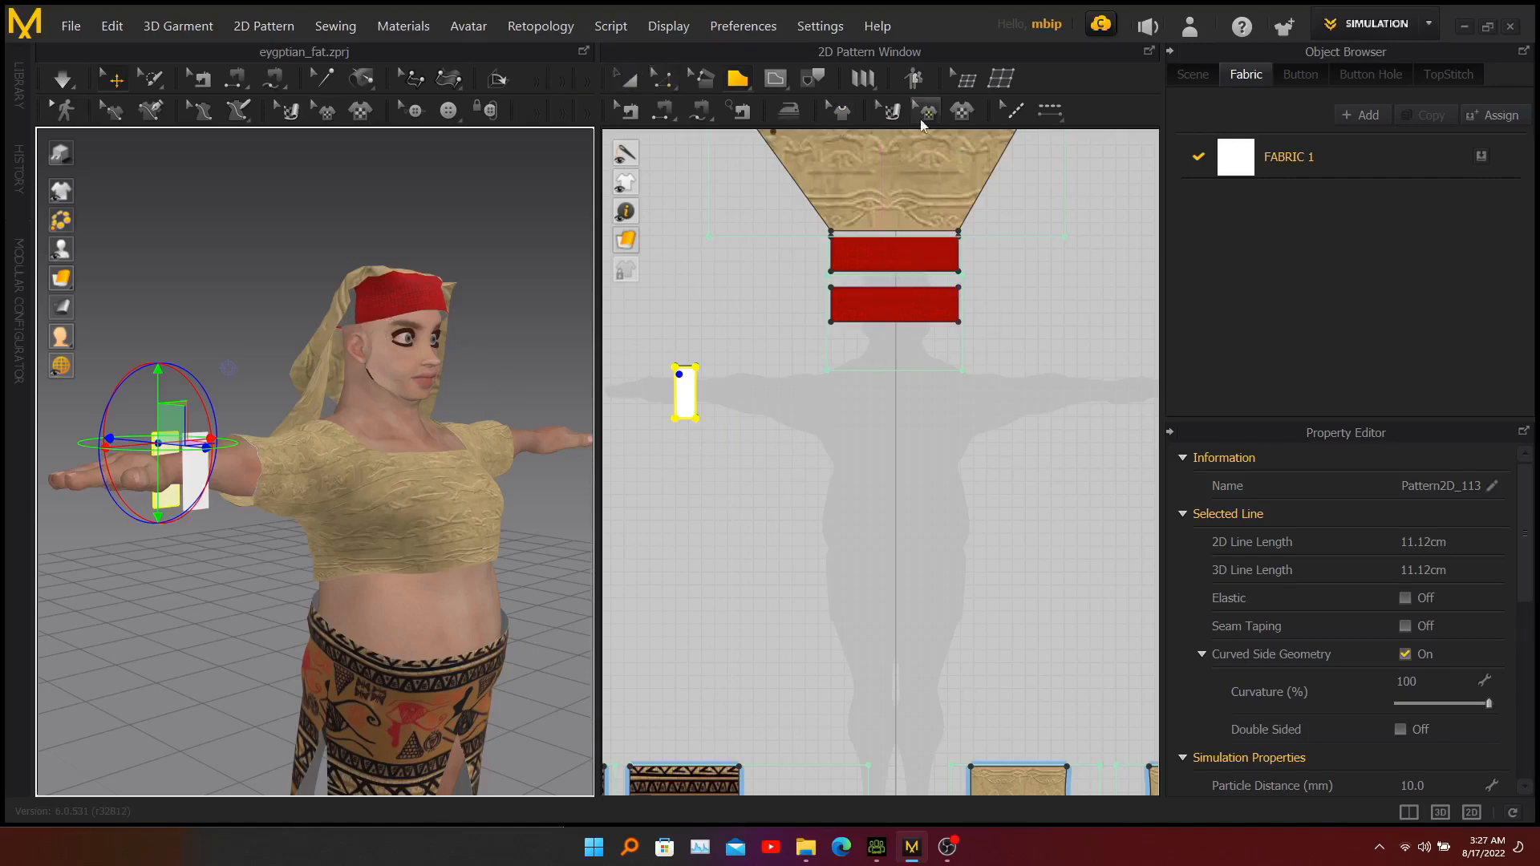
{"action": "left_click", "coordinate": [900, 258]}
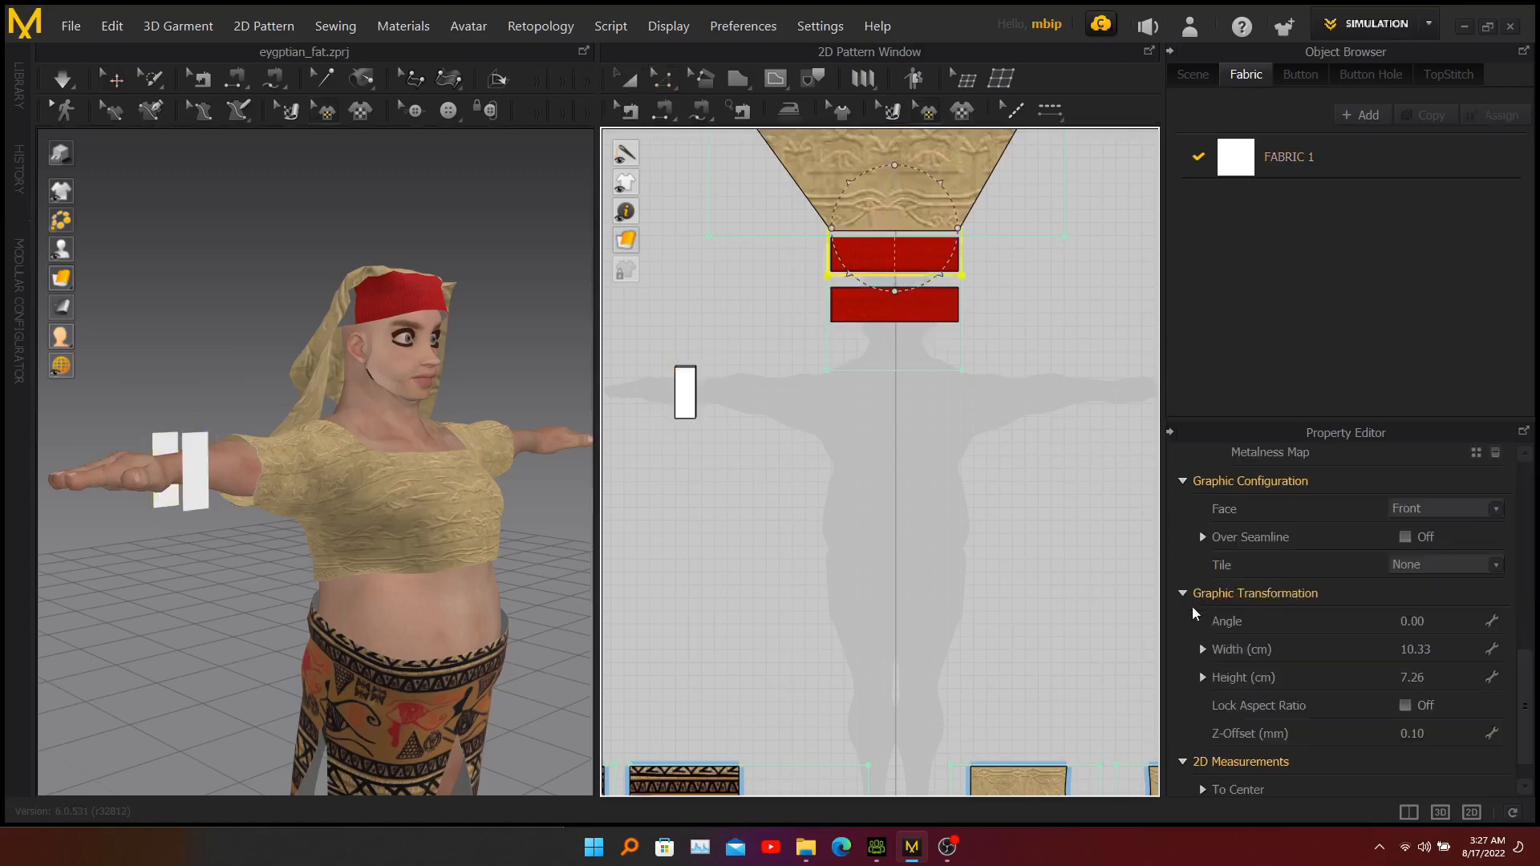
{"action": "left_click", "coordinate": [1415, 510]}
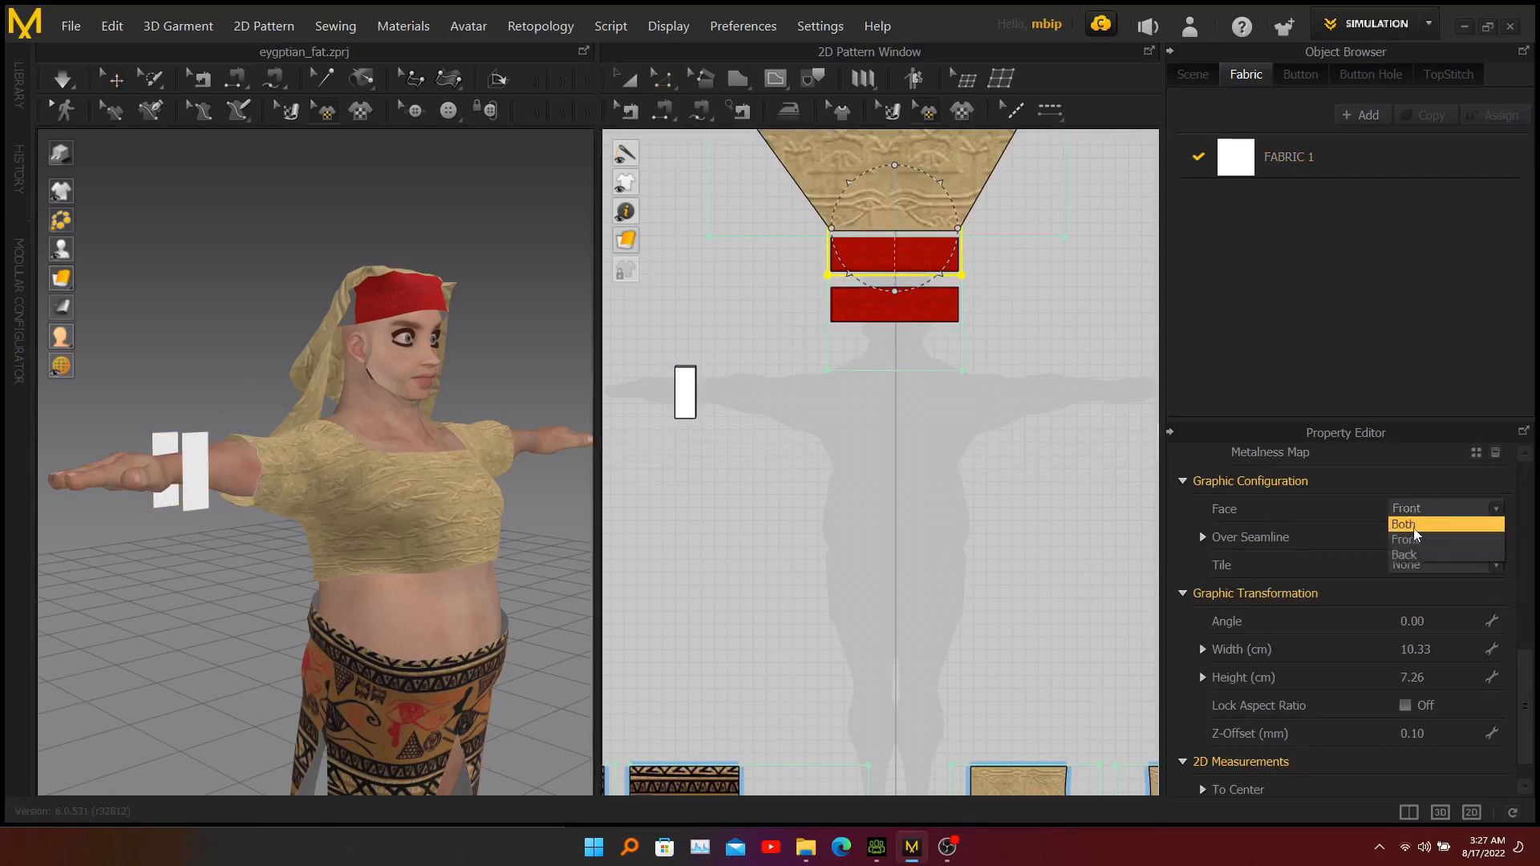
{"action": "left_click", "coordinate": [1414, 531]}
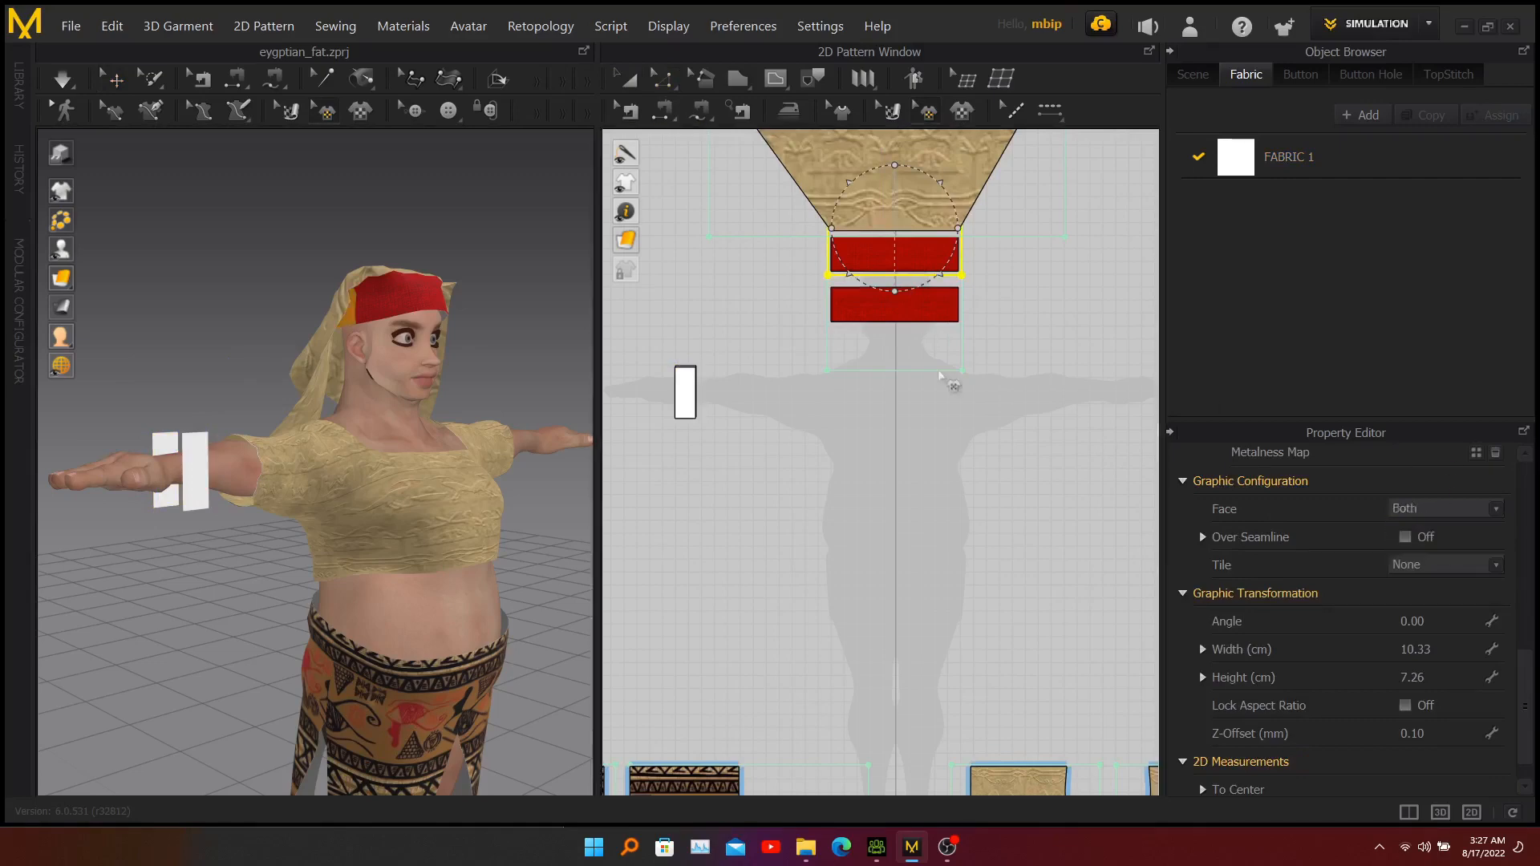
{"action": "left_click", "coordinate": [924, 312]}
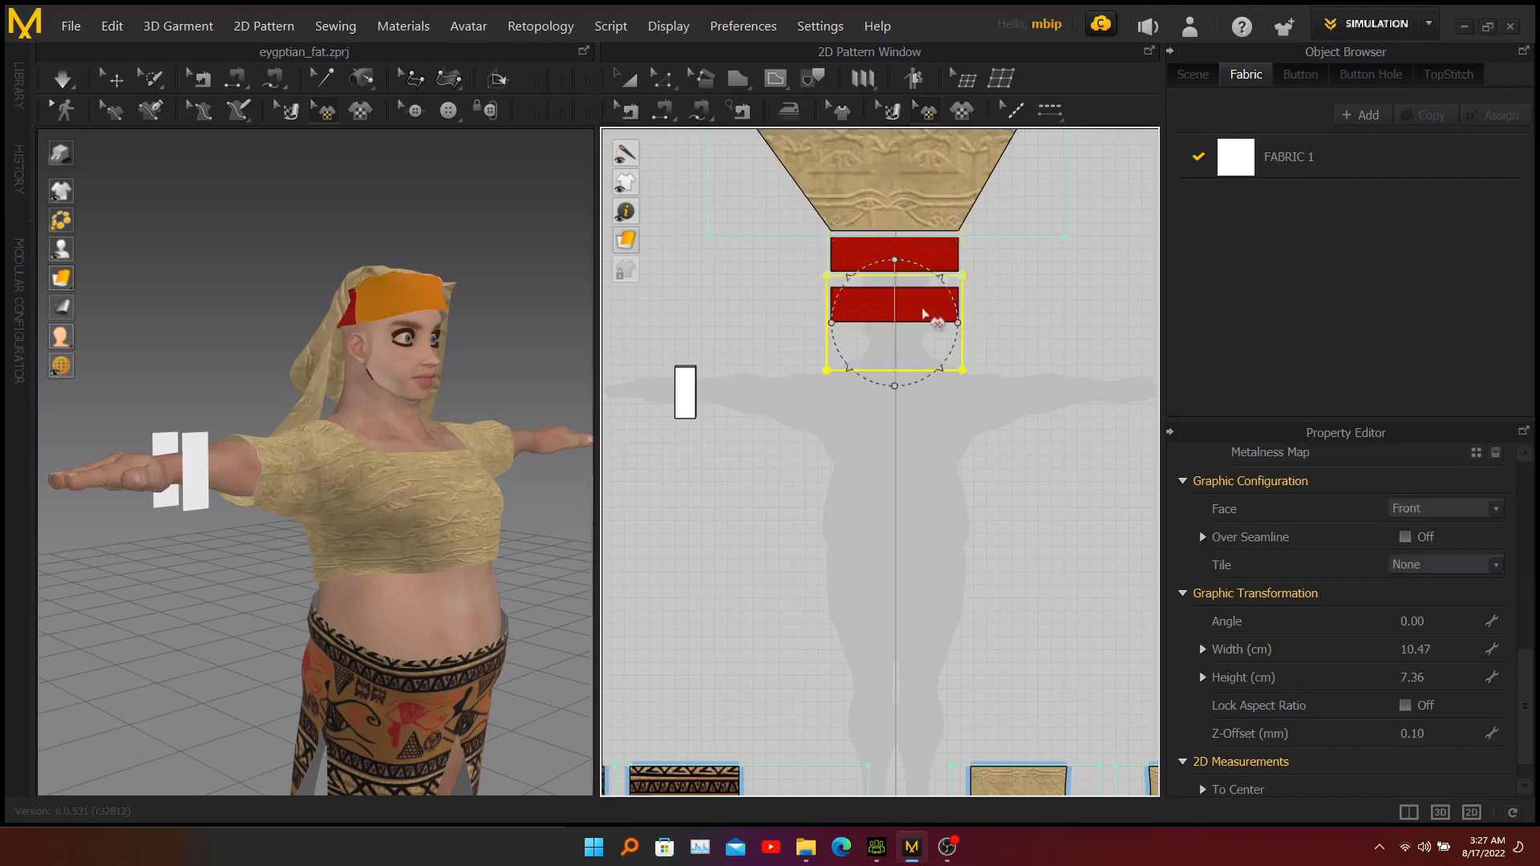
{"action": "left_click", "coordinate": [465, 299]}
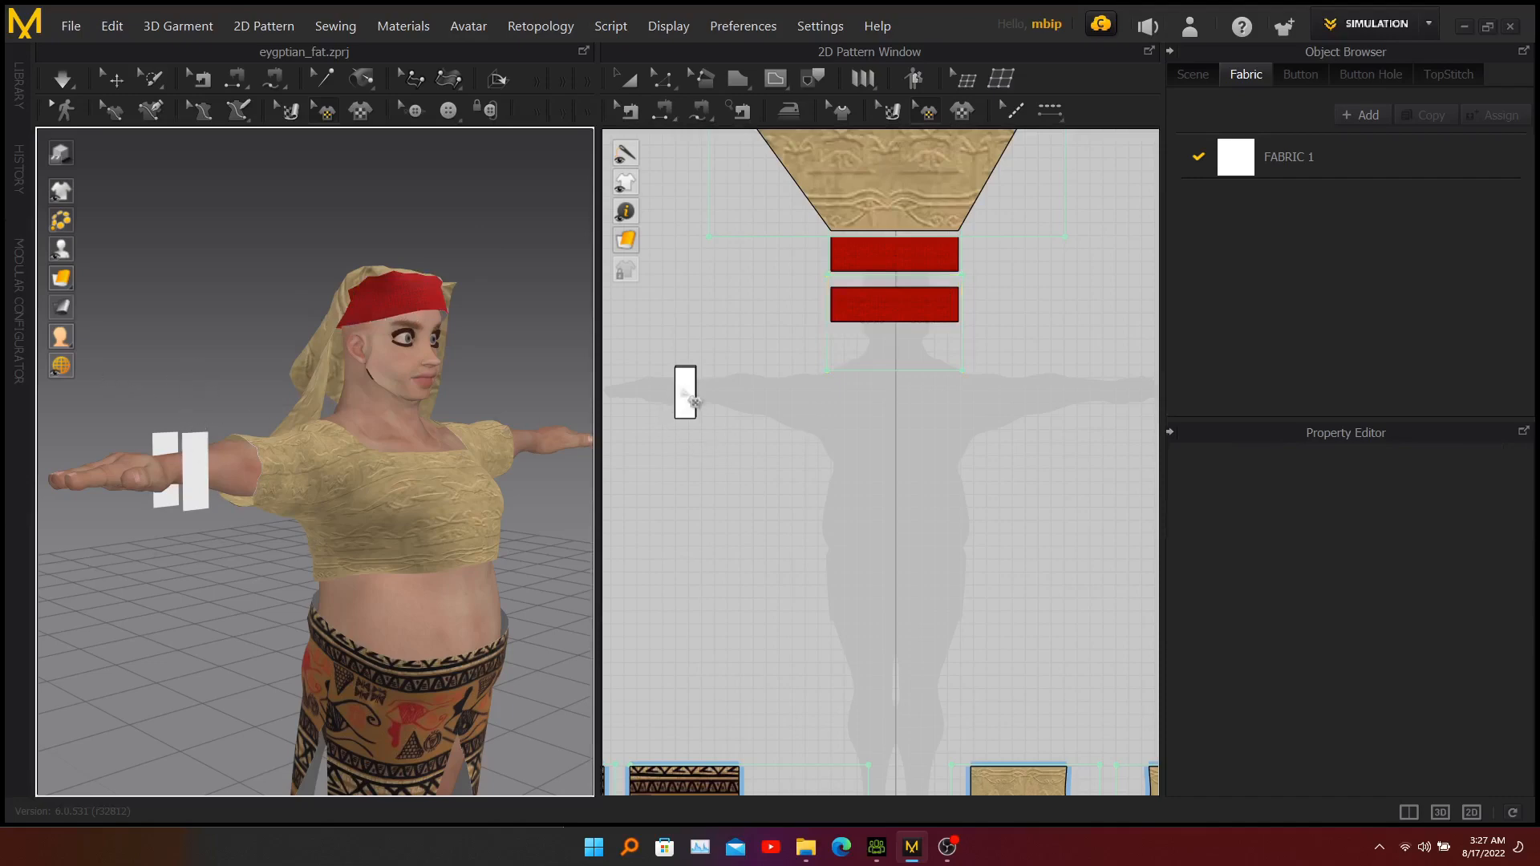
{"action": "left_click", "coordinate": [674, 455]}
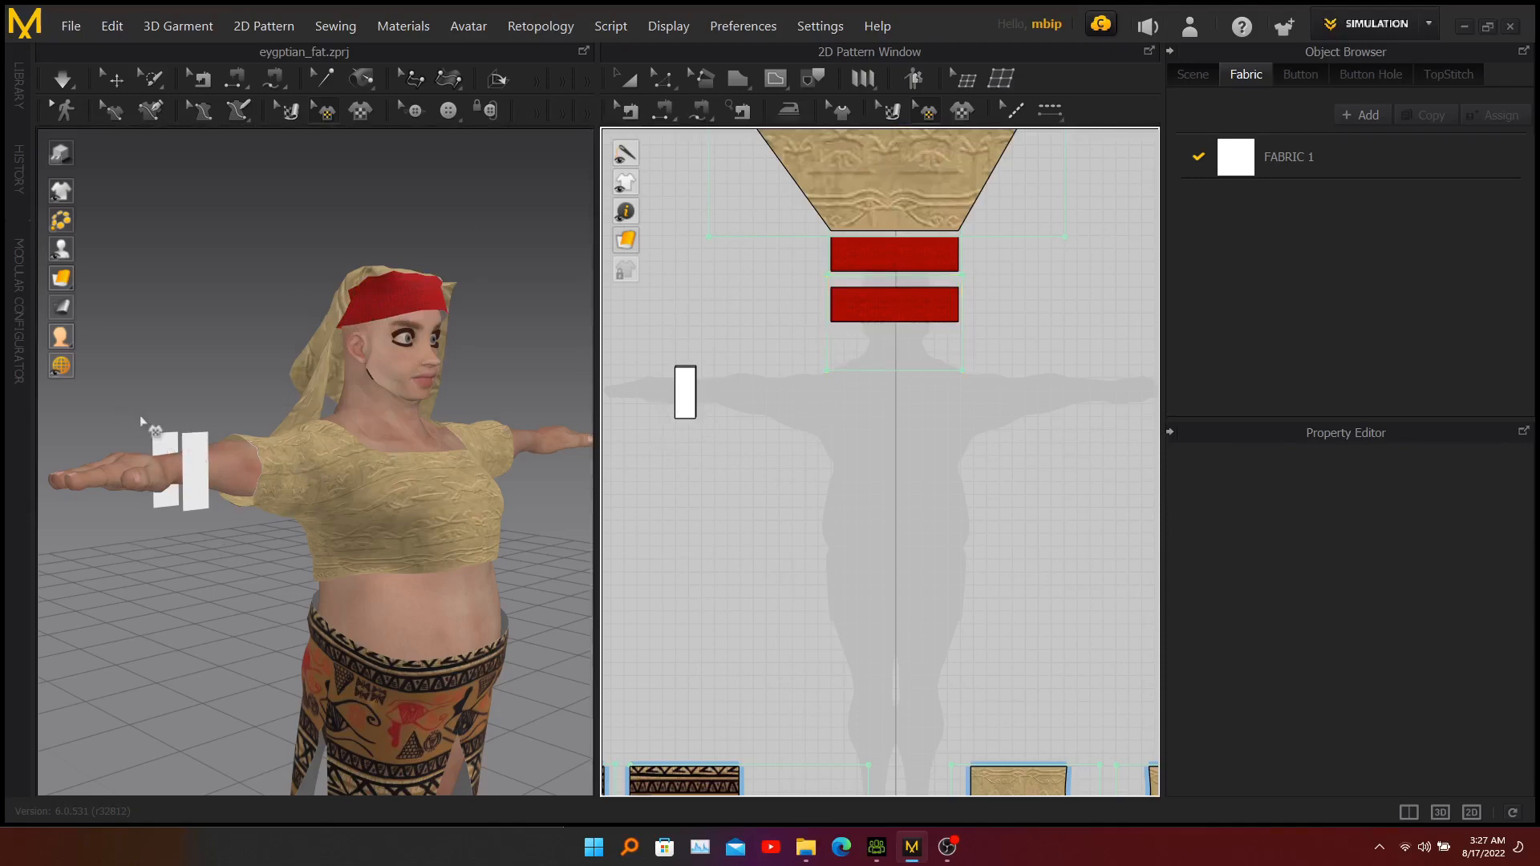
Sew the top edges of the two right wrist rectangles together with Segment Sewing in 3D.
{"action": "right_click_drag", "start_coordinate": [112, 414], "coordinate": [143, 414]}
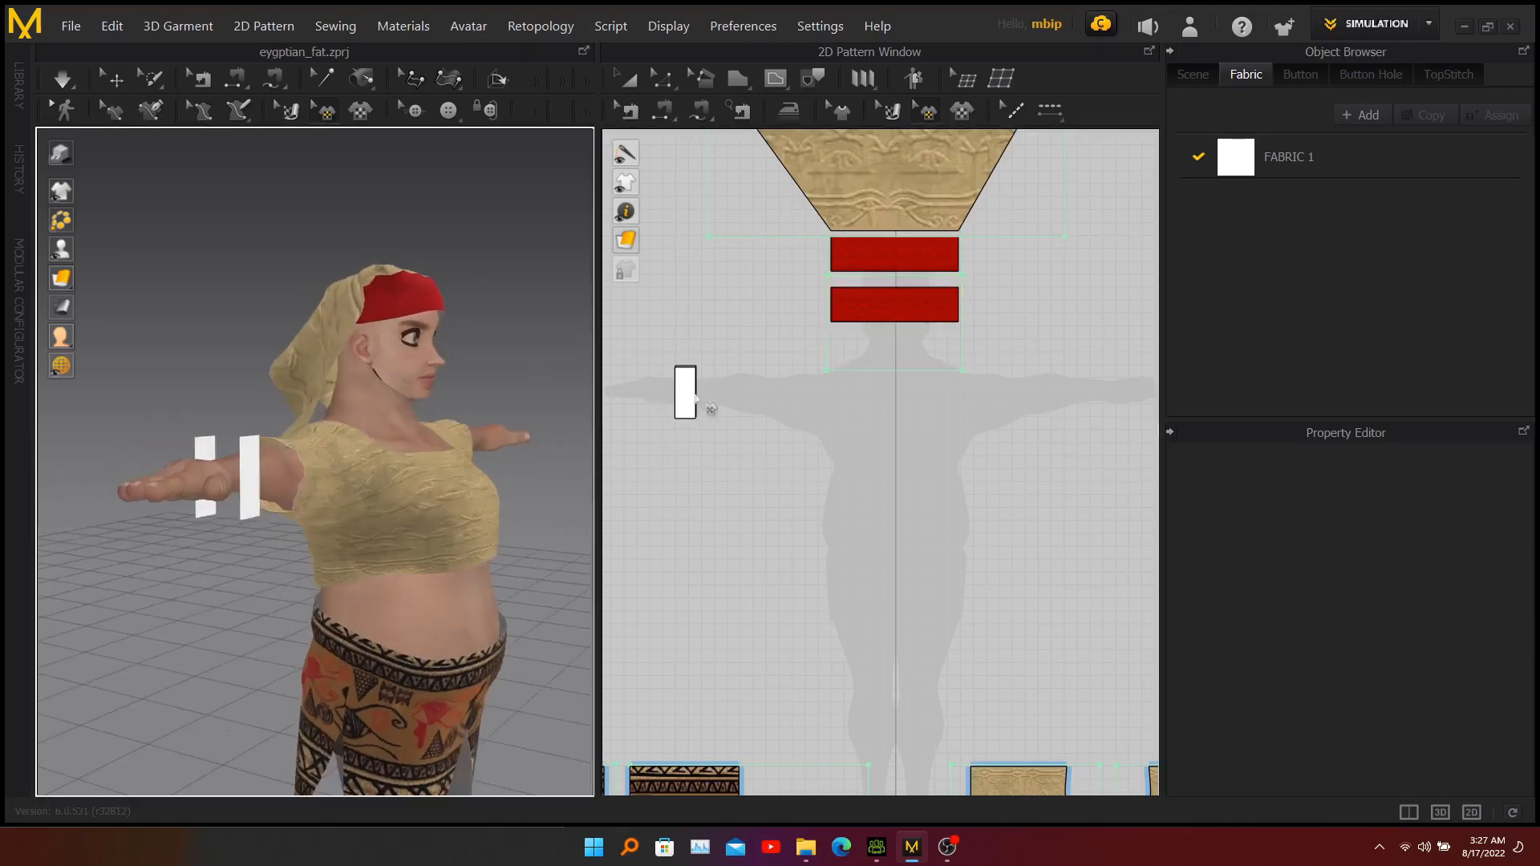
{"action": "left_click", "coordinate": [664, 110]}
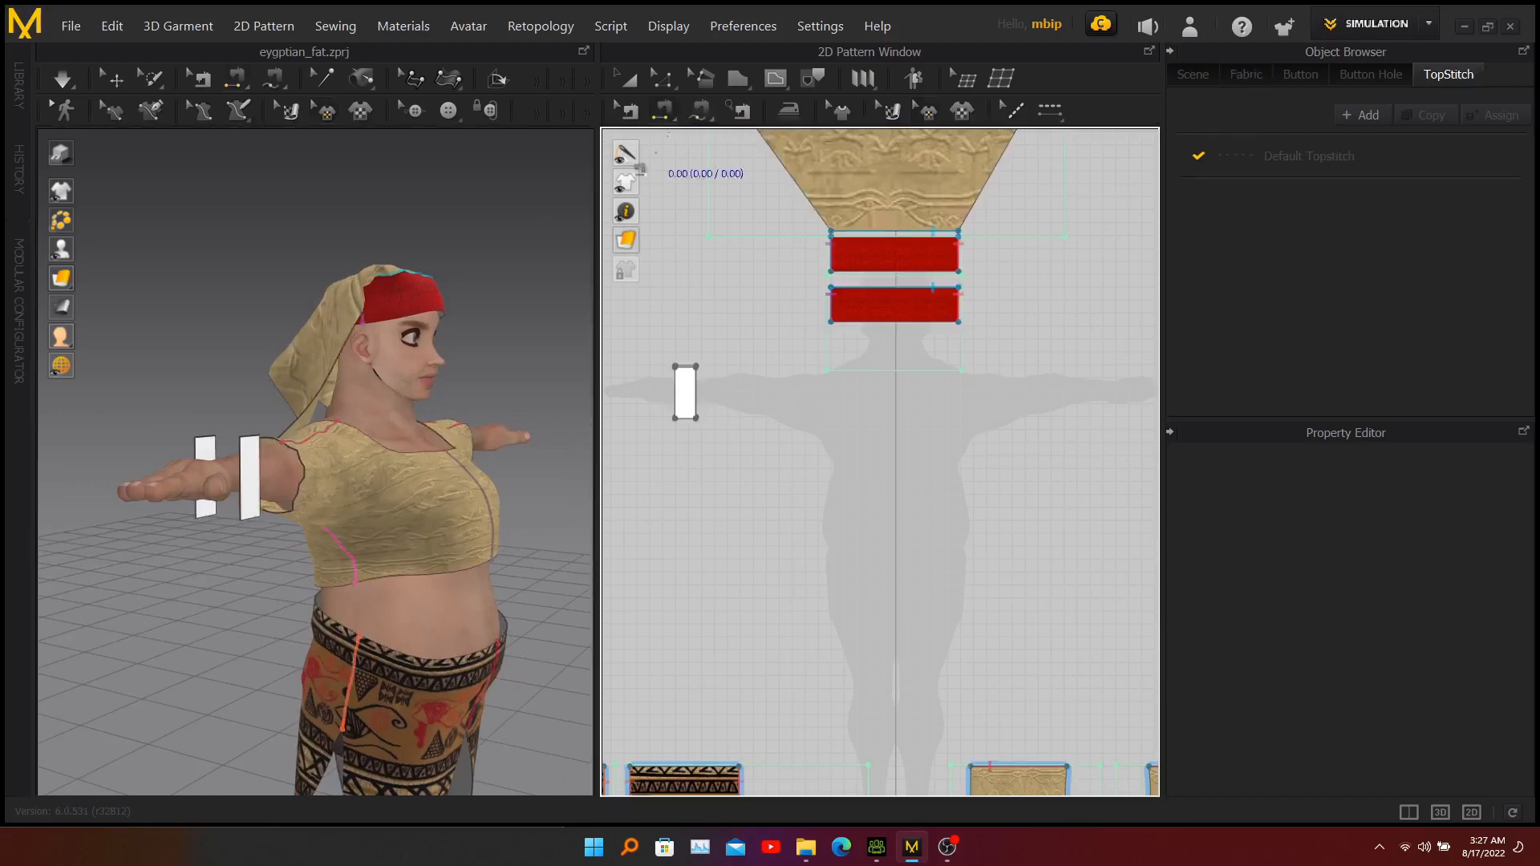
{"action": "right_click_drag", "start_coordinate": [221, 401], "coordinate": [240, 430]}
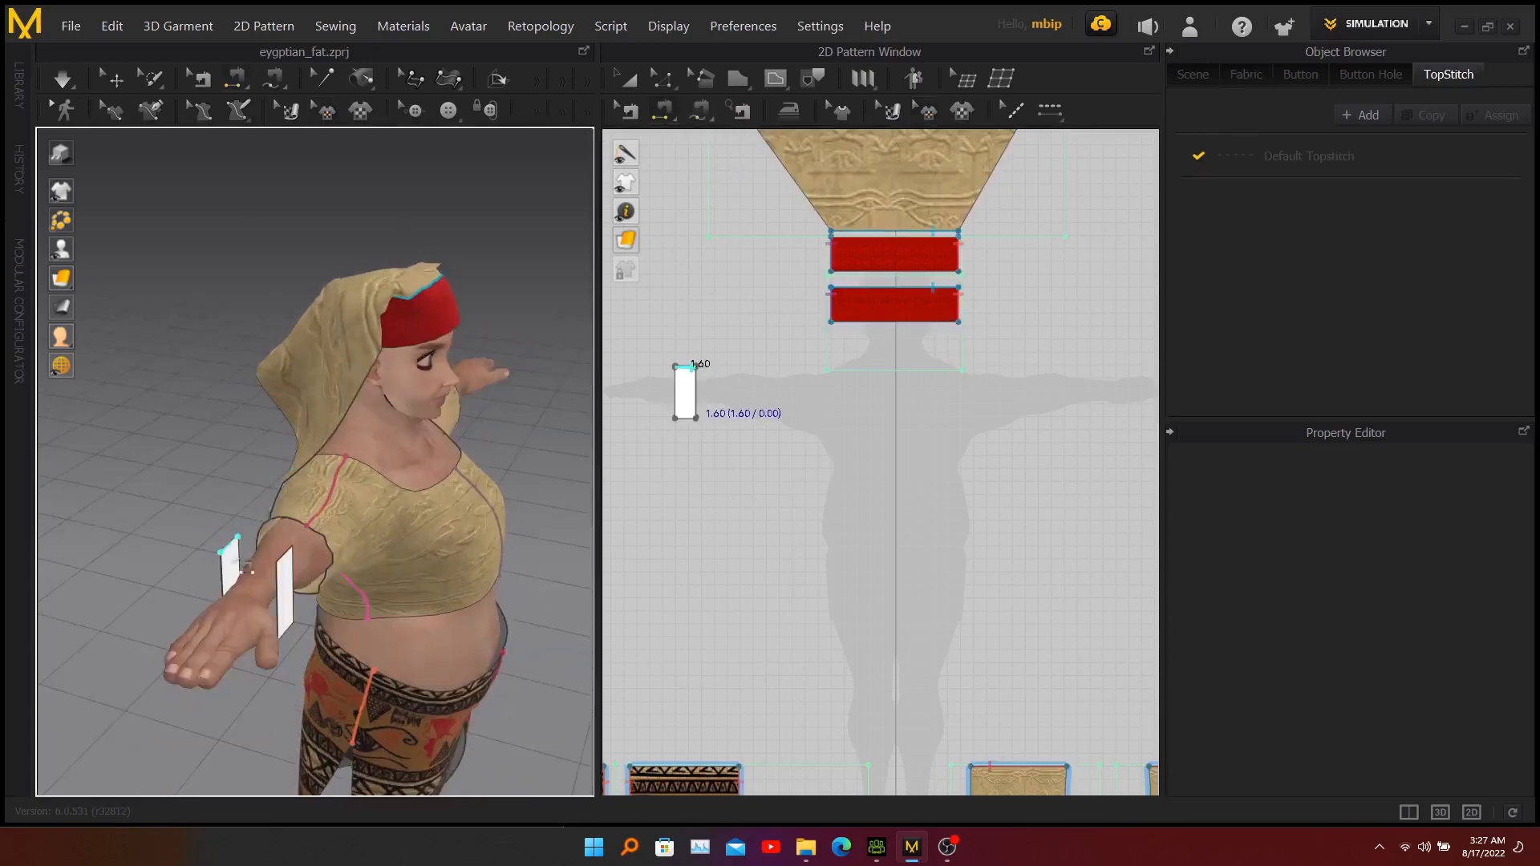
{"action": "left_click", "coordinate": [286, 556]}
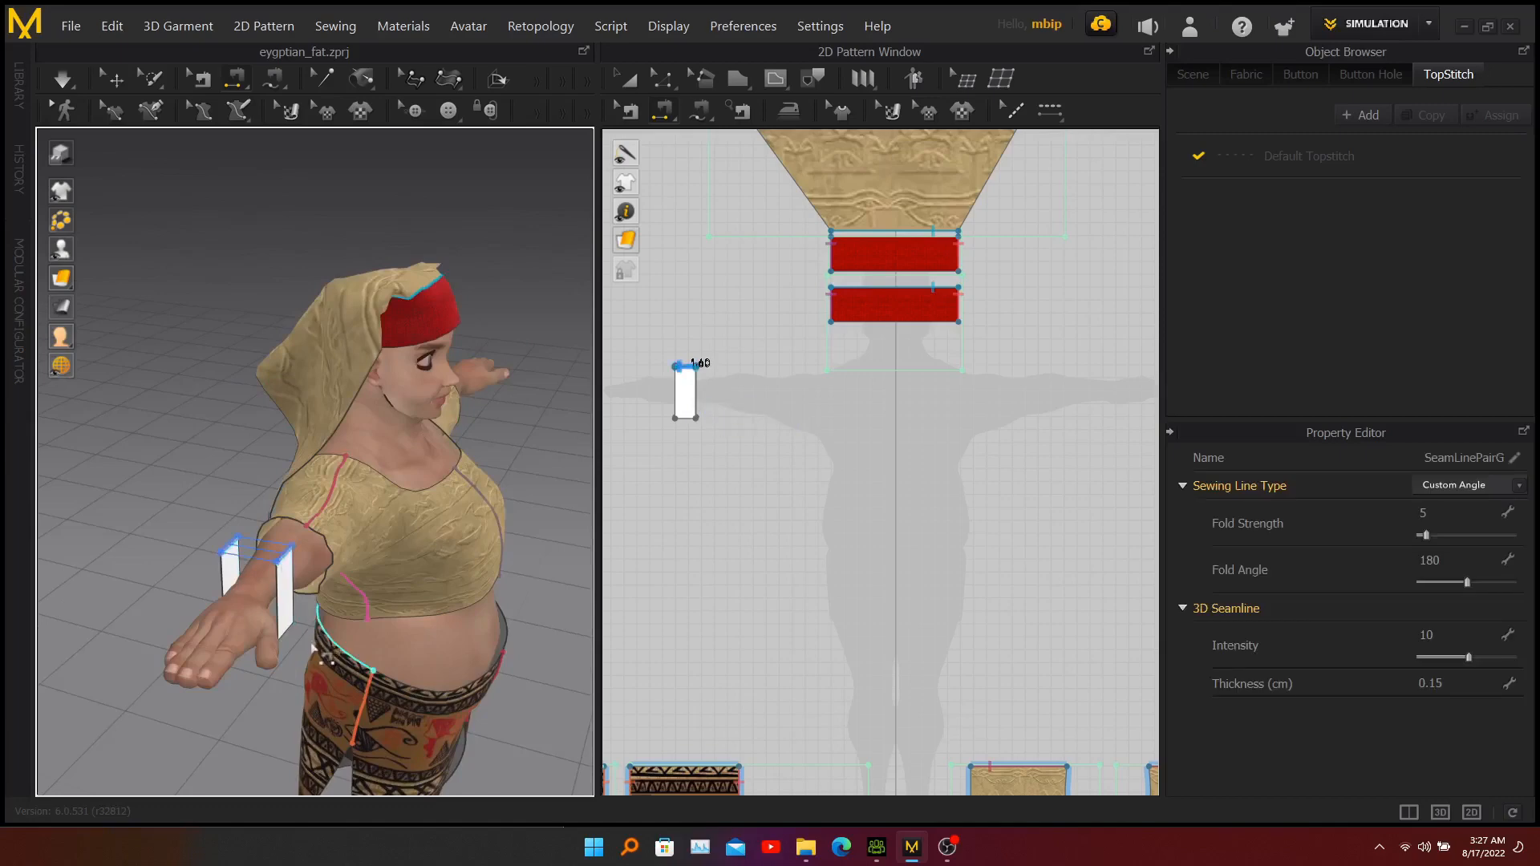
Sew the bottom edges of the two right wrist rectangles together in 3D.
{"action": "right_click_drag", "start_coordinate": [330, 623], "coordinate": [338, 508]}
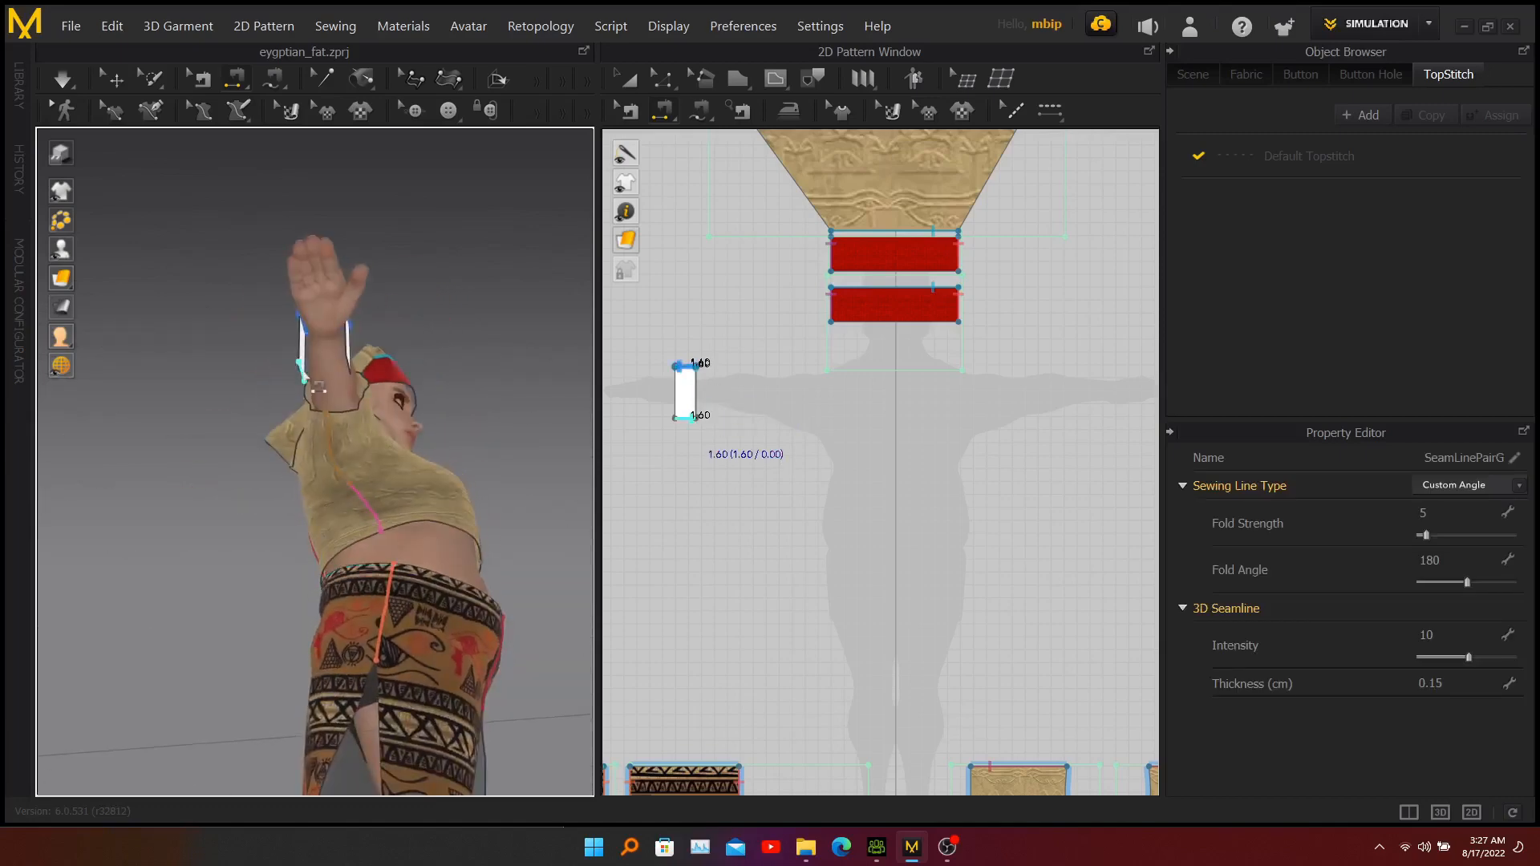
{"action": "left_click", "coordinate": [303, 376]}
{"action": "left_click", "coordinate": [349, 344]}
{"action": "left_click", "coordinate": [304, 380]}
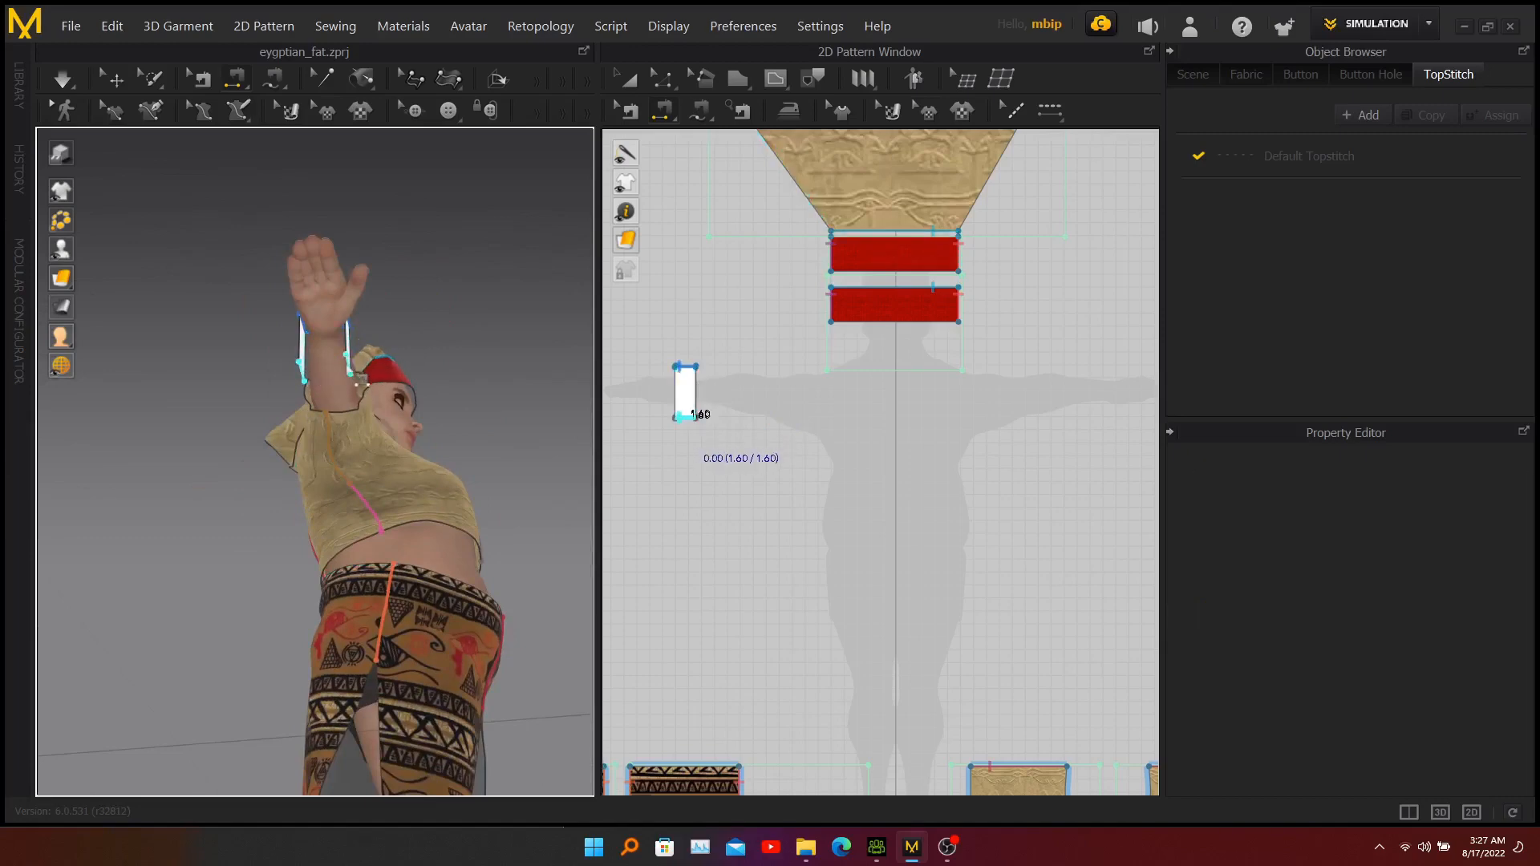
{"action": "left_click", "coordinate": [362, 384]}
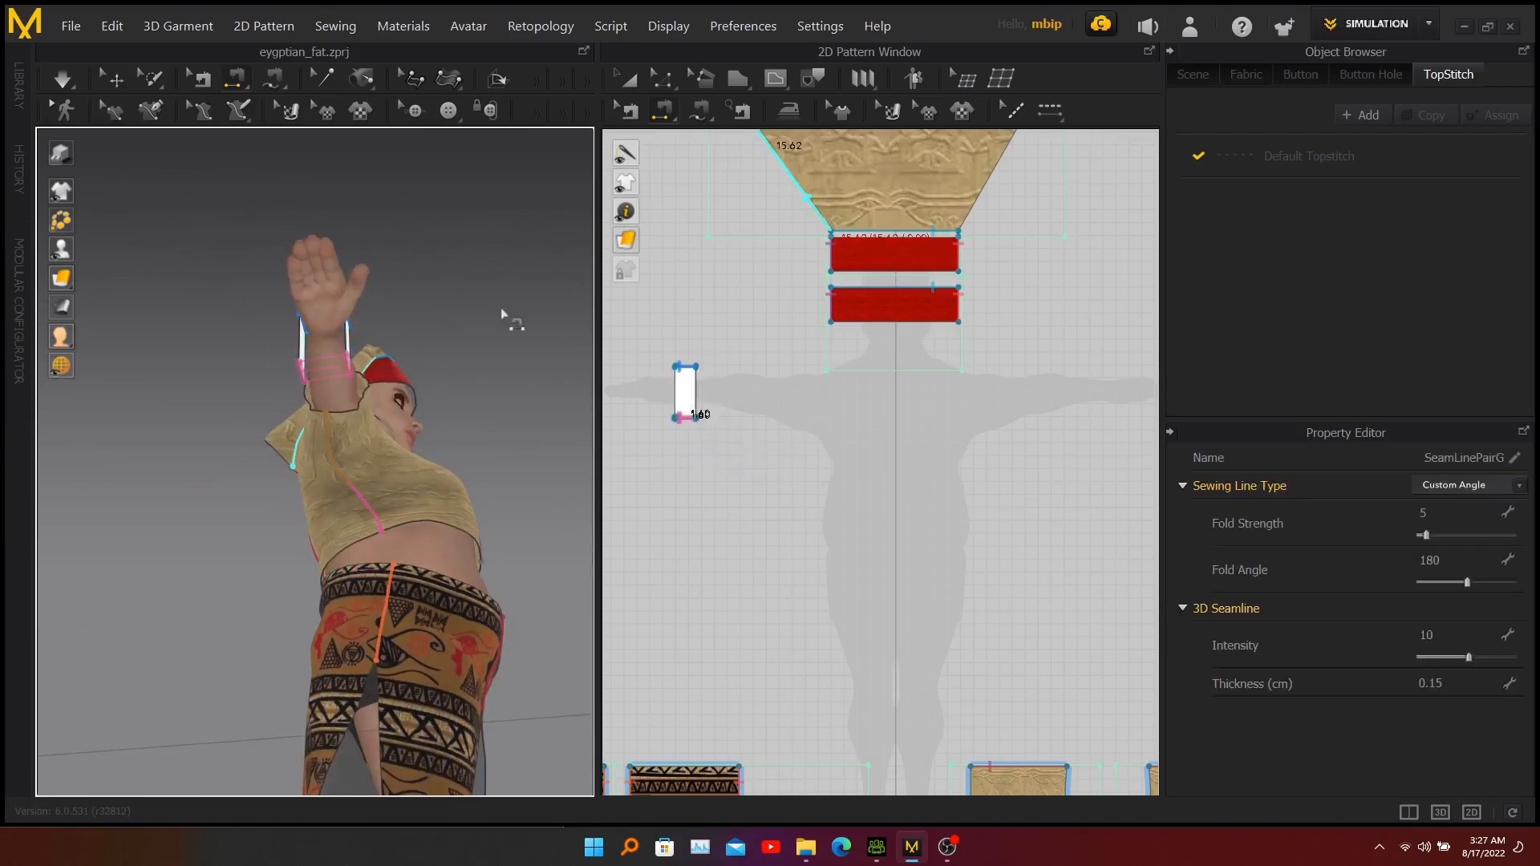
{"action": "right_click_drag", "start_coordinate": [509, 319], "coordinate": [370, 406]}
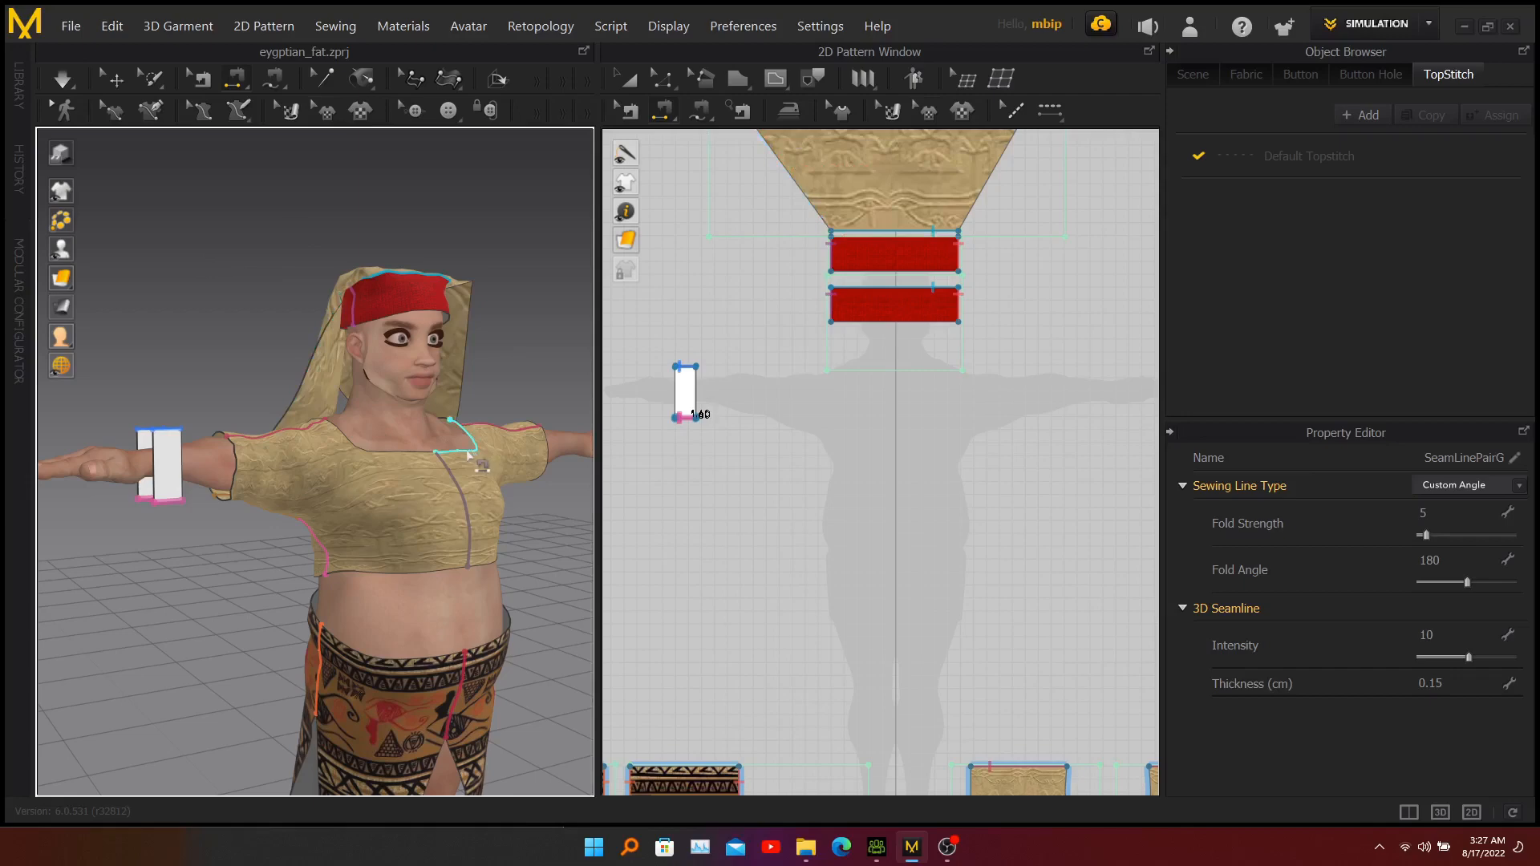
{"action": "left_click", "coordinate": [460, 396]}
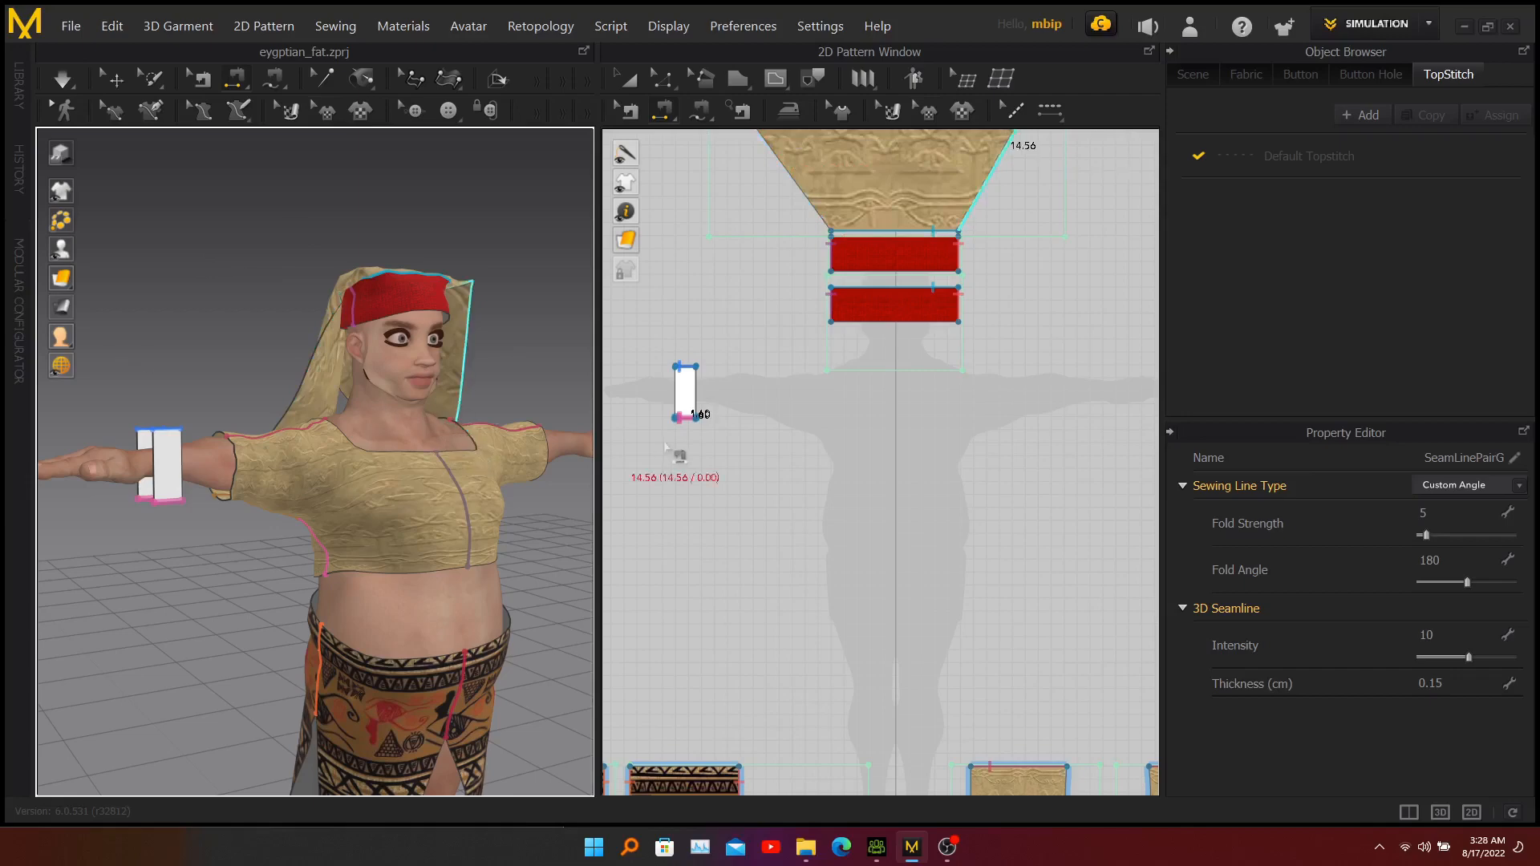
Separate the overlapping wrist rectangles in the 2D pattern layout by moving one directly below the other.
{"action": "left_click", "coordinate": [619, 77]}
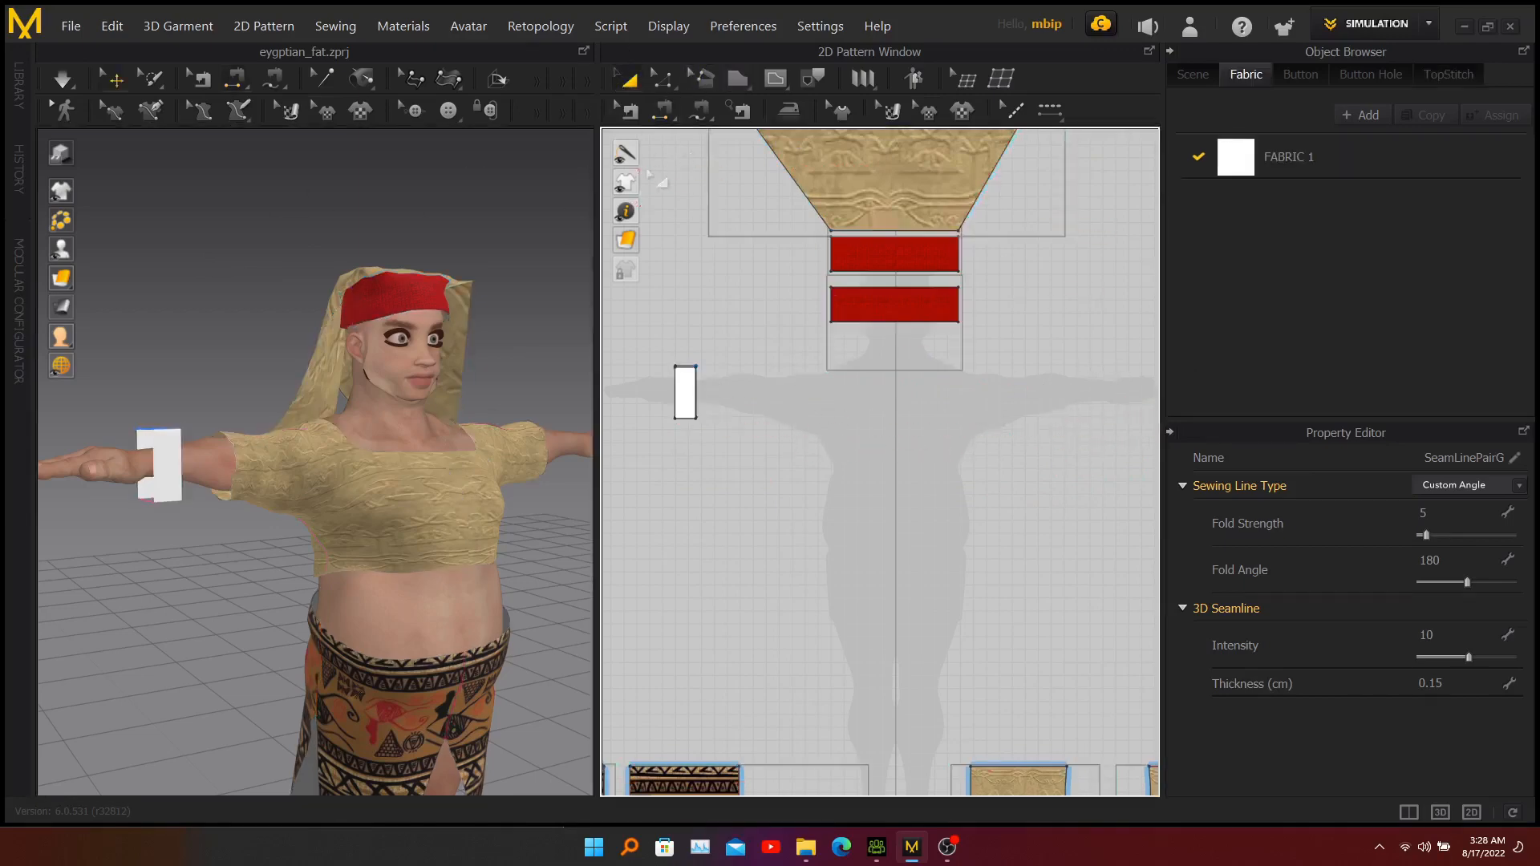
{"action": "left_click", "coordinate": [688, 391]}
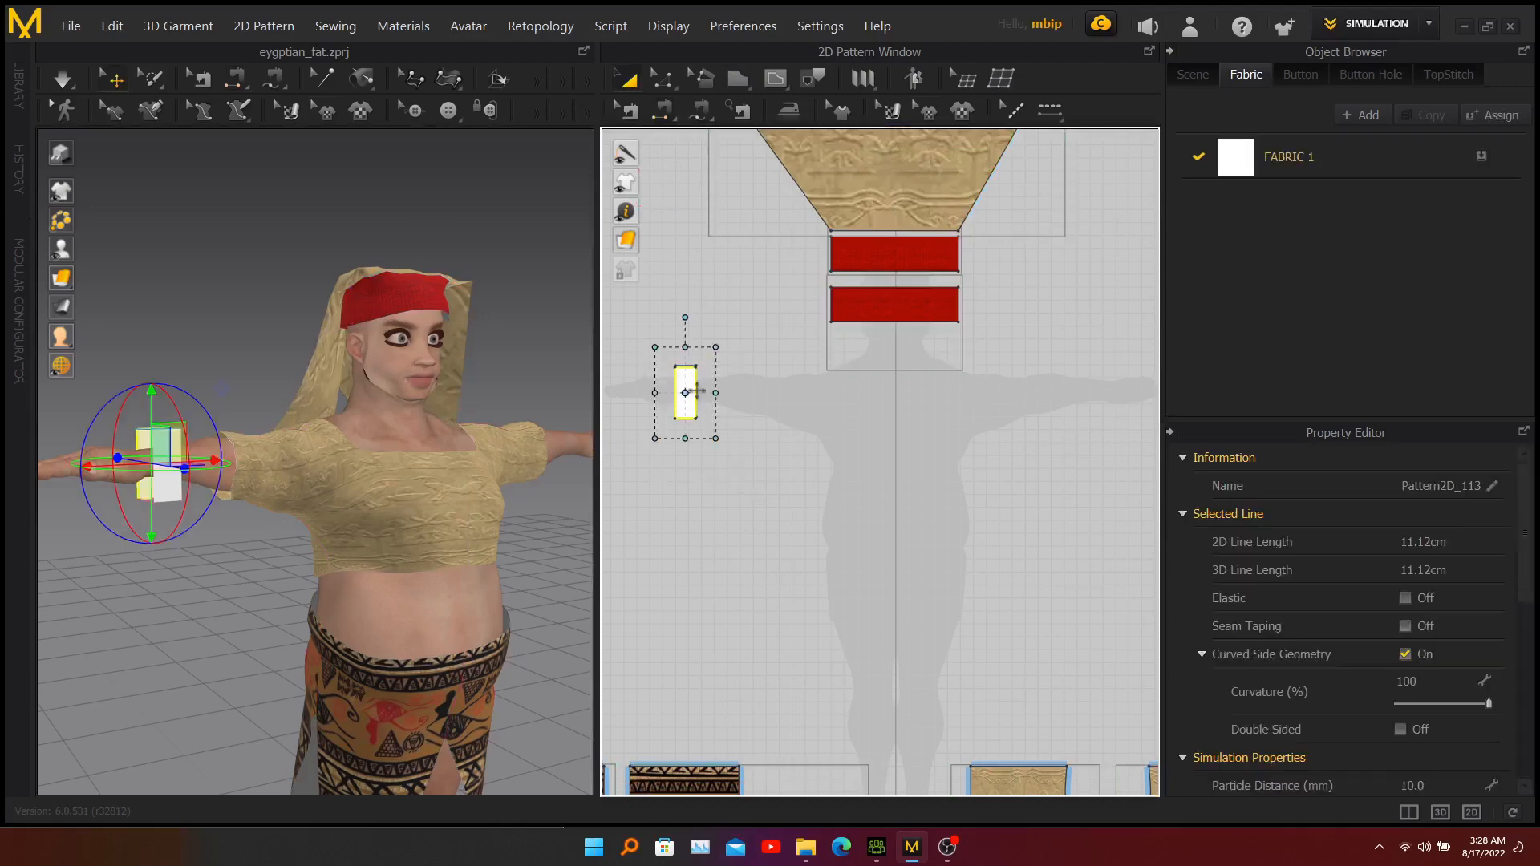
{"action": "left_click_drag", "start_coordinate": [688, 389], "coordinate": [691, 437]}
{"action": "left_click", "coordinate": [693, 438]}
{"action": "left_click", "coordinate": [683, 330]}
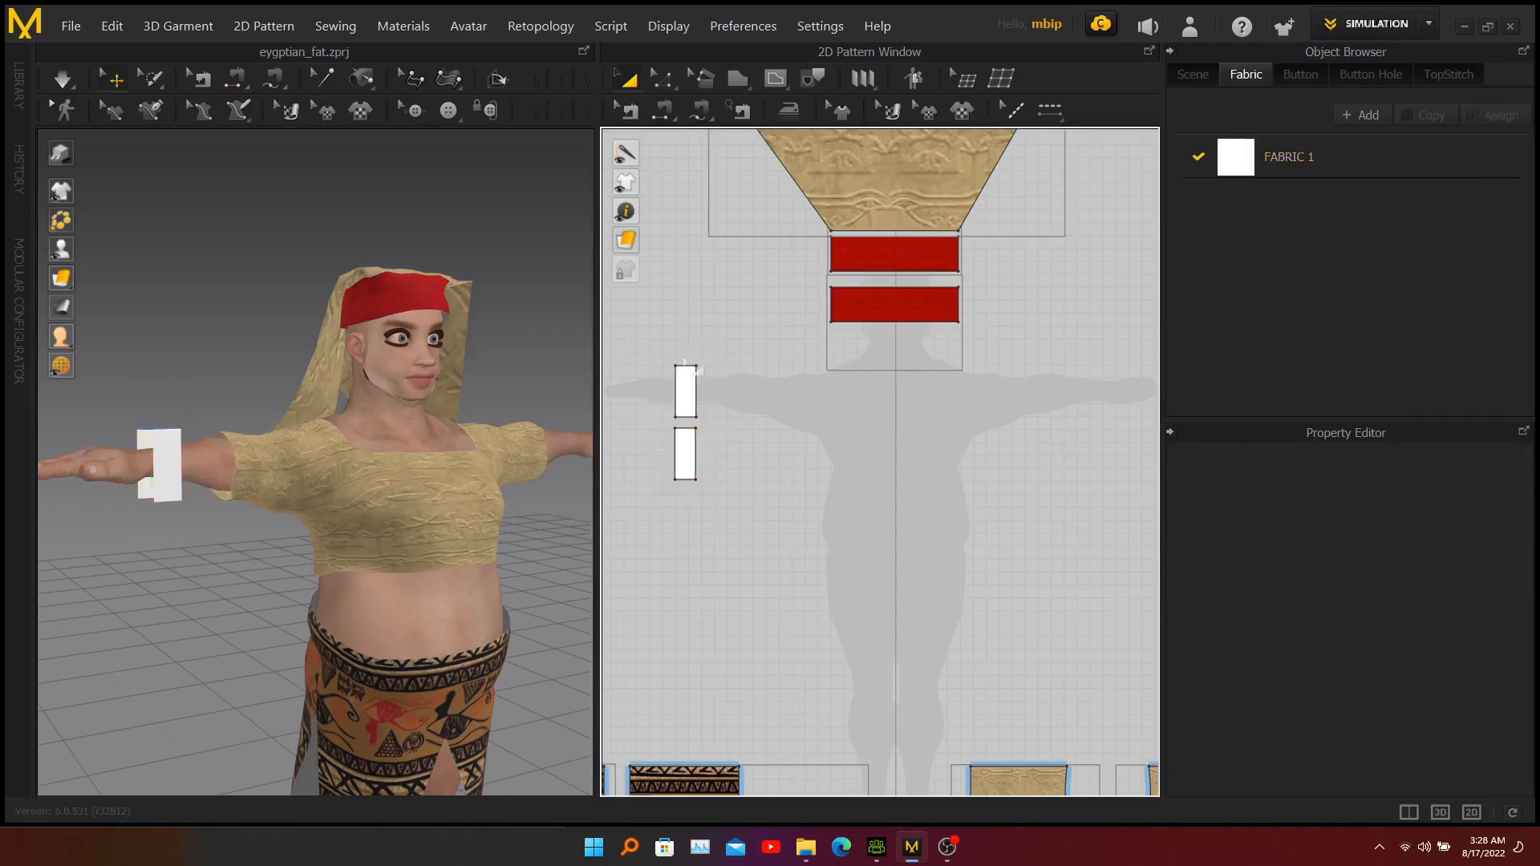
Copy both wrist rectangles and paste the pair over the silhouette's left wrist in the 2D pattern layout.
{"action": "left_click_drag", "start_coordinate": [726, 499], "coordinate": [734, 509]}
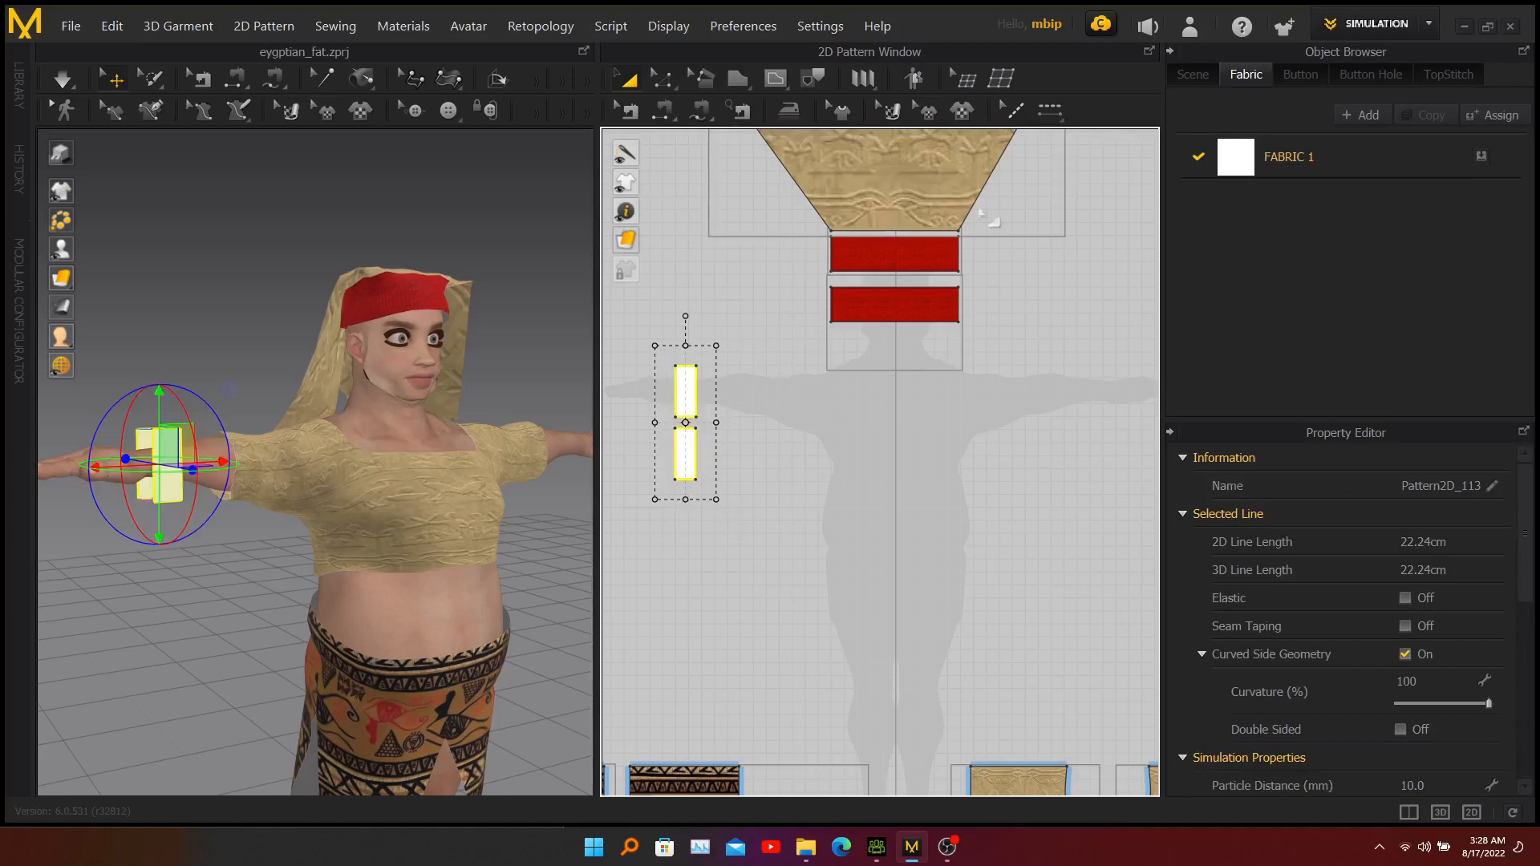
{"action": "left_click", "coordinate": [105, 28]}
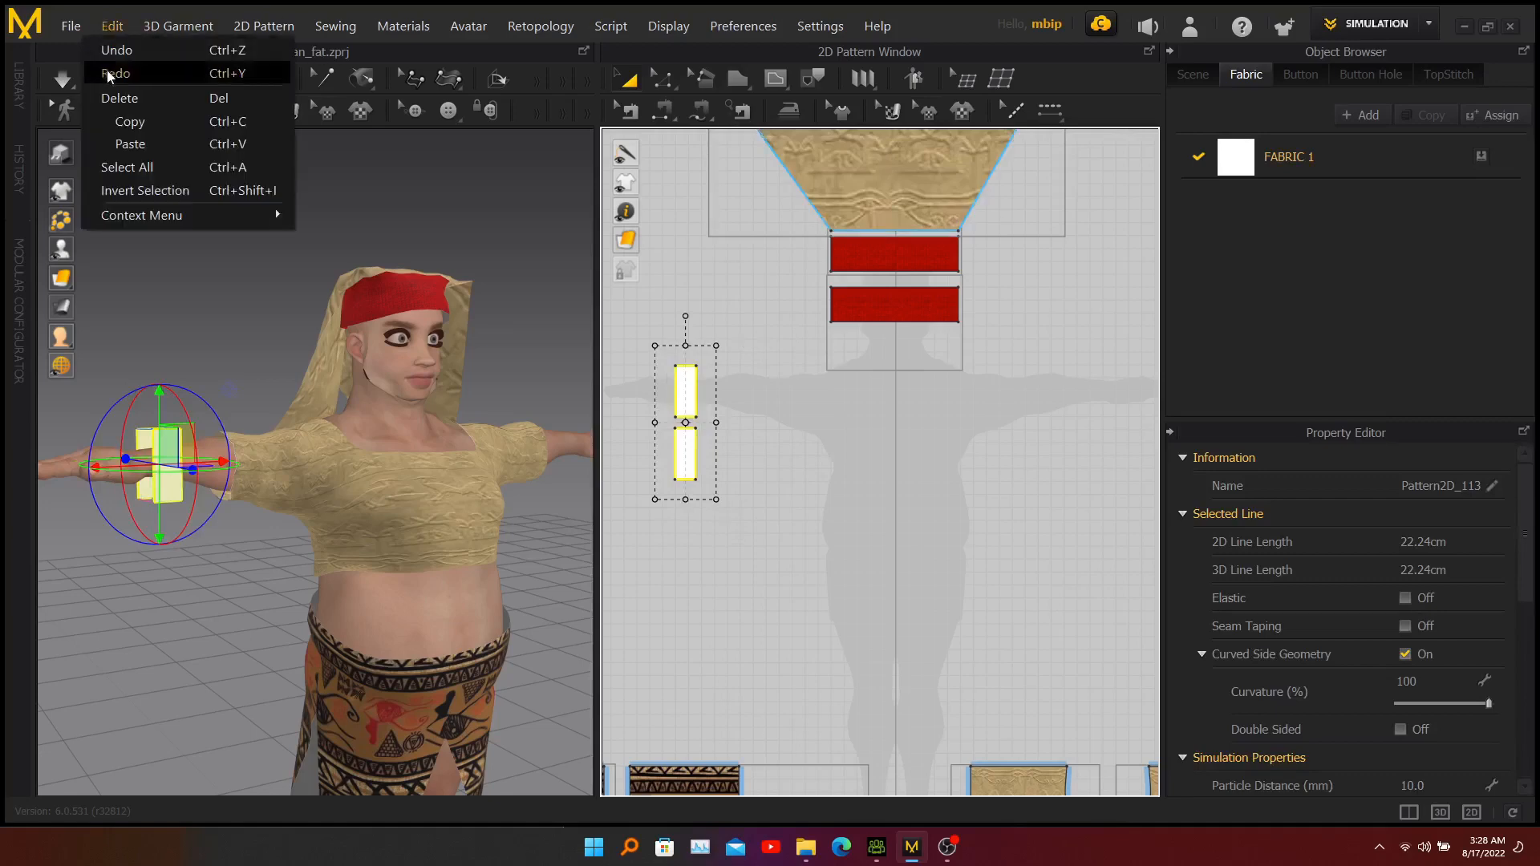
{"action": "left_click", "coordinate": [114, 121]}
{"action": "left_click", "coordinate": [117, 27]}
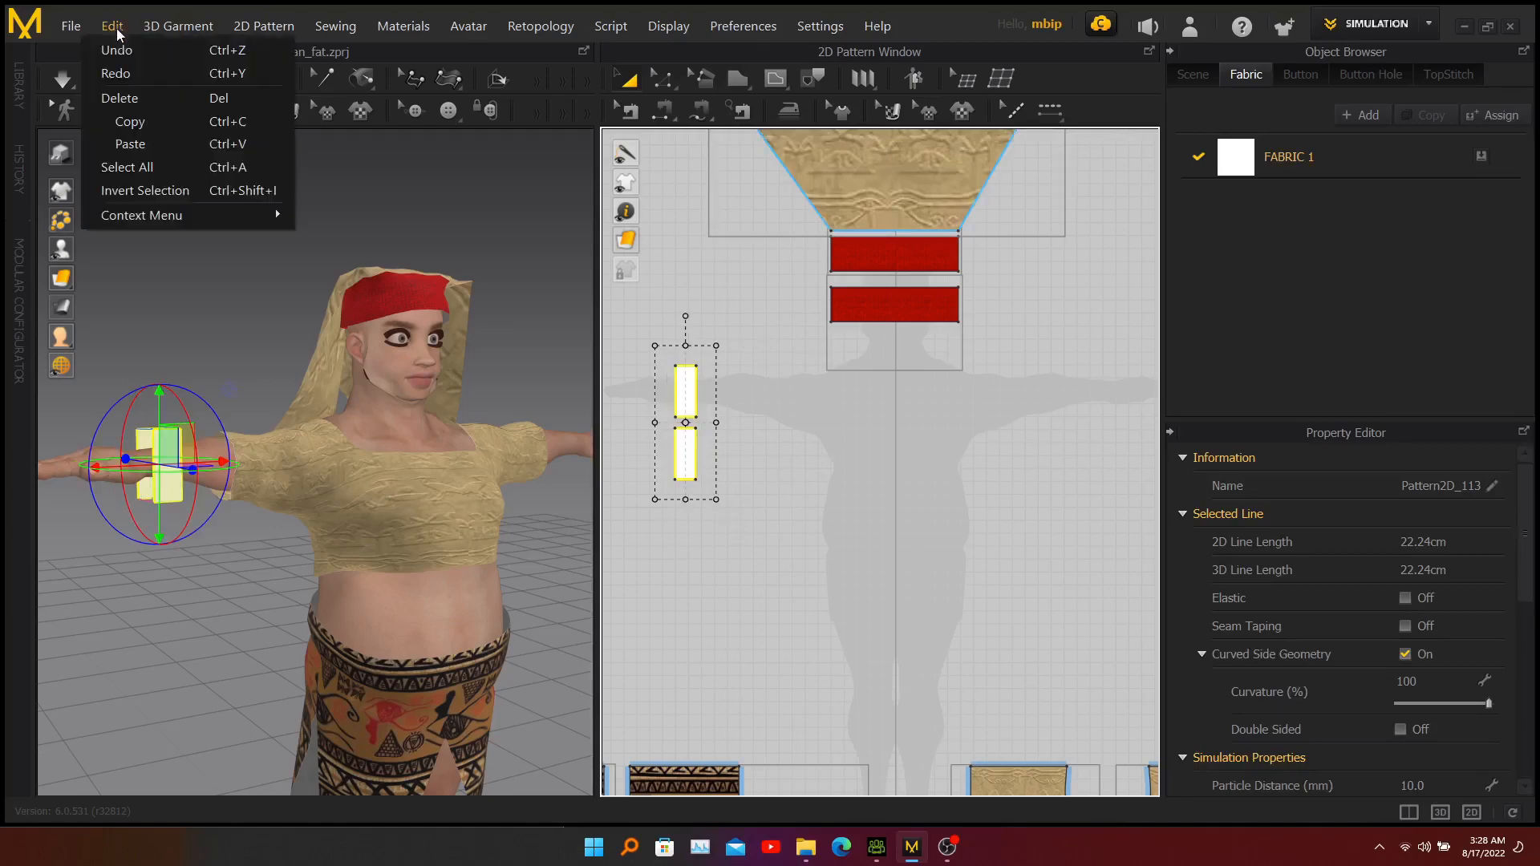
{"action": "left_click", "coordinate": [130, 144]}
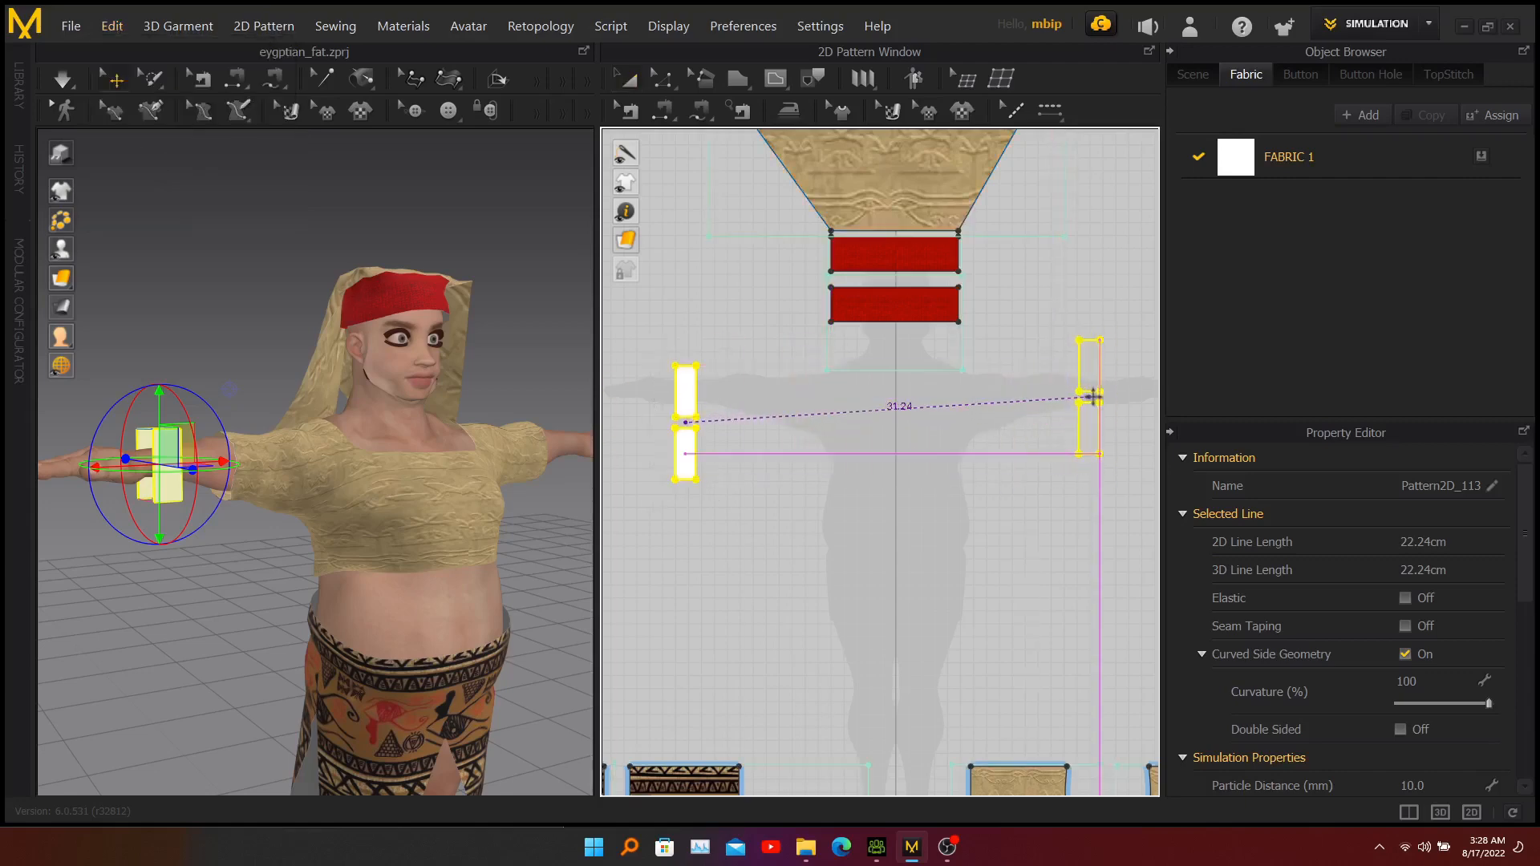
{"action": "left_click", "coordinate": [1092, 396]}
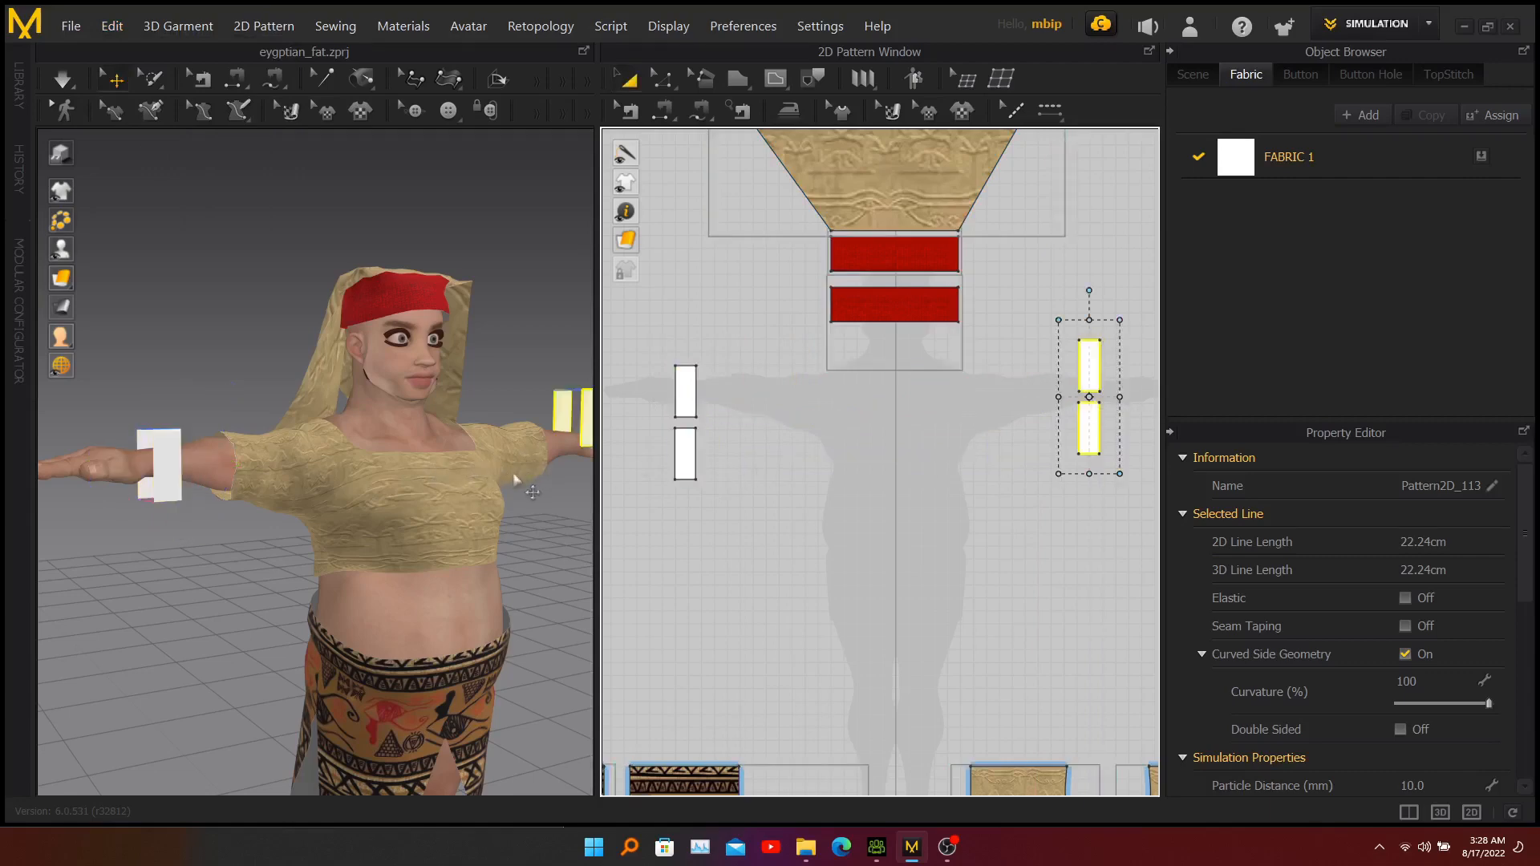
Lower the pasted pair of rectangles in 3D so they flank the character's left wrist.
{"action": "right_click_drag", "start_coordinate": [541, 506], "coordinate": [475, 425]}
{"action": "scroll", "coordinate": [453, 418], "scroll_direction": "down", "scroll_amount": 5}
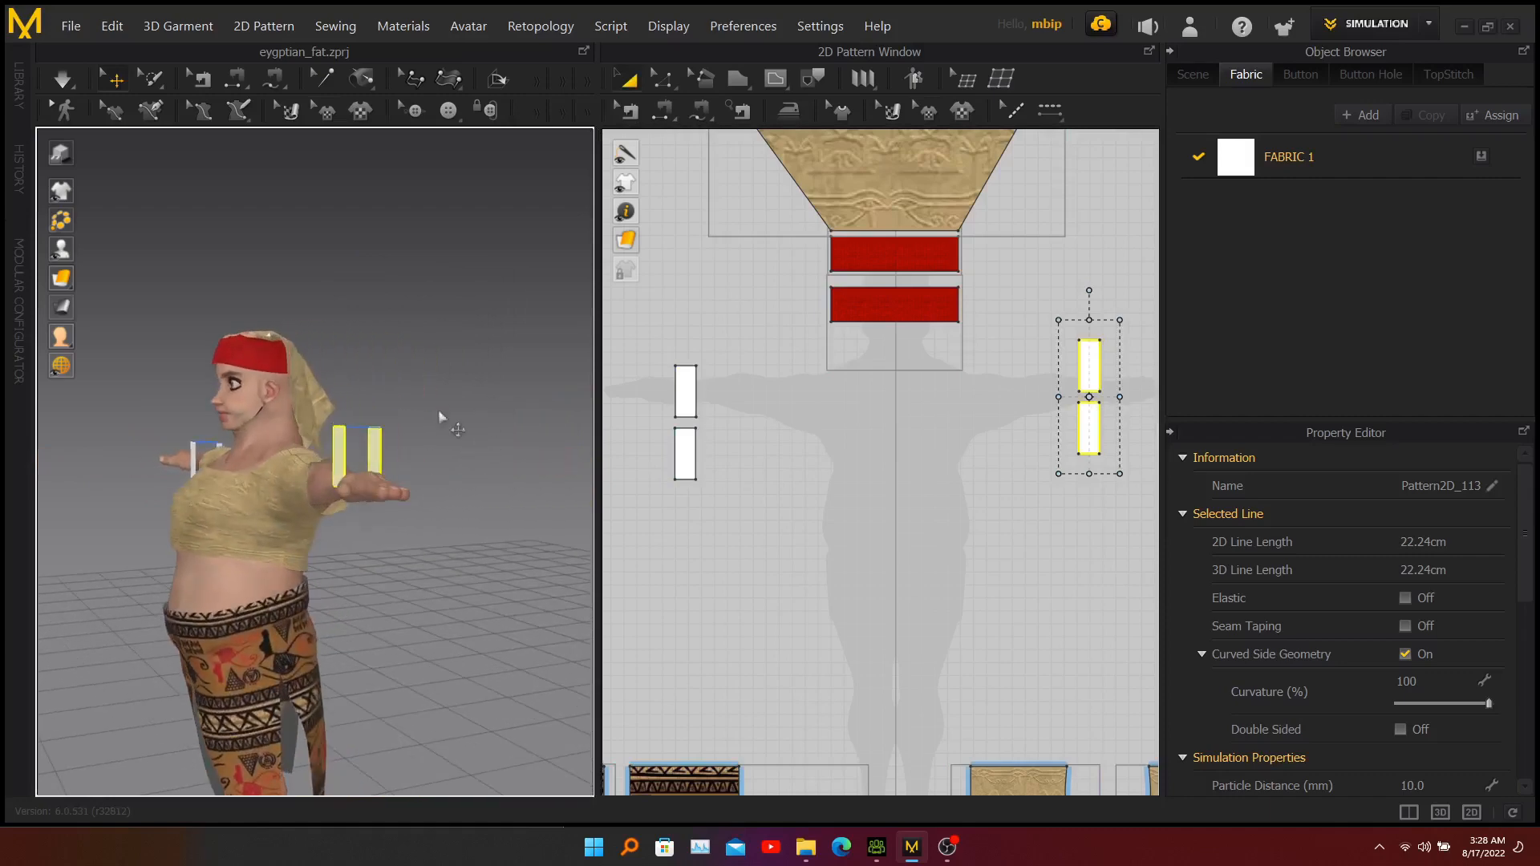
{"action": "left_click", "coordinate": [340, 454]}
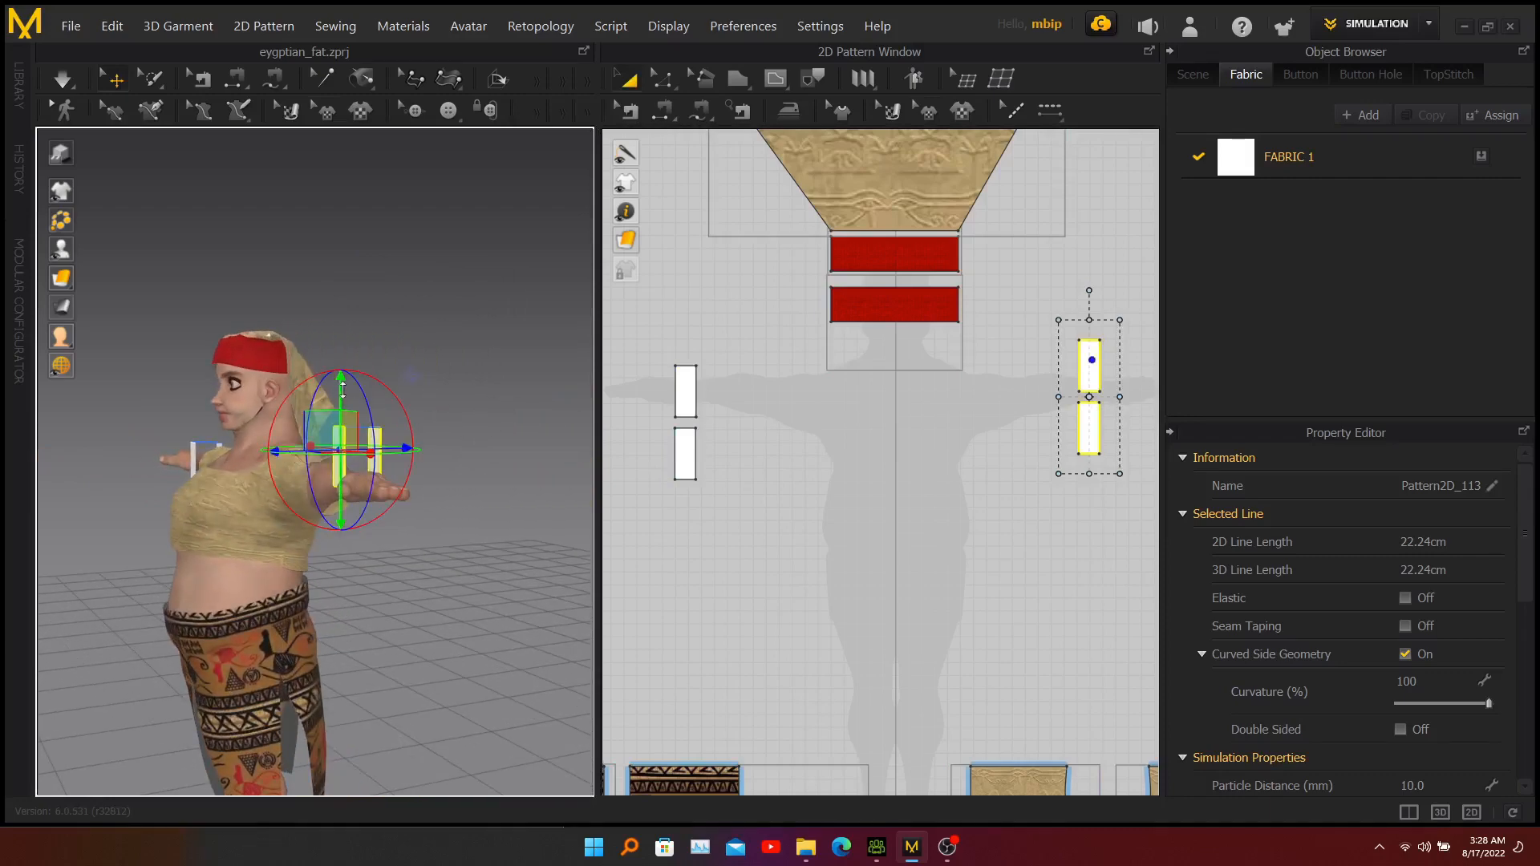
{"action": "left_click_drag", "start_coordinate": [342, 388], "coordinate": [342, 418]}
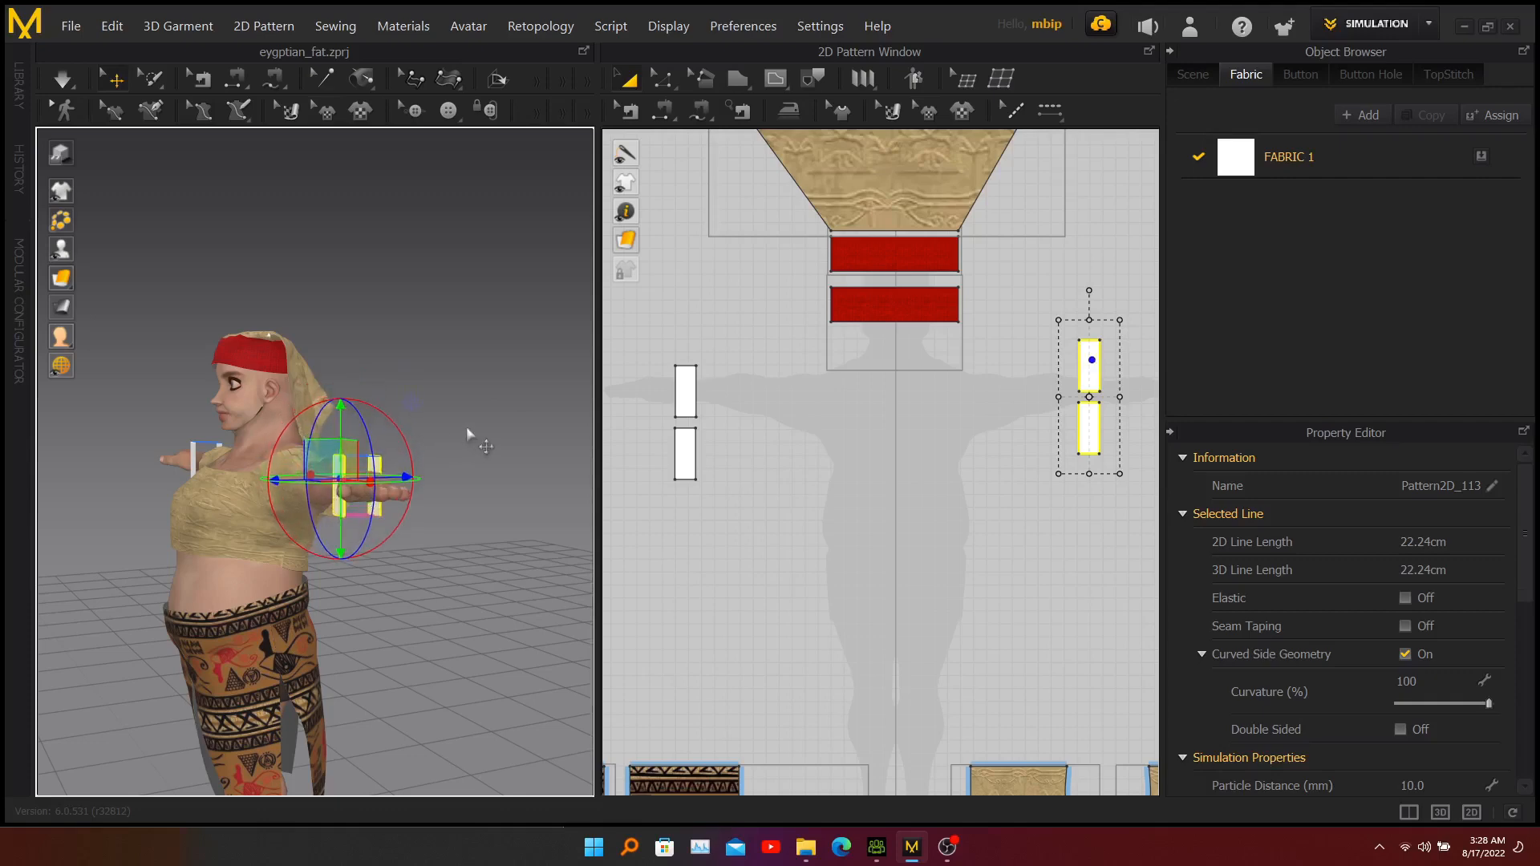
Examine the placement of the rectangles around both wrists from the front and the side.
{"action": "right_click_drag", "start_coordinate": [479, 431], "coordinate": [409, 479]}
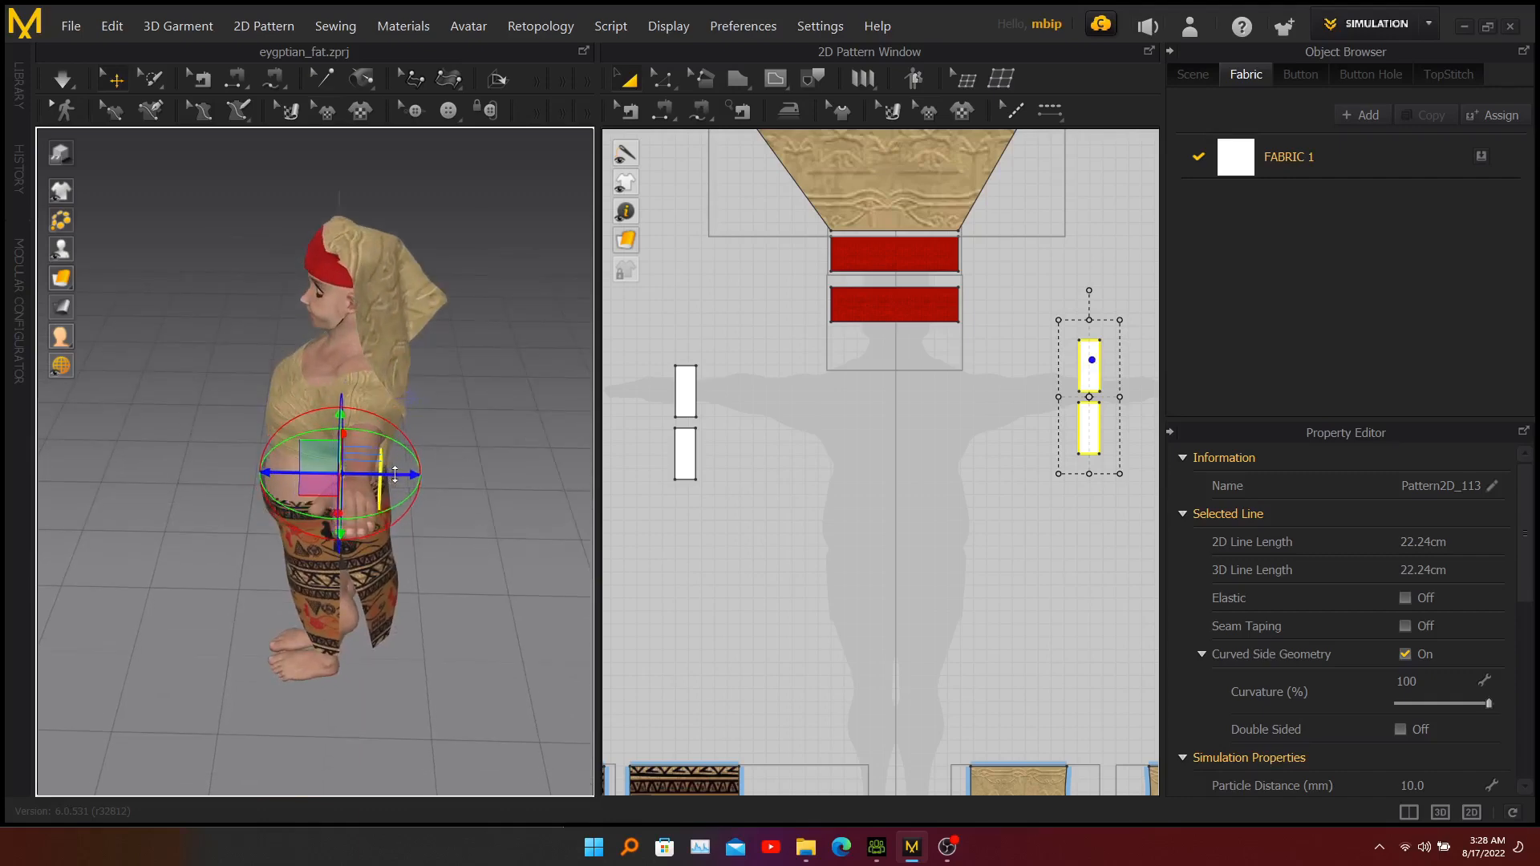
{"action": "right_click_drag", "start_coordinate": [321, 523], "coordinate": [450, 503]}
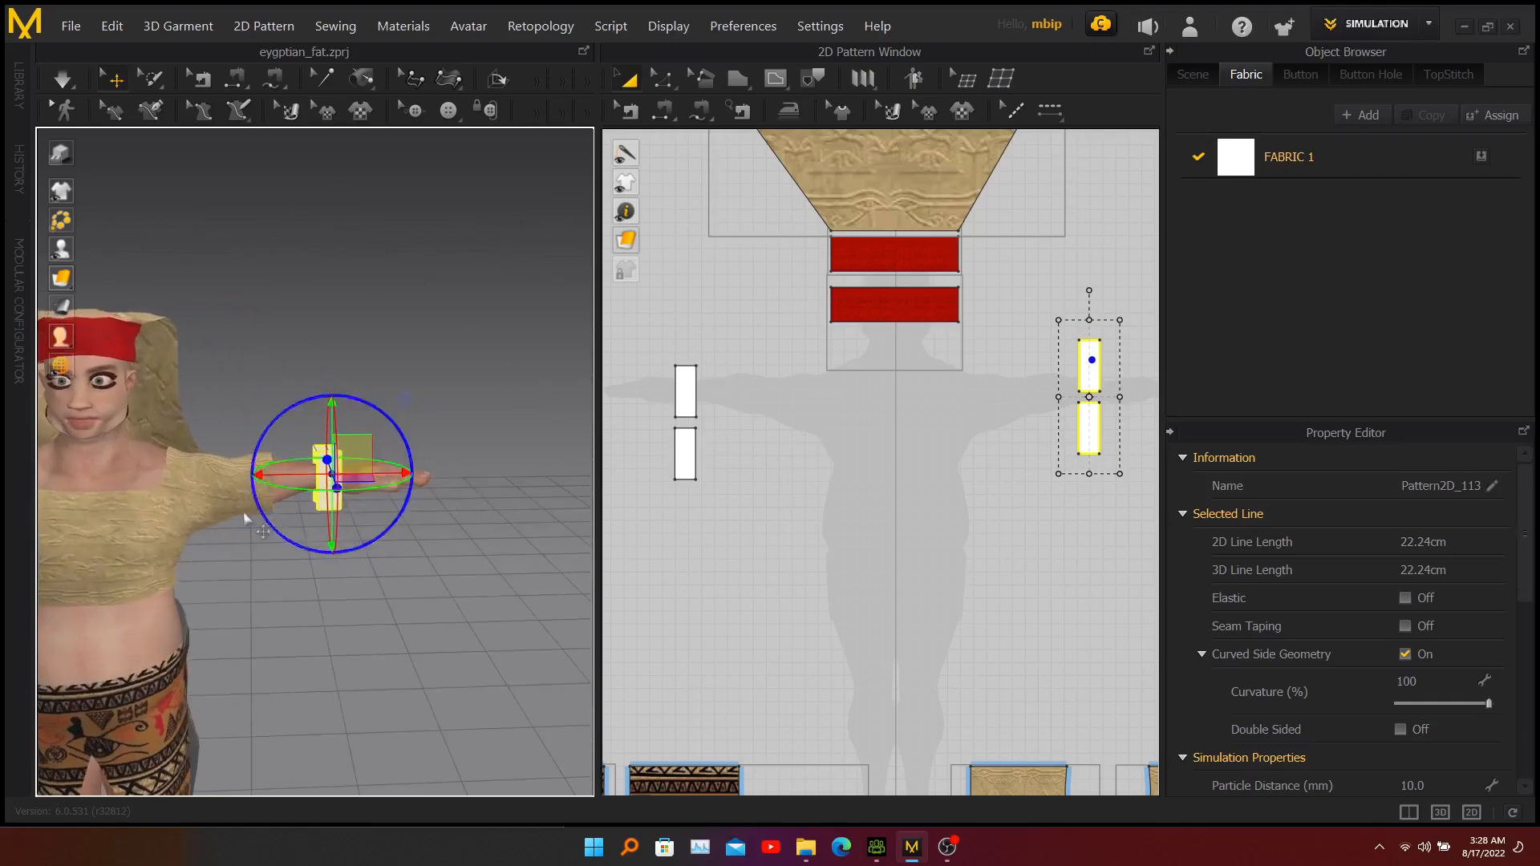
{"action": "scroll", "coordinate": [229, 489], "scroll_direction": "down", "scroll_amount": 2}
{"action": "scroll", "coordinate": [229, 489], "scroll_direction": "down", "scroll_amount": 3}
{"action": "middle_click_drag", "start_coordinate": [197, 532], "coordinate": [278, 520]}
{"action": "left_click", "coordinate": [343, 252]}
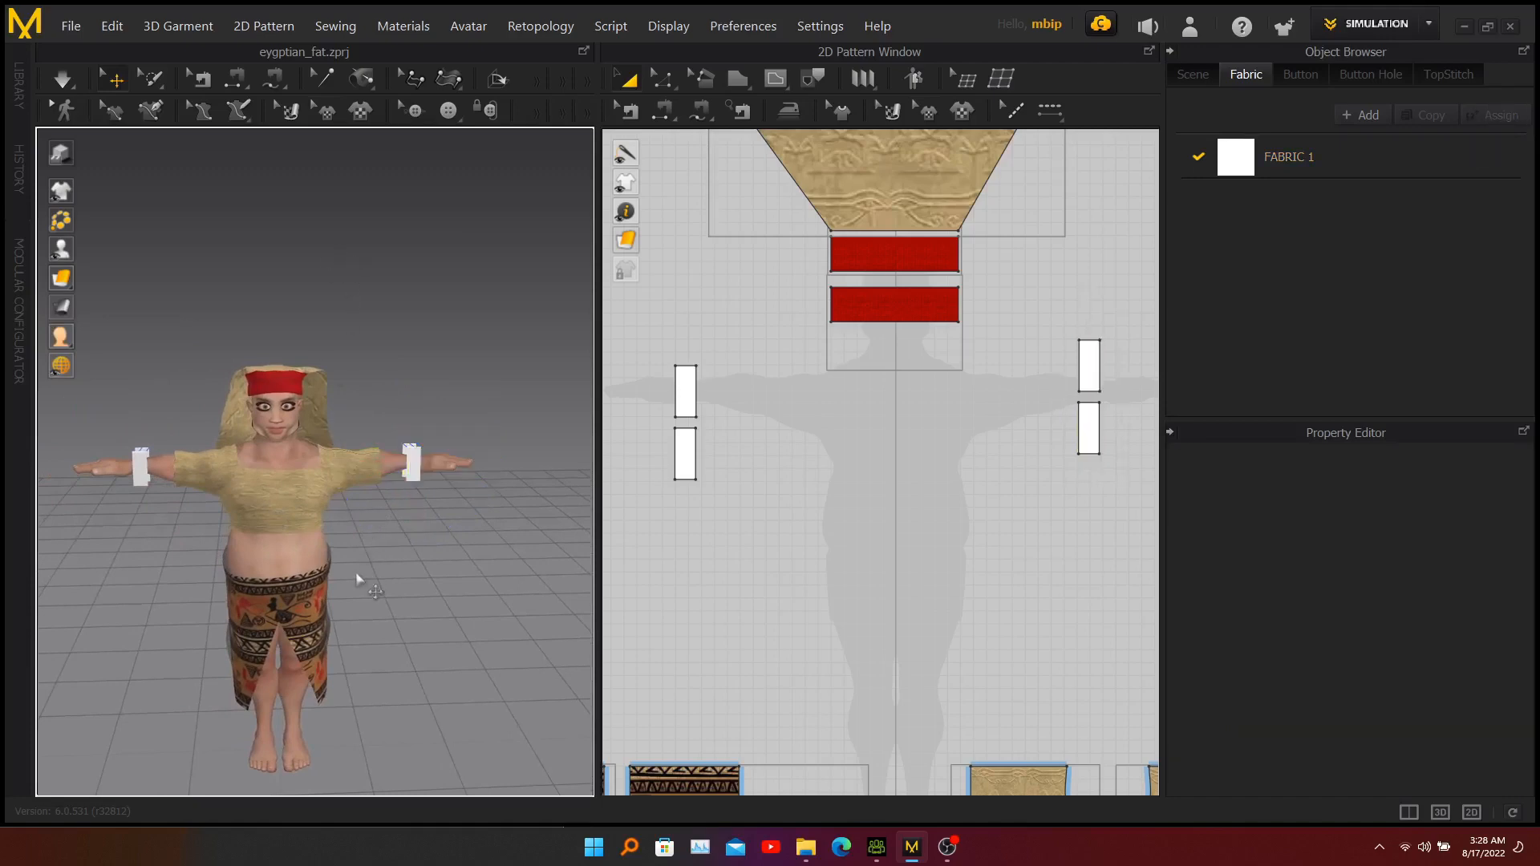
{"action": "right_click_drag", "start_coordinate": [350, 539], "coordinate": [263, 564]}
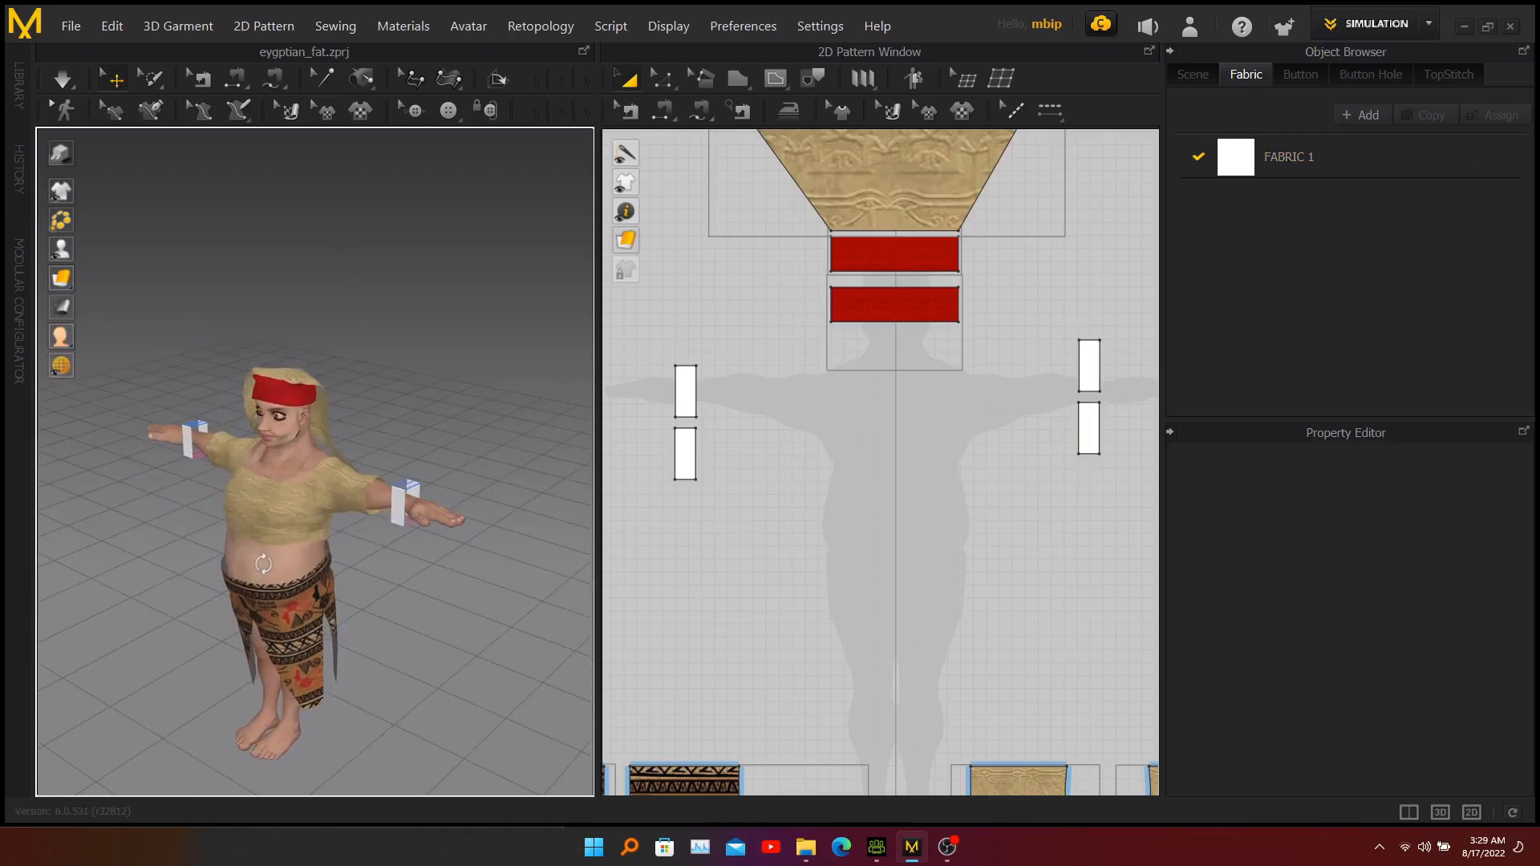
Simulate the garment so the wrist rectangles close into bands, and check both wristbands from the front.
{"action": "scroll", "coordinate": [257, 467], "scroll_direction": "up", "scroll_amount": 4}
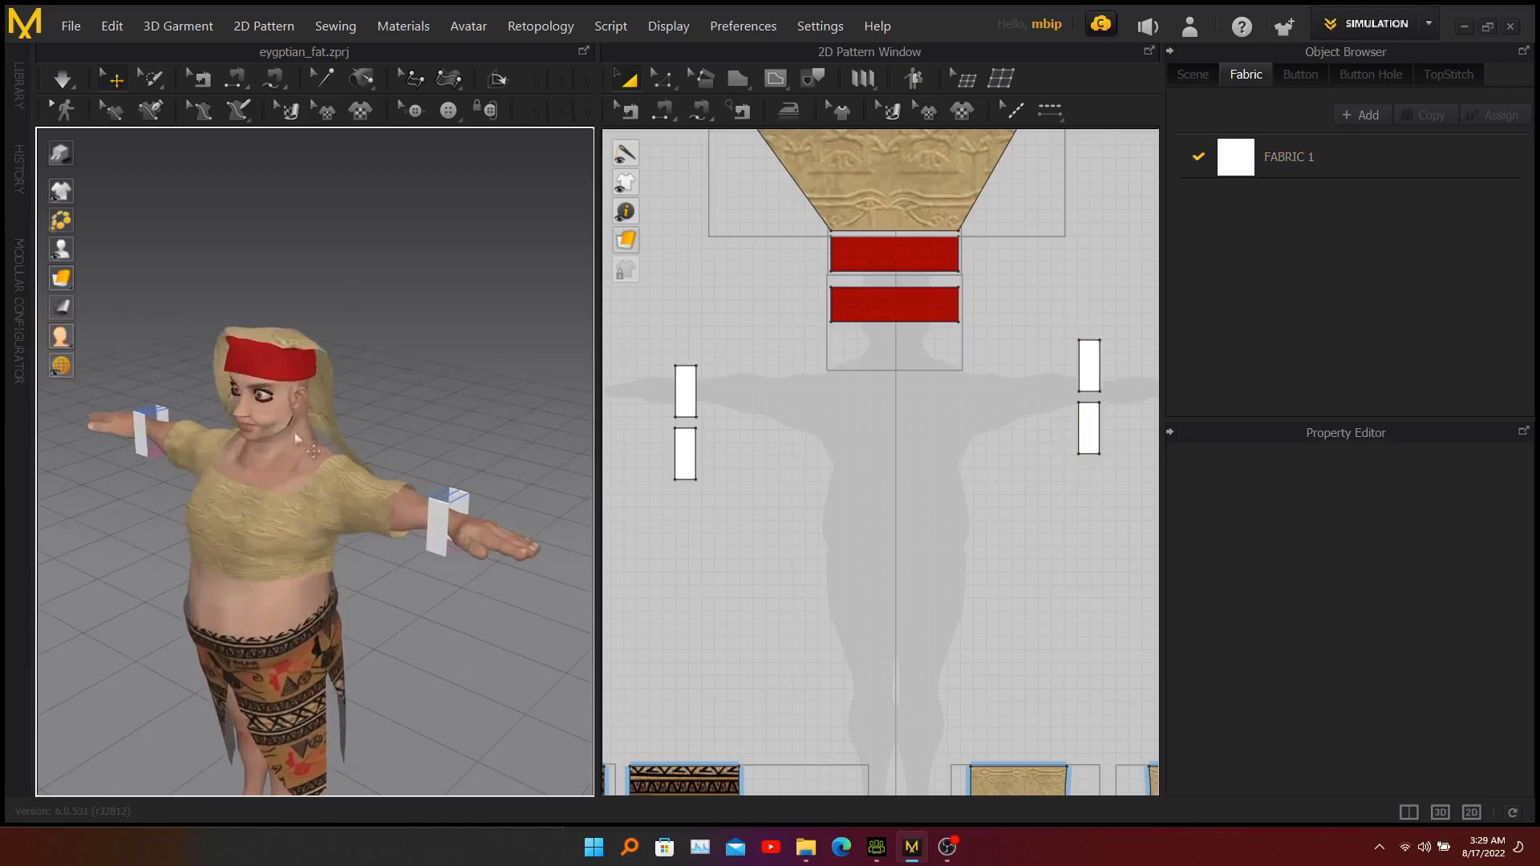
{"action": "key", "text": "space"}
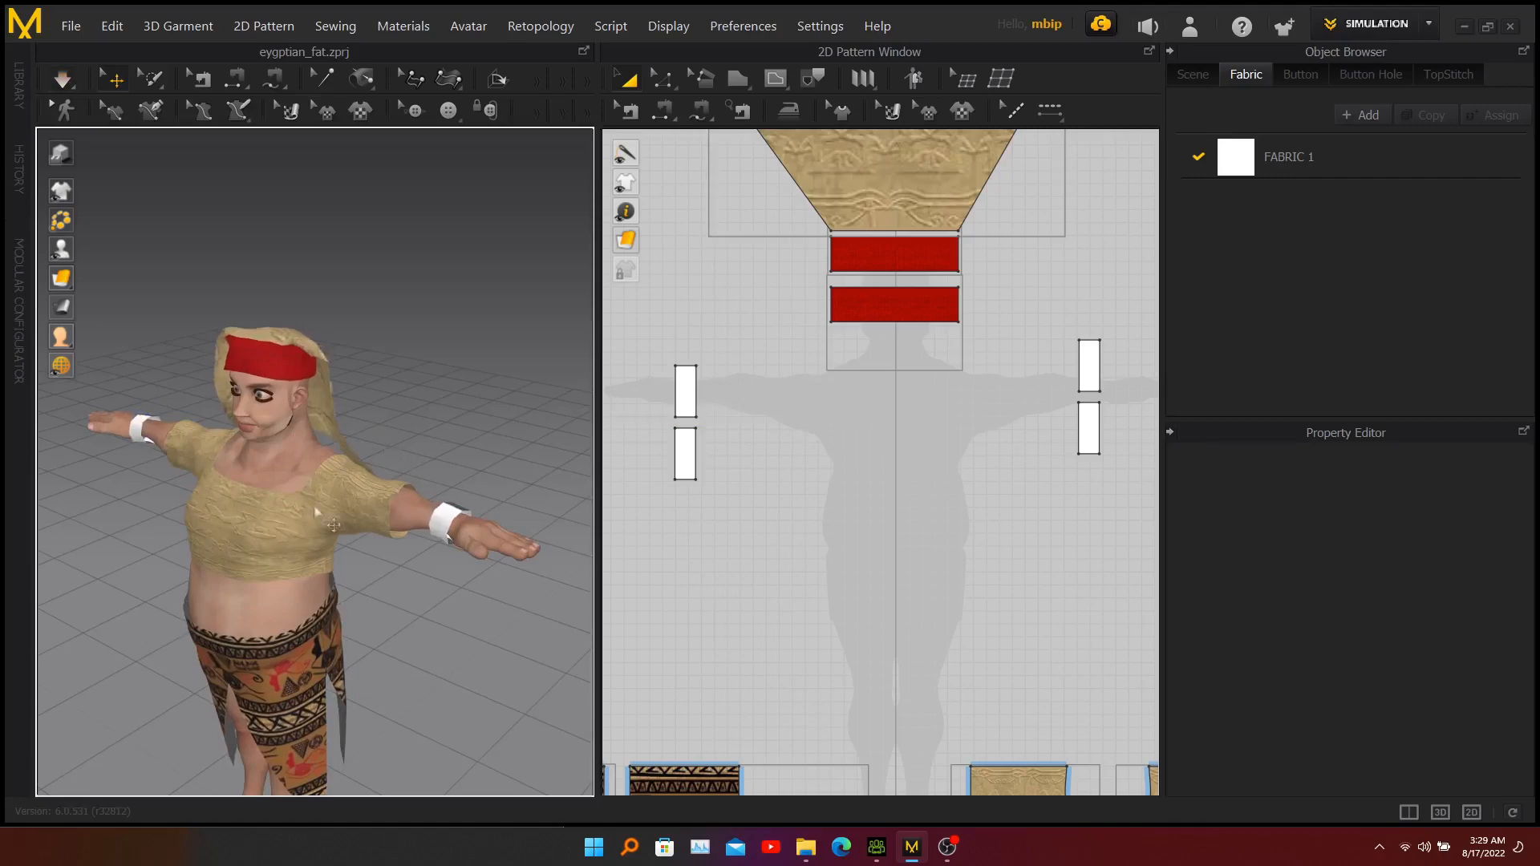
{"action": "right_click_drag", "start_coordinate": [134, 507], "coordinate": [248, 499]}
{"action": "right_click_drag", "start_coordinate": [199, 480], "coordinate": [228, 473]}
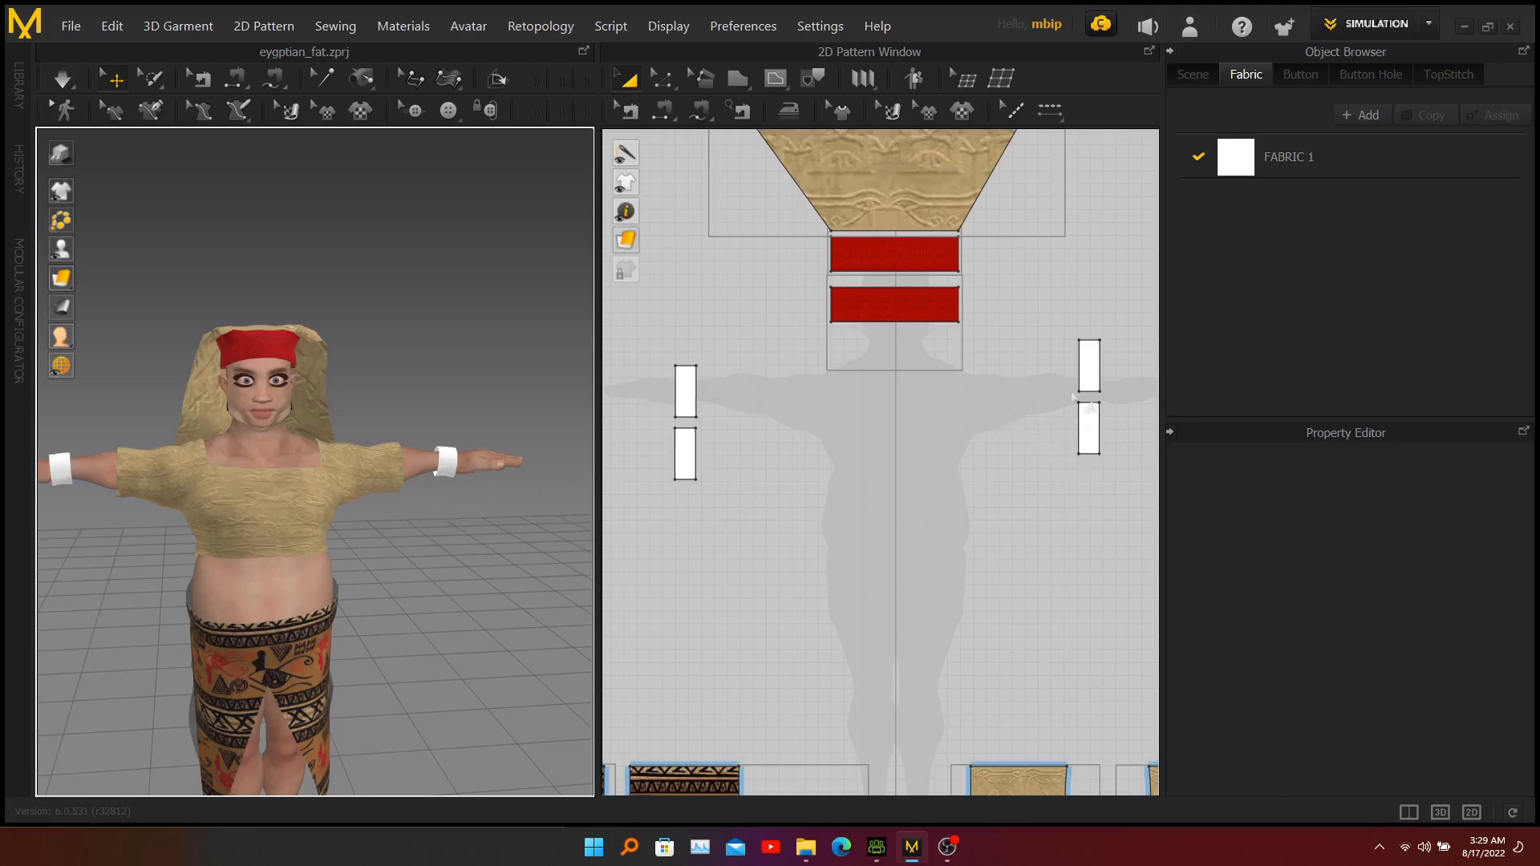
Add head-band.jpg as a graphic on the upper rectangle of the left wrist pair in the 2D layout, positioned by Center.
{"action": "left_click", "coordinate": [1089, 428]}
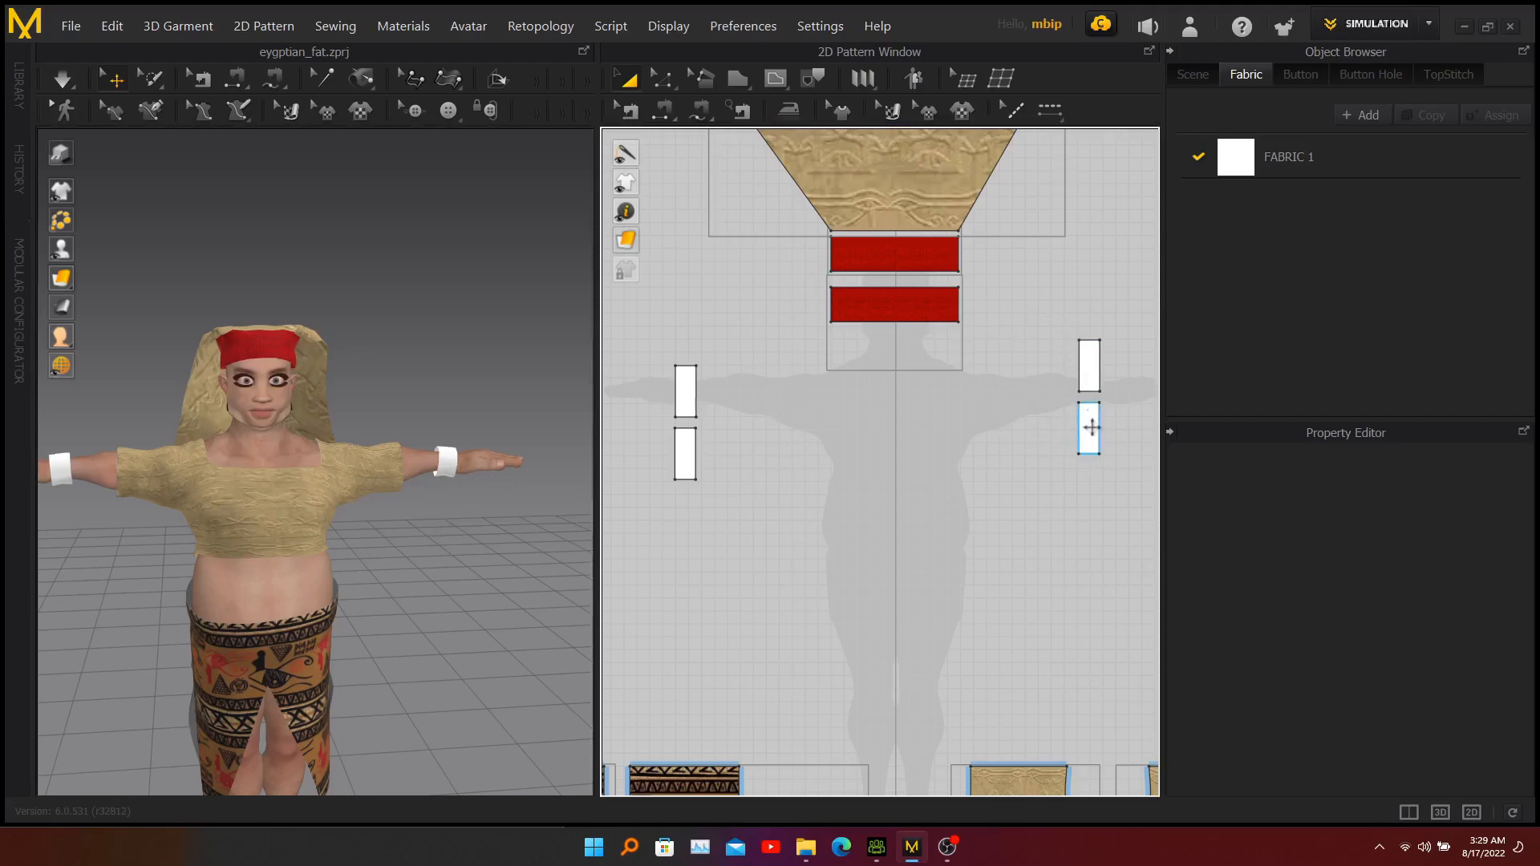
{"action": "left_click", "coordinate": [778, 421]}
{"action": "left_click", "coordinate": [963, 113]}
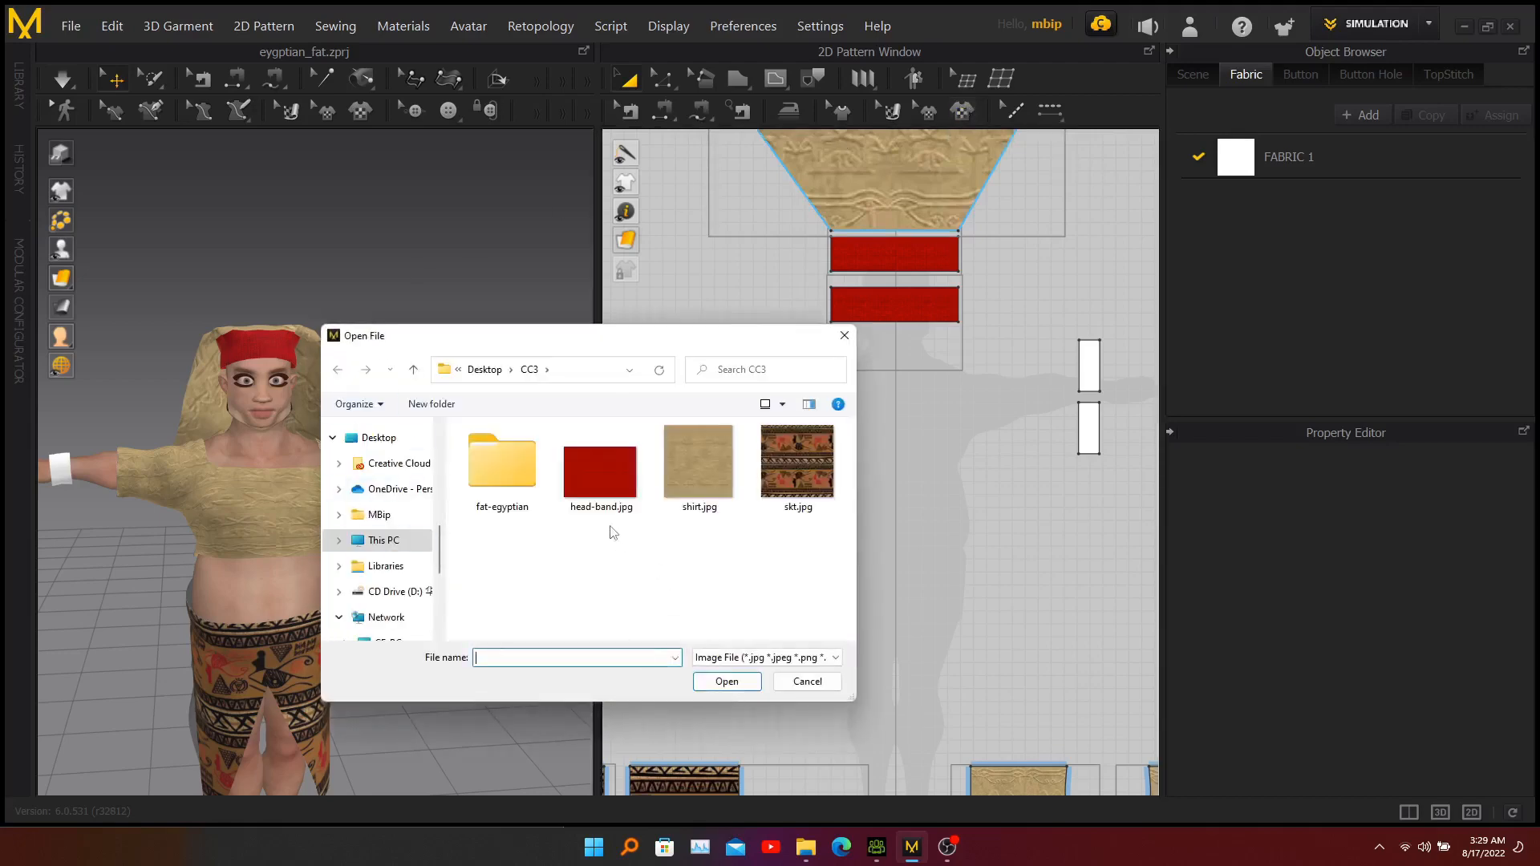
{"action": "left_click", "coordinate": [593, 477]}
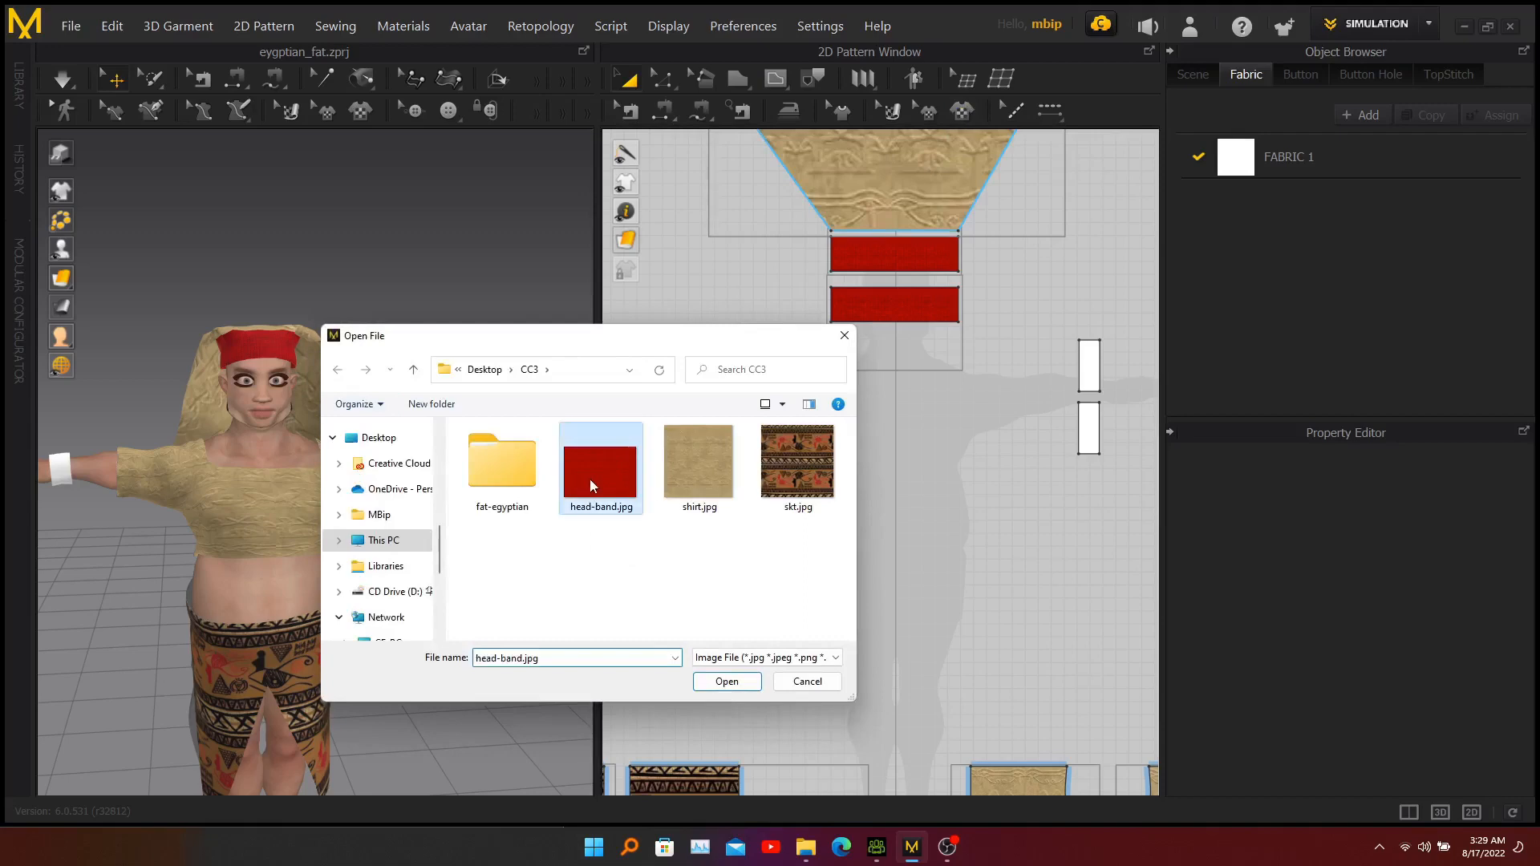
{"action": "left_click", "coordinate": [727, 681]}
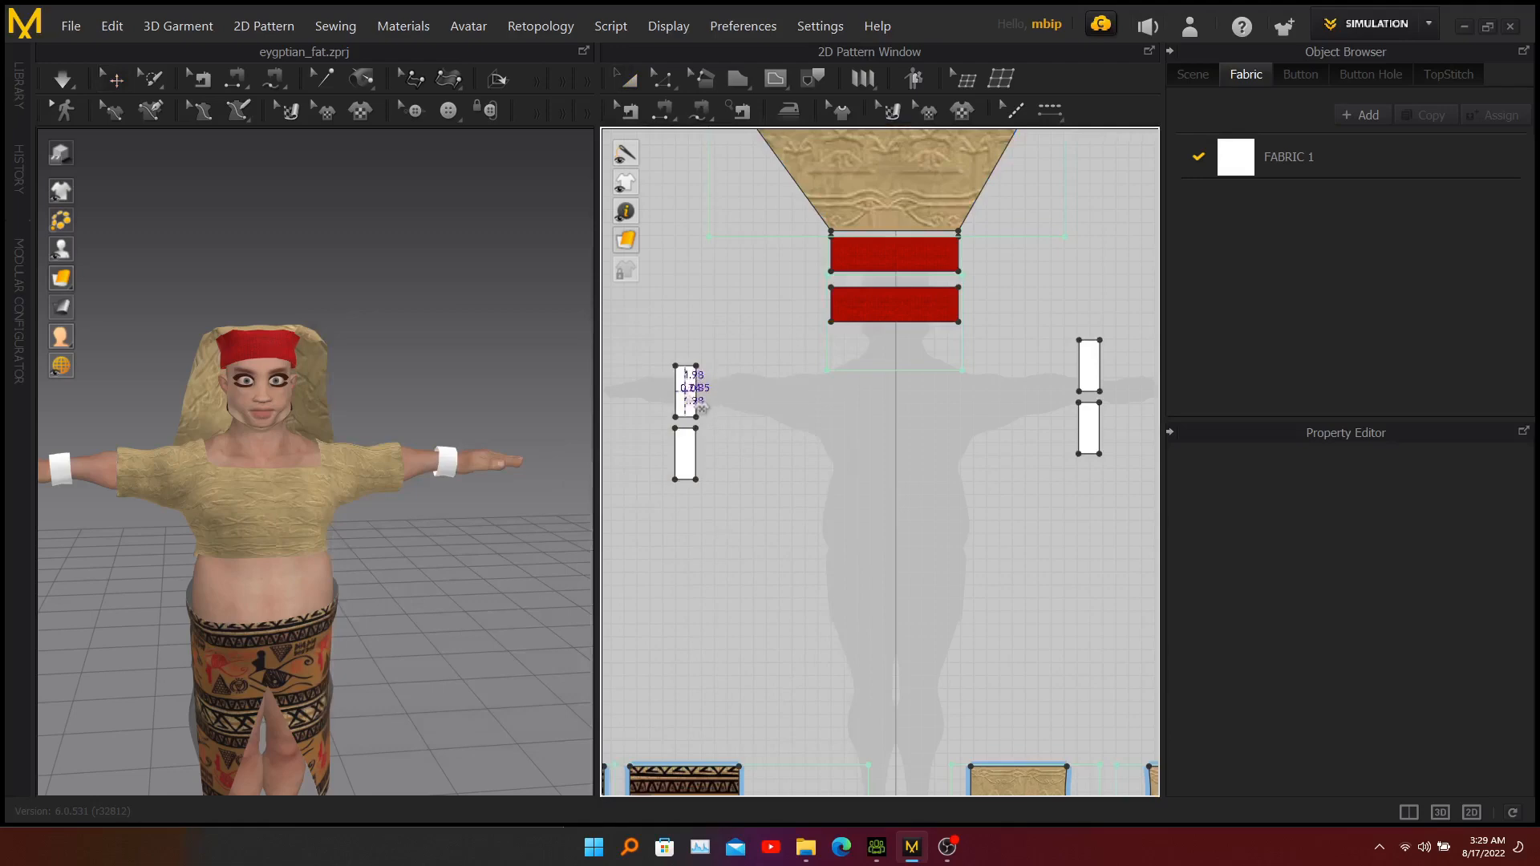
{"action": "left_click", "coordinate": [700, 405]}
{"action": "left_click", "coordinate": [634, 428]}
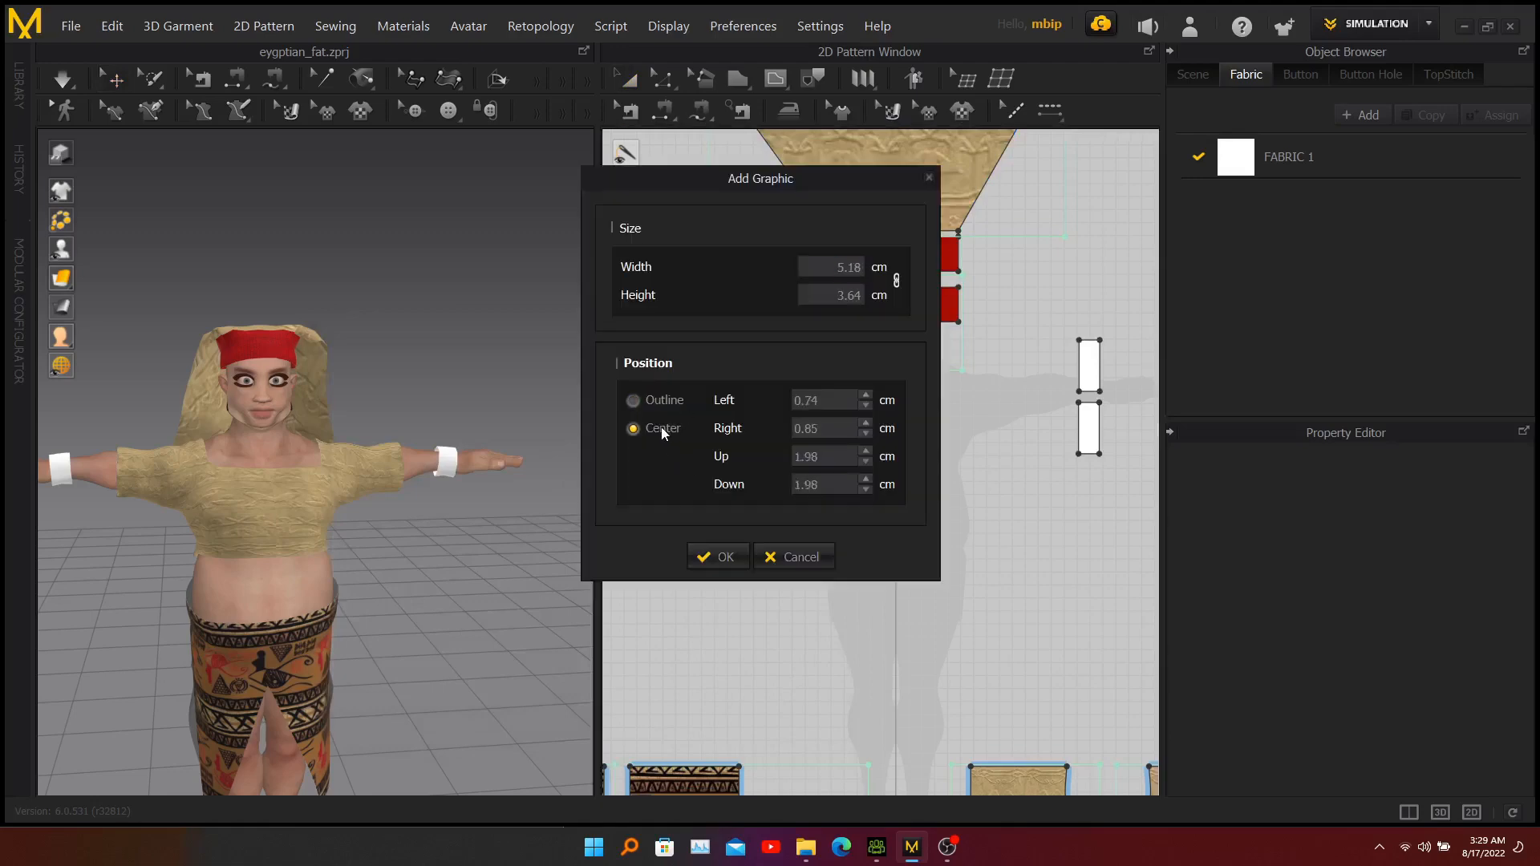
{"action": "left_click", "coordinate": [715, 558]}
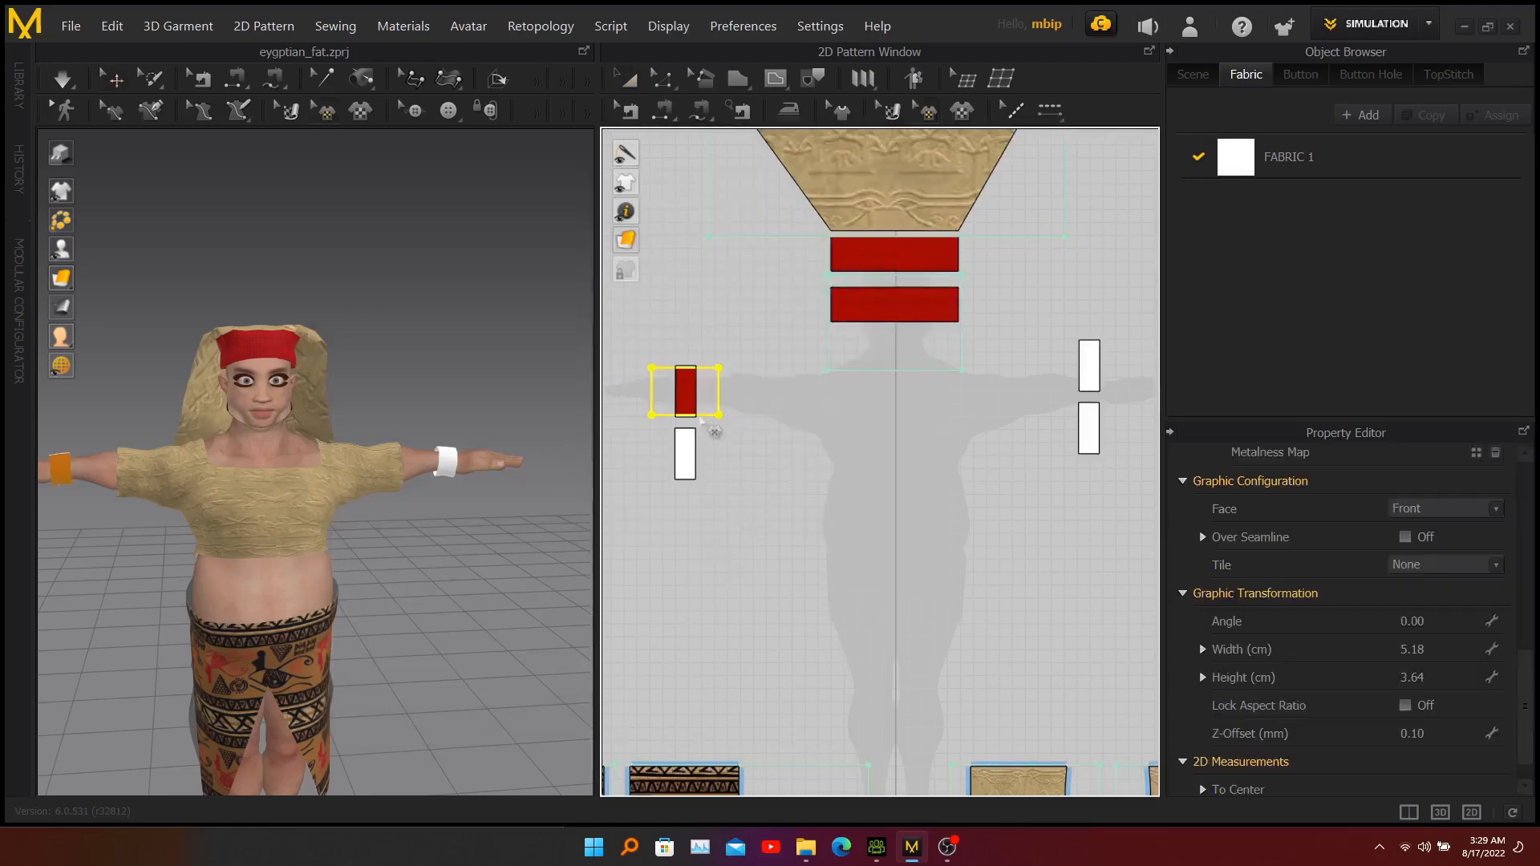
Enlarge the graphic on the left pair's upper rectangle to about 5.92 × 4.16 cm so it covers the whole piece.
{"action": "left_click", "coordinate": [688, 391]}
{"action": "left_click_drag", "start_coordinate": [726, 338], "coordinate": [740, 346]}
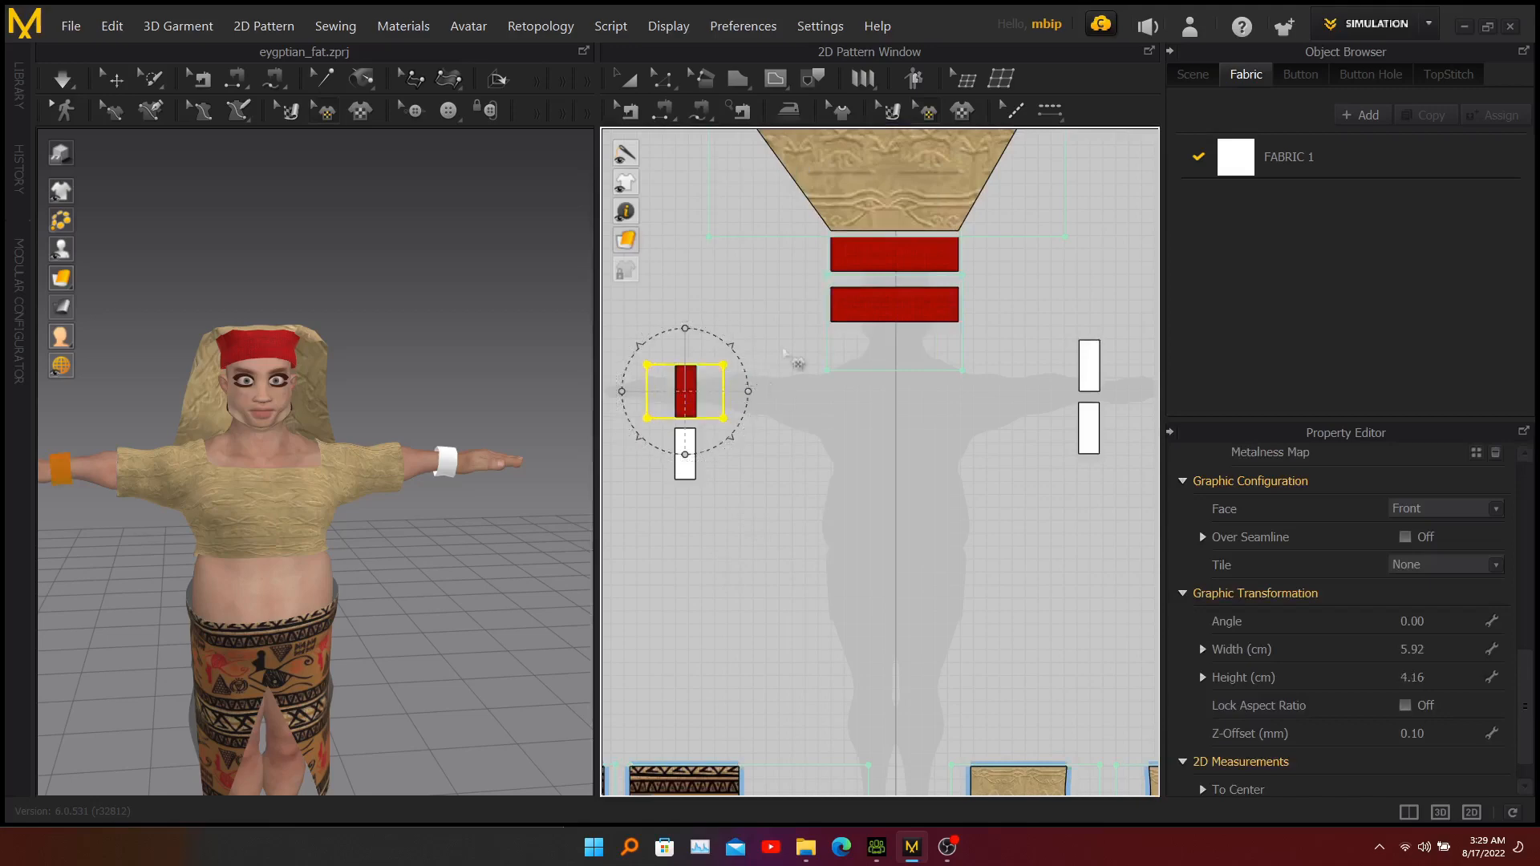
{"action": "left_click", "coordinate": [768, 296]}
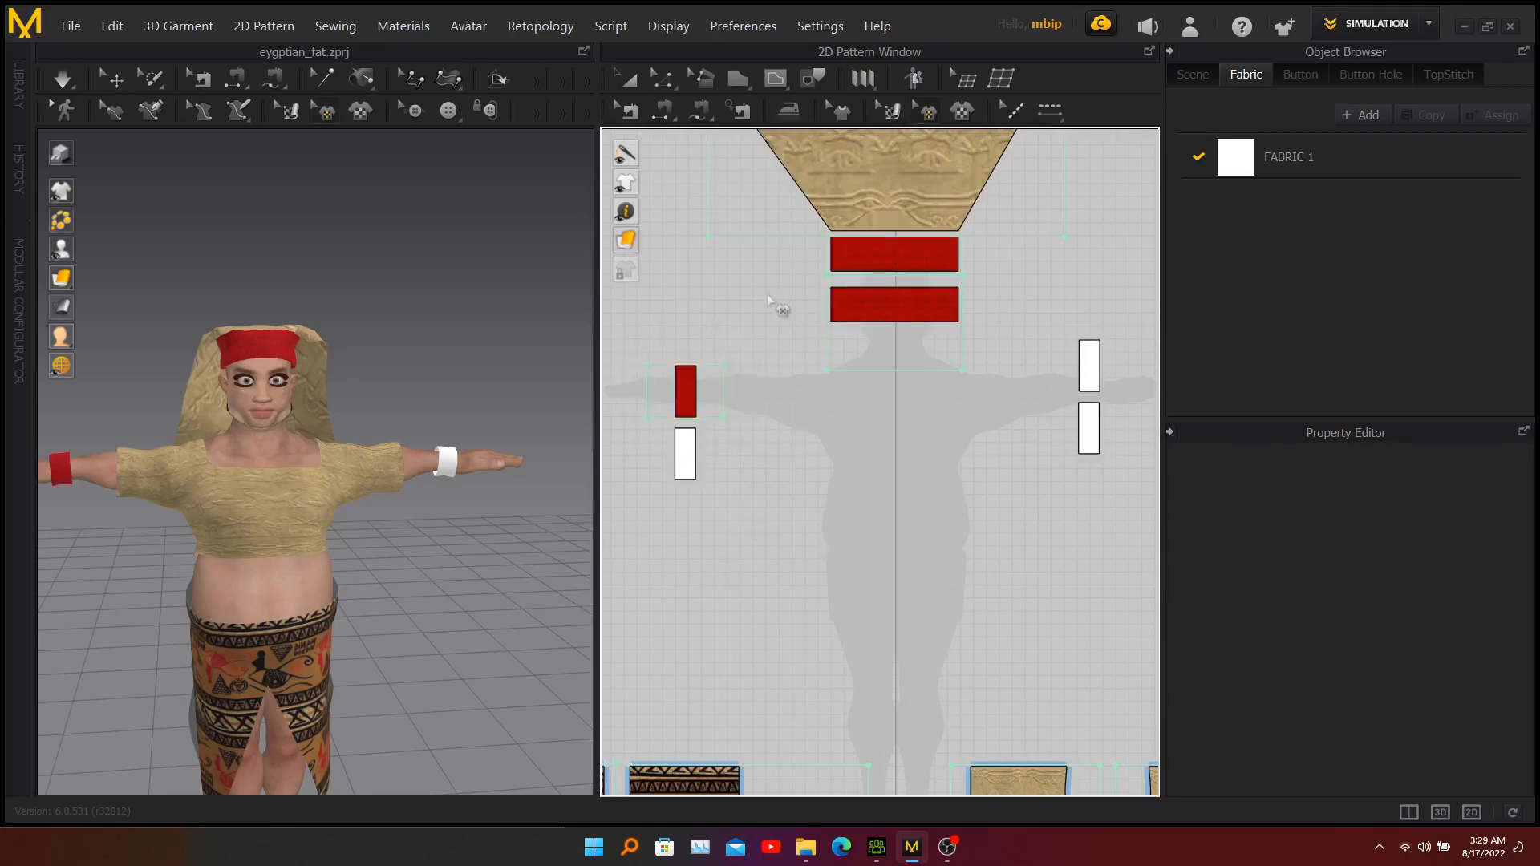
Add head-band.jpg as a graphic on the lower rectangle of the left wrist pair in the 2D layout.
{"action": "left_click", "coordinate": [963, 111]}
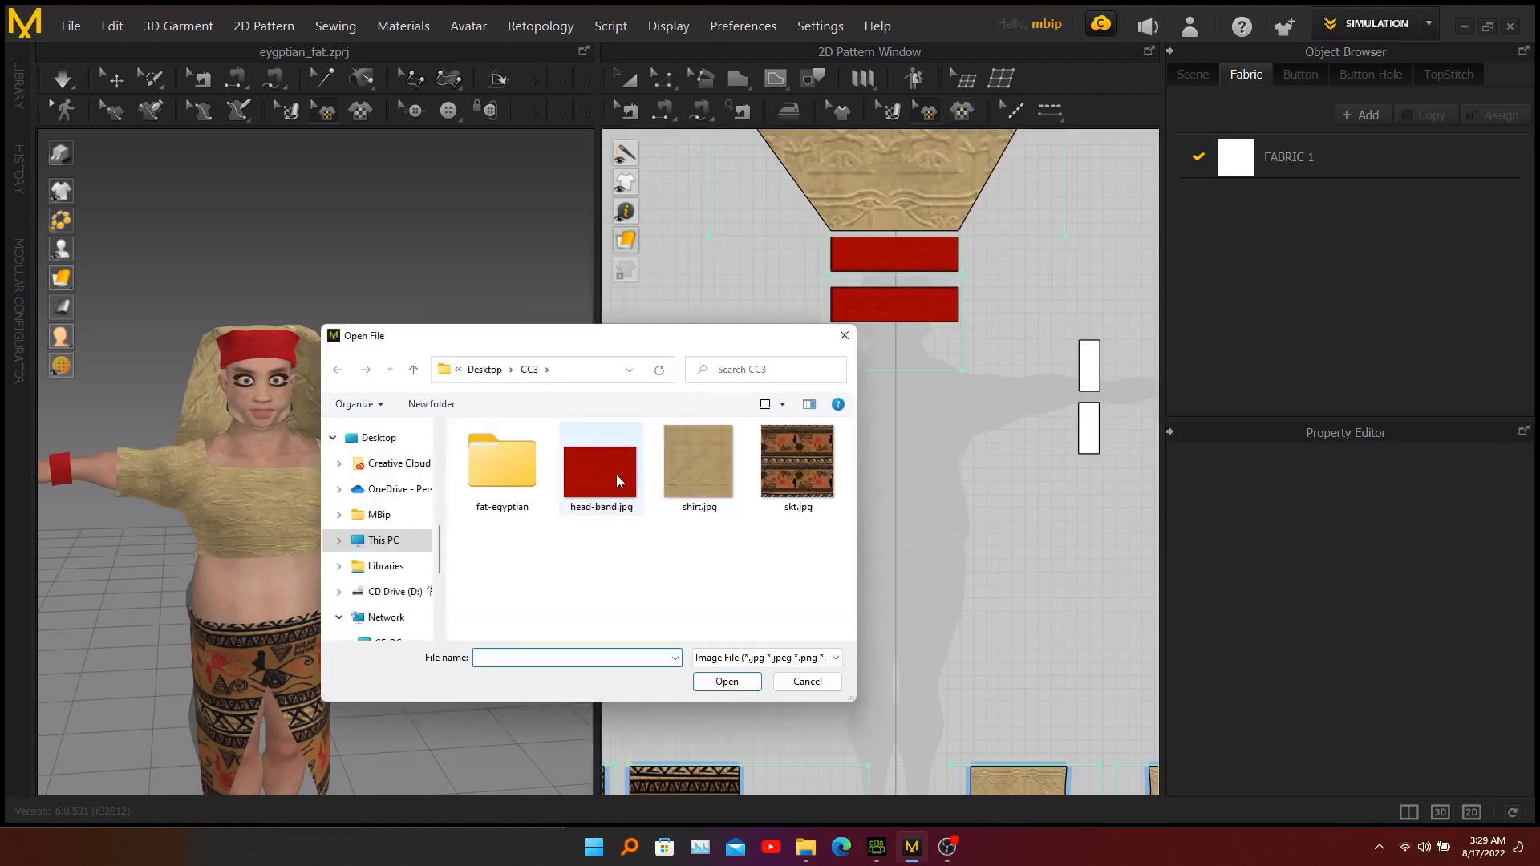
{"action": "left_click", "coordinate": [614, 477]}
{"action": "left_click", "coordinate": [726, 681]}
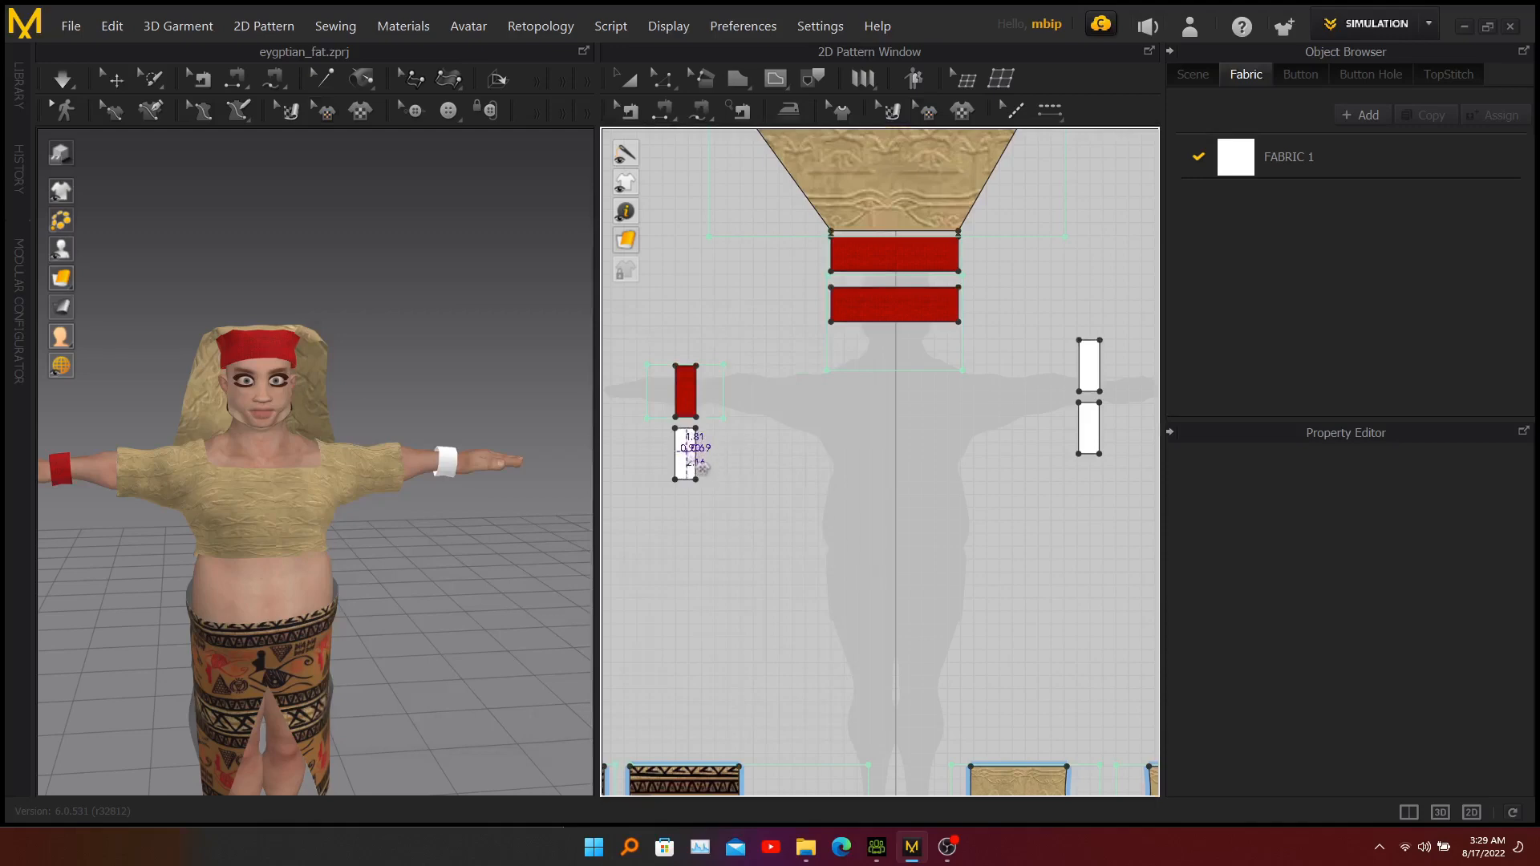
{"action": "left_click", "coordinate": [696, 464]}
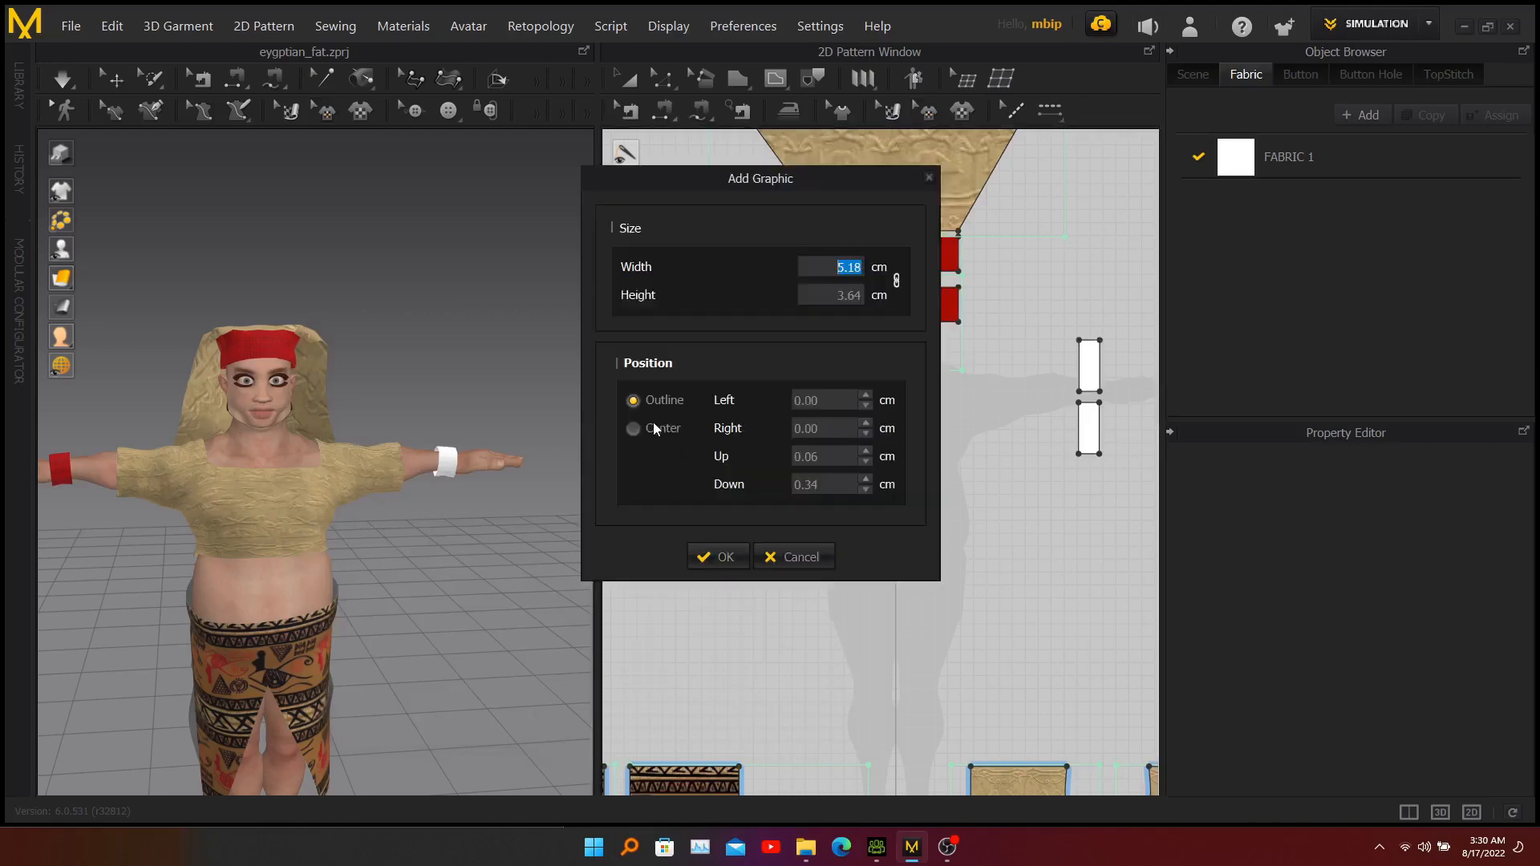
{"action": "left_click", "coordinate": [656, 427]}
{"action": "left_click", "coordinate": [717, 556]}
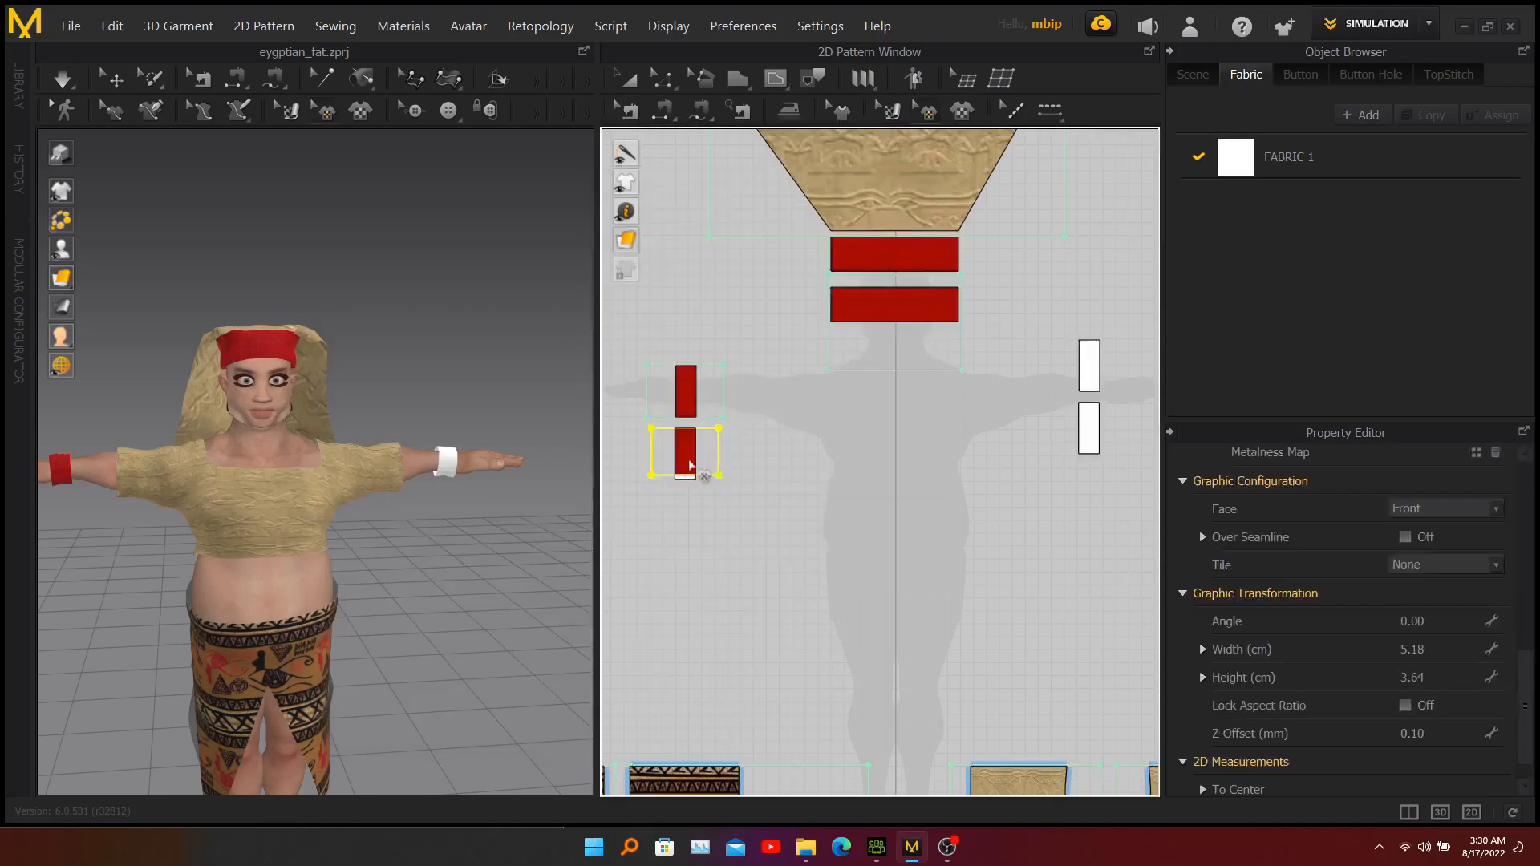
Enlarge and recentre the graphic on the left pair's lower rectangle to about 6.03 × 4.24 cm, covering the piece.
{"action": "left_click", "coordinate": [687, 452]}
{"action": "mouse_move", "coordinate": [733, 406]}
{"action": "left_mouse_down"}
{"action": "mouse_move", "coordinate": [748, 392]}
{"action": "mouse_move", "coordinate": [737, 401]}
{"action": "left_mouse_up"}
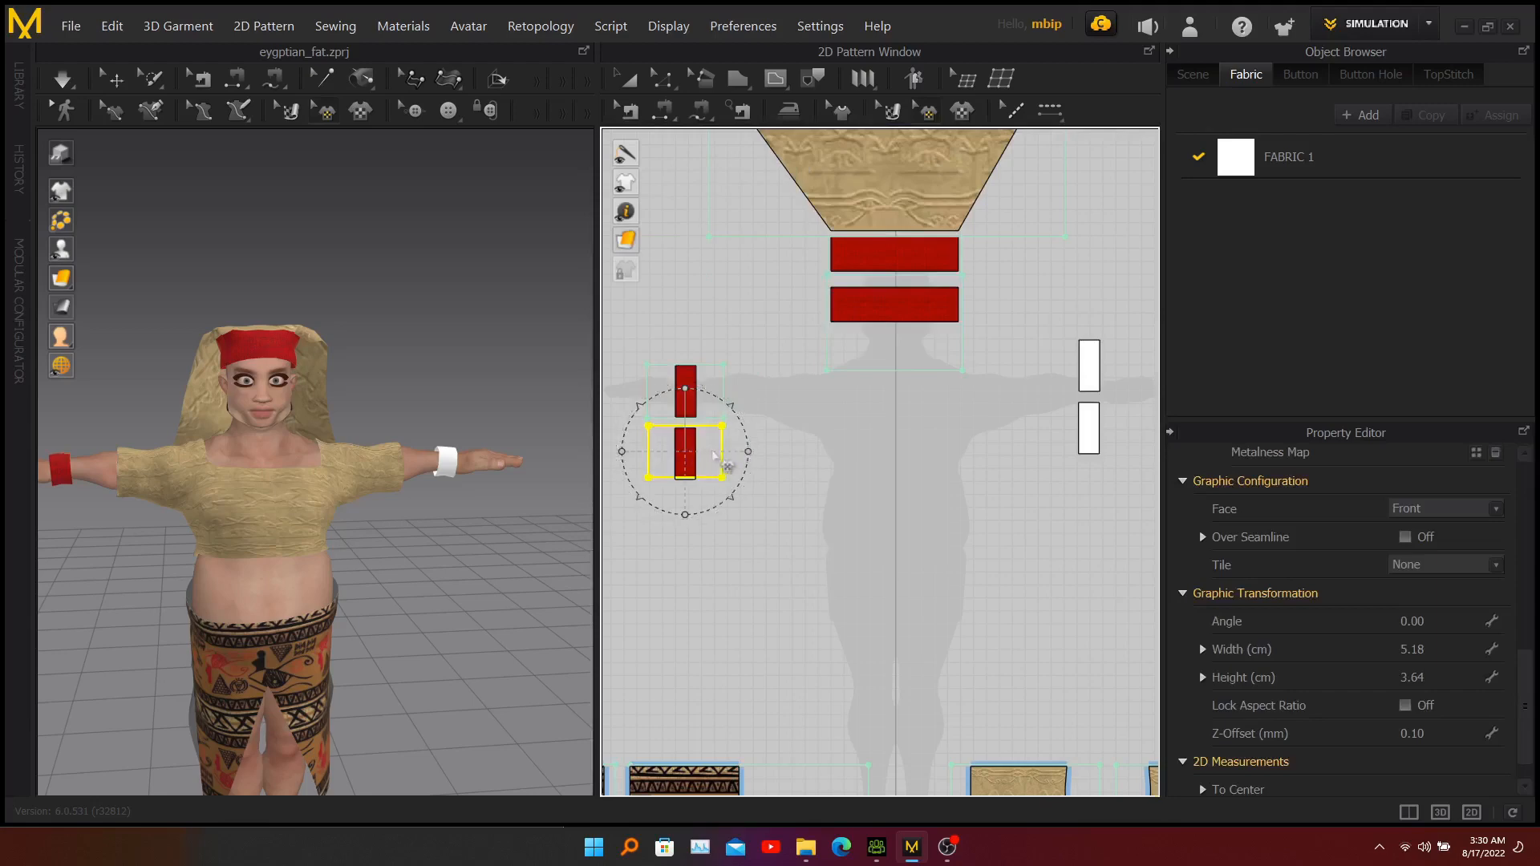
{"action": "left_click_drag", "start_coordinate": [702, 453], "coordinate": [702, 456]}
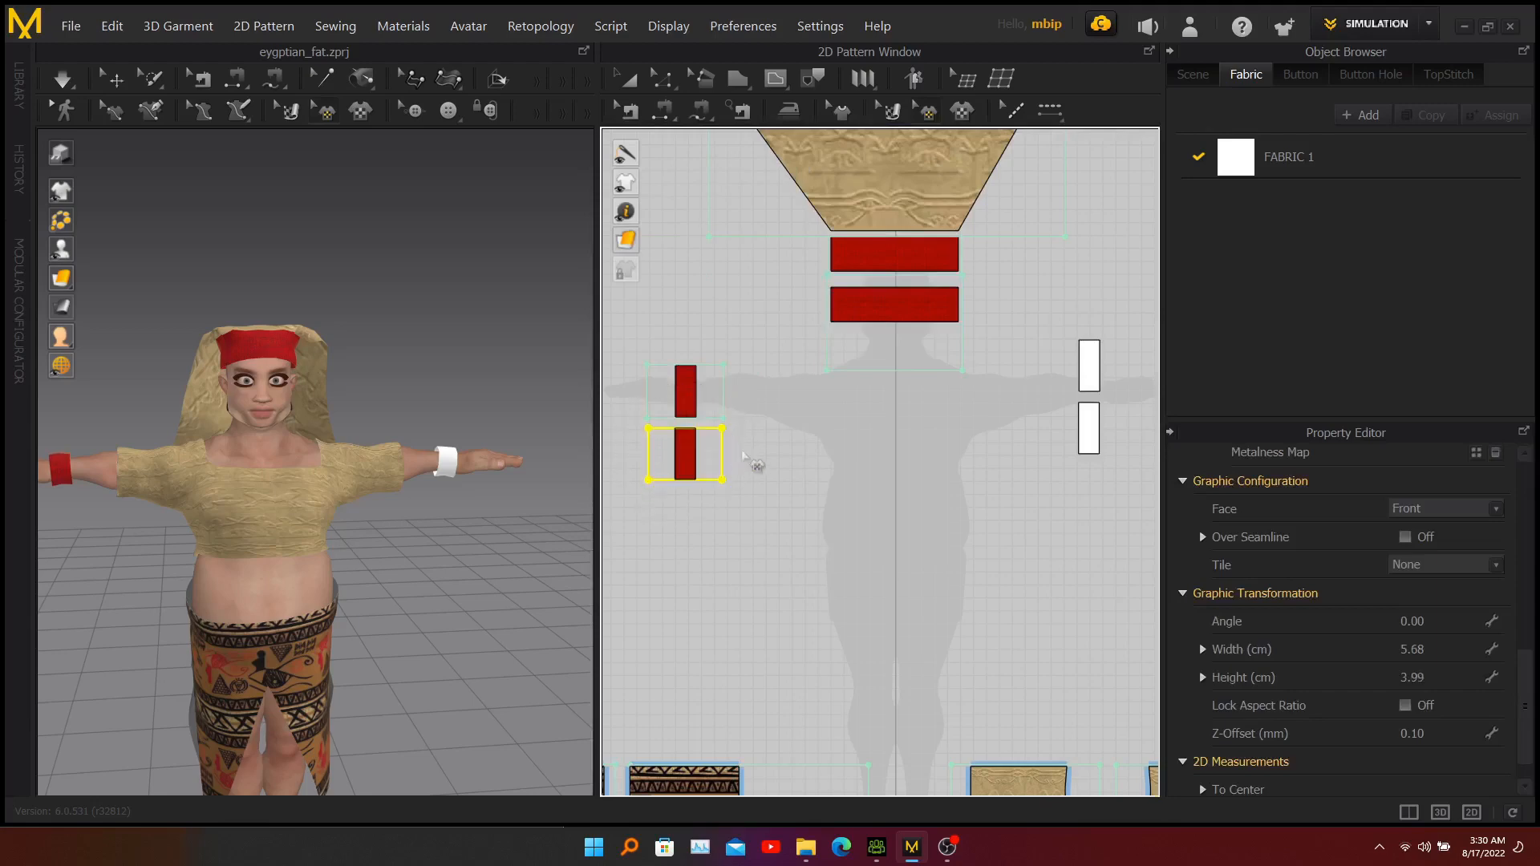
{"action": "left_click", "coordinate": [691, 452]}
{"action": "left_click_drag", "start_coordinate": [730, 405], "coordinate": [734, 404]}
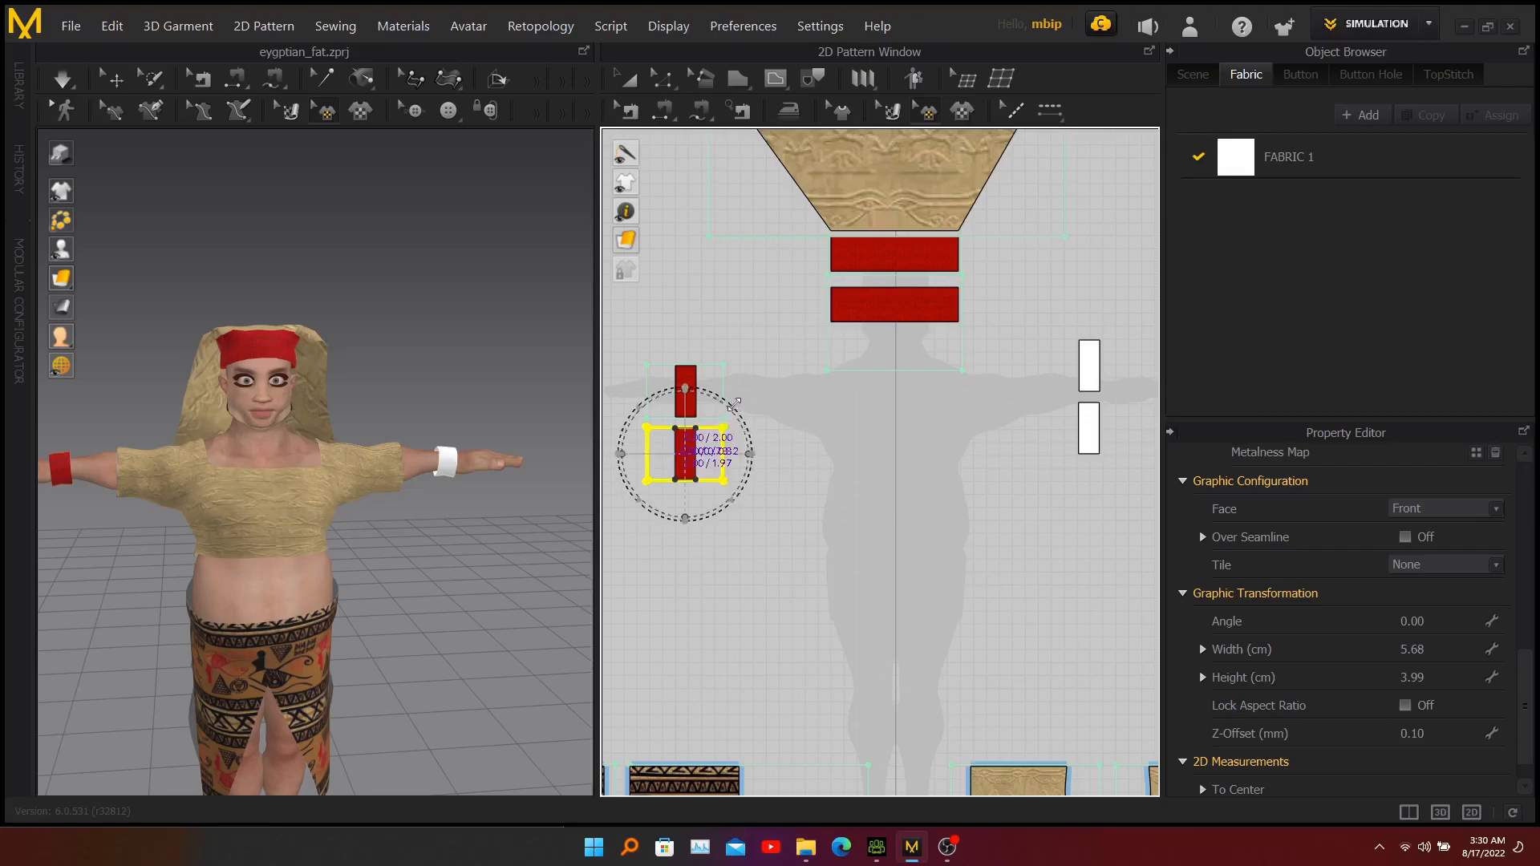
{"action": "left_click_drag", "start_coordinate": [750, 457], "coordinate": [752, 459]}
{"action": "left_click", "coordinate": [756, 552]}
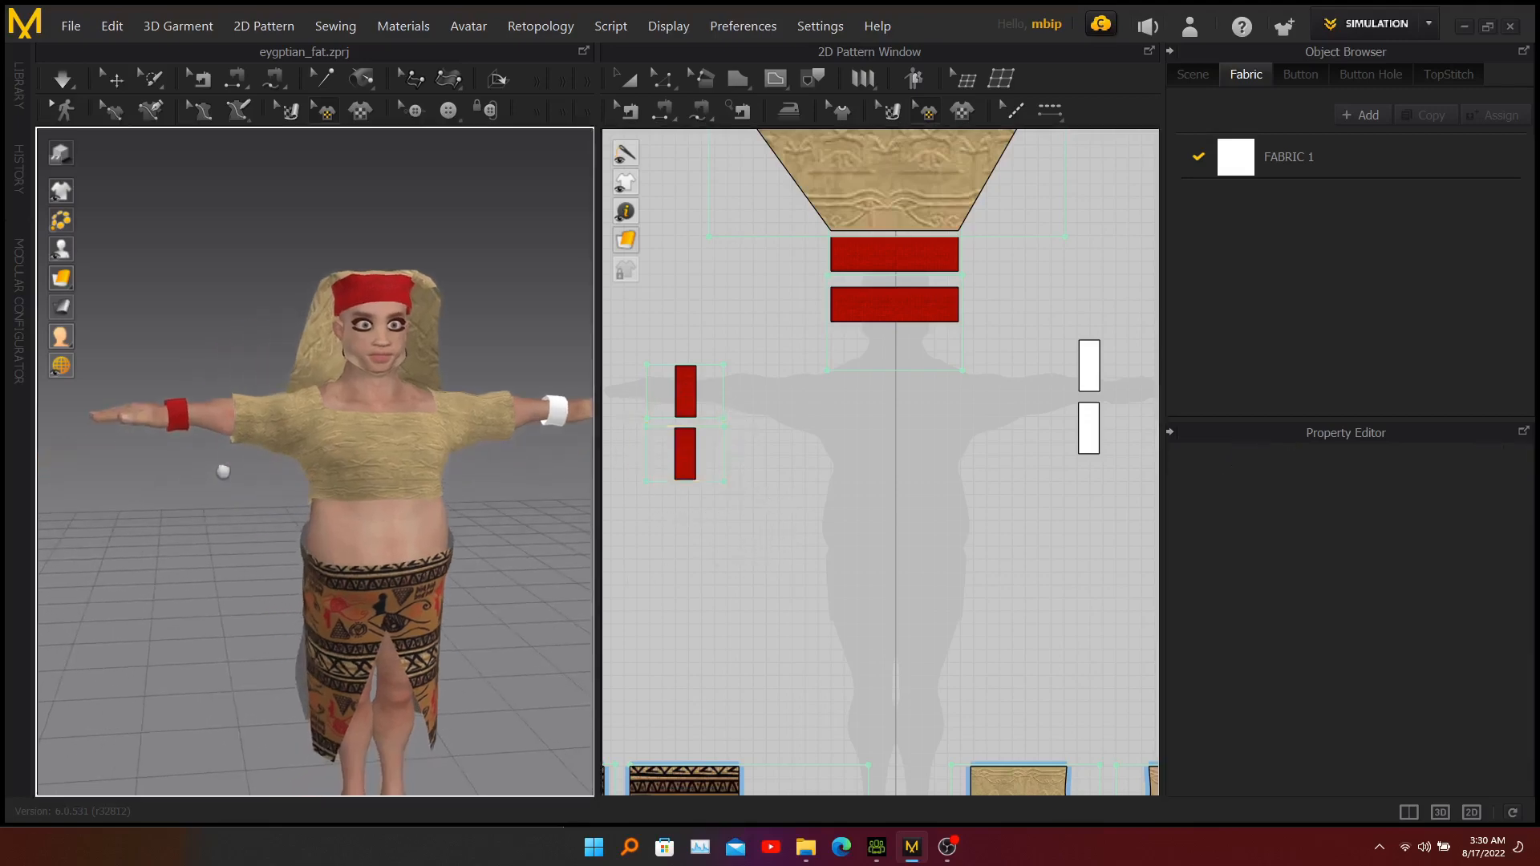
Set the Face option to Both for the graphics on the two rectangles of the left wrist pair.
{"action": "right_click_drag", "start_coordinate": [162, 474], "coordinate": [344, 467]}
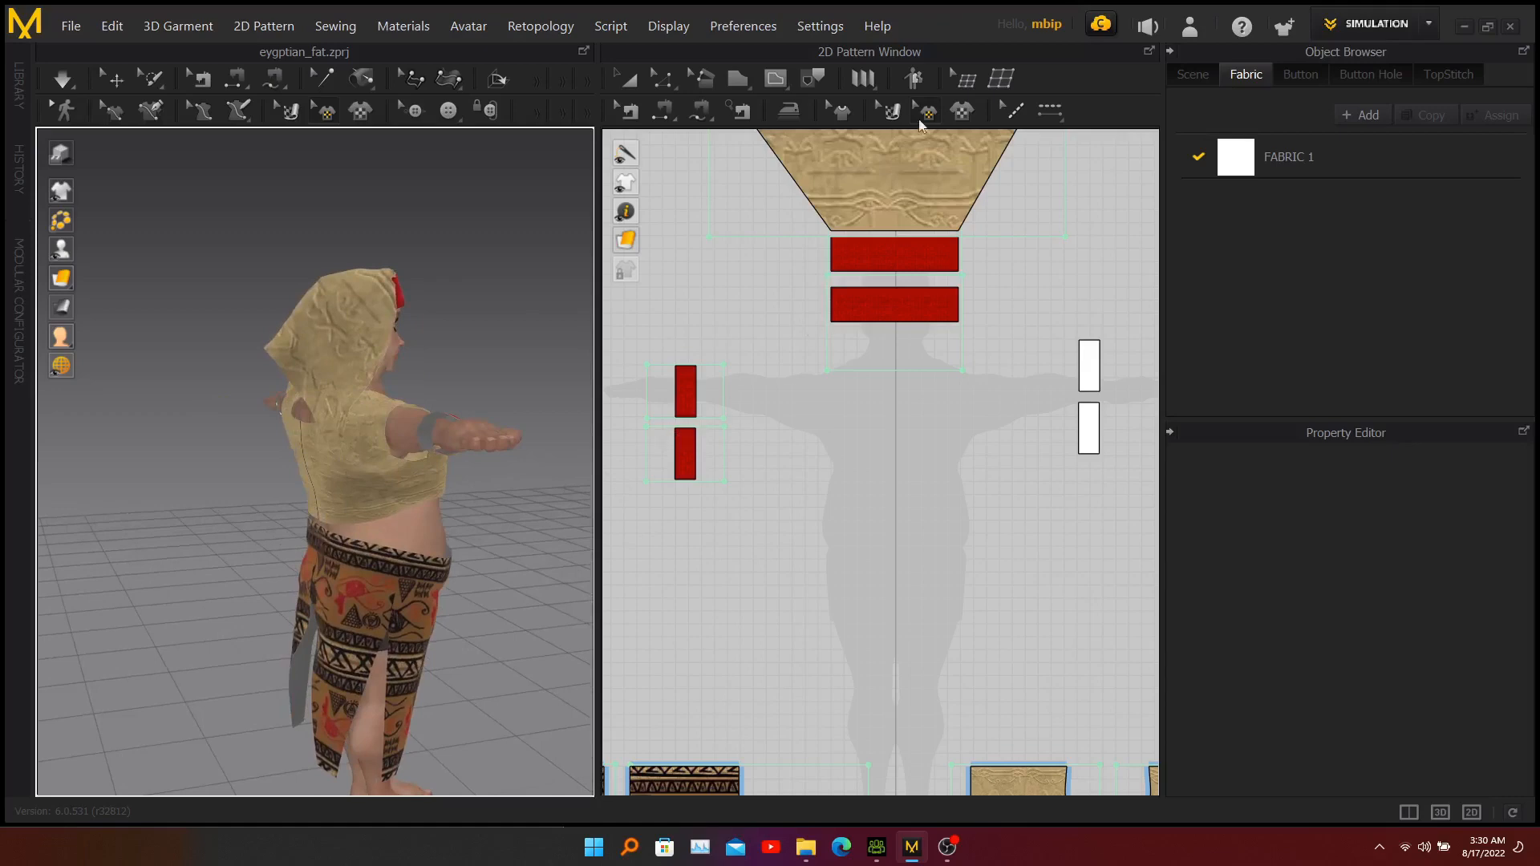
{"action": "left_click", "coordinate": [687, 398]}
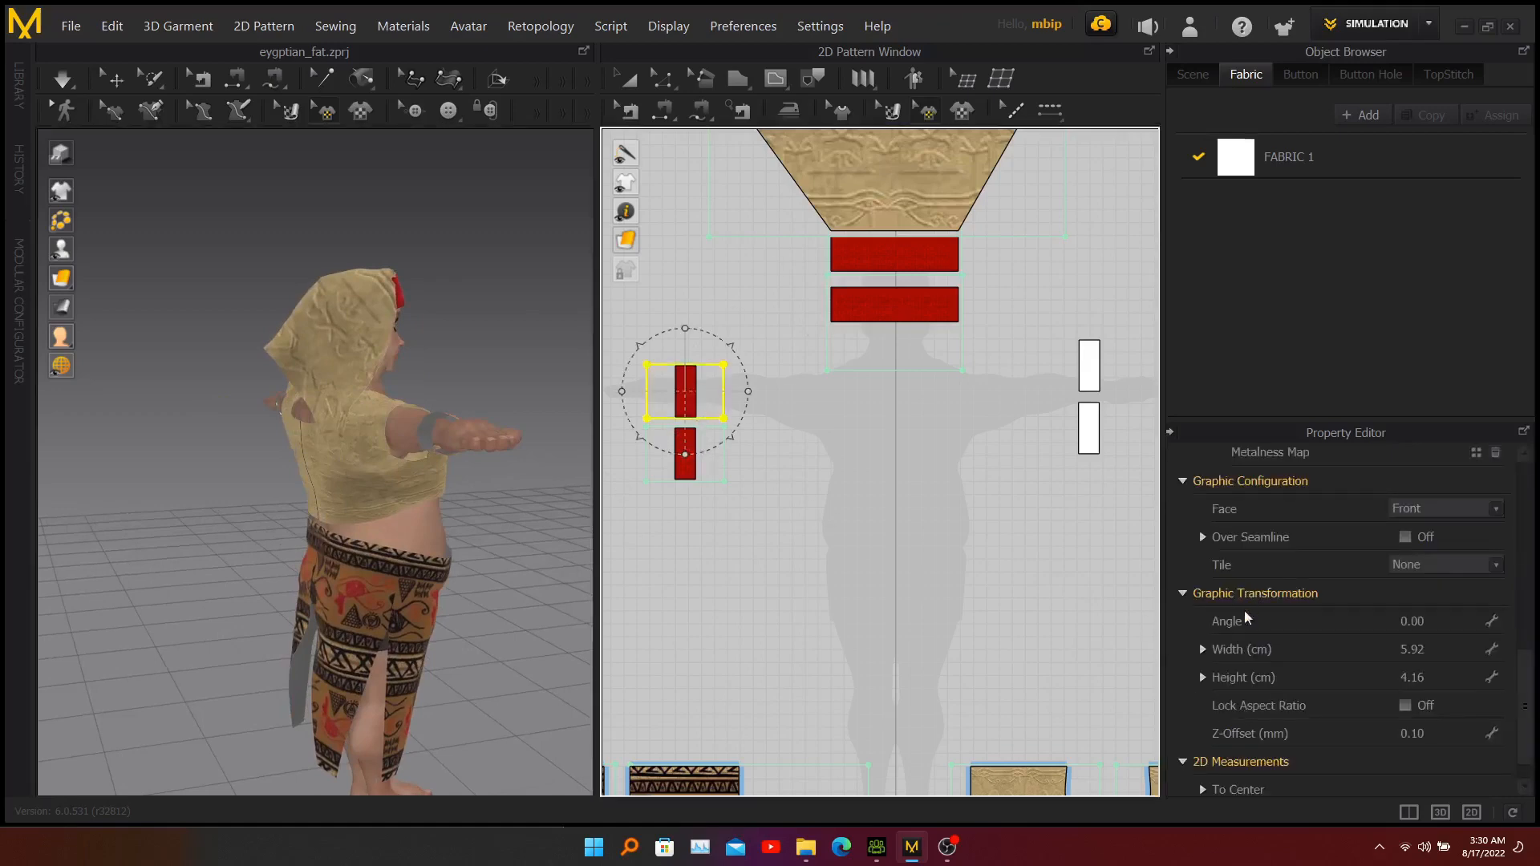
{"action": "left_click", "coordinate": [1471, 512]}
{"action": "left_click", "coordinate": [1436, 554]}
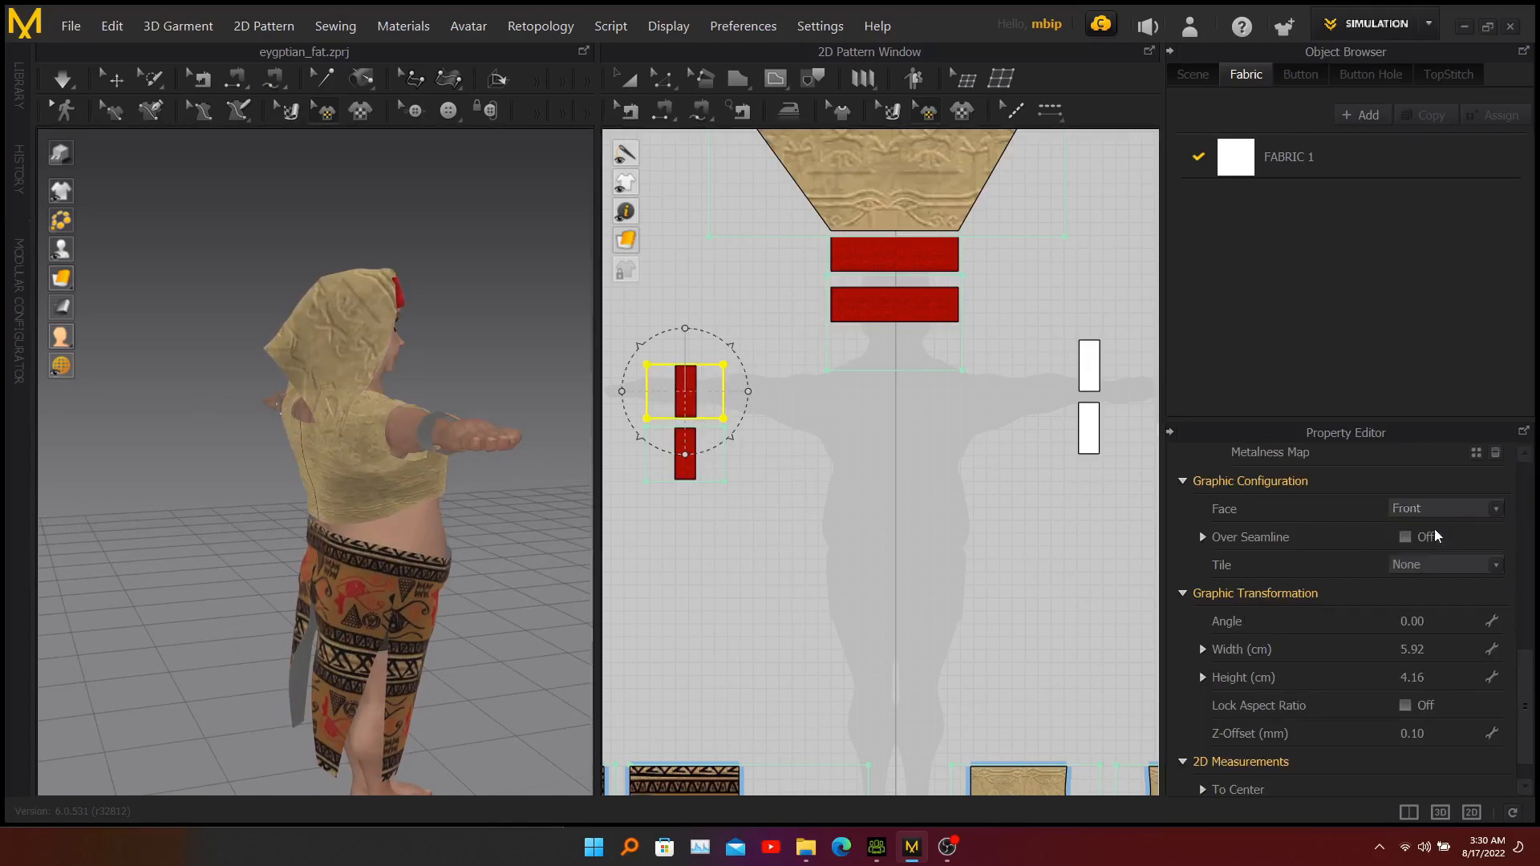
{"action": "left_click", "coordinate": [688, 473]}
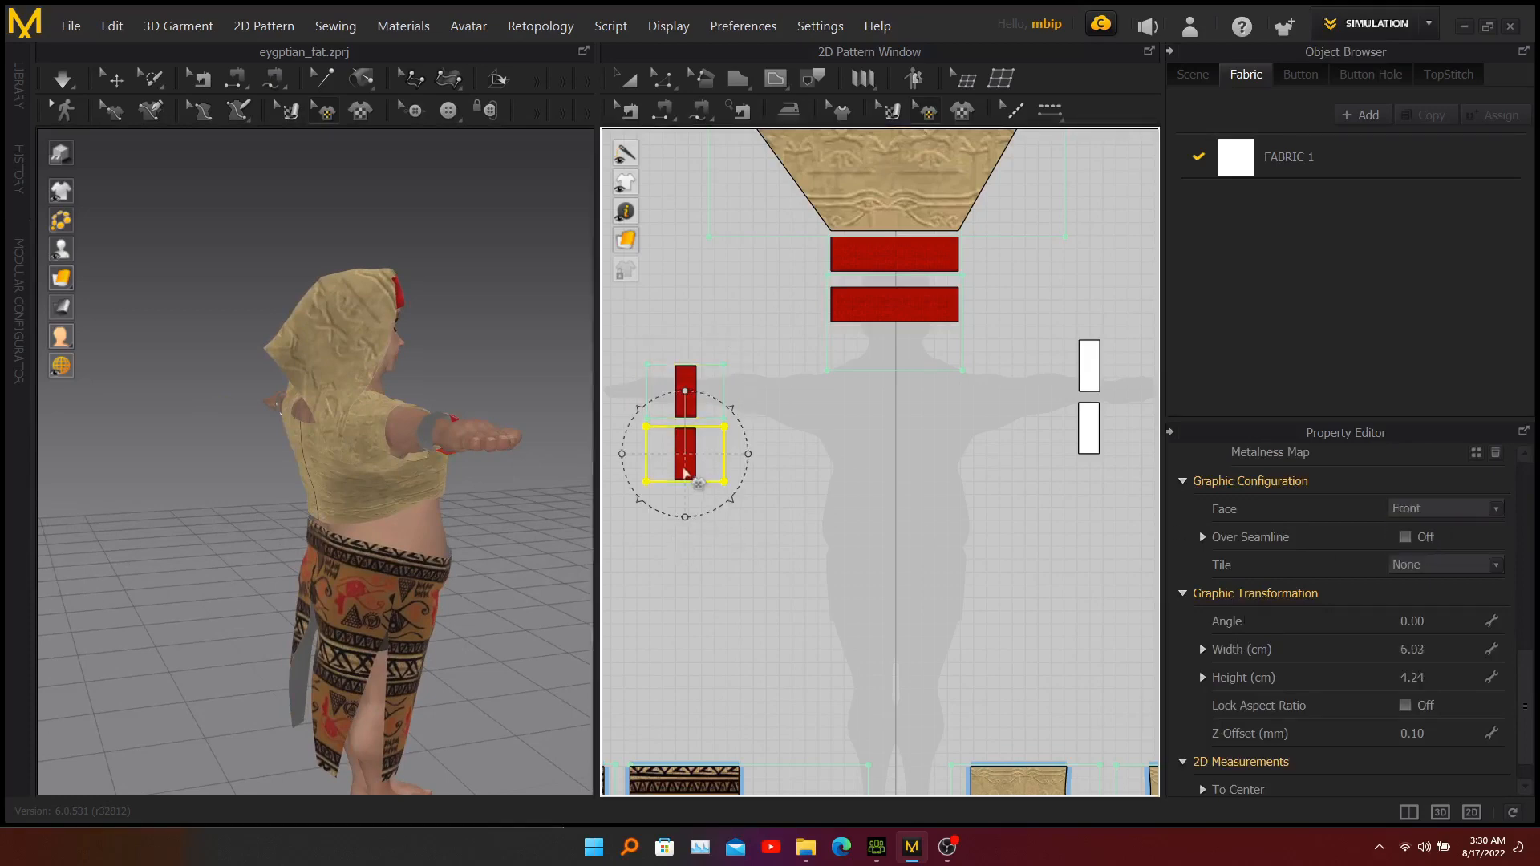
{"action": "left_click", "coordinate": [1427, 510]}
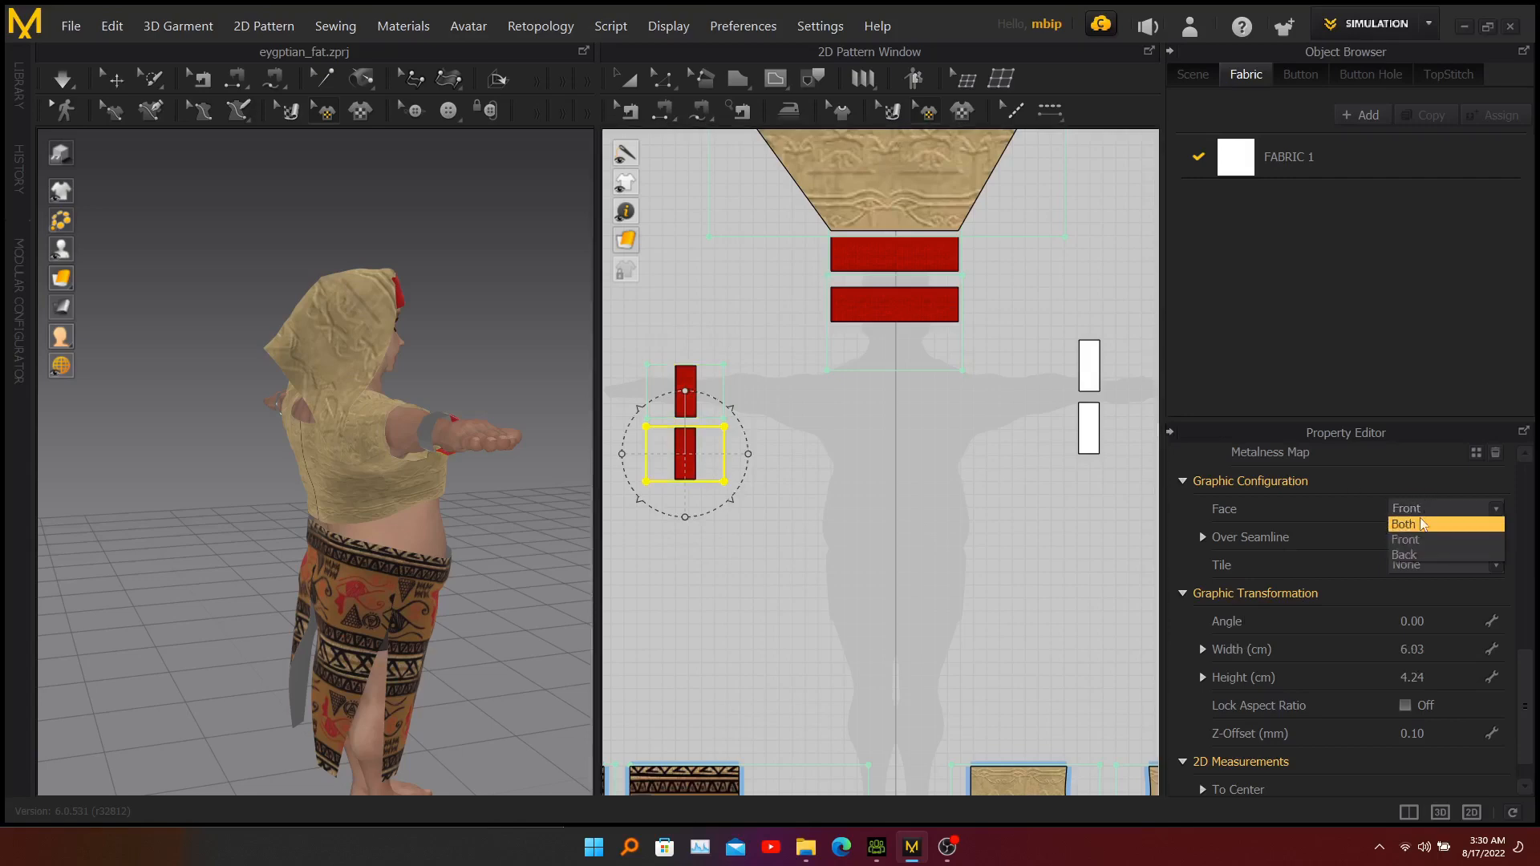
{"action": "left_click", "coordinate": [1419, 525]}
{"action": "left_click", "coordinate": [699, 326]}
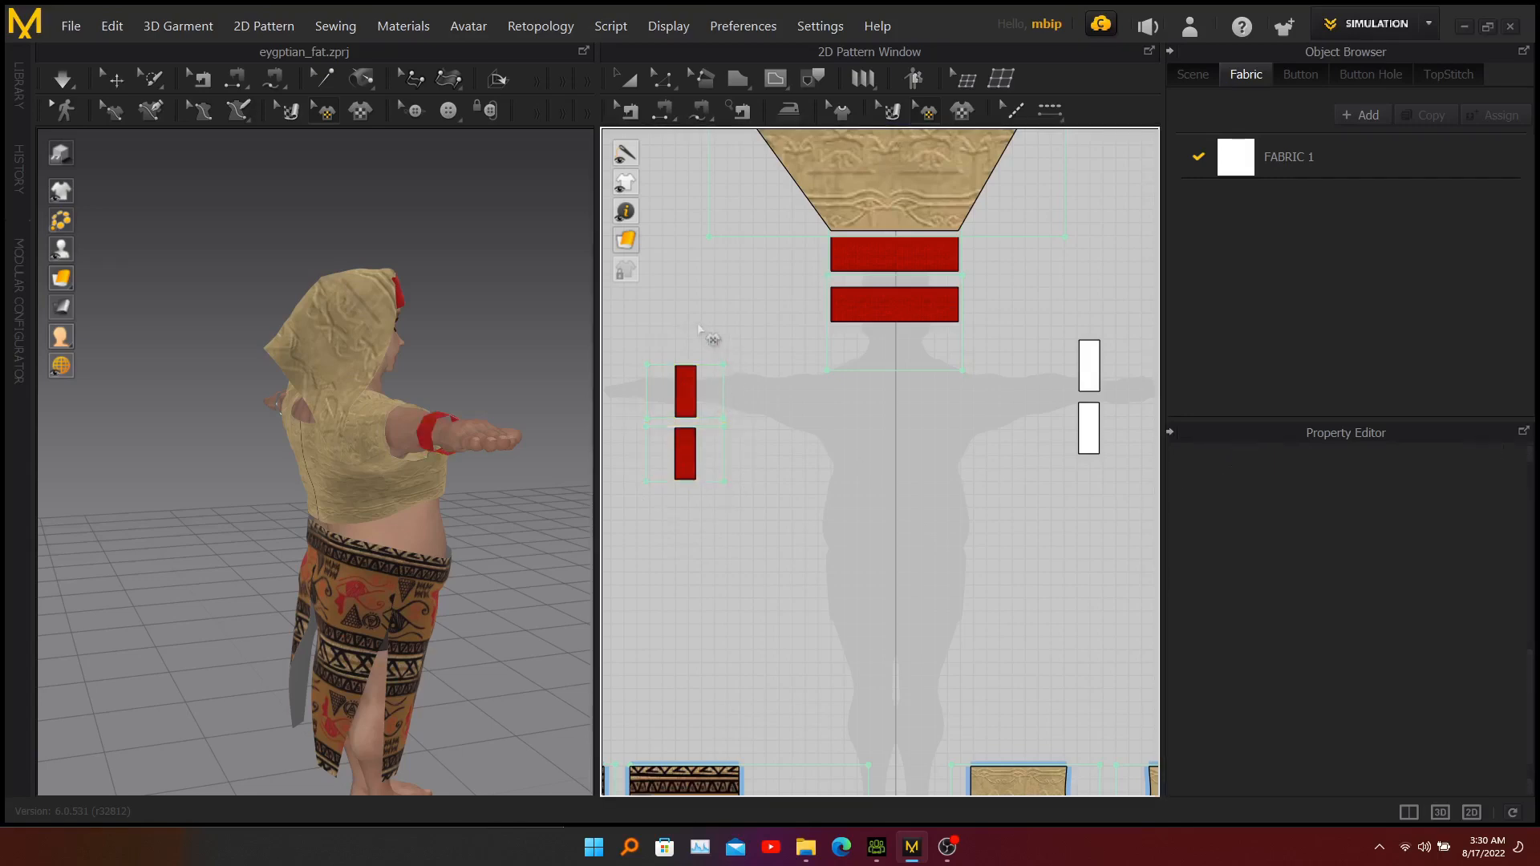
Add head-band.jpg as a 5.18 × 3.64 cm graphic on the upper rectangle of the right wrist pair.
{"action": "right_click_drag", "start_coordinate": [499, 409], "coordinate": [290, 470]}
{"action": "middle_click_drag", "start_coordinate": [552, 479], "coordinate": [434, 475]}
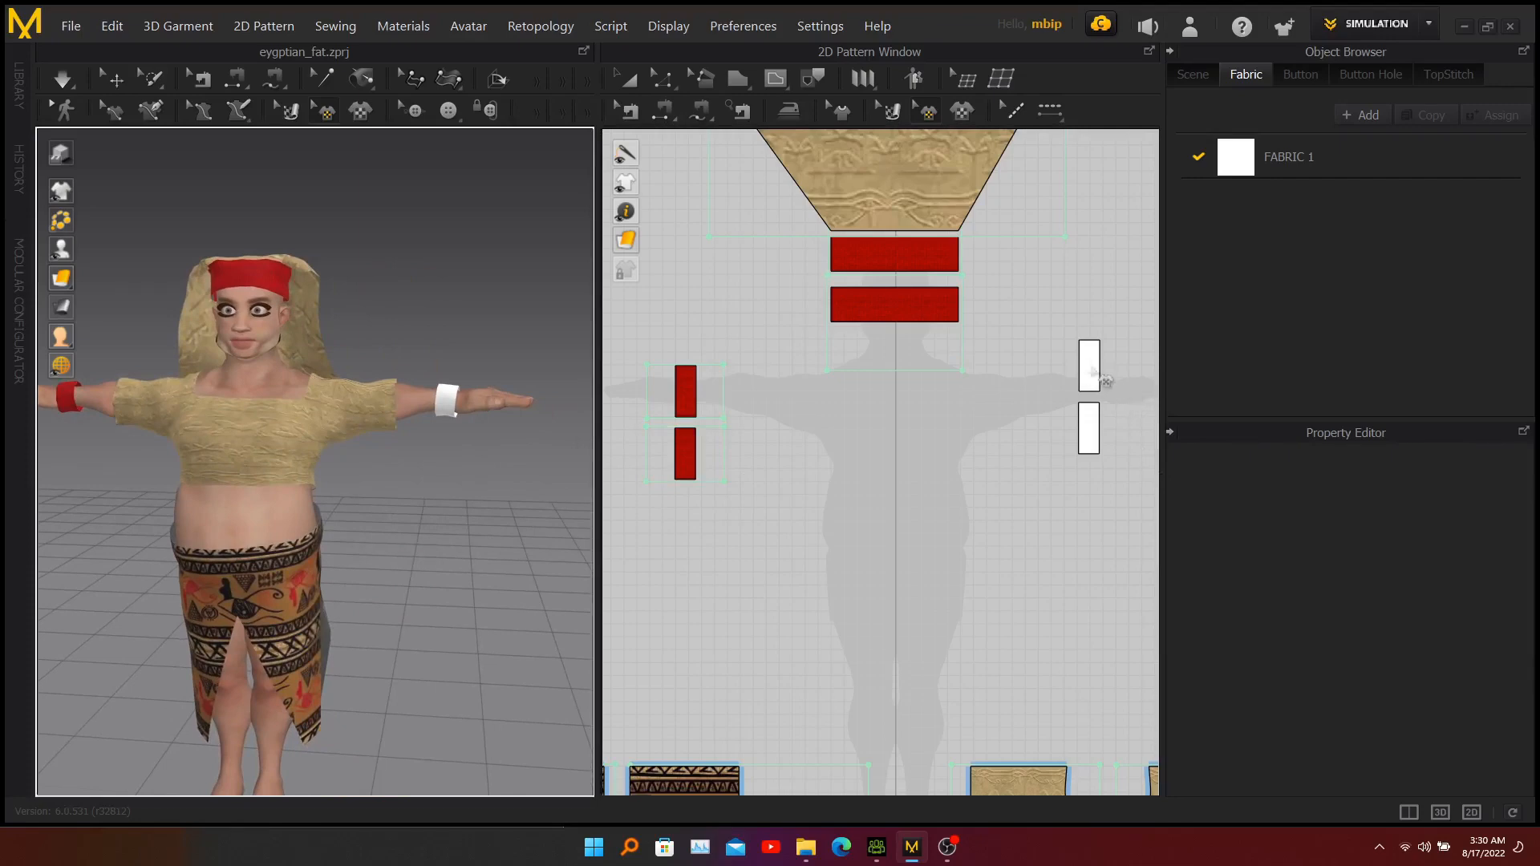
{"action": "left_click", "coordinate": [963, 110]}
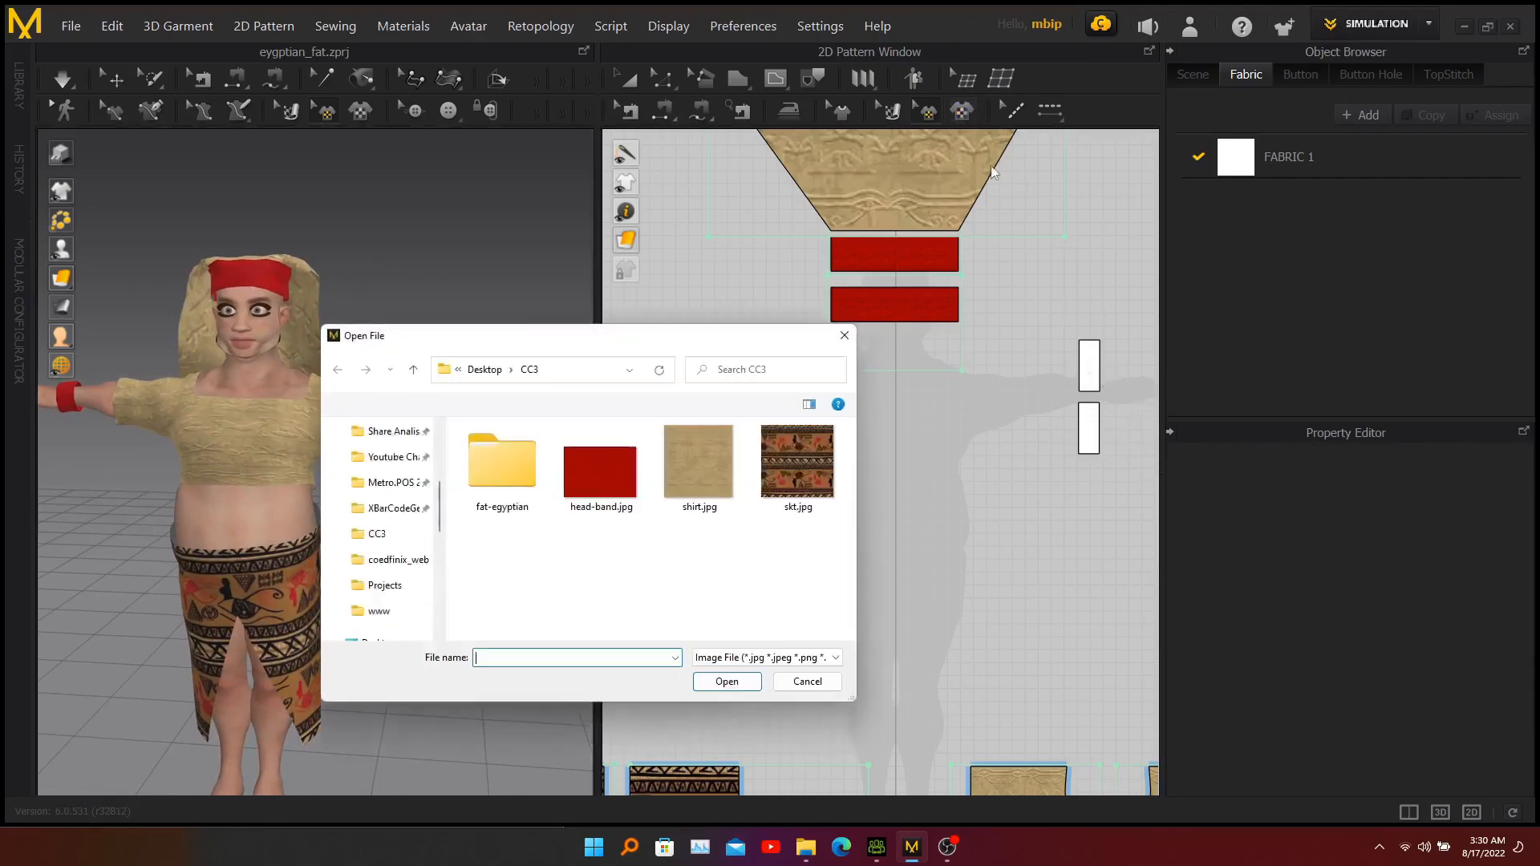
{"action": "left_click", "coordinate": [600, 469]}
{"action": "left_click", "coordinate": [727, 681]}
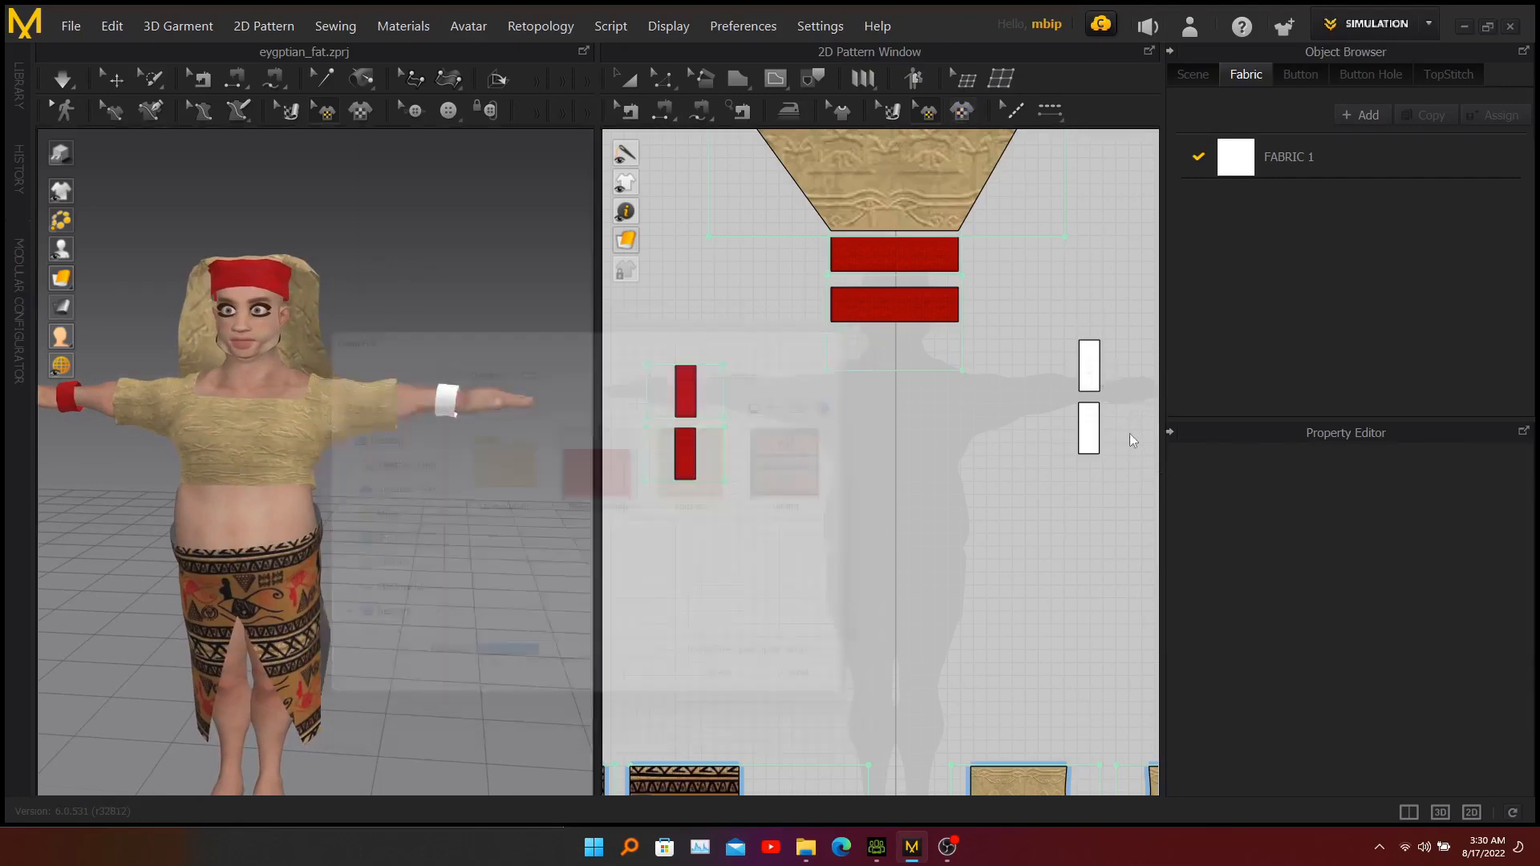
{"action": "left_click", "coordinate": [1093, 368]}
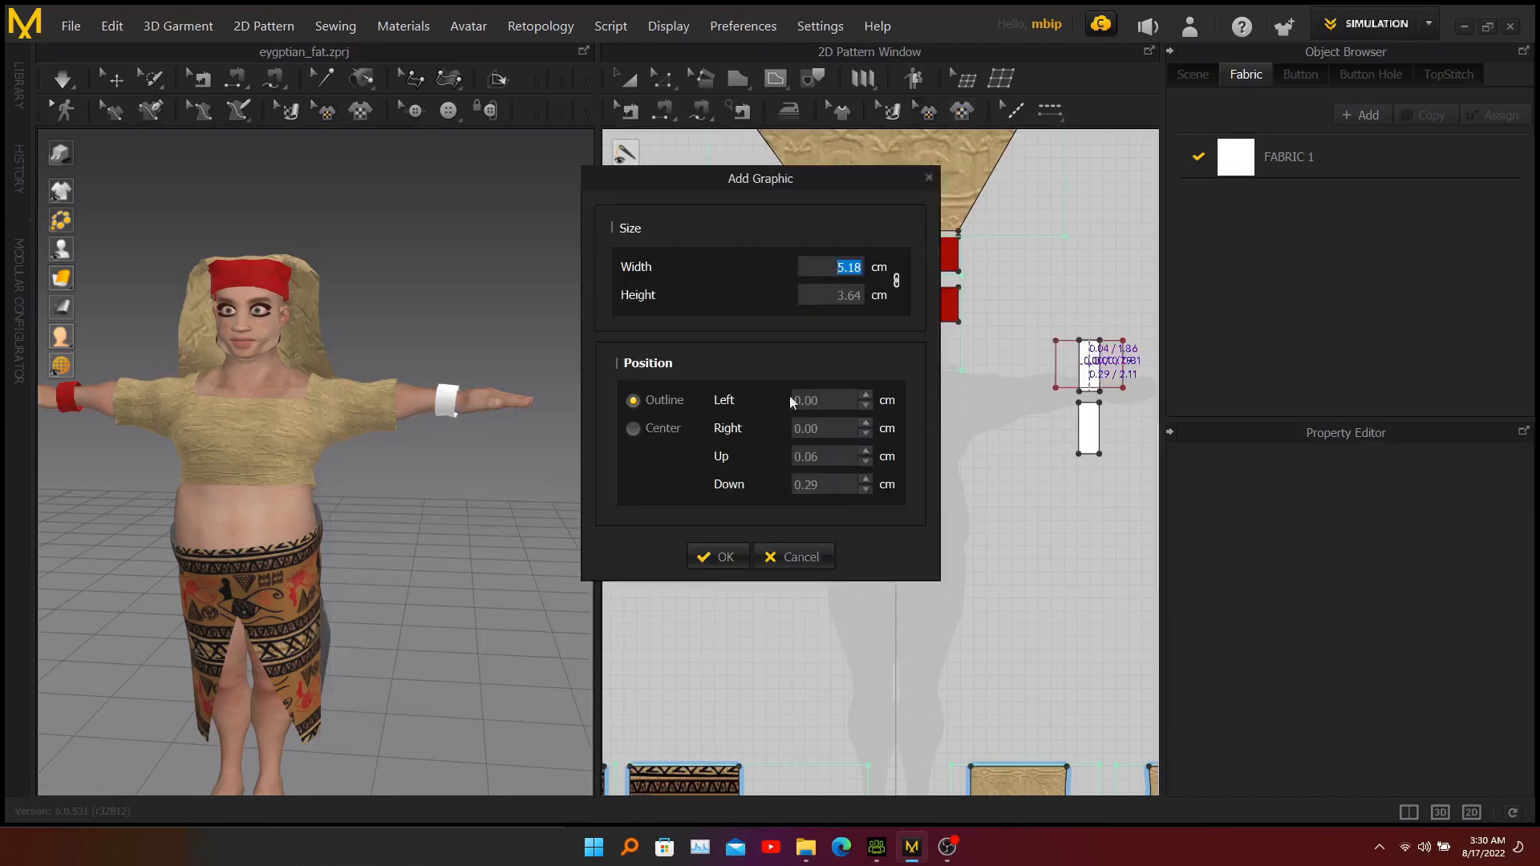
{"action": "left_click", "coordinate": [714, 559]}
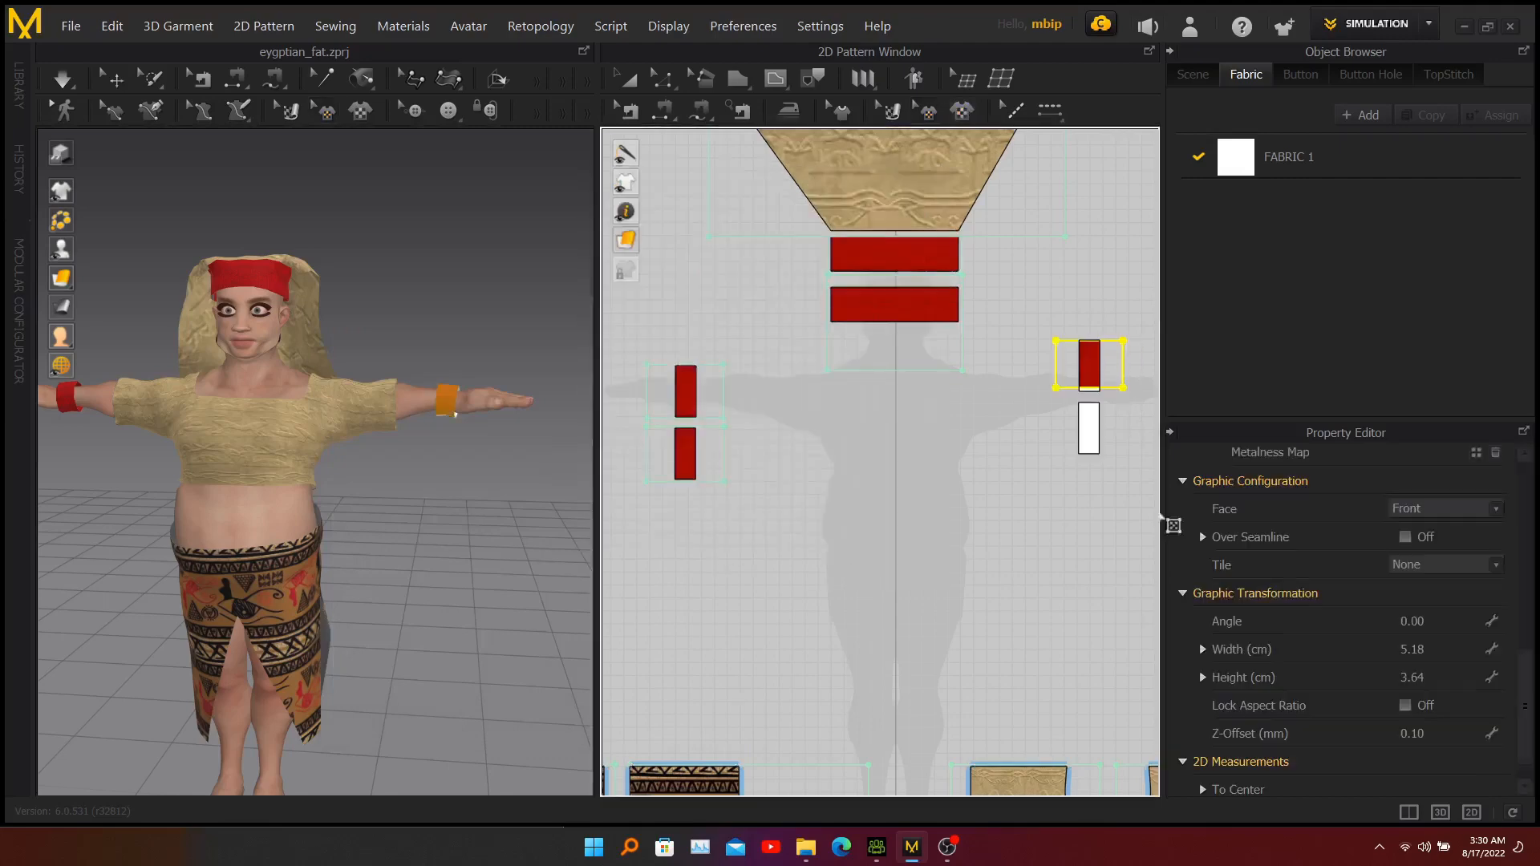
Enlarge the graphic on the right pair's upper rectangle to about 6.16 × 4.33 cm so it covers the whole piece.
{"action": "left_click", "coordinate": [1091, 361]}
{"action": "left_click_drag", "start_coordinate": [1135, 319], "coordinate": [1138, 315]}
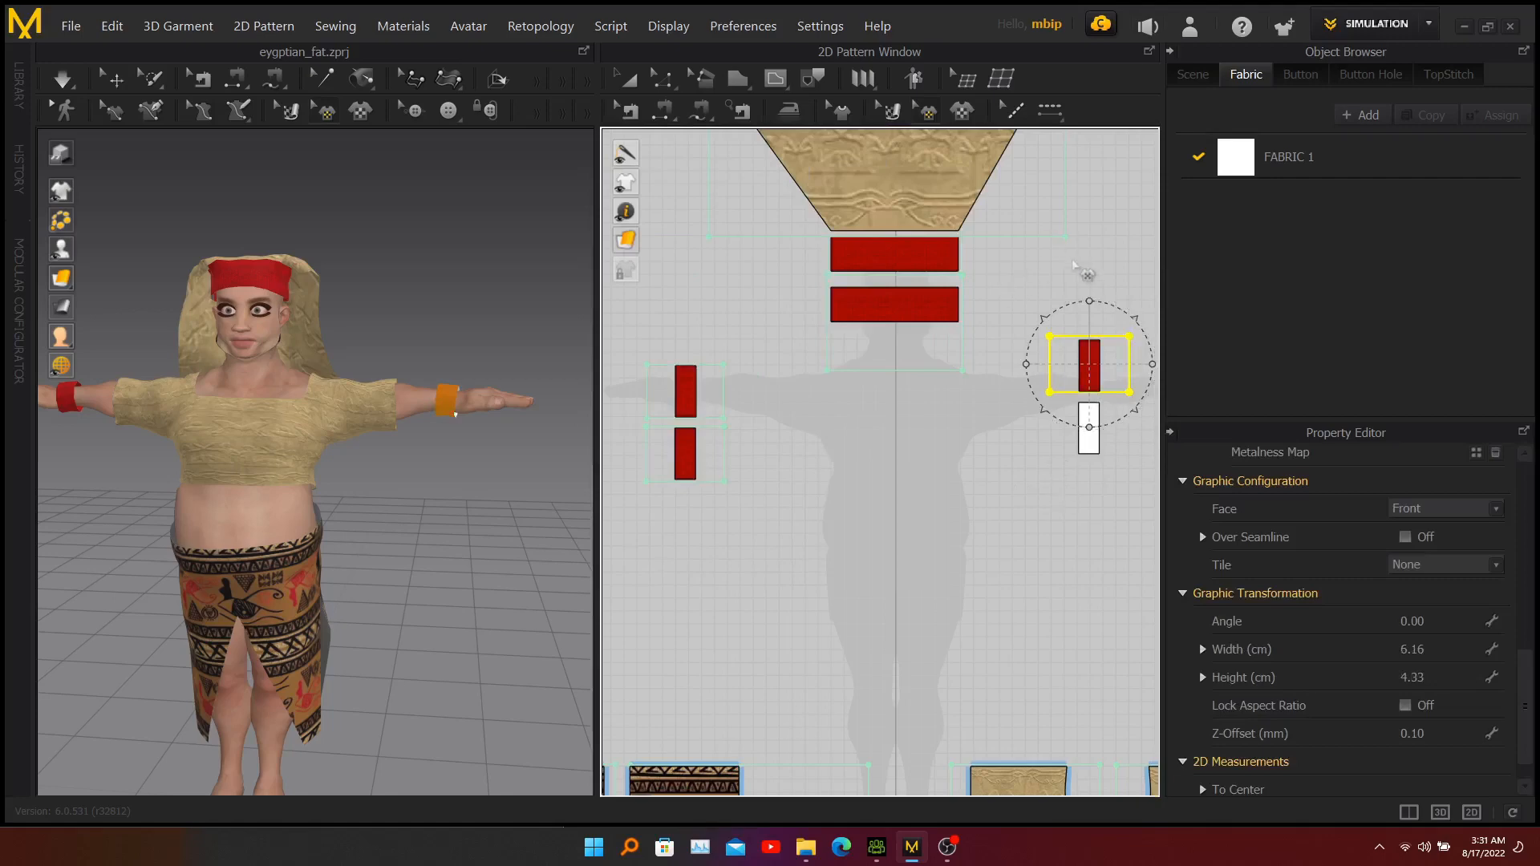
{"action": "left_click", "coordinate": [1100, 255]}
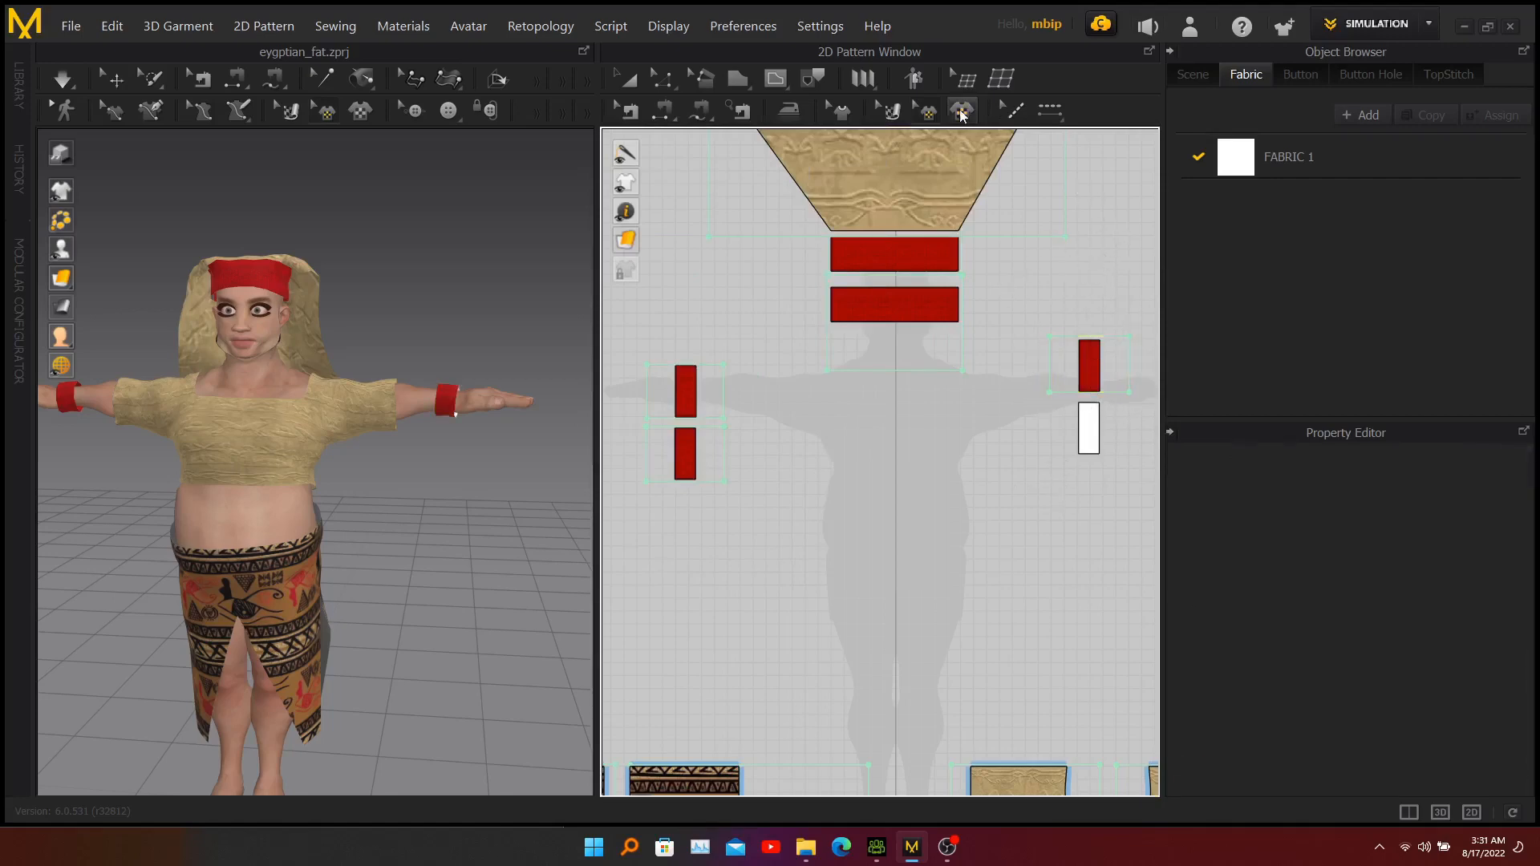
Add head-band.jpg as a centred 5.18 × 3.64 cm graphic on the lower rectangle of the right wrist pair.
{"action": "left_click", "coordinate": [962, 111]}
{"action": "left_click", "coordinate": [600, 469]}
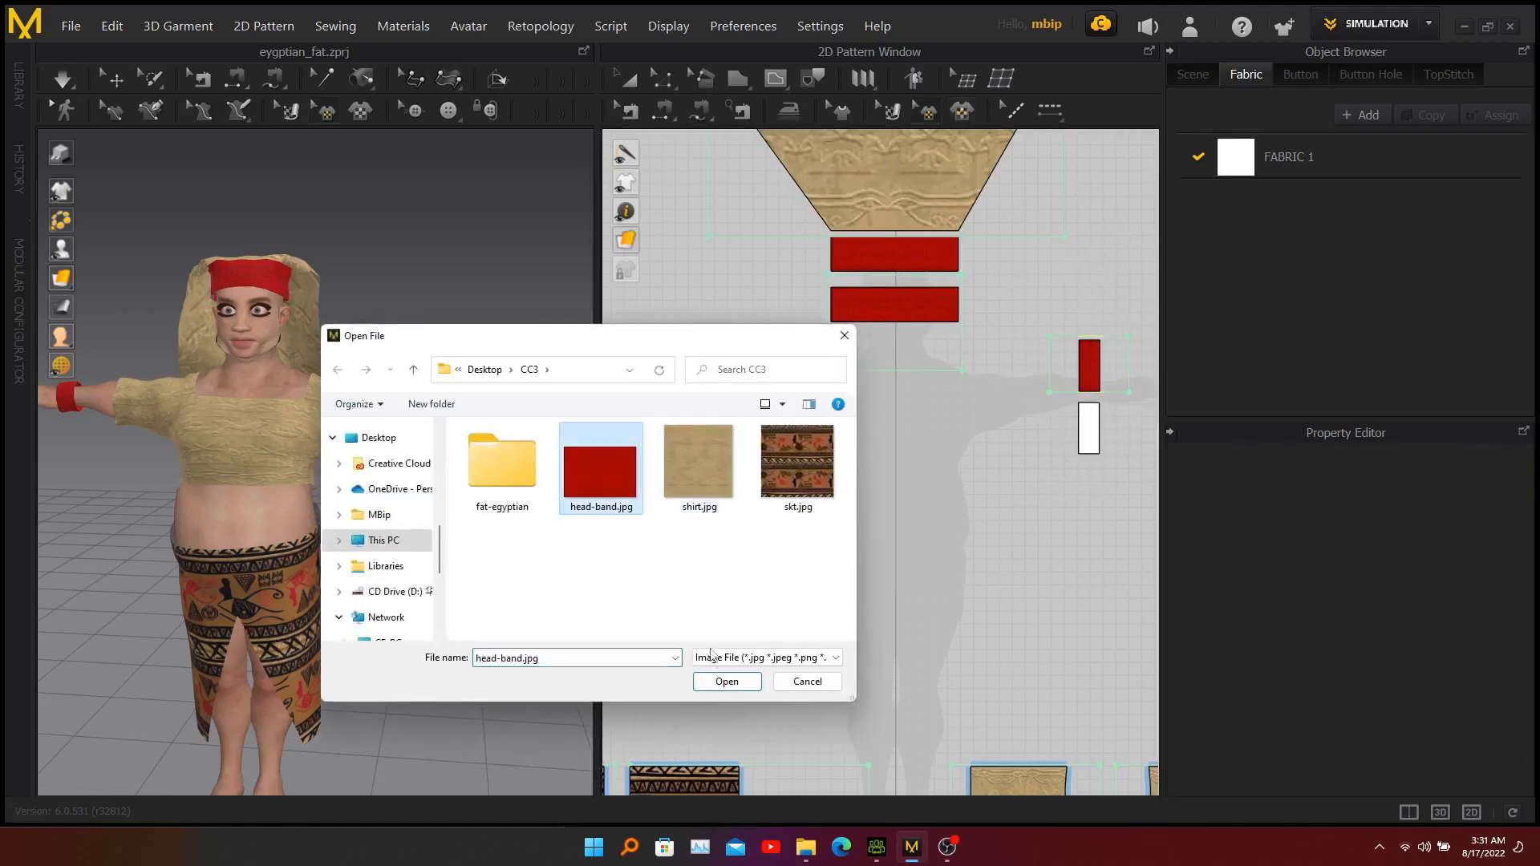
{"action": "left_click", "coordinate": [727, 682]}
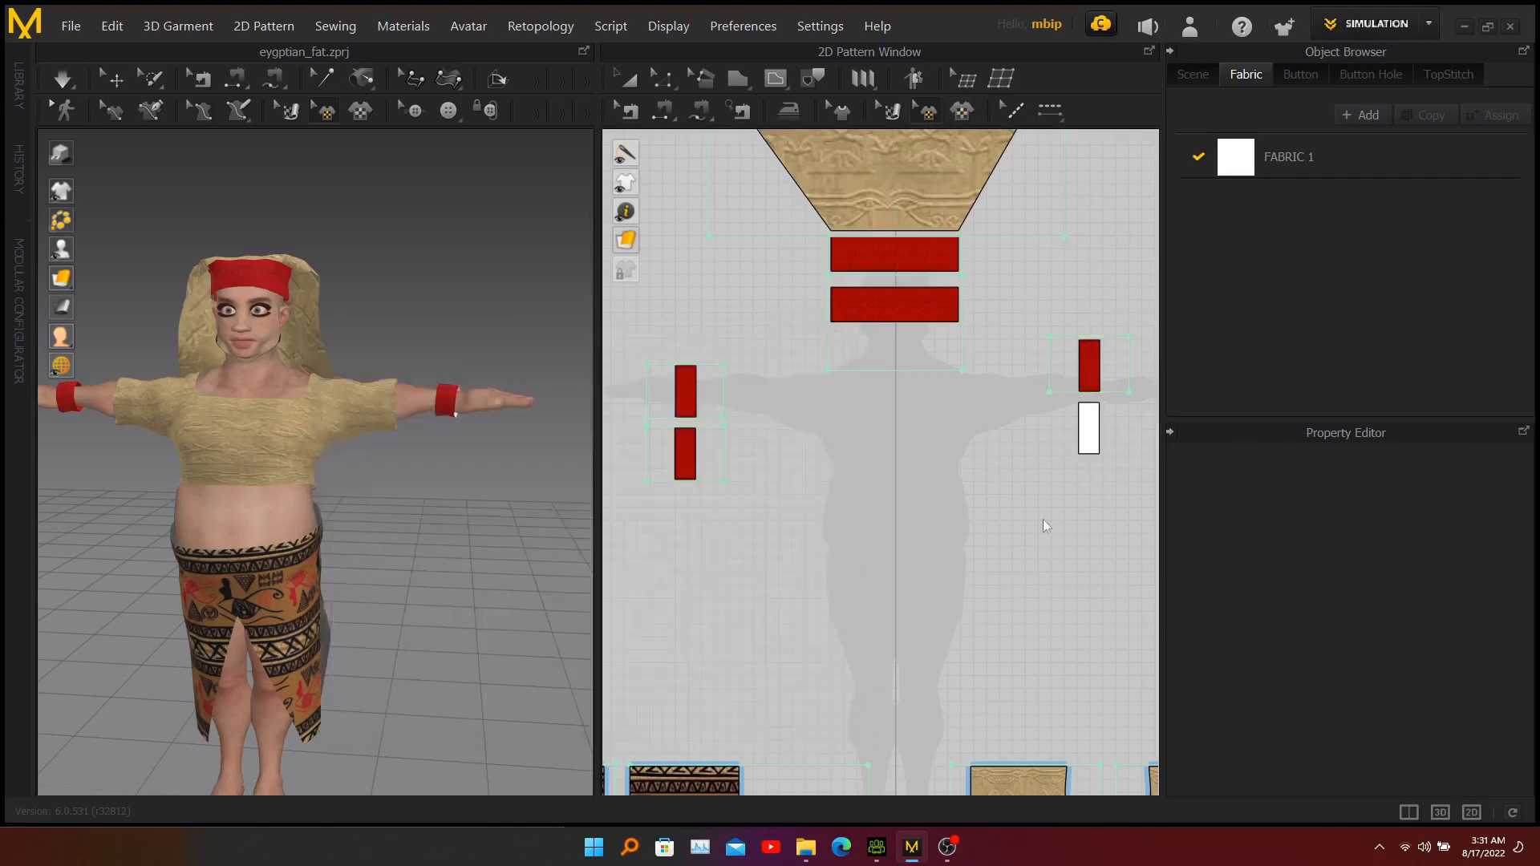
{"action": "left_click", "coordinate": [1093, 433]}
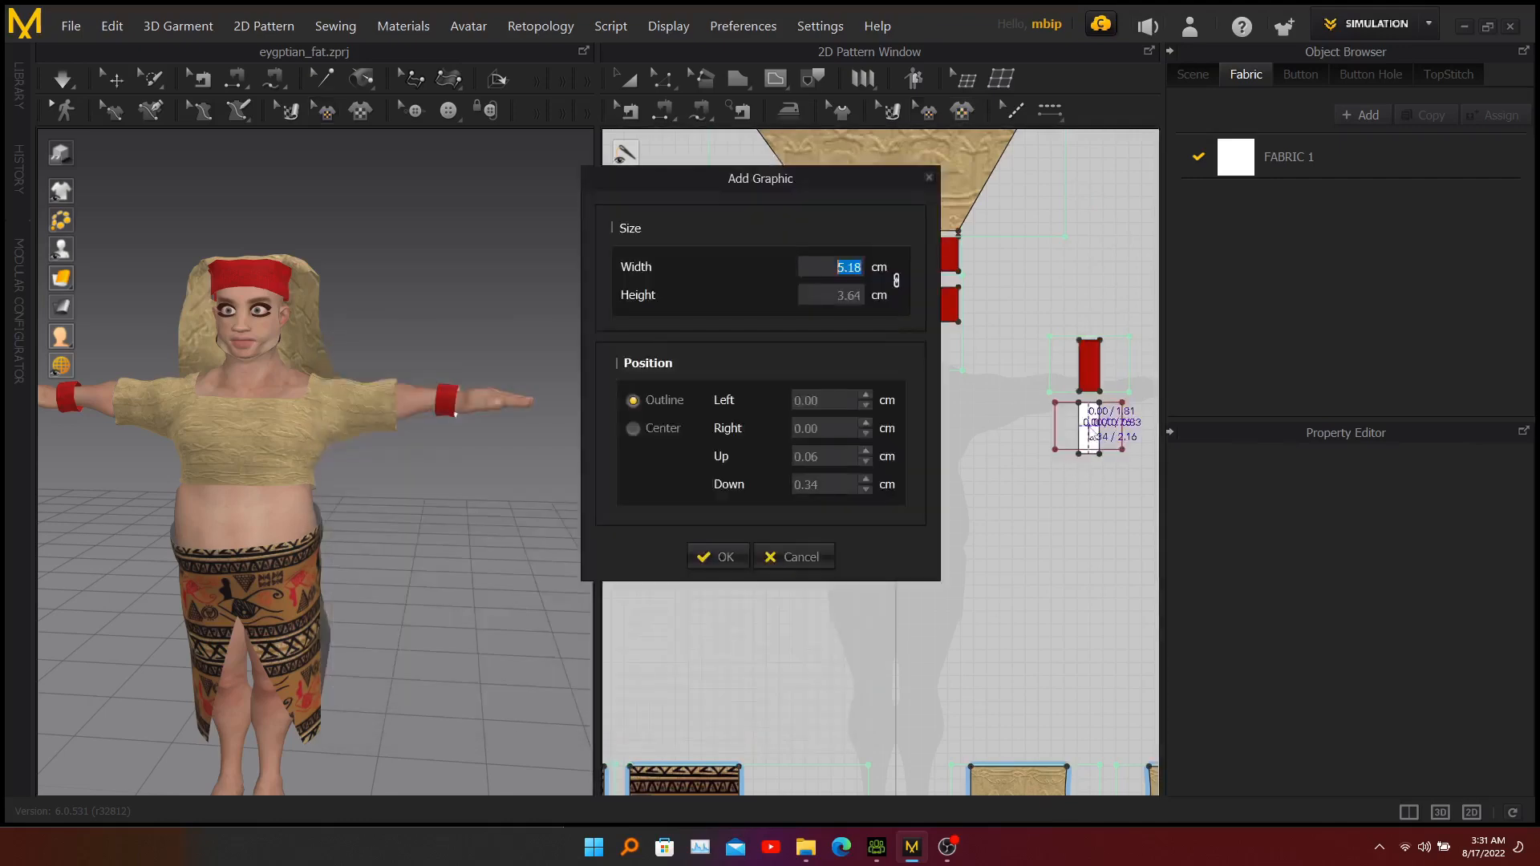
{"action": "left_click", "coordinate": [664, 430]}
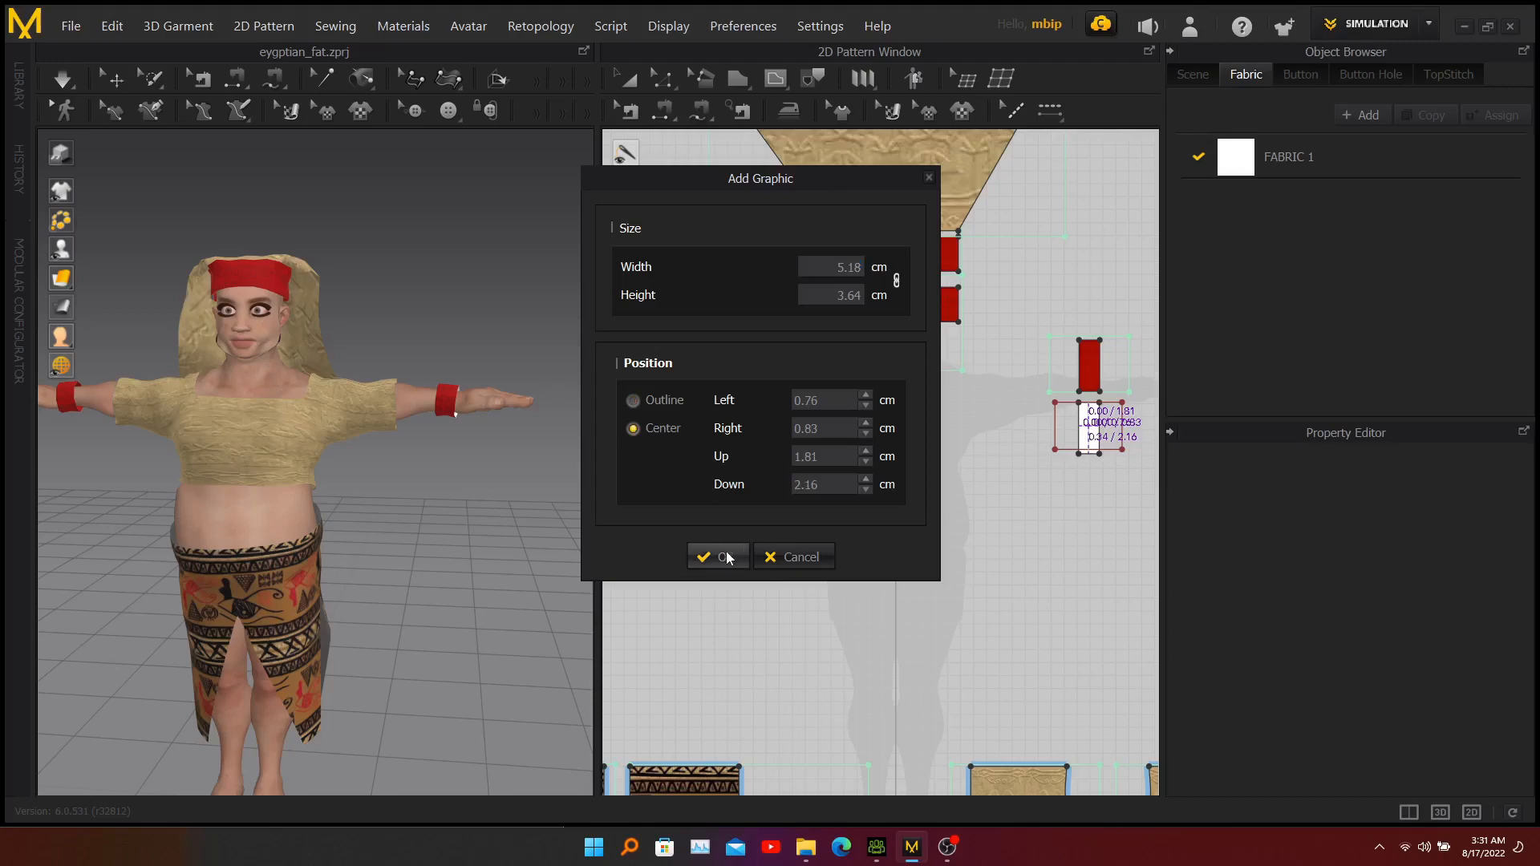
{"action": "left_click", "coordinate": [725, 557]}
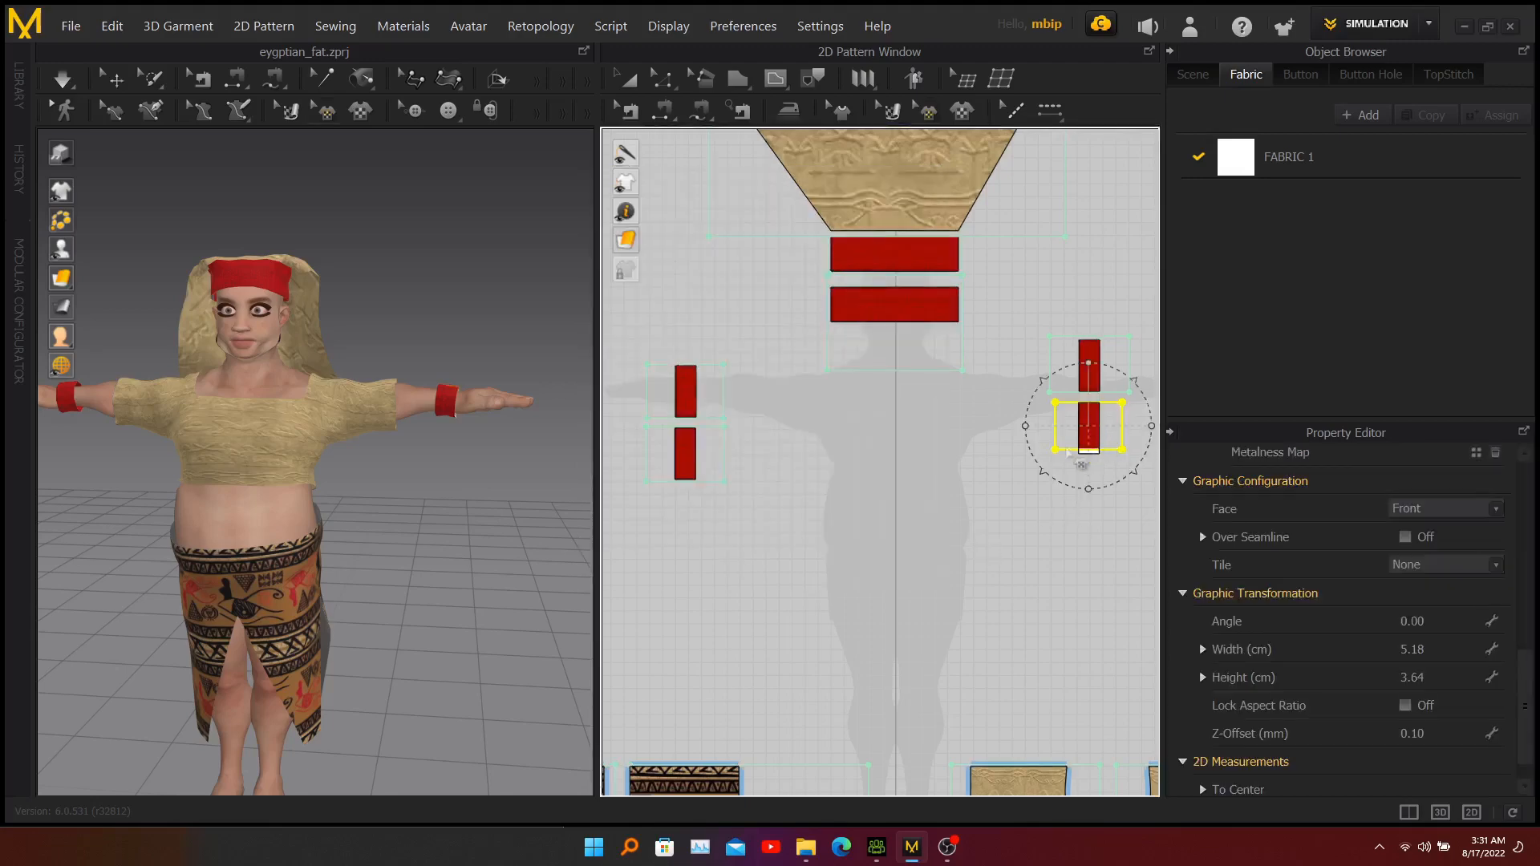
Enlarge the graphic on the right pair's lower rectangle to about 6.25 × 4.39 cm and recentre it to cover the piece.
{"action": "mouse_move", "coordinate": [1042, 477]}
{"action": "left_mouse_down"}
{"action": "mouse_move", "coordinate": [1028, 498]}
{"action": "mouse_move", "coordinate": [1043, 471]}
{"action": "left_mouse_up"}
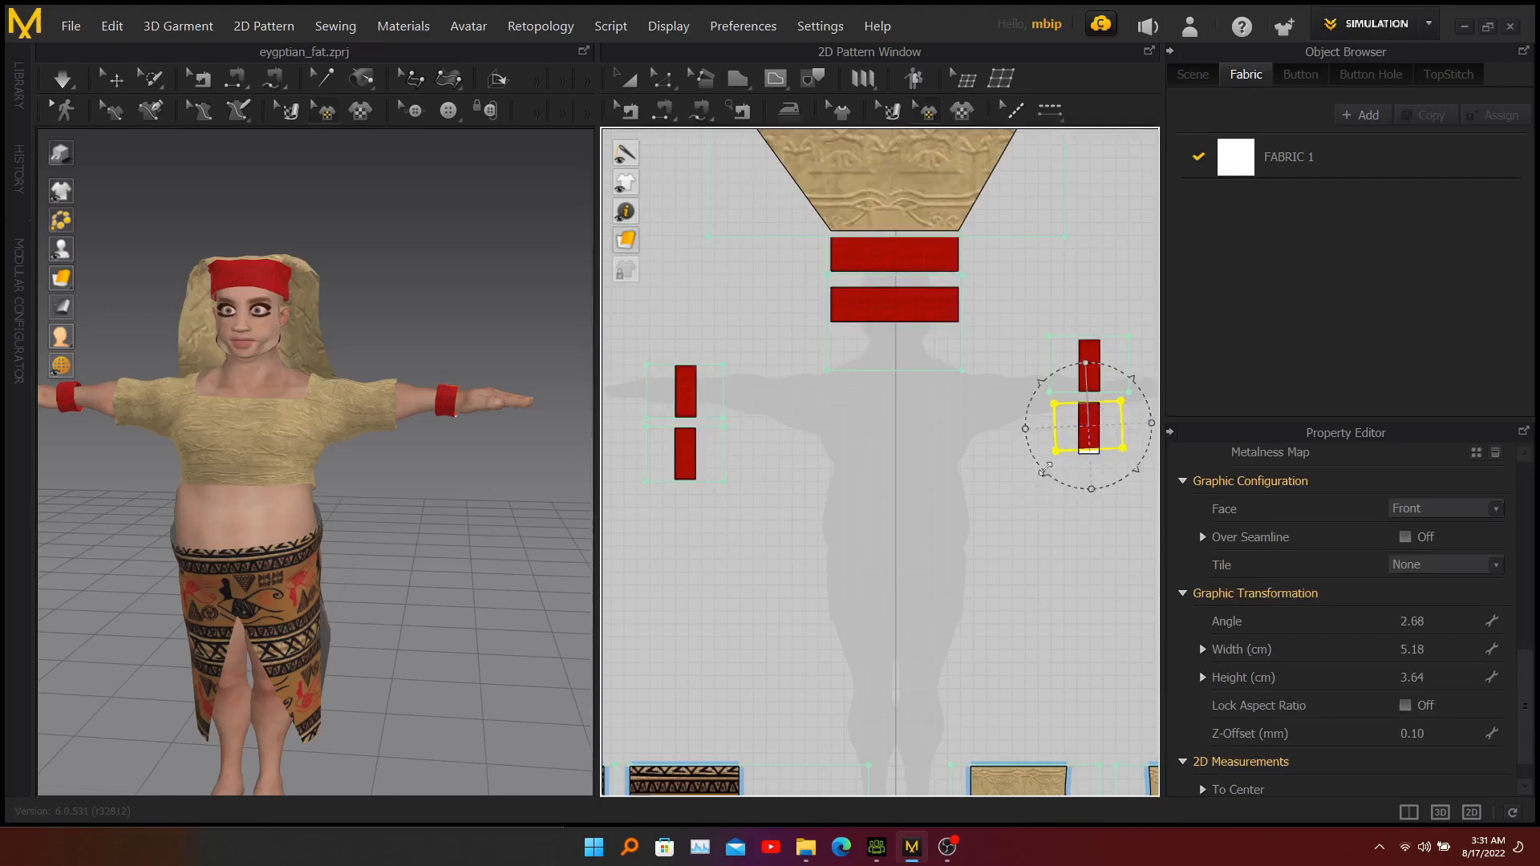
{"action": "key", "text": "ctrl+z"}
{"action": "left_click_drag", "start_coordinate": [1046, 470], "coordinate": [1034, 481]}
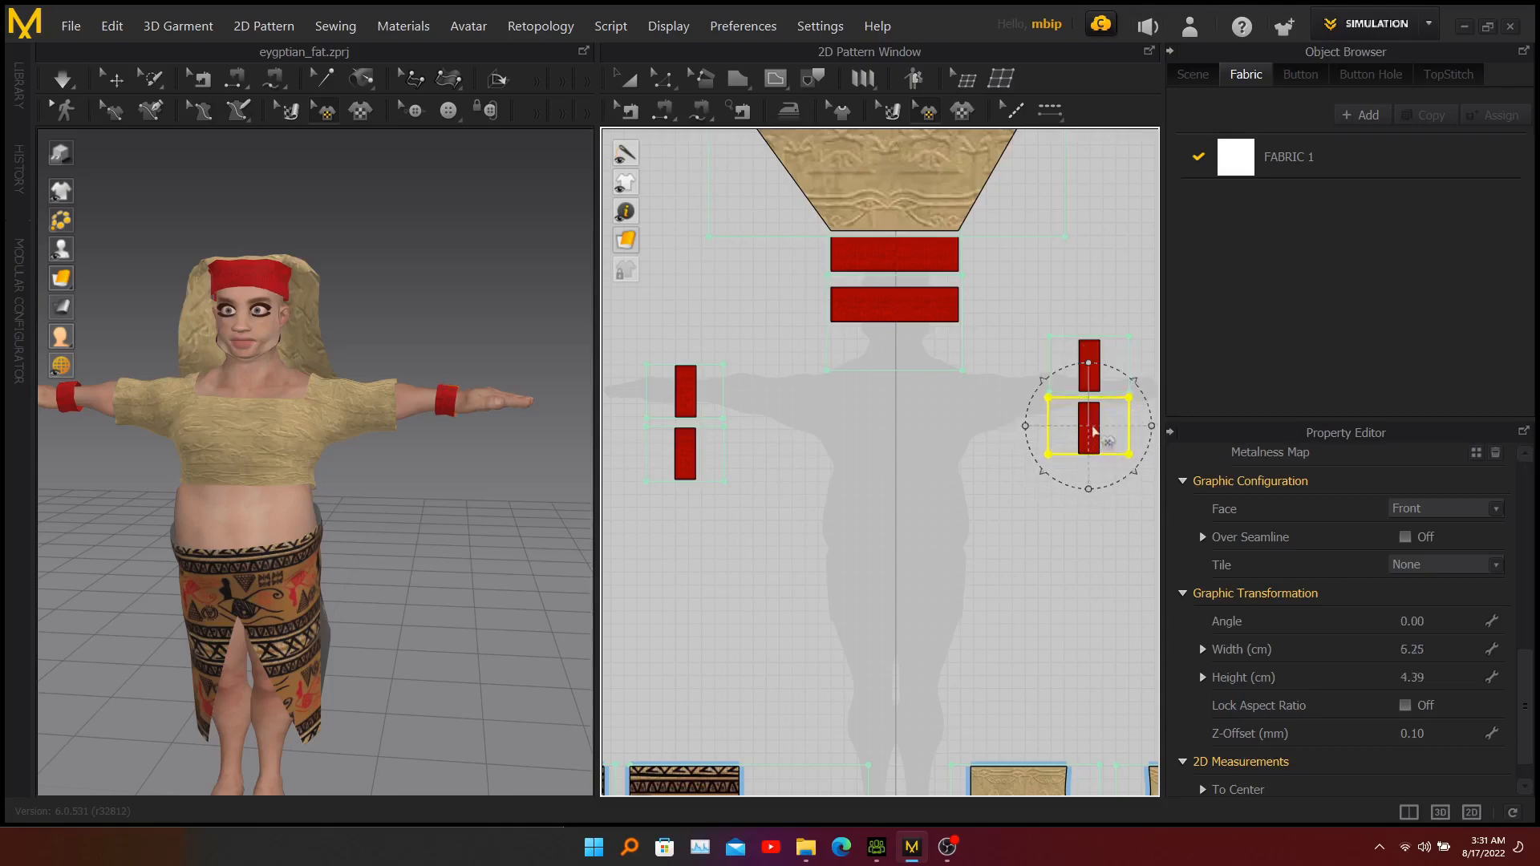
{"action": "left_click_drag", "start_coordinate": [1094, 435], "coordinate": [1093, 435]}
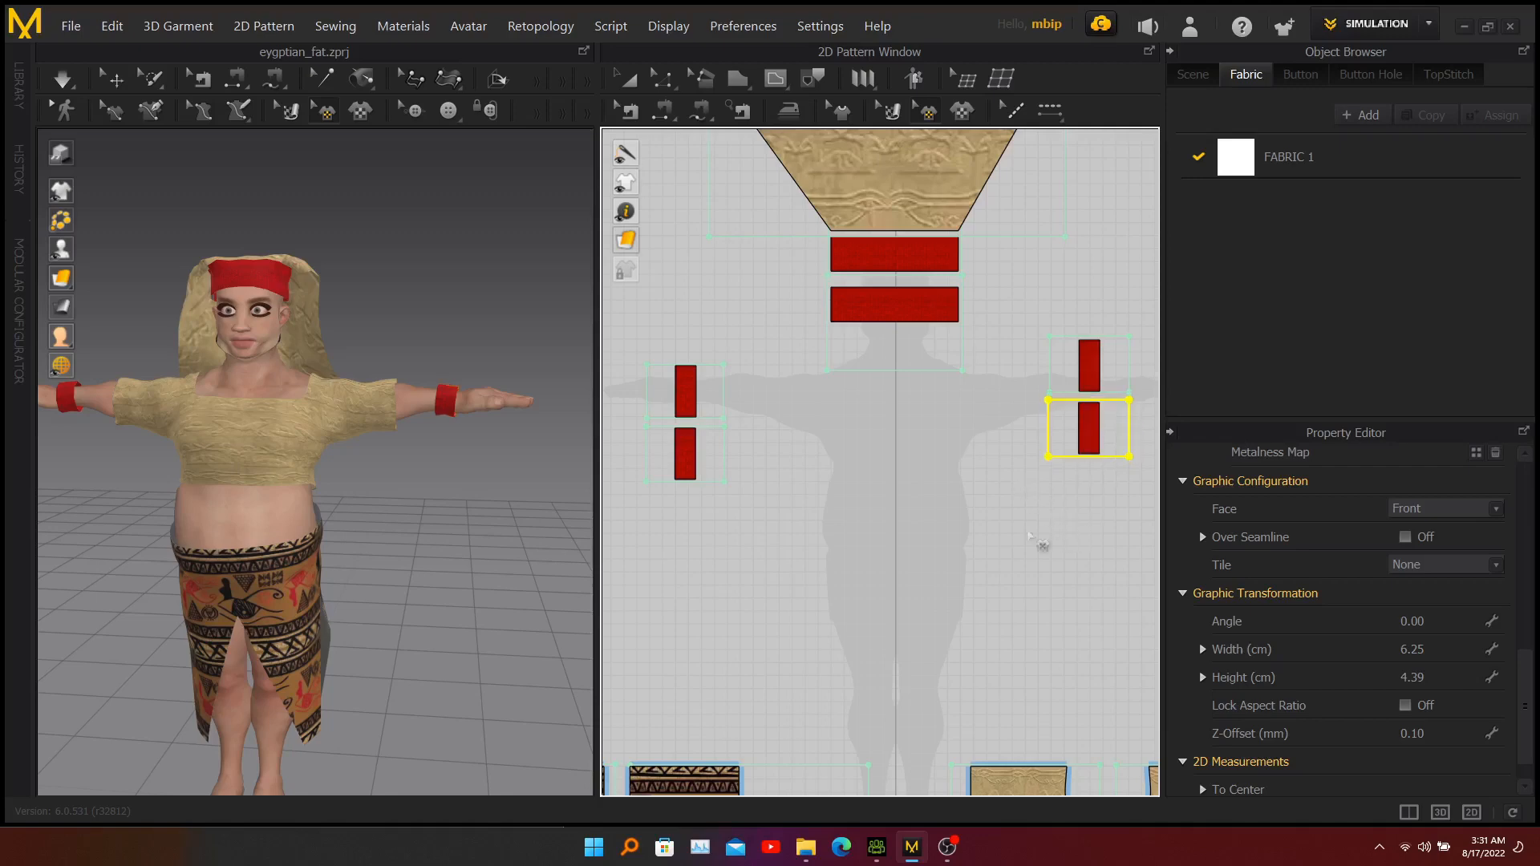
Set the Face option to Both for the graphics on the two rectangles of the right wrist pair.
{"action": "left_click", "coordinate": [1486, 511]}
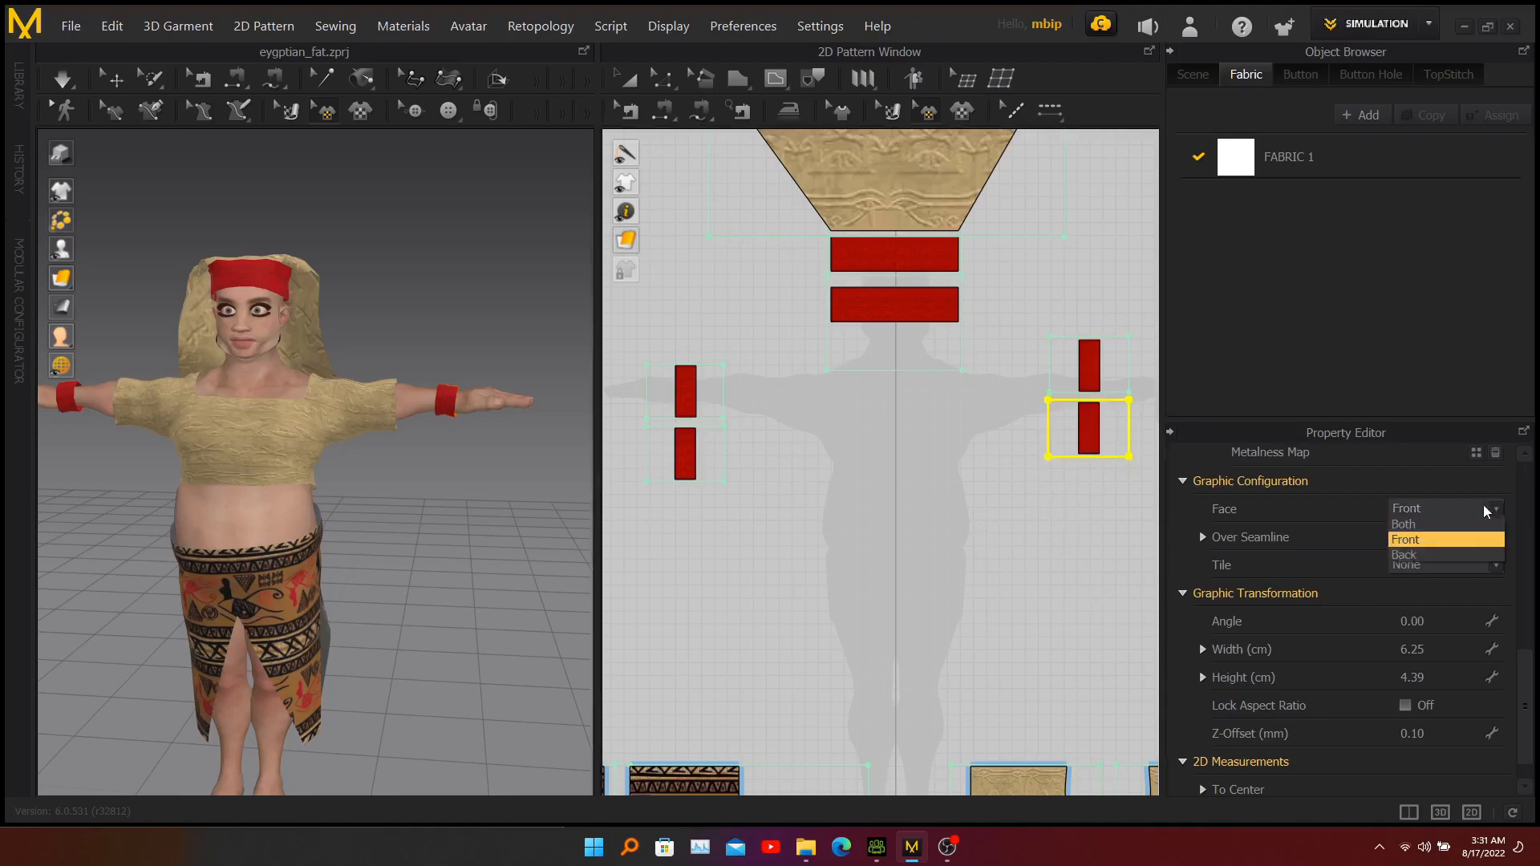
{"action": "left_click", "coordinate": [1452, 538]}
{"action": "left_click", "coordinate": [1087, 365]}
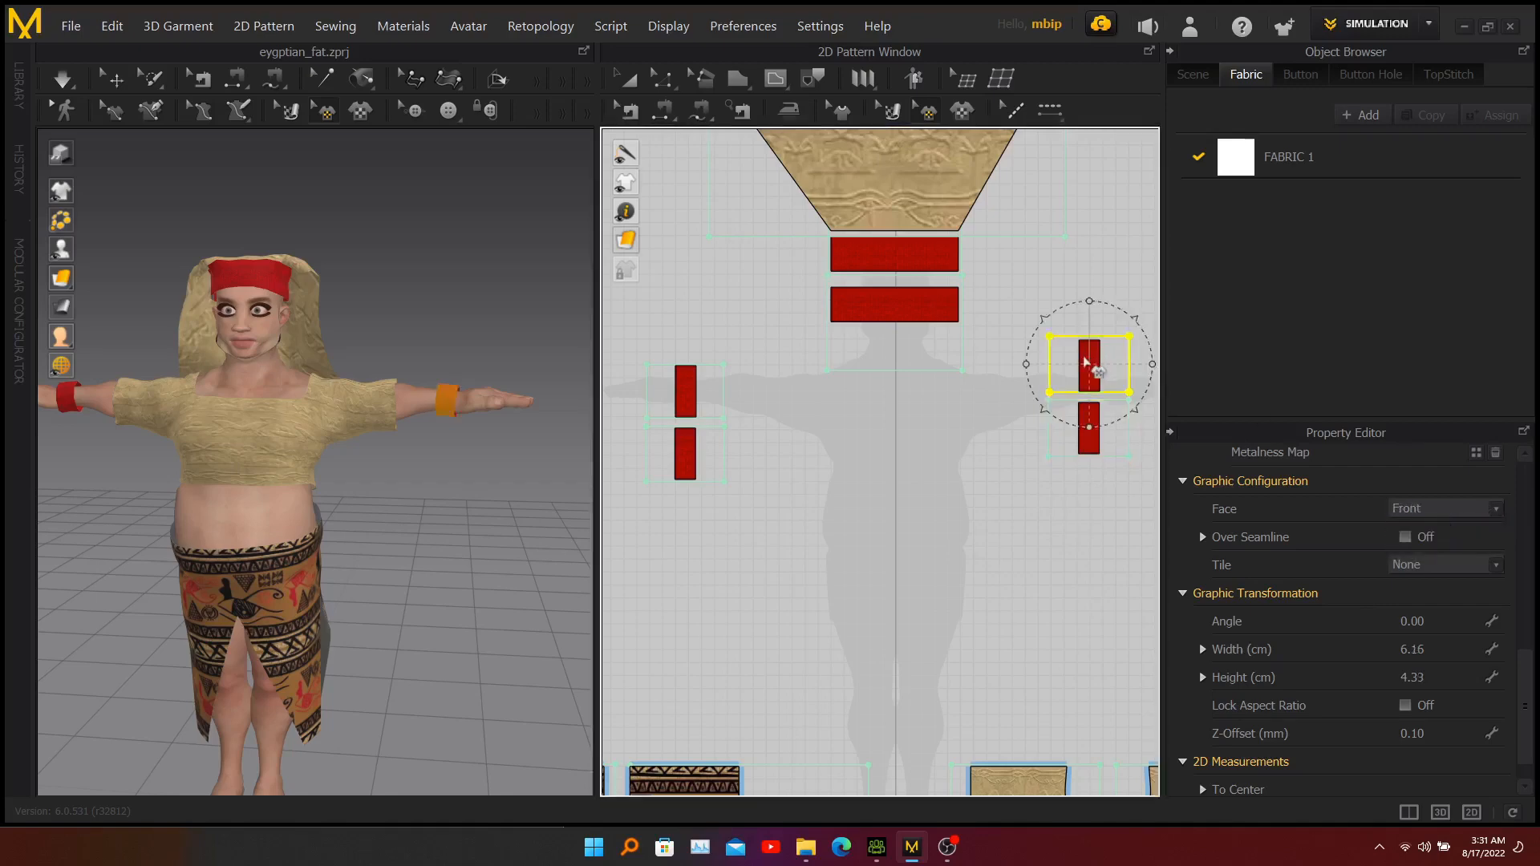
{"action": "left_click", "coordinate": [1414, 510]}
{"action": "left_click", "coordinate": [1413, 527]}
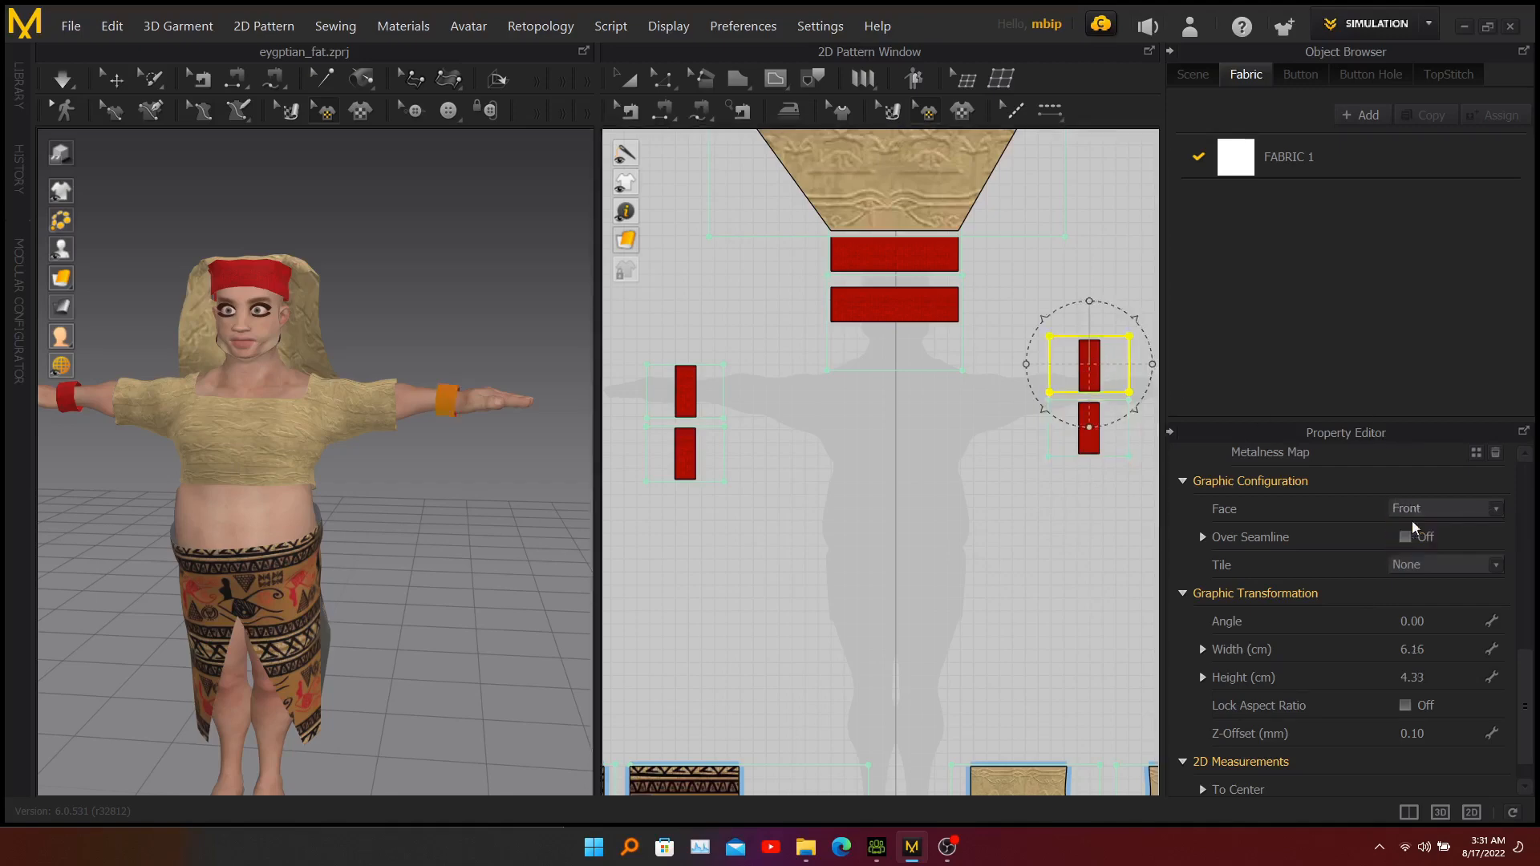
{"action": "left_click", "coordinate": [1064, 260]}
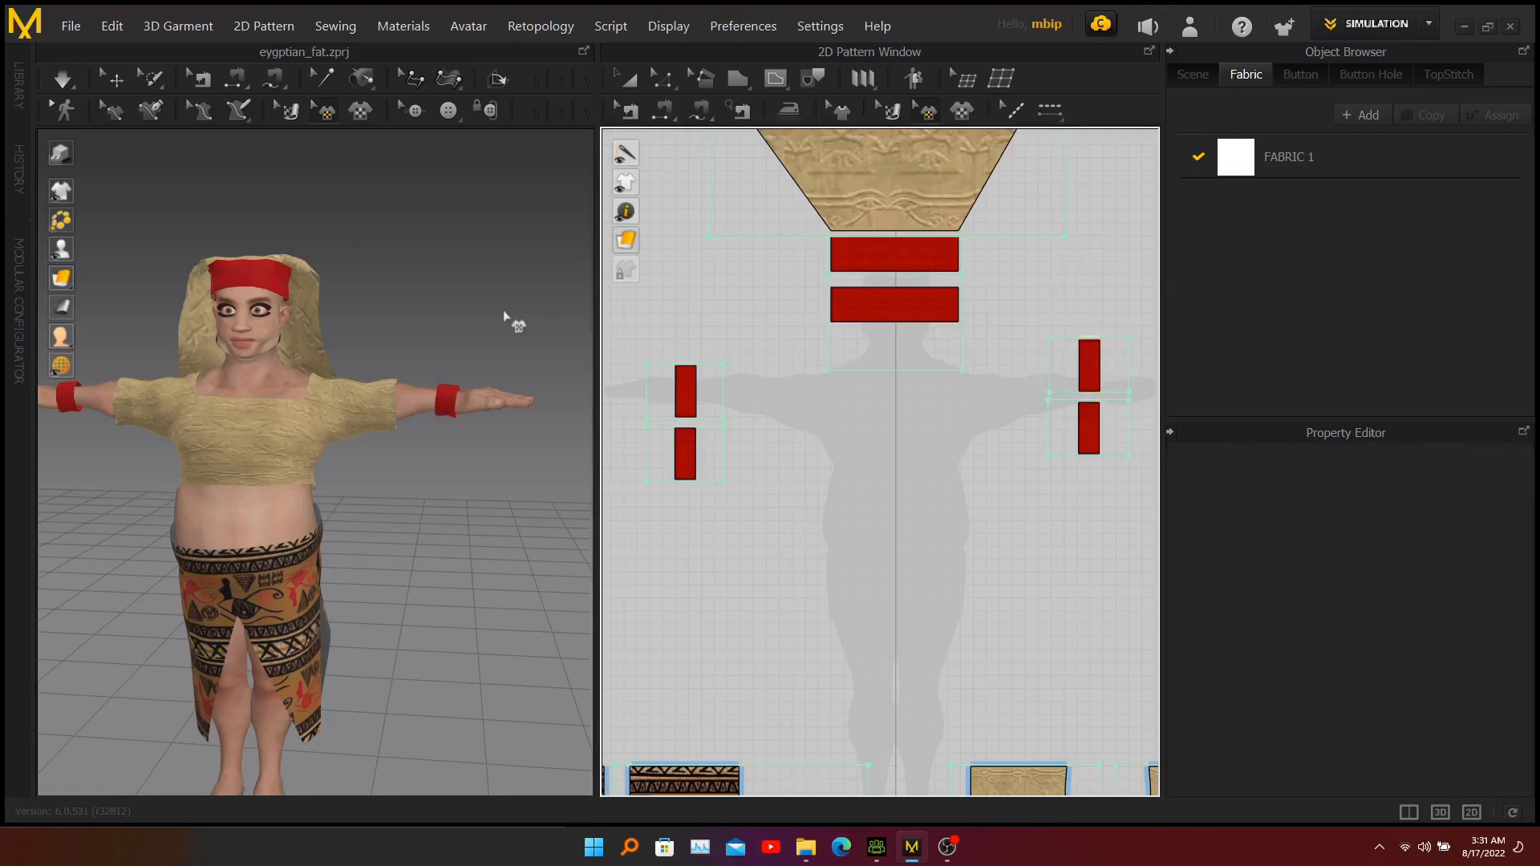
Examine the fully dressed avatar from the front and the overall layout of the pattern pieces.
{"action": "mouse_move", "coordinate": [241, 445]}
{"action": "right_mouse_down"}
{"action": "mouse_move", "coordinate": [551, 441]}
{"action": "mouse_move", "coordinate": [520, 456]}
{"action": "mouse_move", "coordinate": [268, 456]}
{"action": "right_mouse_up"}
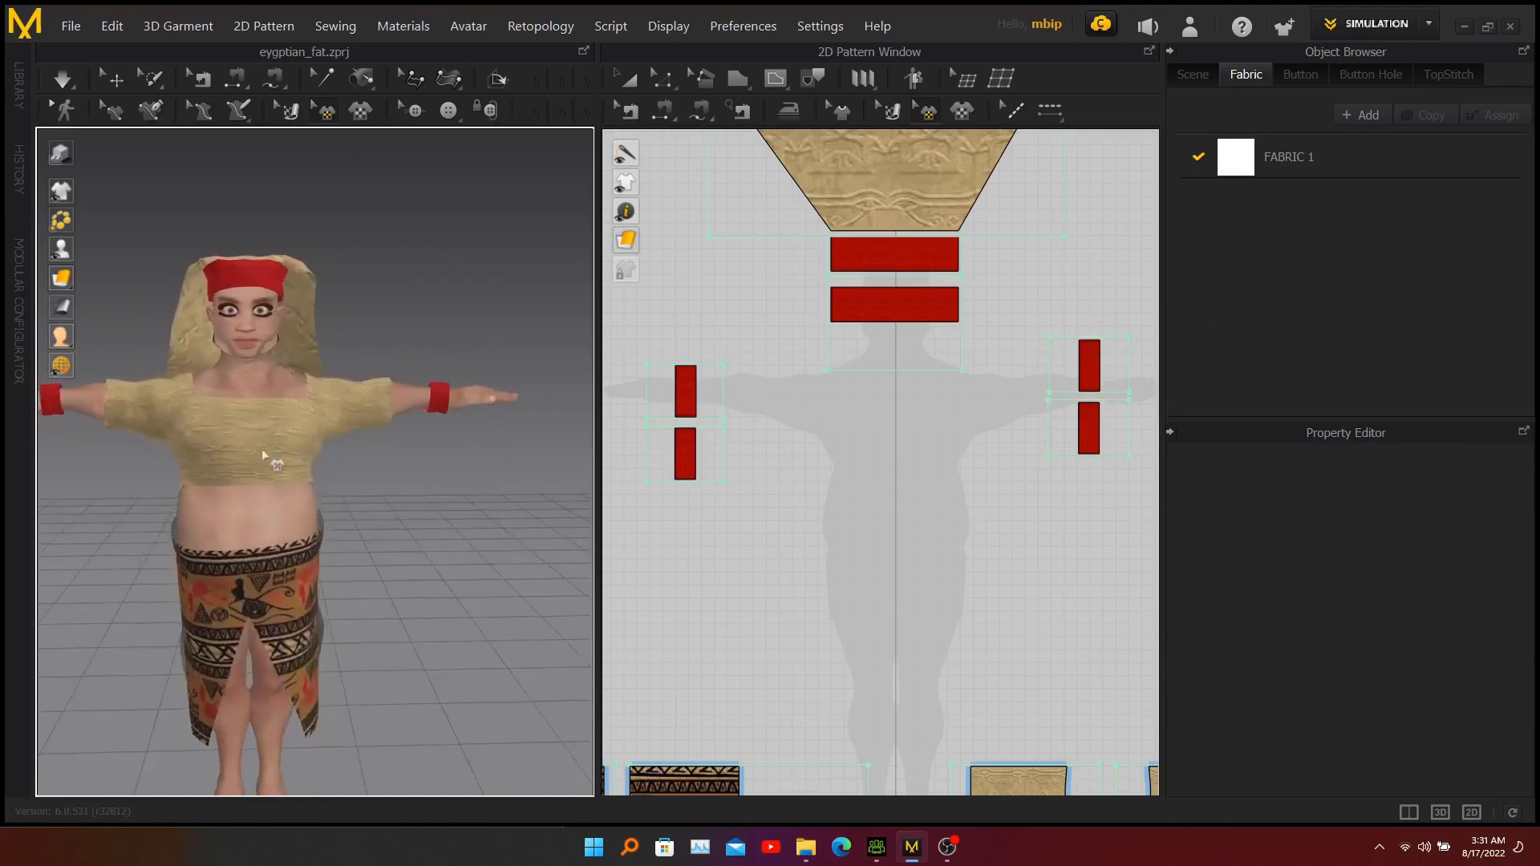
{"action": "middle_click_drag", "start_coordinate": [265, 446], "coordinate": [318, 400]}
{"action": "scroll", "coordinate": [313, 374], "scroll_direction": "down", "scroll_amount": 5}
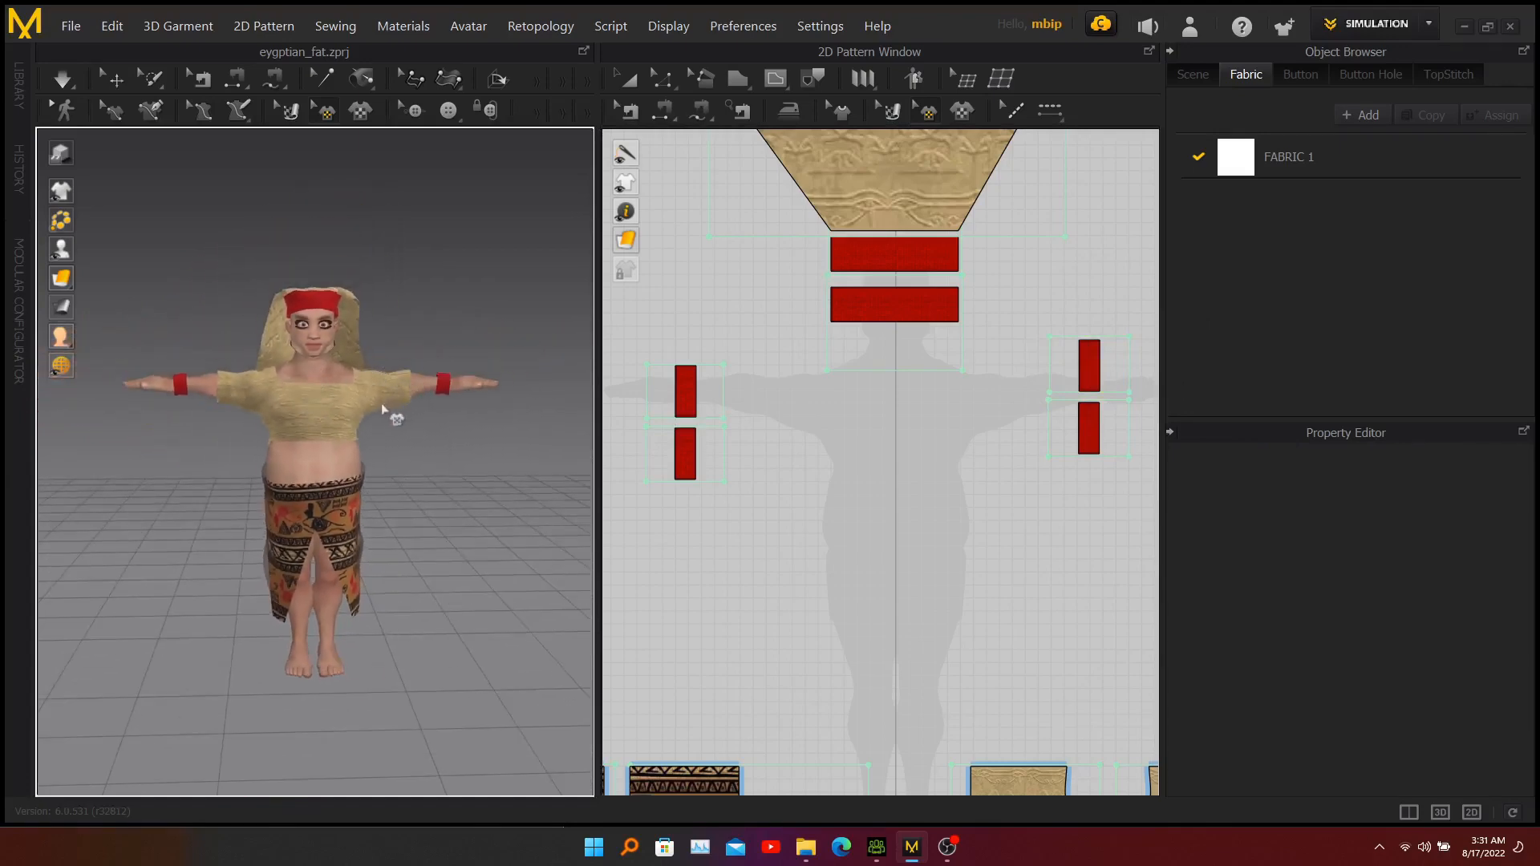
{"action": "middle_click_drag", "start_coordinate": [388, 406], "coordinate": [371, 419]}
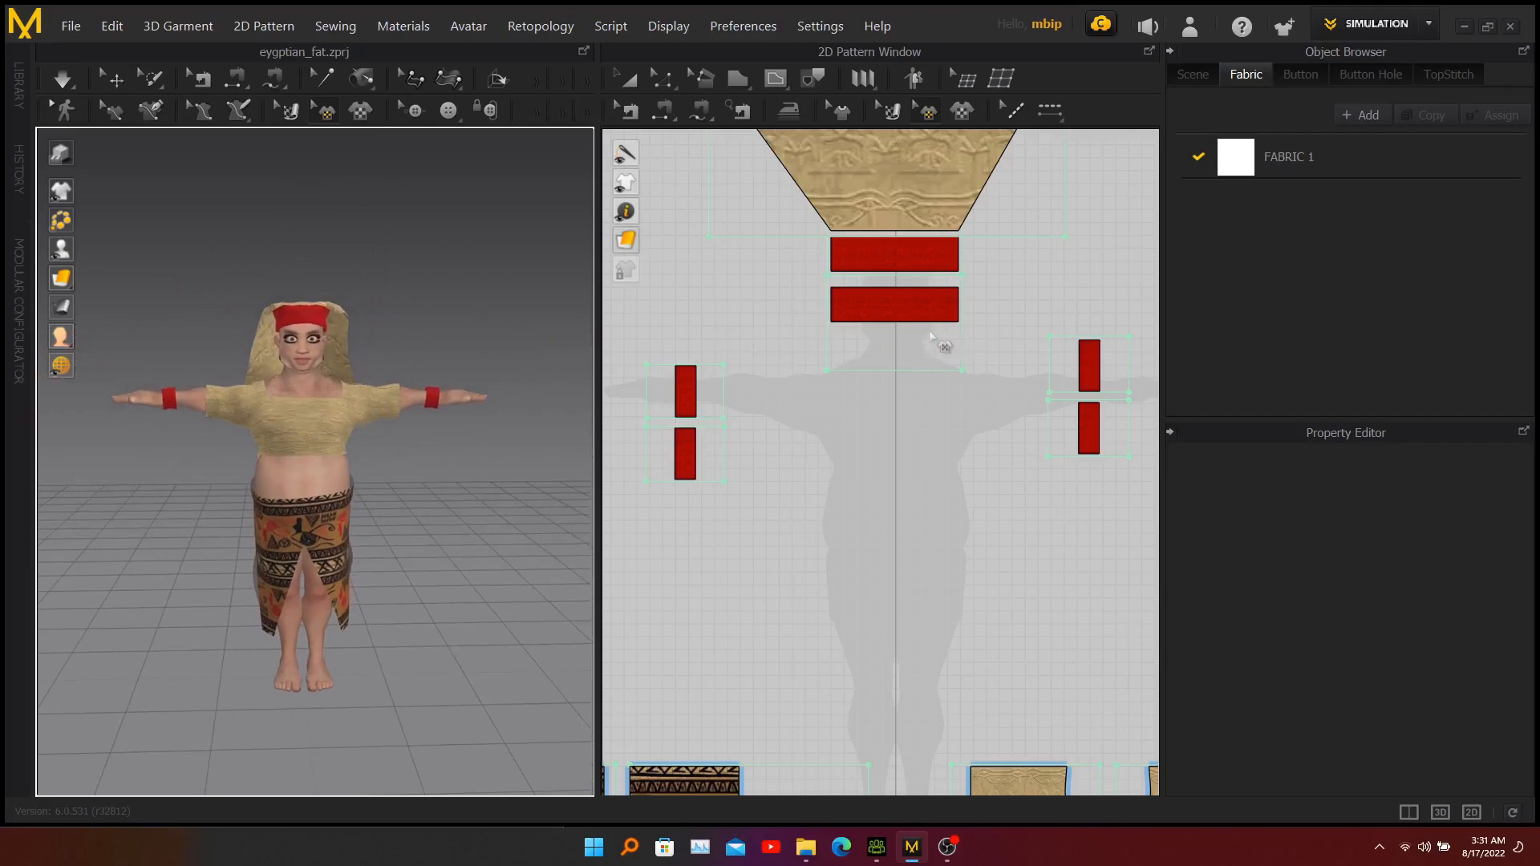
{"action": "scroll", "coordinate": [923, 335], "scroll_direction": "down", "scroll_amount": 2}
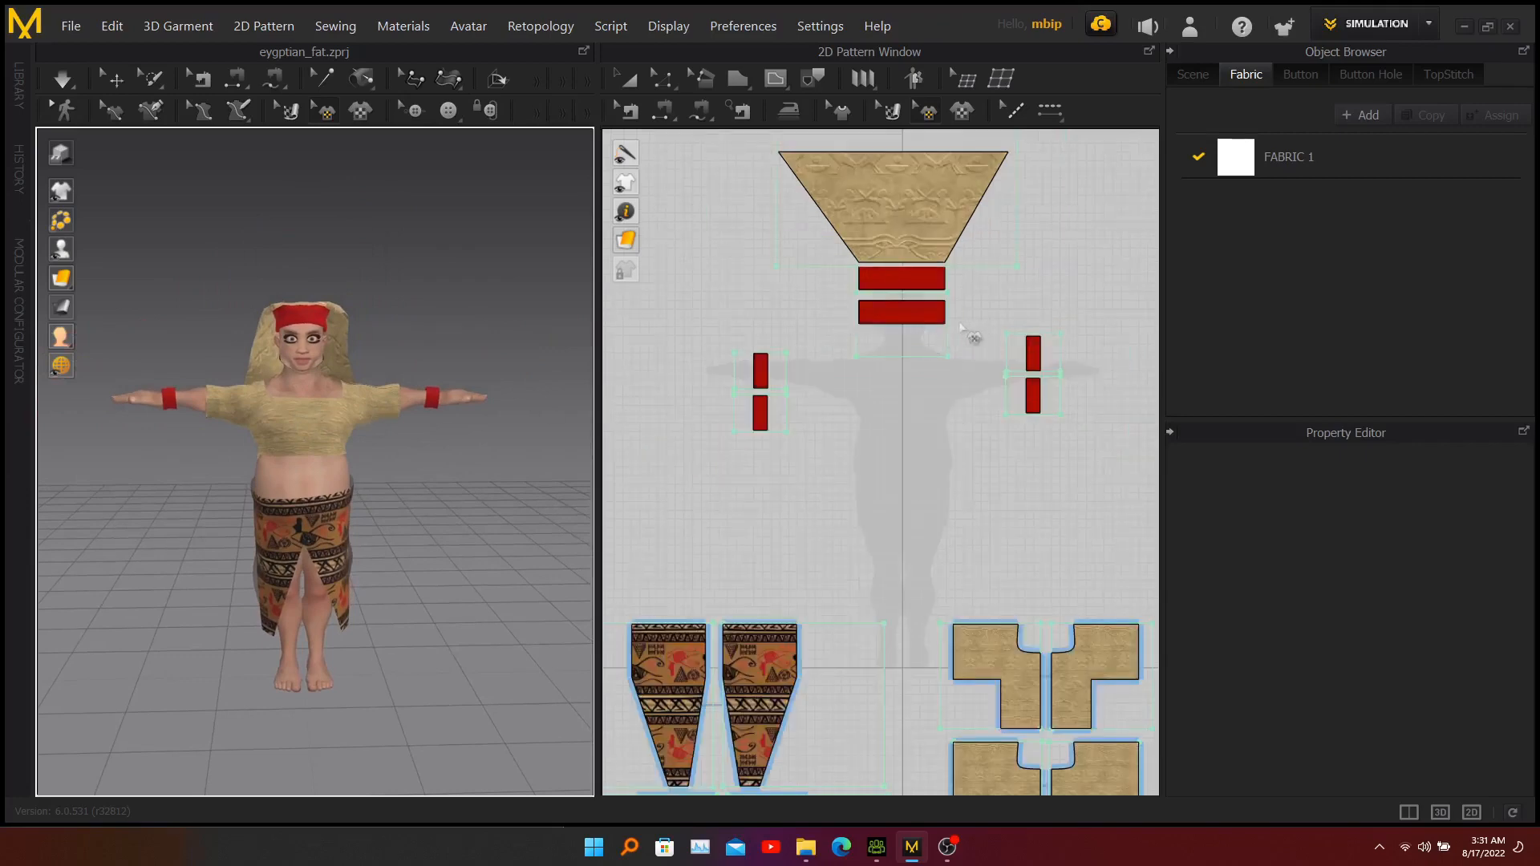
{"action": "middle_click_drag", "start_coordinate": [953, 348], "coordinate": [931, 405]}
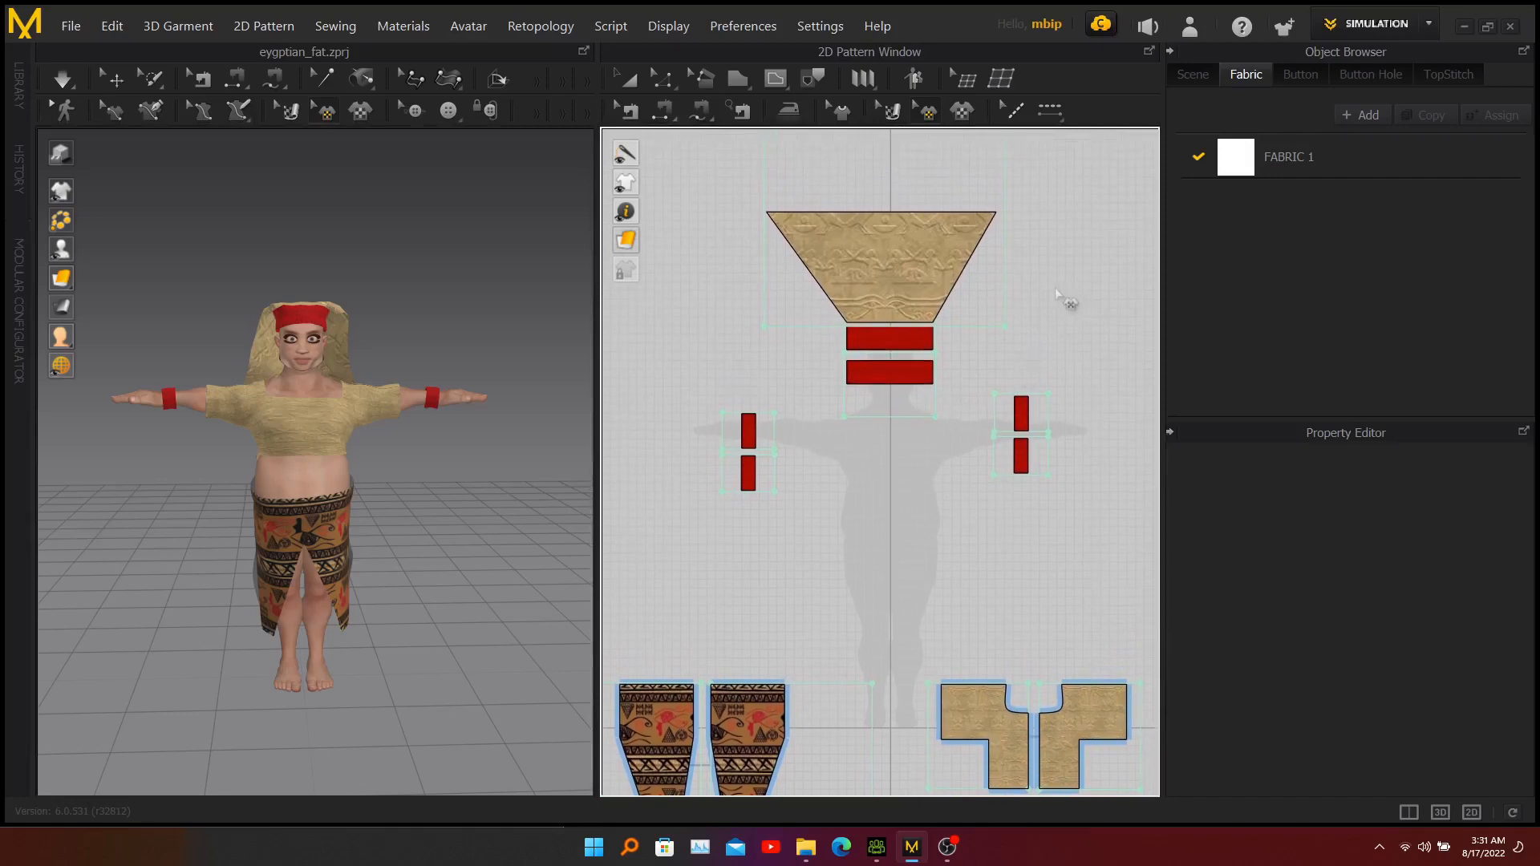
Export the trapezoid scarf piece and the two head-band rectangles together as scarf.obj in the CC3 folder, using OBJ (Selected) as an unwelded, thin single object.
{"action": "left_click", "coordinate": [622, 85]}
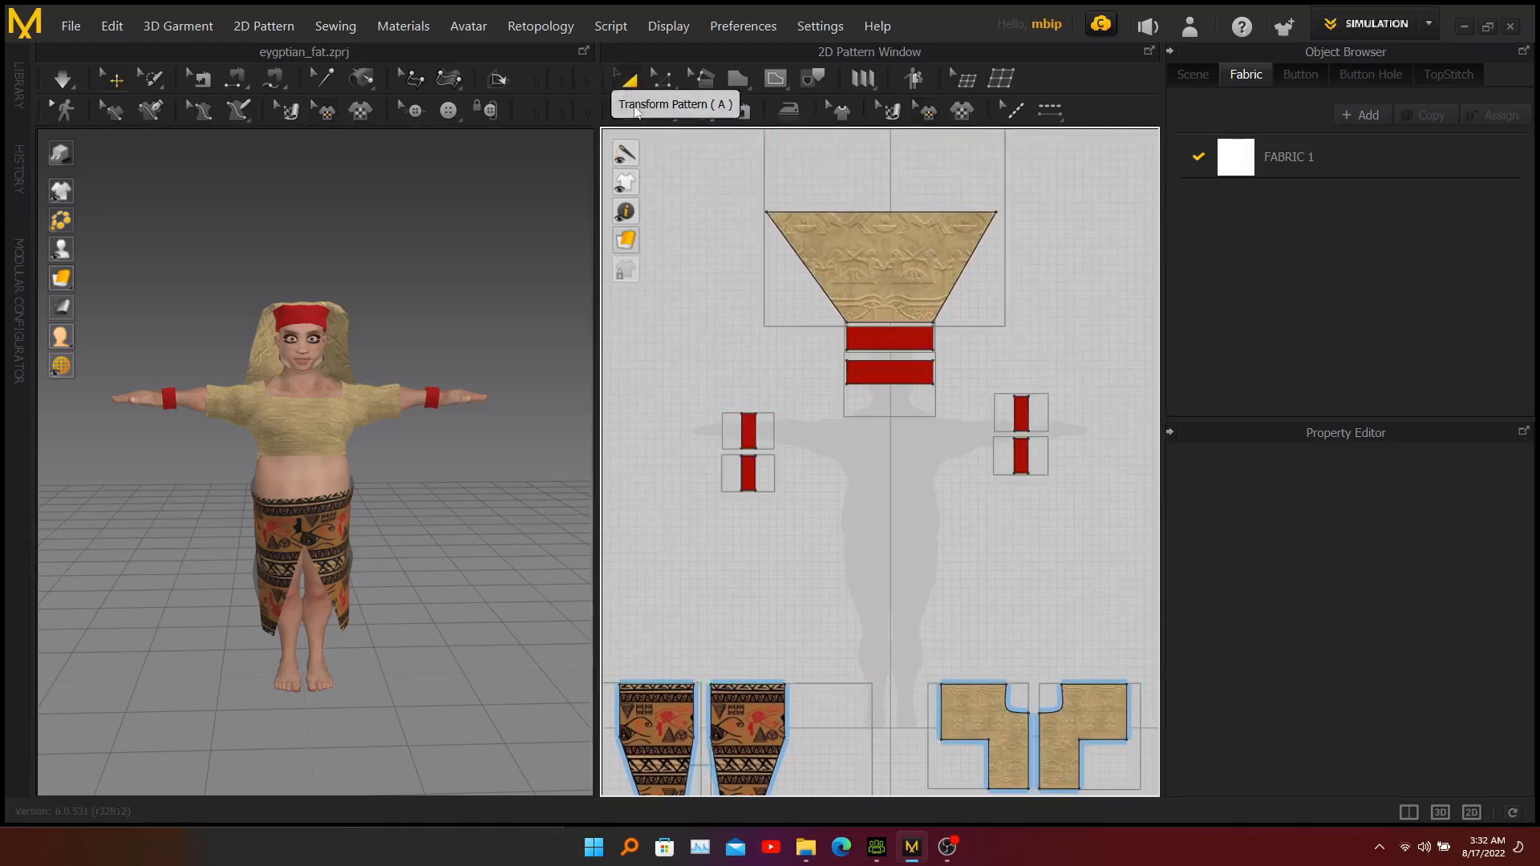
{"action": "left_click_drag", "start_coordinate": [713, 182], "coordinate": [859, 303]}
{"action": "left_click_drag", "start_coordinate": [1068, 397], "coordinate": [1069, 388]}
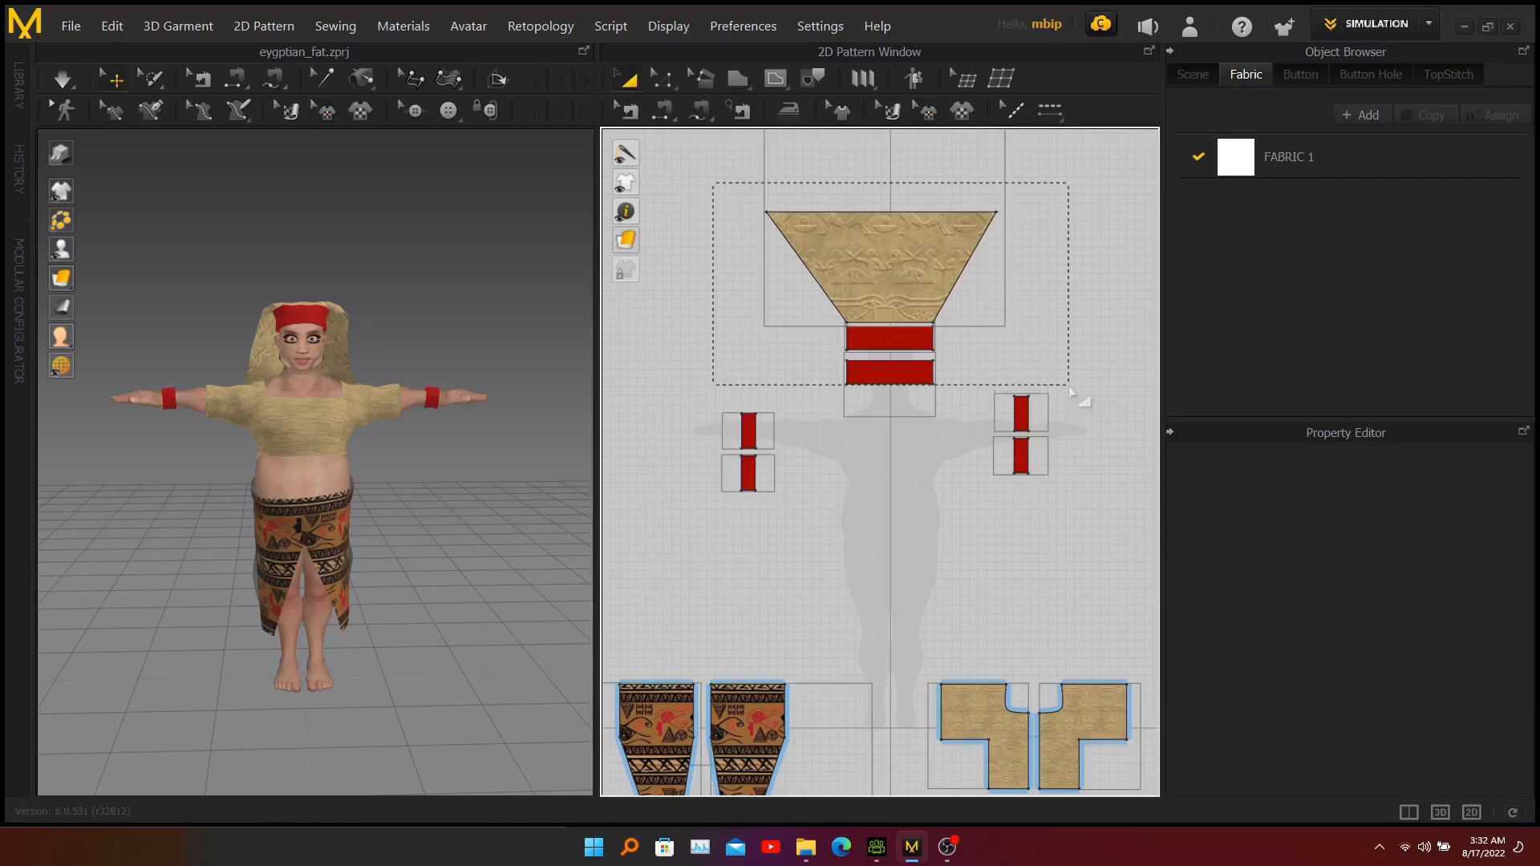
{"action": "left_click_drag", "start_coordinate": [1069, 386], "coordinate": [1070, 389]}
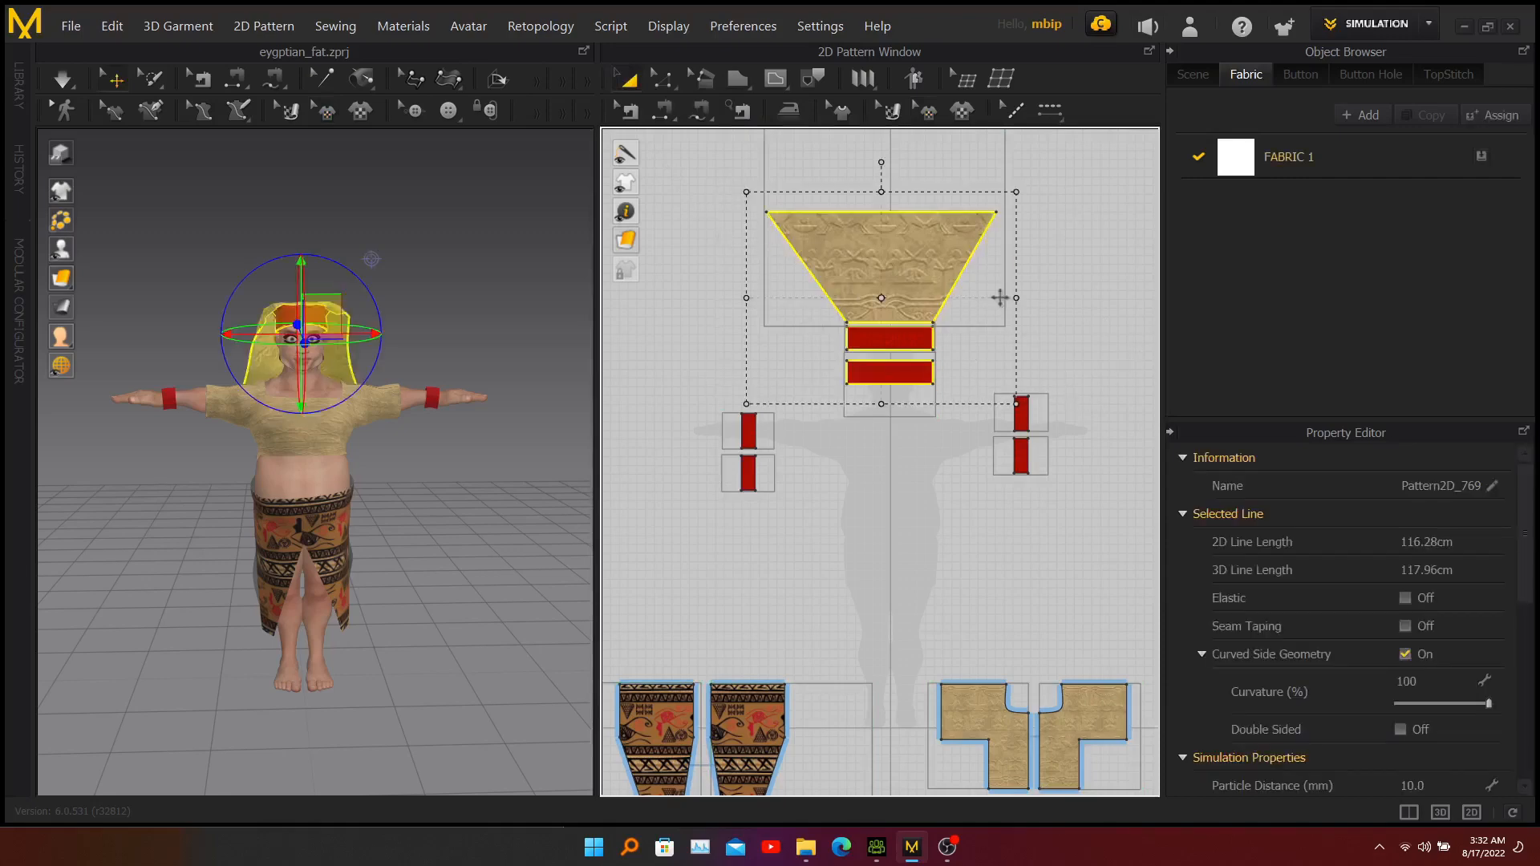
{"action": "left_click", "coordinate": [69, 26]}
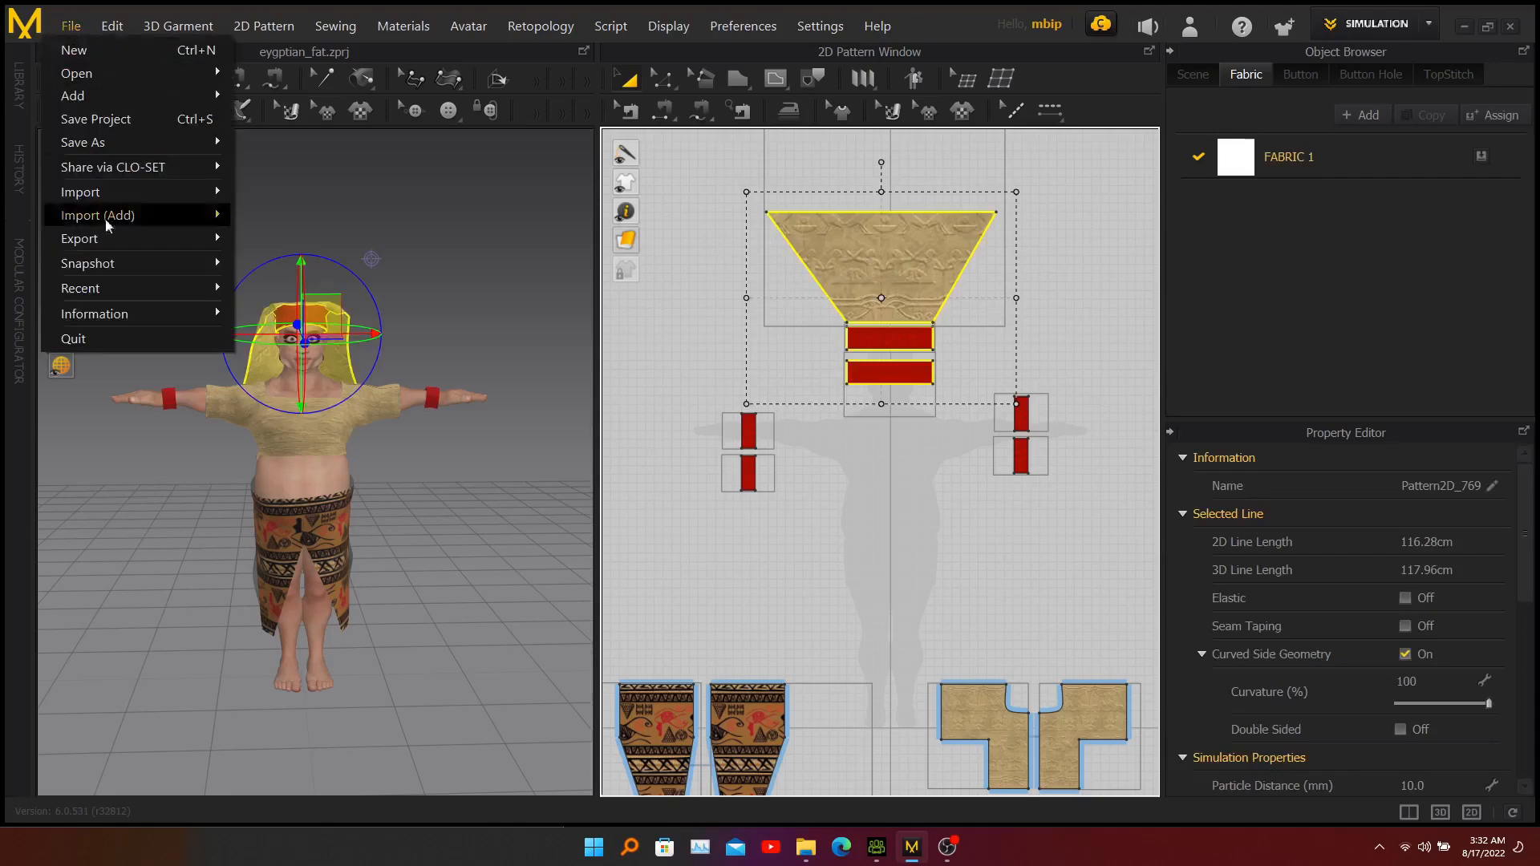
{"action": "mouse_move", "coordinate": [109, 236]}
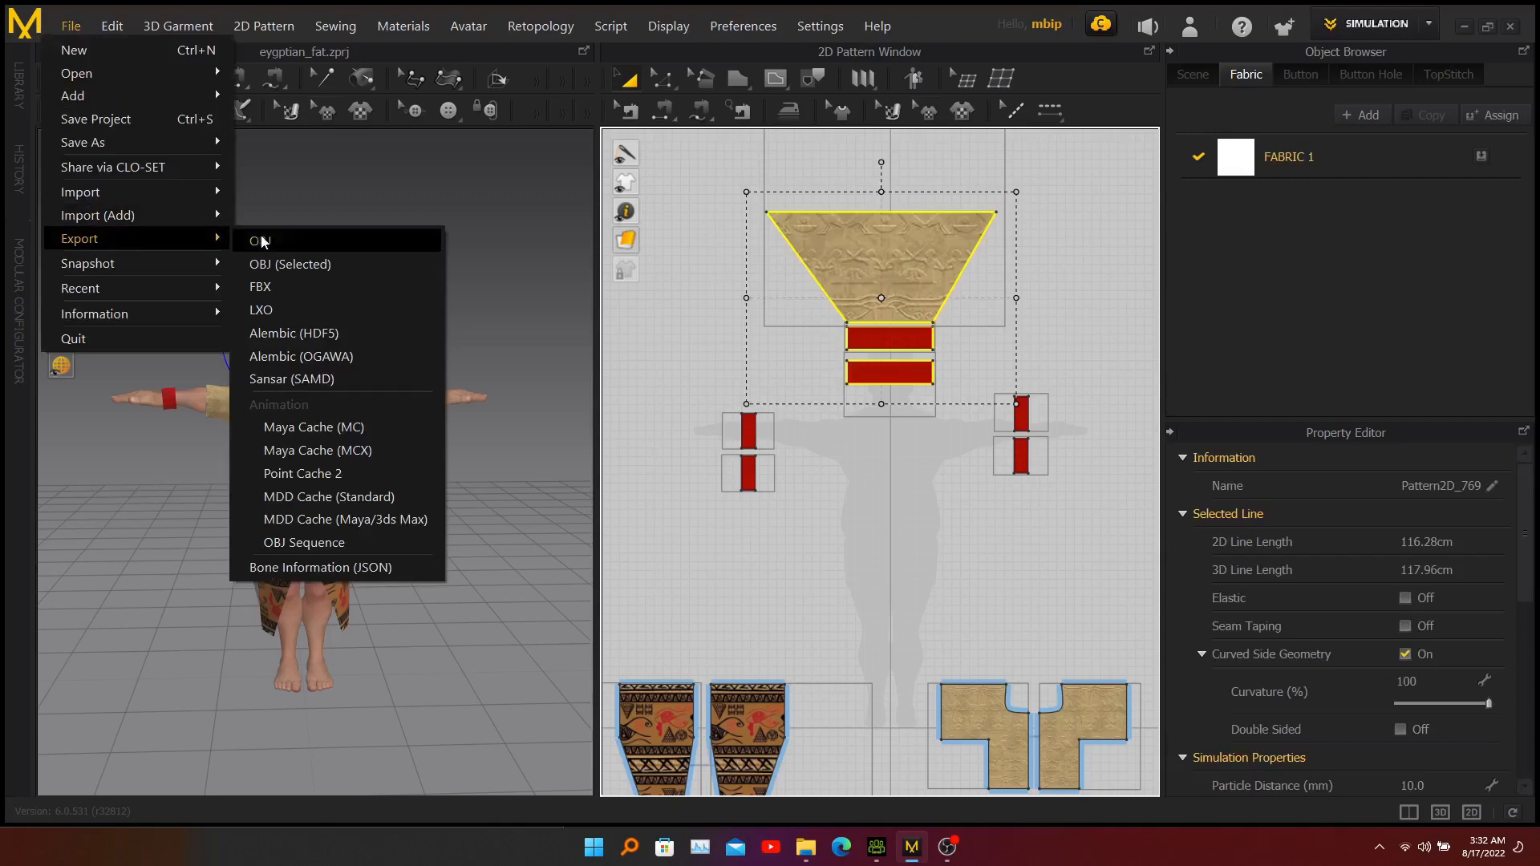
{"action": "left_click", "coordinate": [292, 267]}
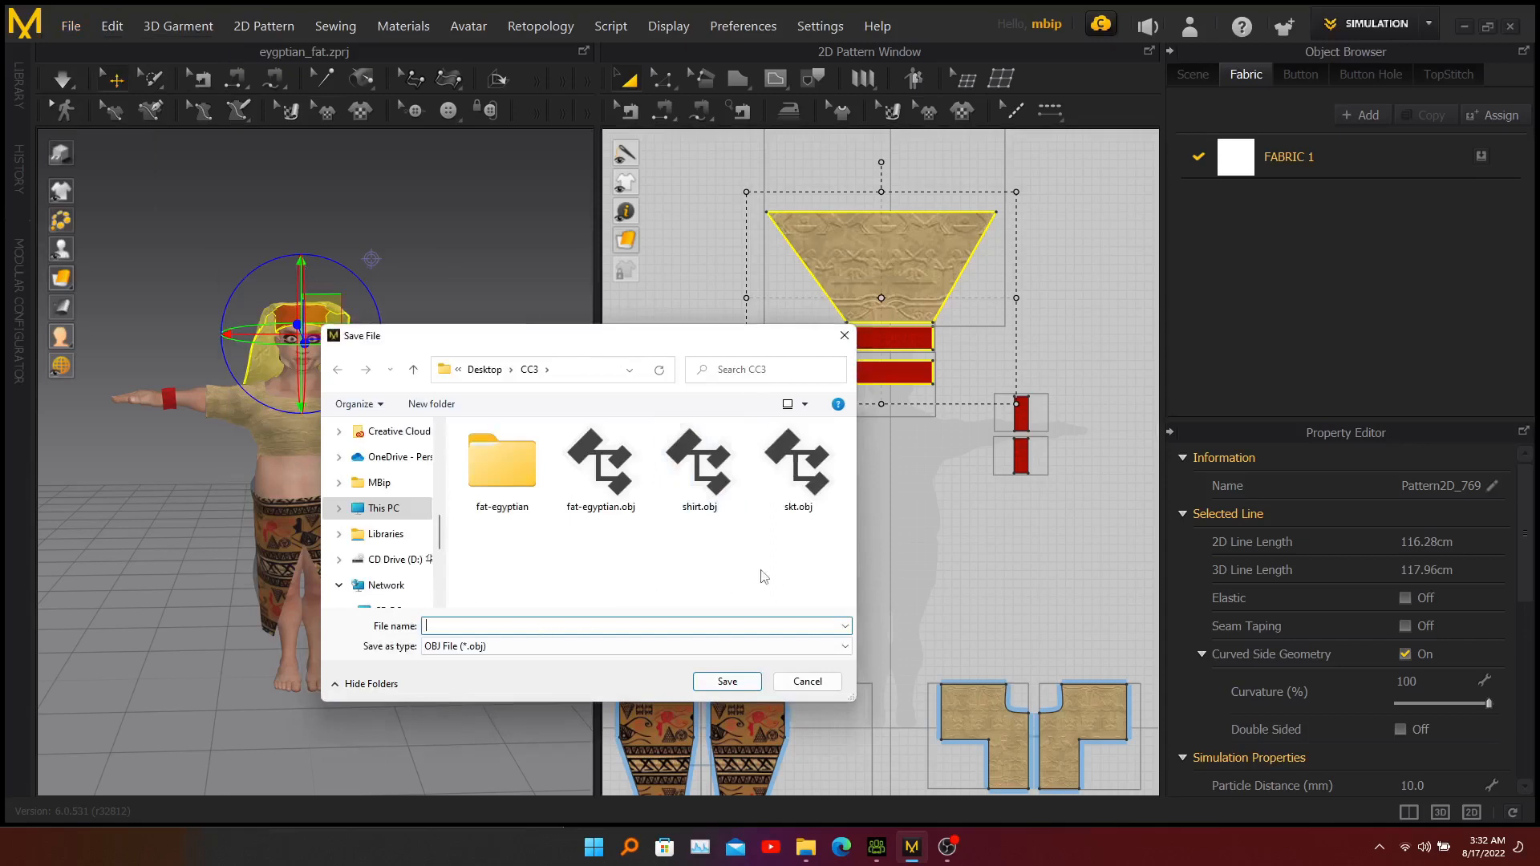
{"action": "type", "text": "scarf"}
{"action": "left_click", "coordinate": [727, 683]}
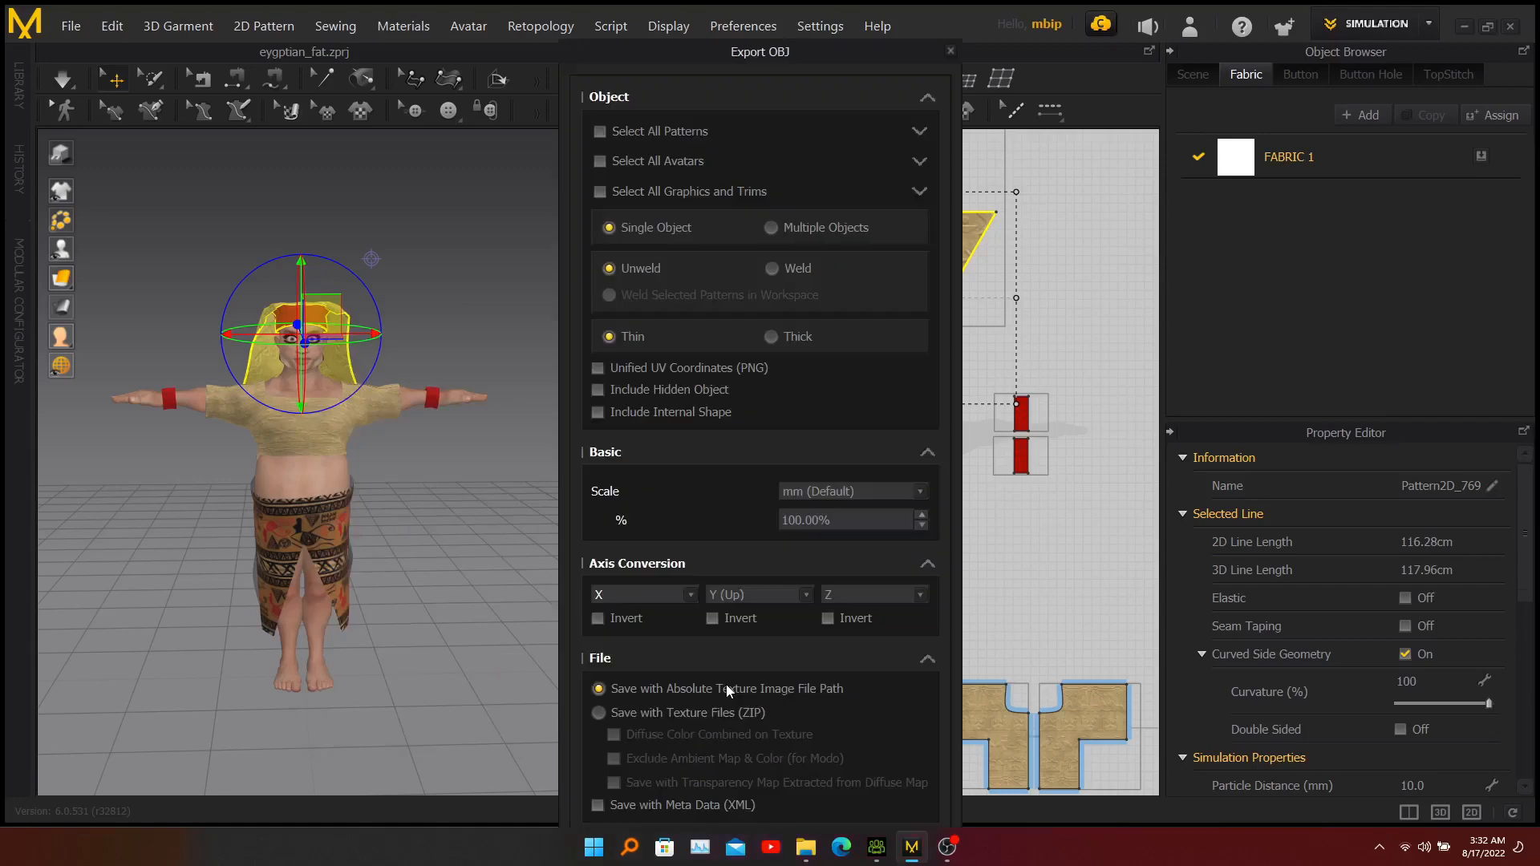
{"action": "left_click_drag", "start_coordinate": [765, 50], "coordinate": [764, 19]}
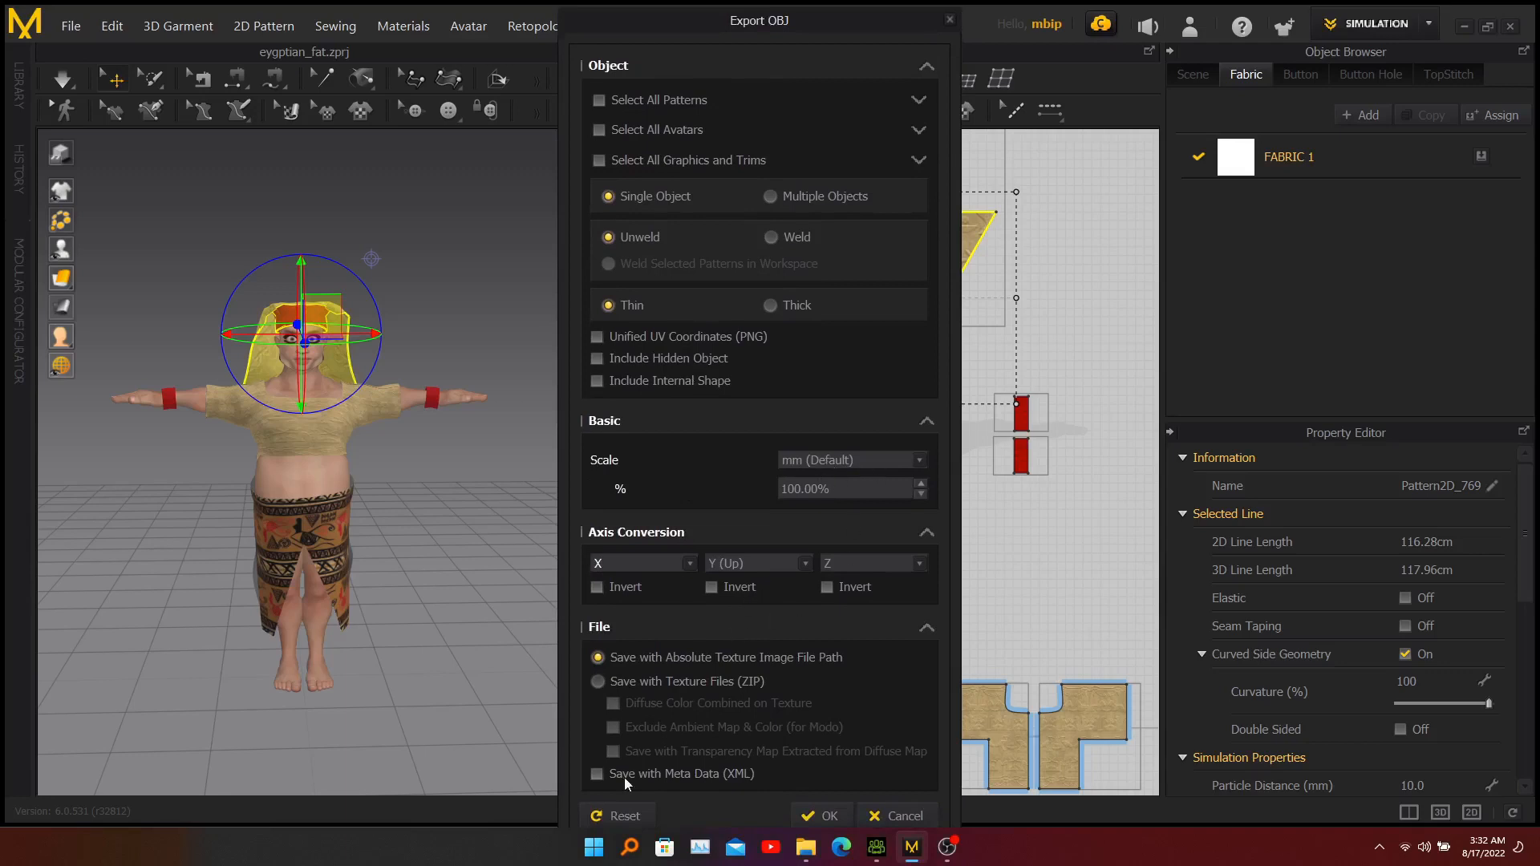
{"action": "left_click", "coordinate": [823, 816]}
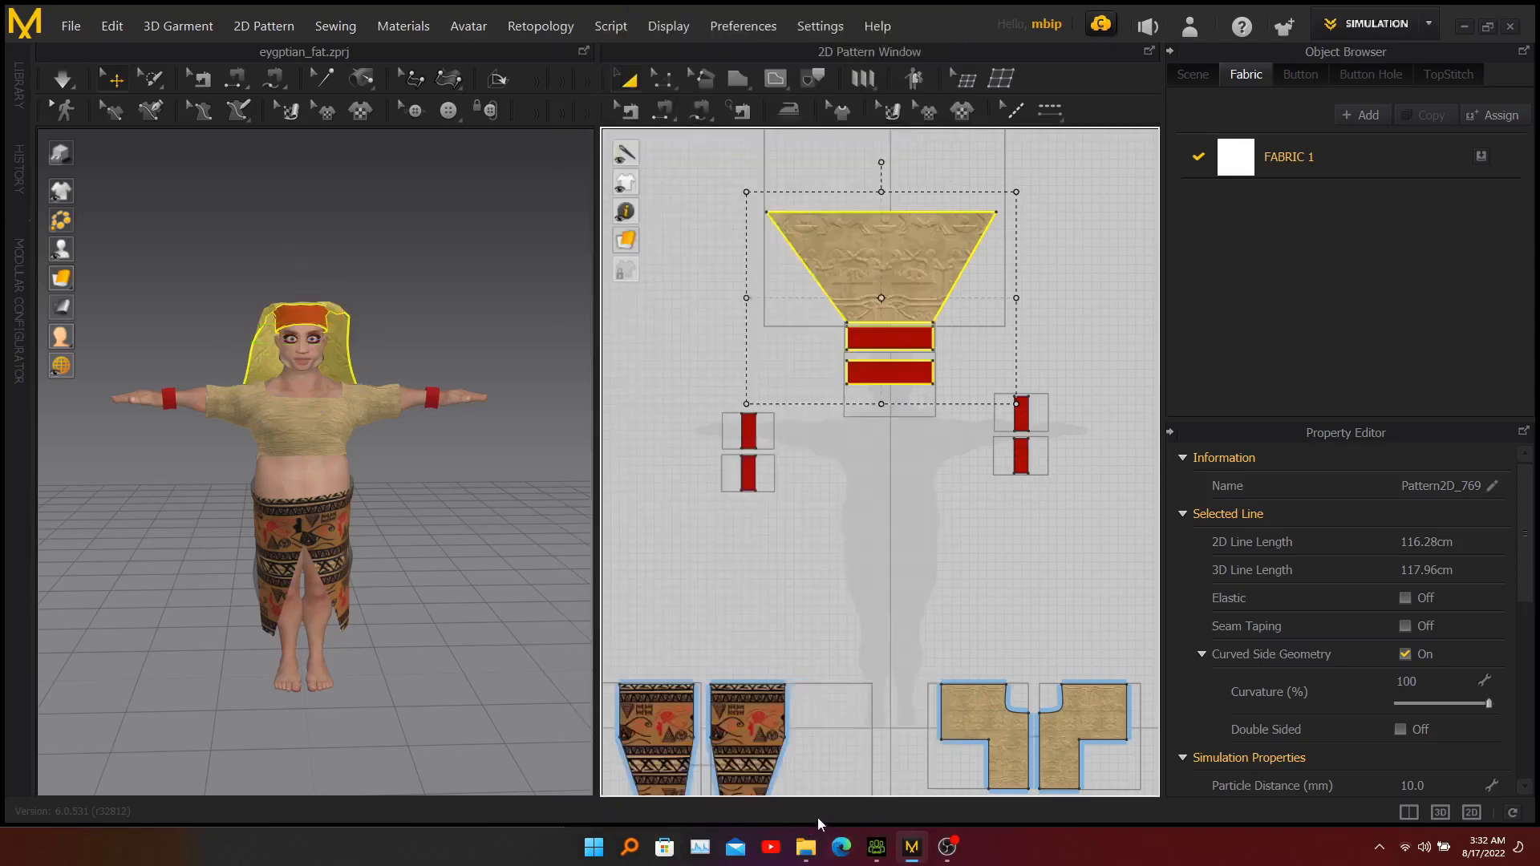
Export all four wrist rectangles together as r-band.obj in the CC3 folder, using OBJ (Selected) as an unwelded, thin single object.
{"action": "left_click", "coordinate": [1046, 566]}
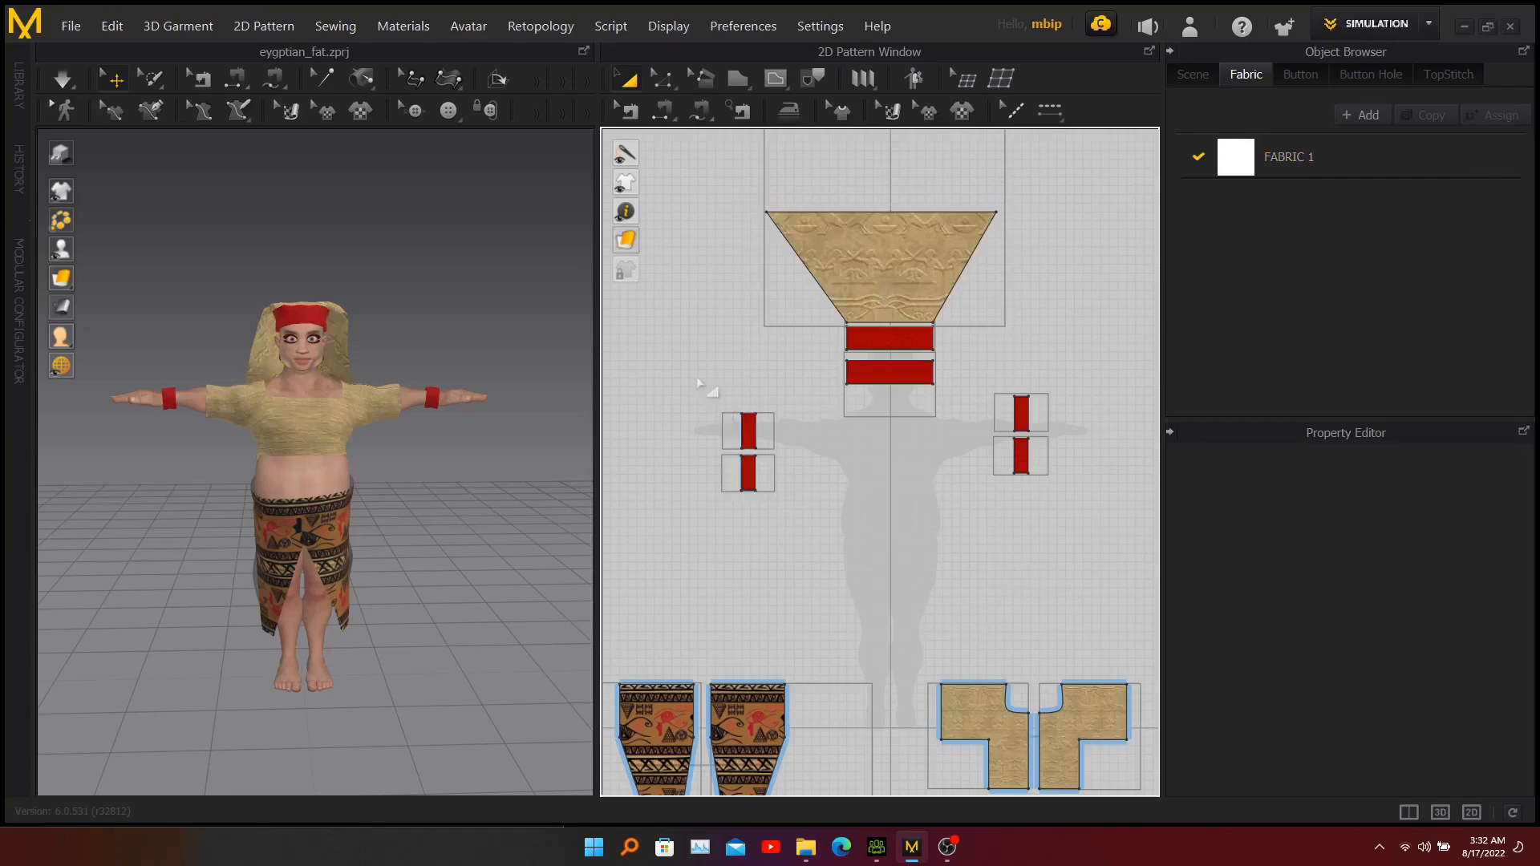
{"action": "left_click_drag", "start_coordinate": [697, 379], "coordinate": [812, 556]}
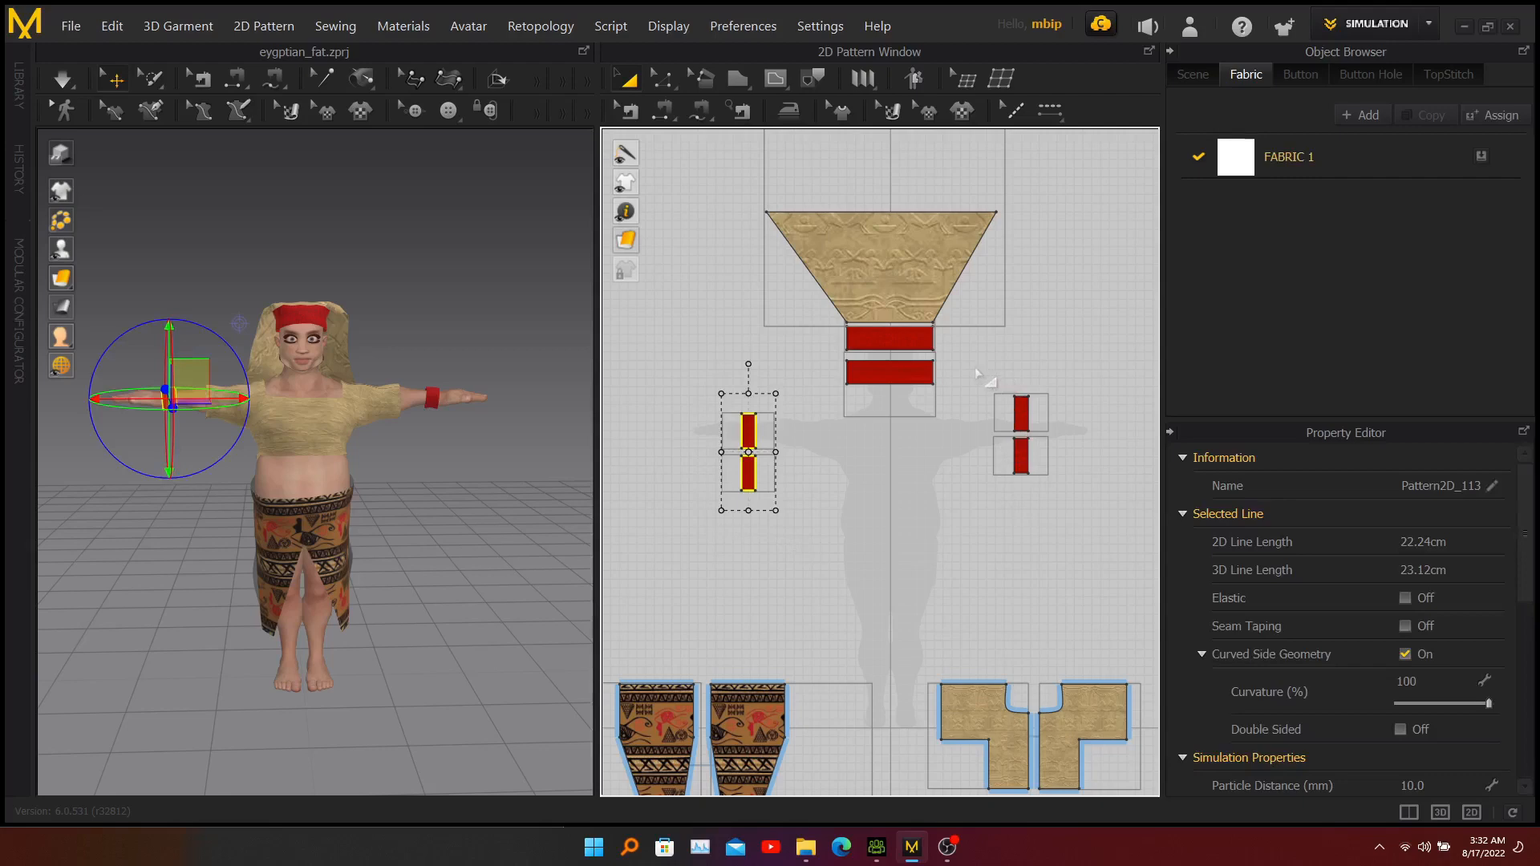
{"action": "left_click_drag", "start_coordinate": [974, 367], "coordinate": [1075, 559], "text": "shift"}
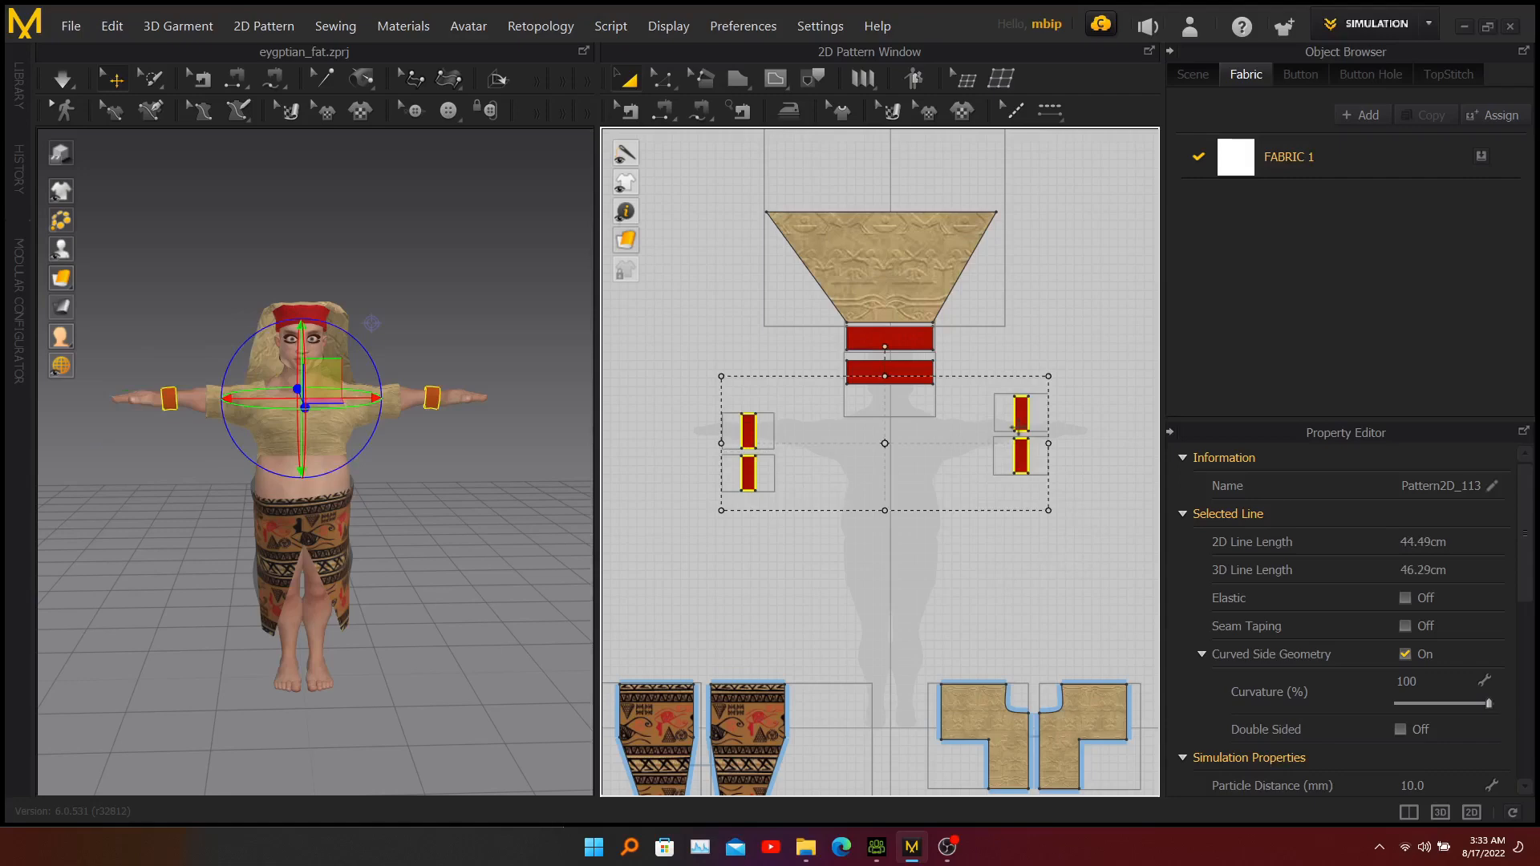
{"action": "left_click", "coordinate": [70, 26]}
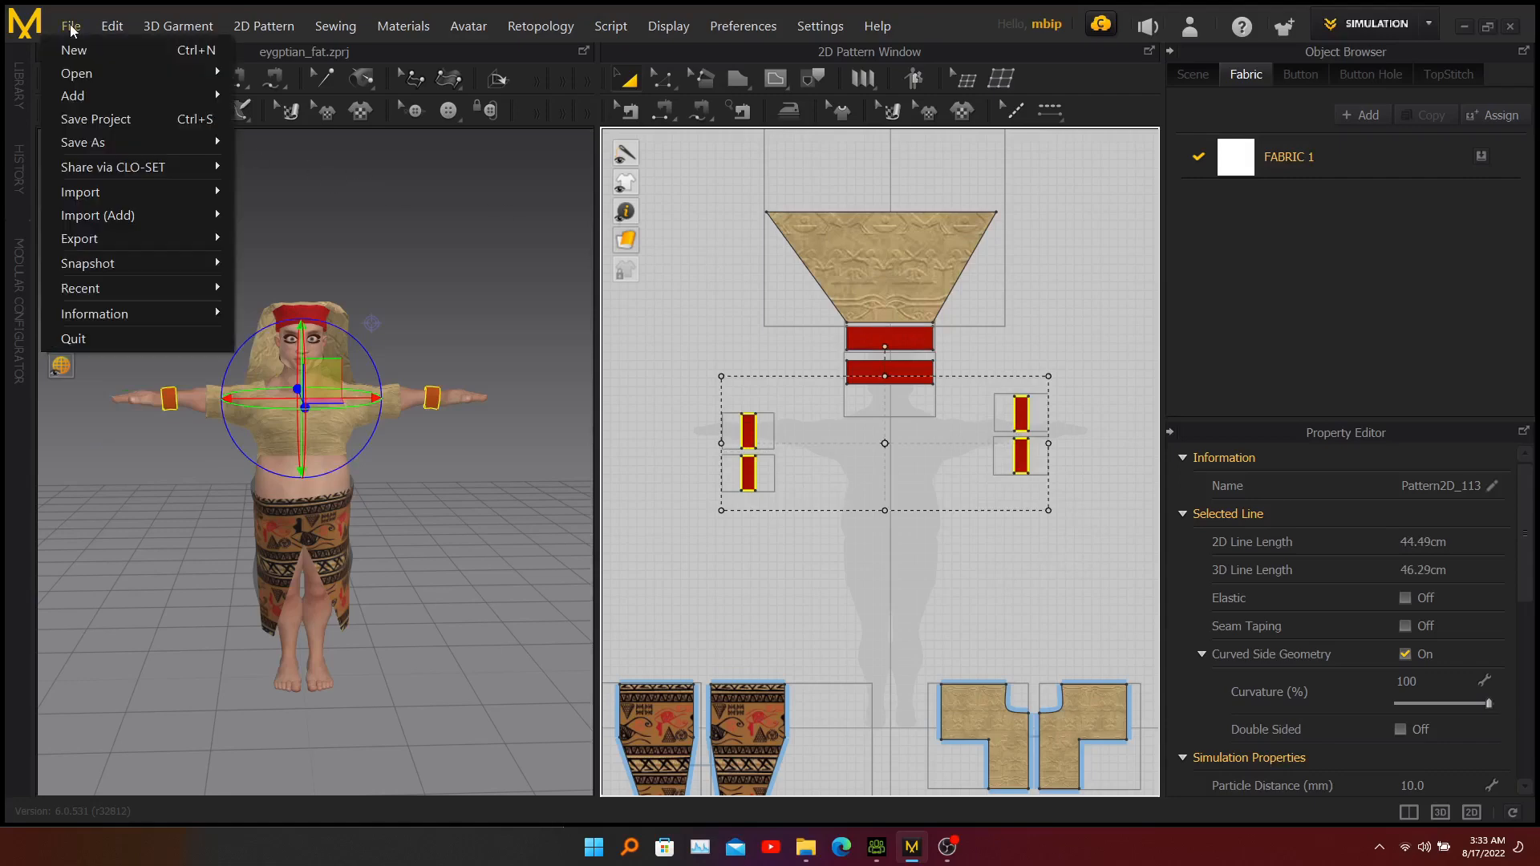
{"action": "mouse_move", "coordinate": [109, 234]}
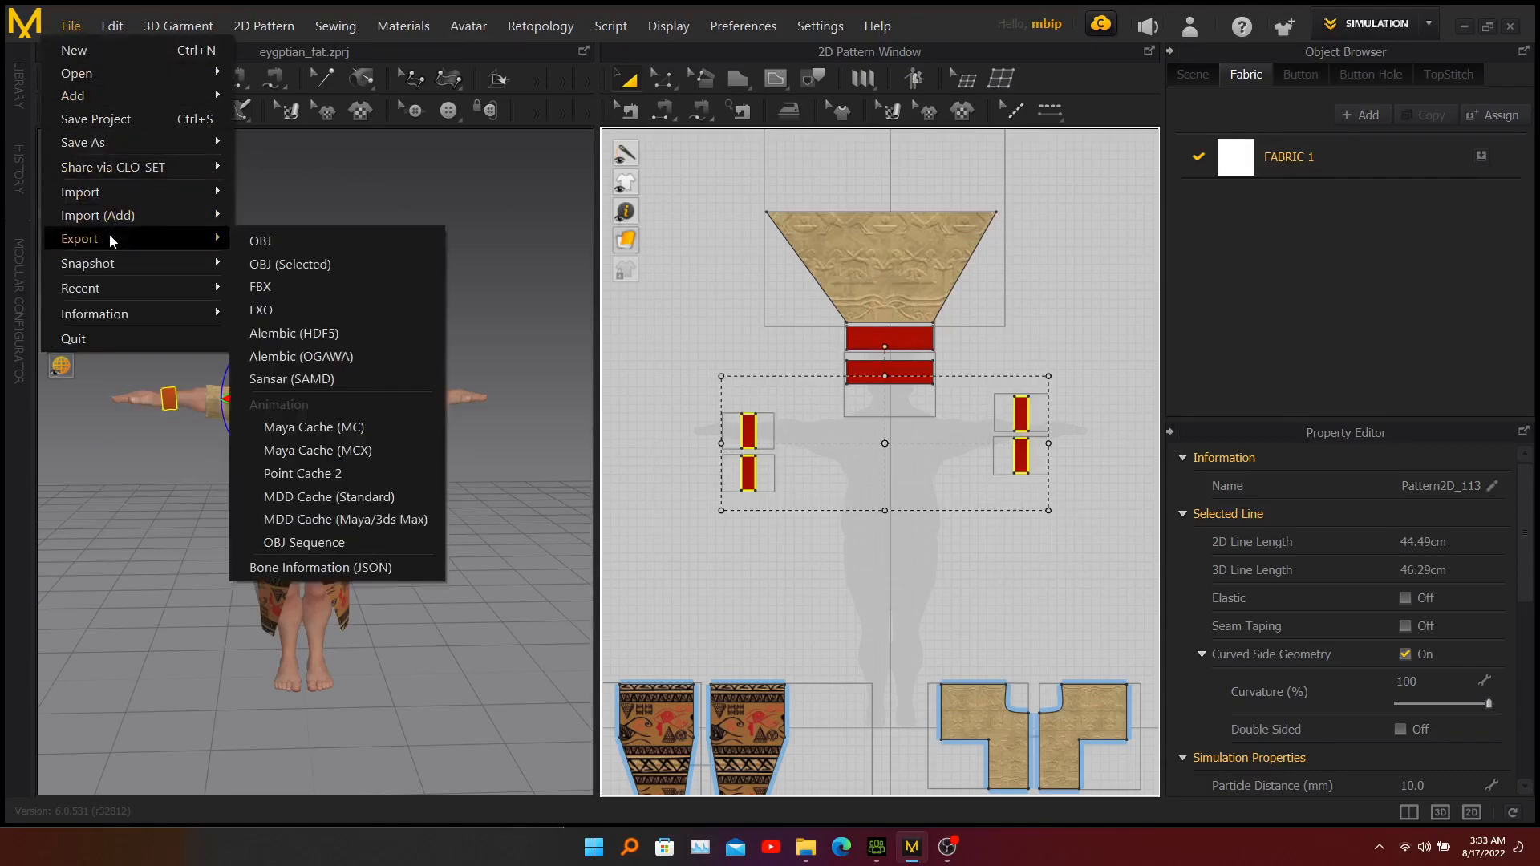
{"action": "left_click", "coordinate": [280, 265]}
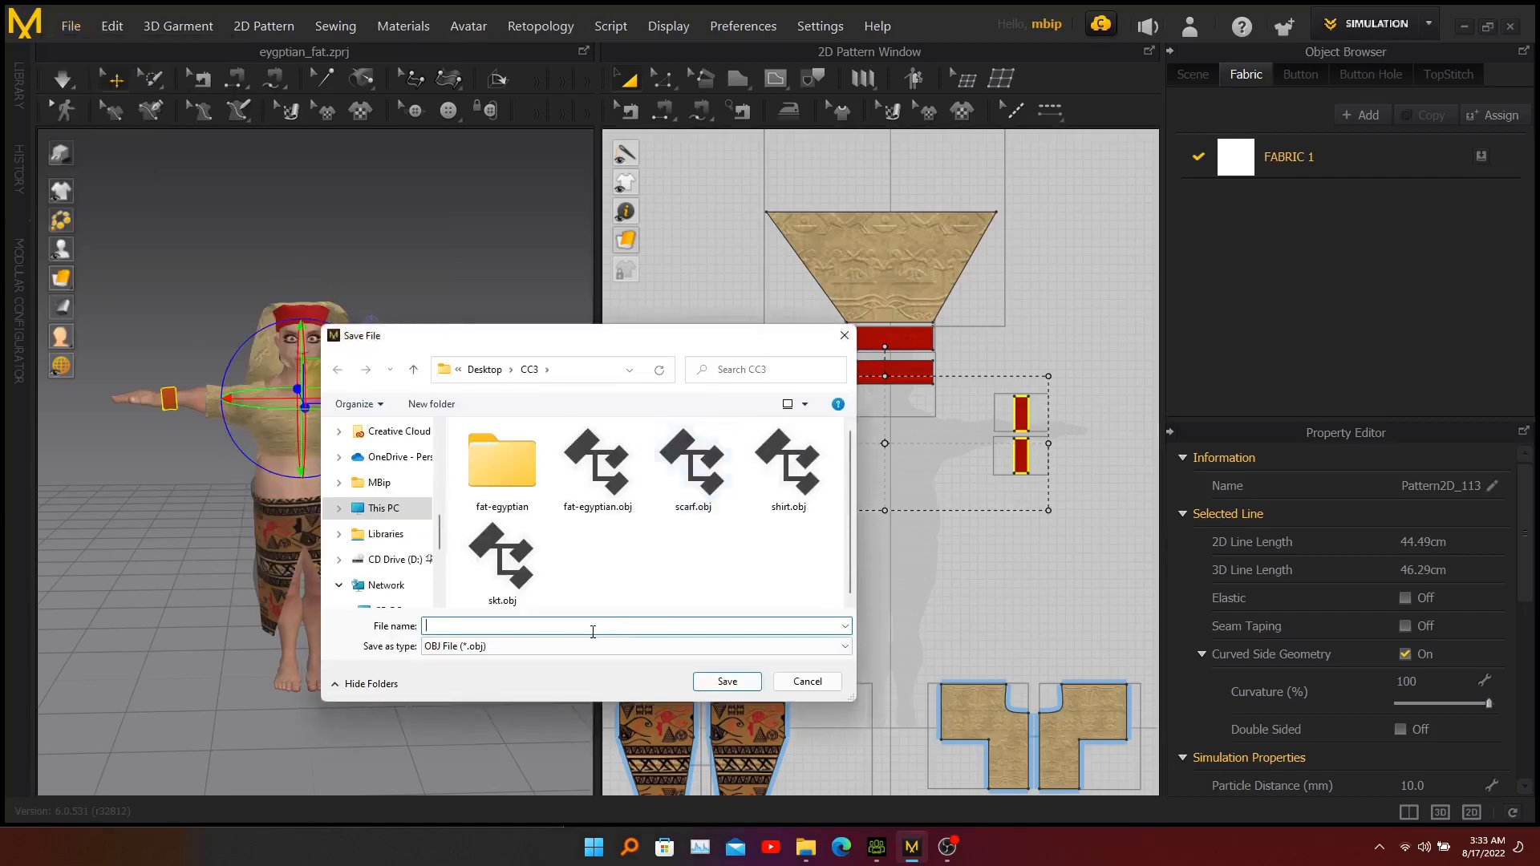
{"action": "type", "text": "r-band"}
{"action": "left_click", "coordinate": [726, 682]}
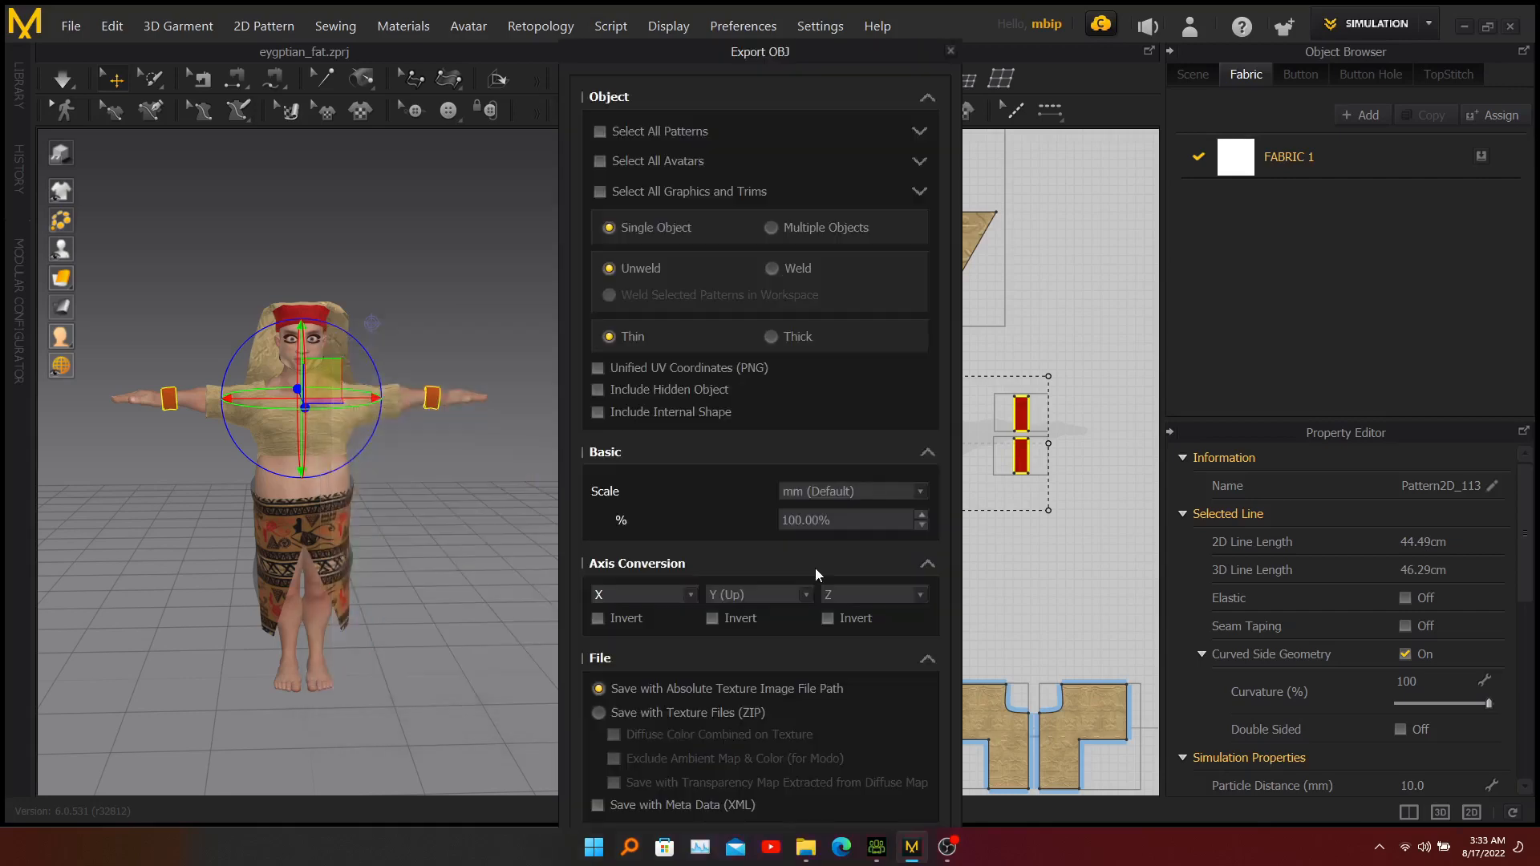
{"action": "left_click_drag", "start_coordinate": [781, 56], "coordinate": [783, 24]}
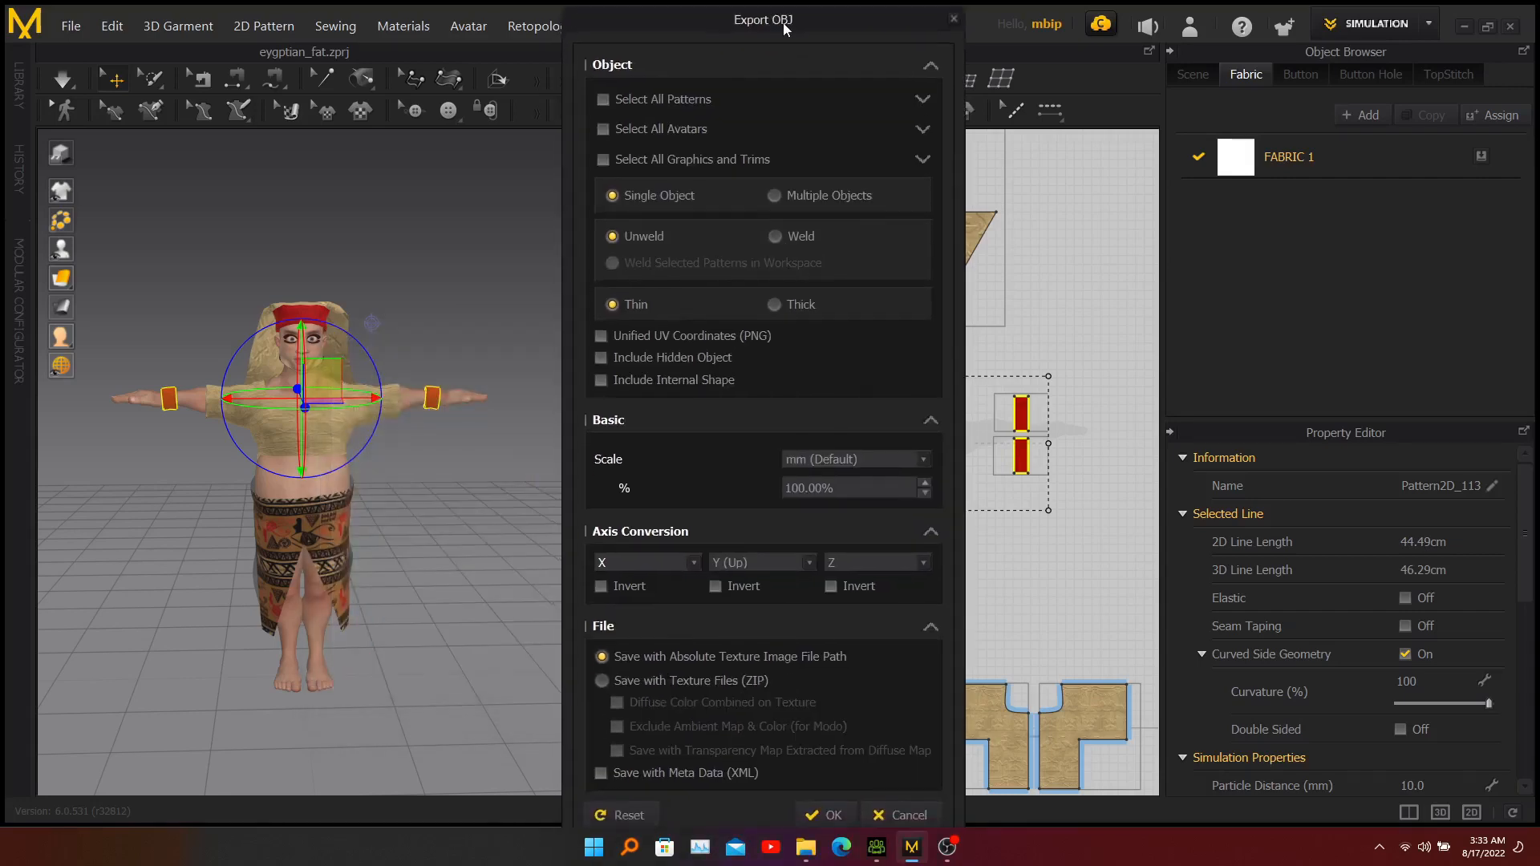
{"action": "left_click", "coordinate": [831, 816]}
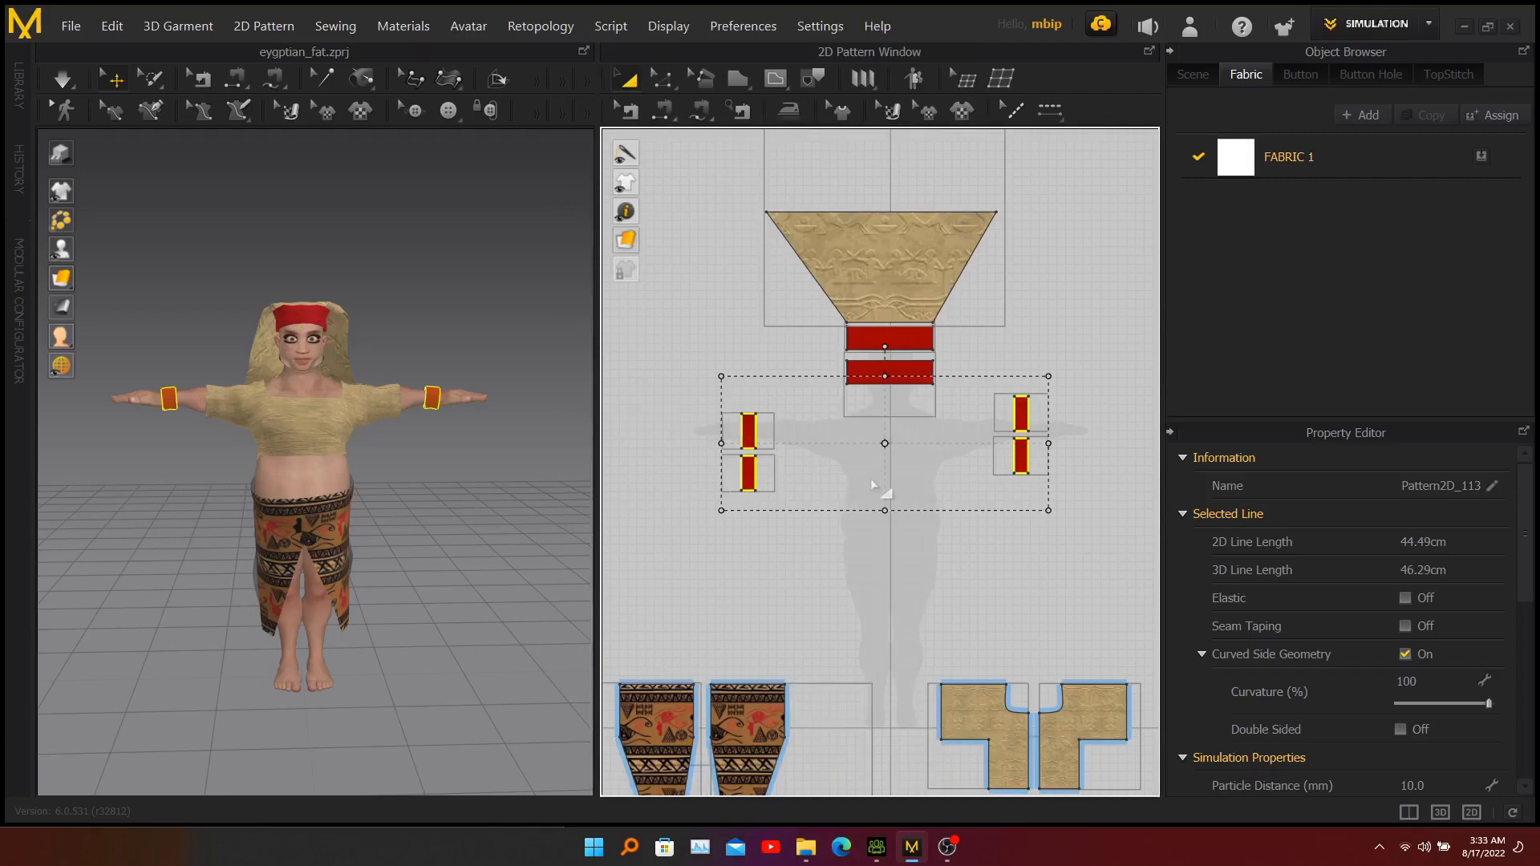
Check the exported r-band and scarf files in the CC3 folder and switch to Character Creator 3.
{"action": "left_click", "coordinate": [806, 766]}
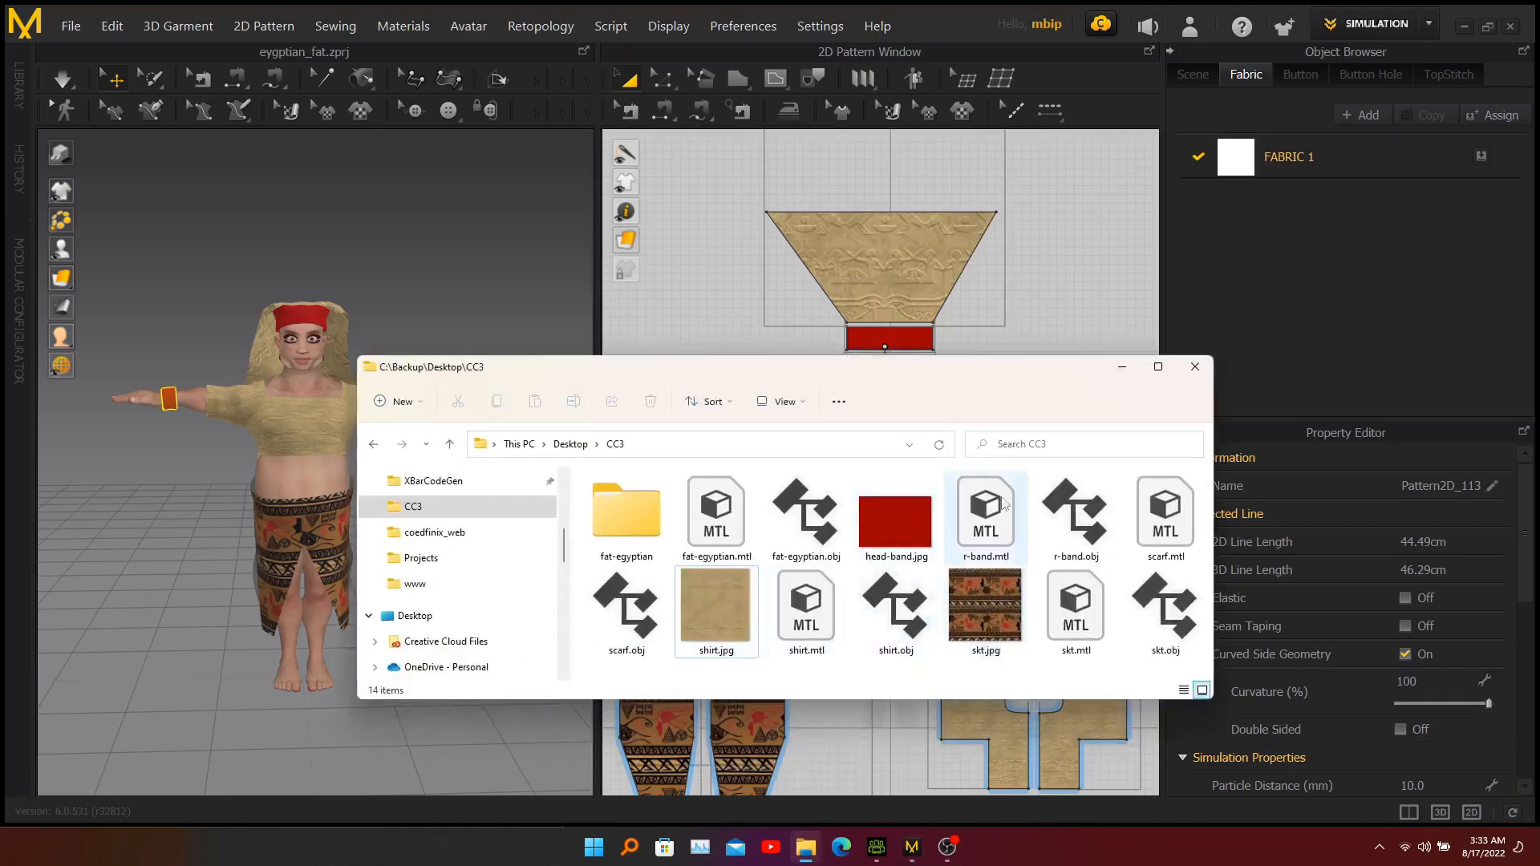
{"action": "left_click", "coordinate": [986, 531]}
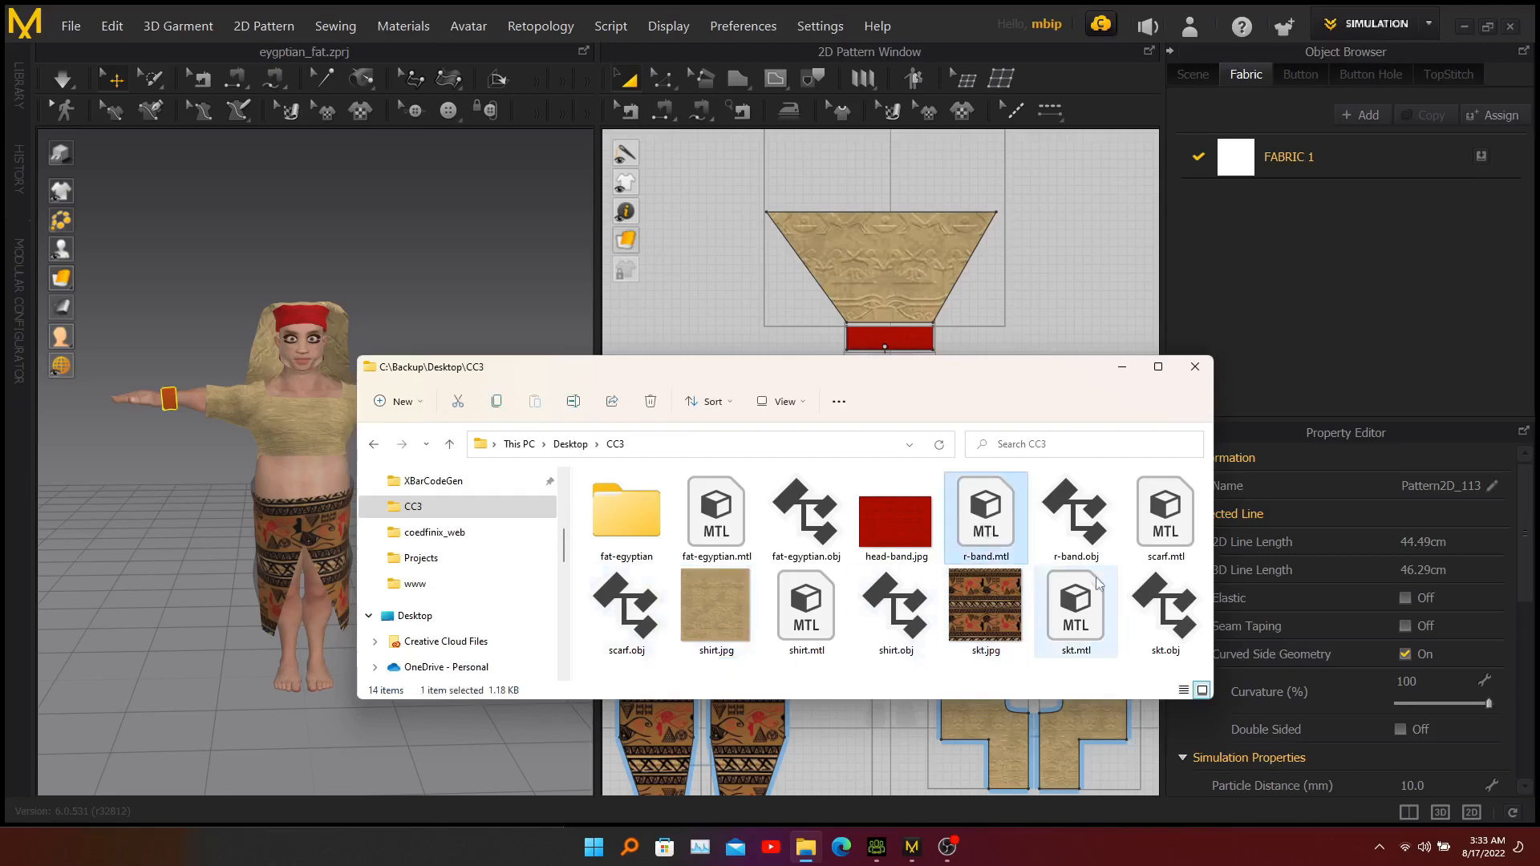
{"action": "left_click", "coordinate": [612, 633]}
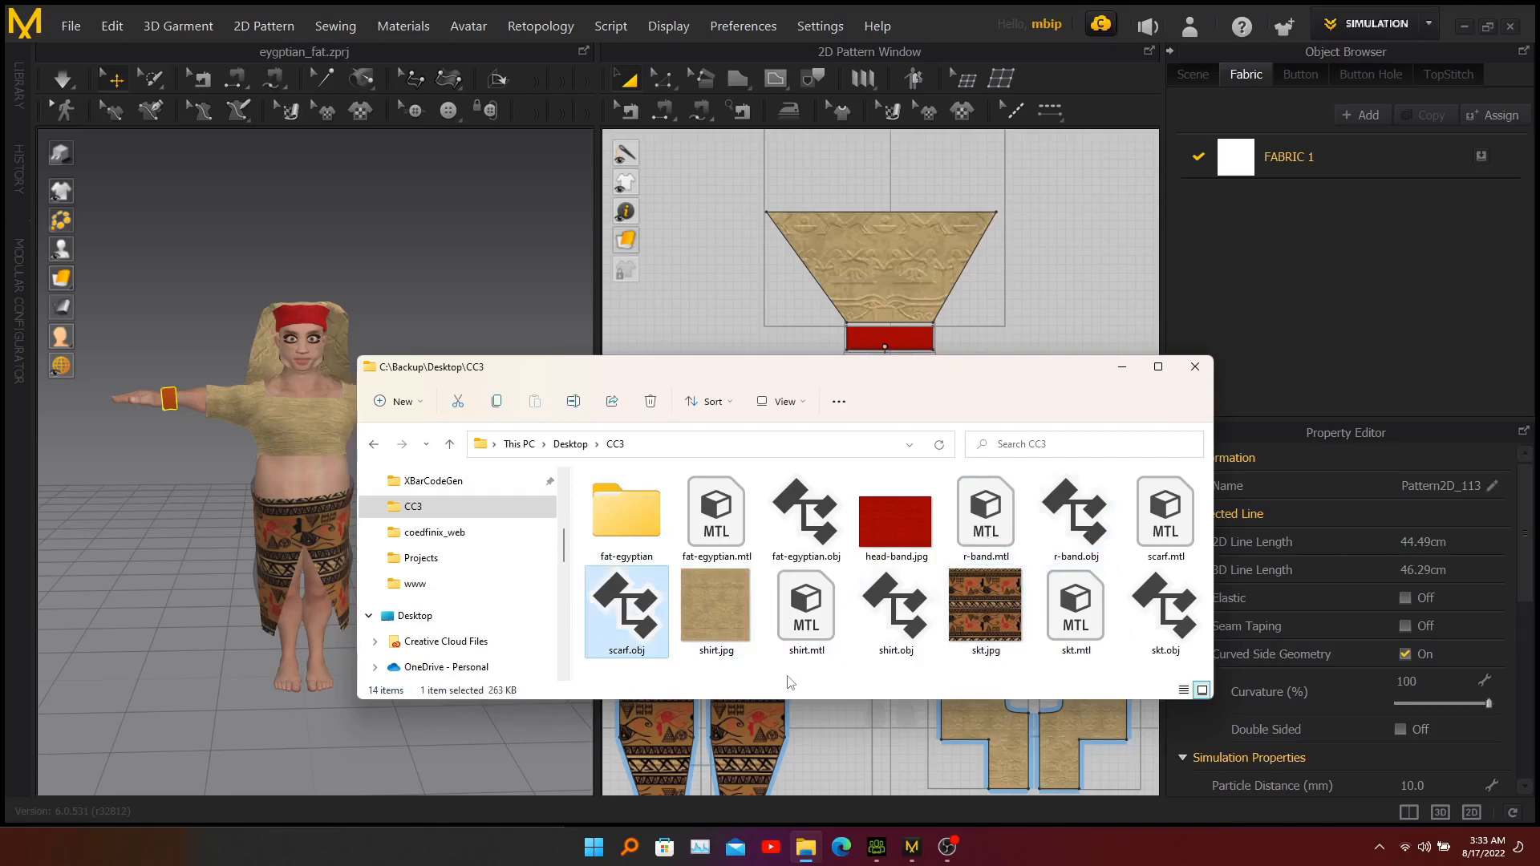
{"action": "left_click", "coordinate": [1123, 370]}
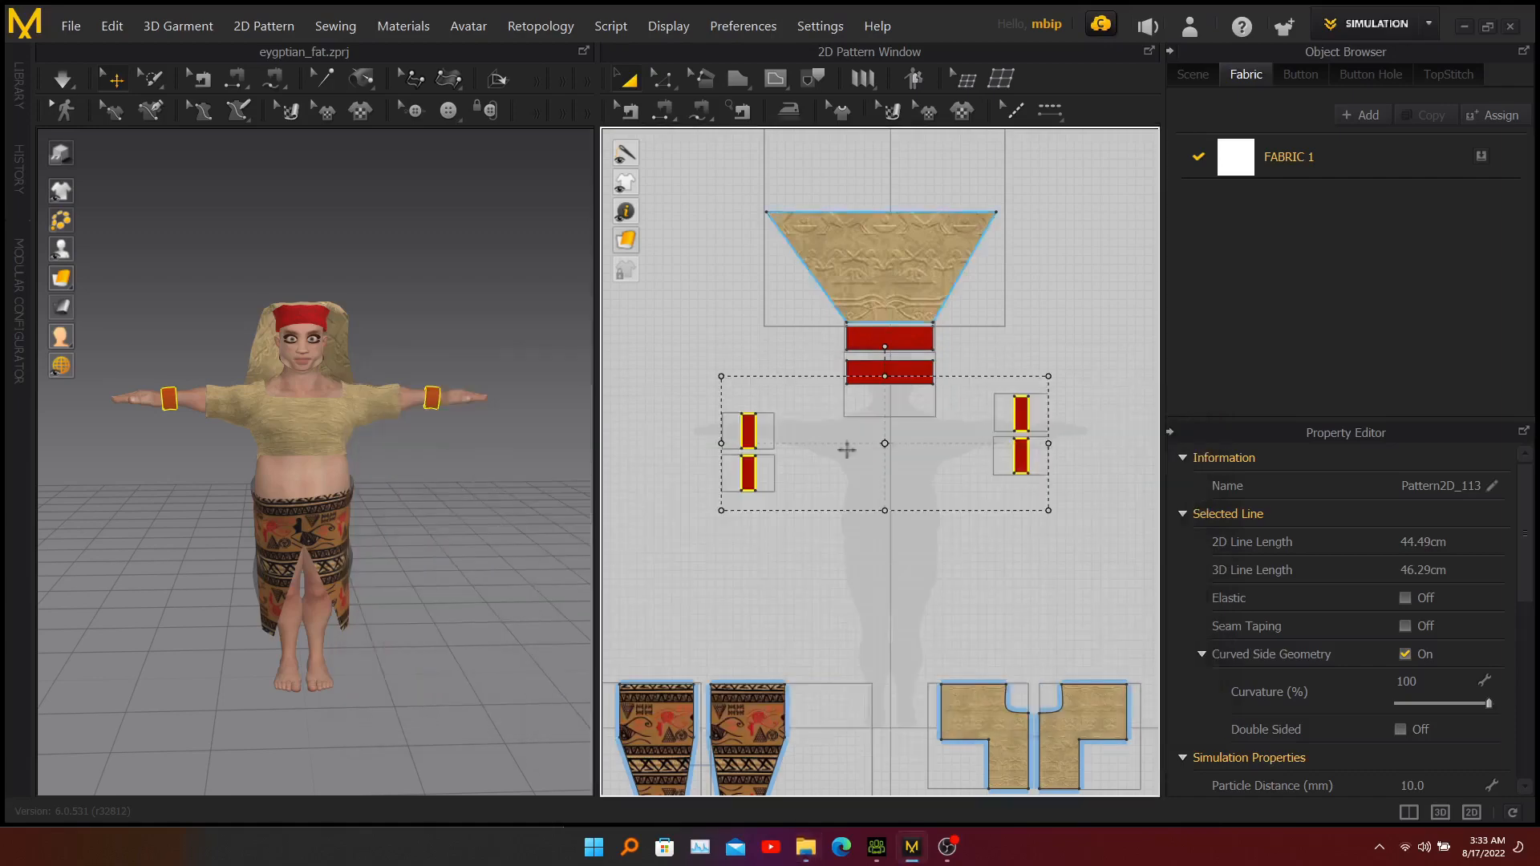
{"action": "left_click", "coordinate": [877, 847]}
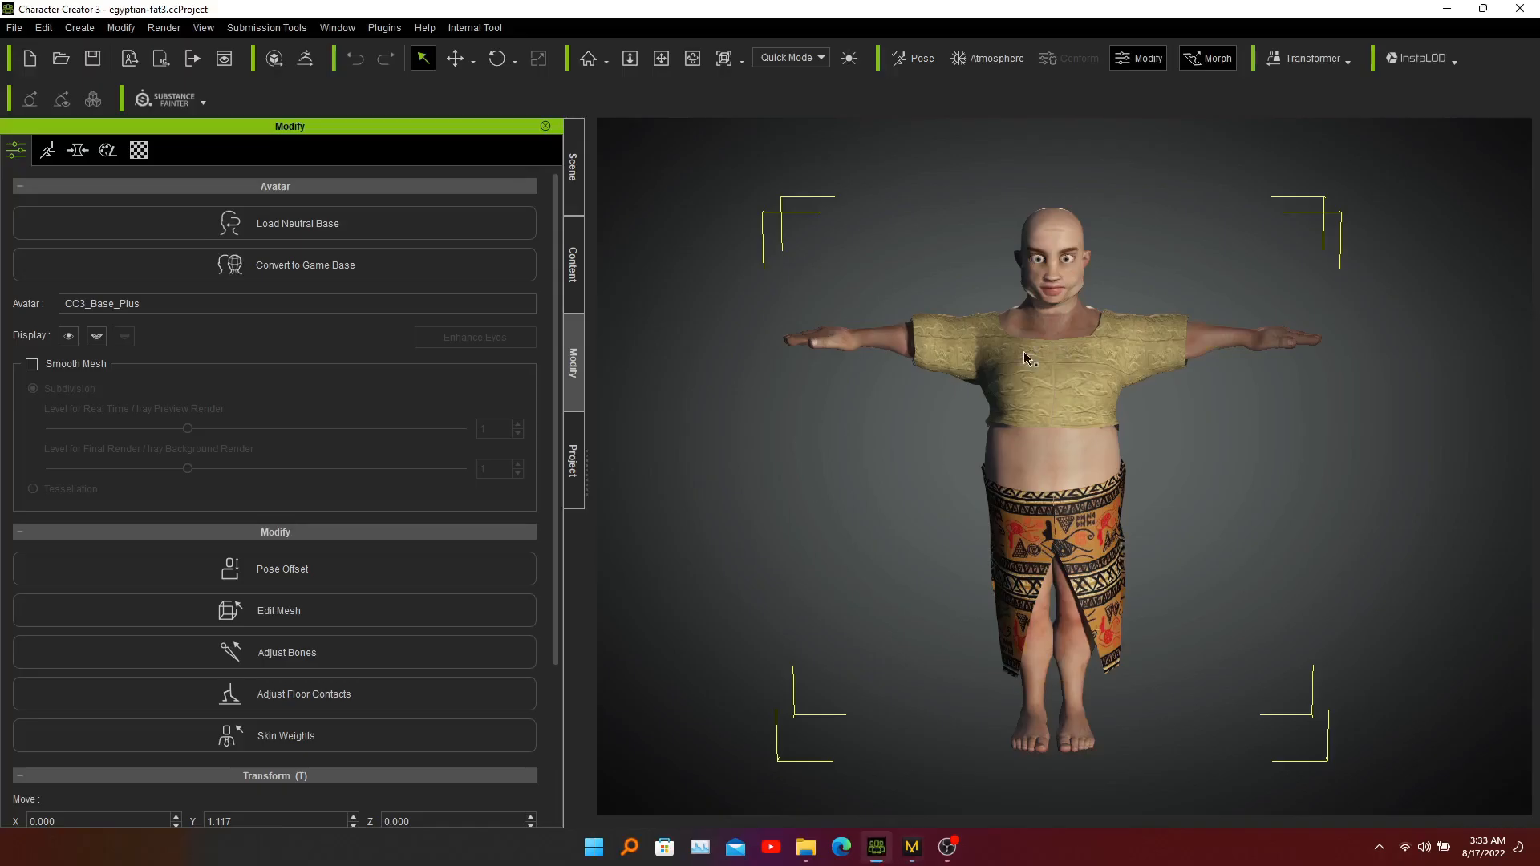